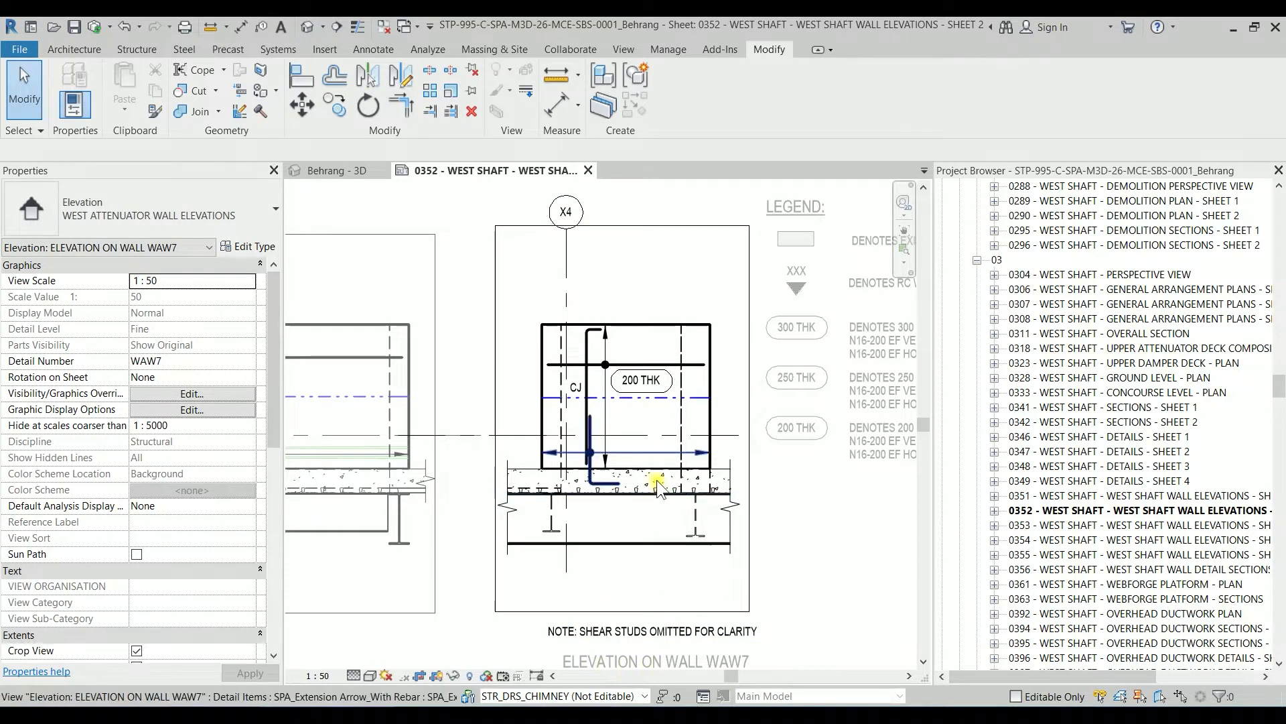
# Place a new instance of the existing SPA_L BAR_Linebased detail item horizontally above the WAW7 wall, about 1140 mm long.
pyautogui.scroll(4, 584, 367)
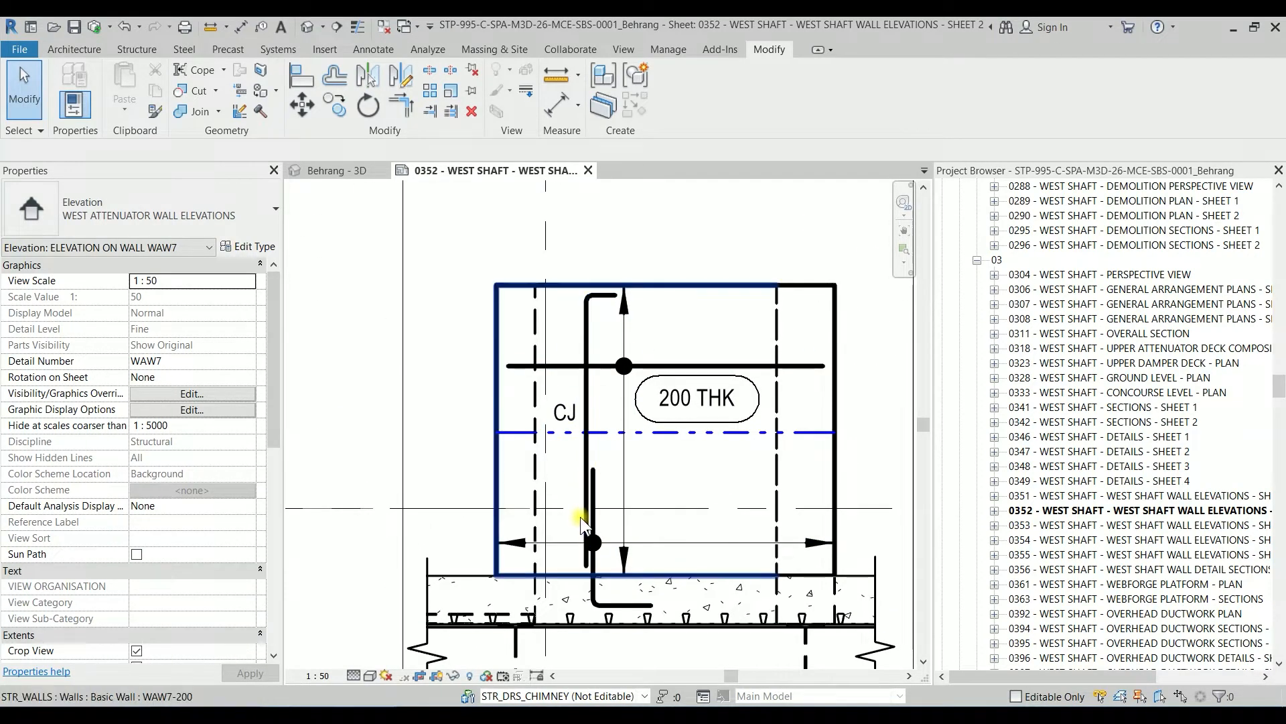
pyautogui.click(587, 316)
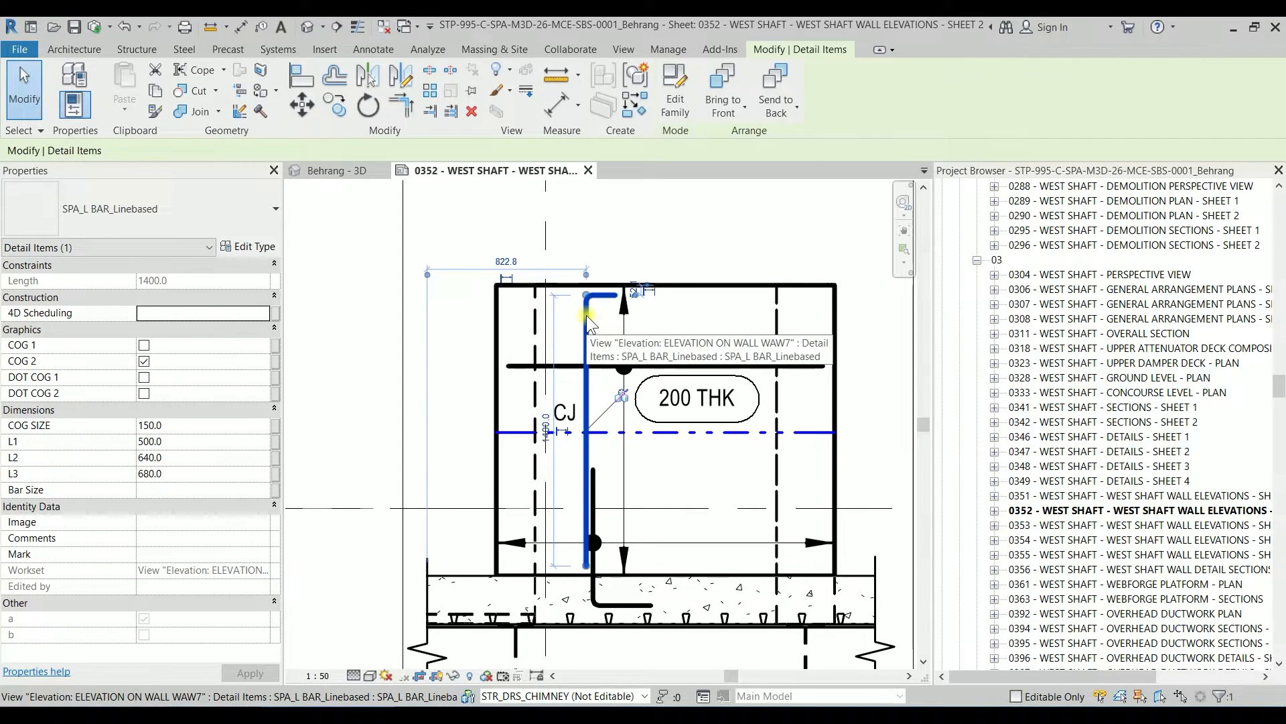
pyautogui.press('c')
pyautogui.press('s')
pyautogui.scroll(1, 511, 345)
pyautogui.moveTo(512, 203); pyautogui.dragTo(510, 344, button='middle')
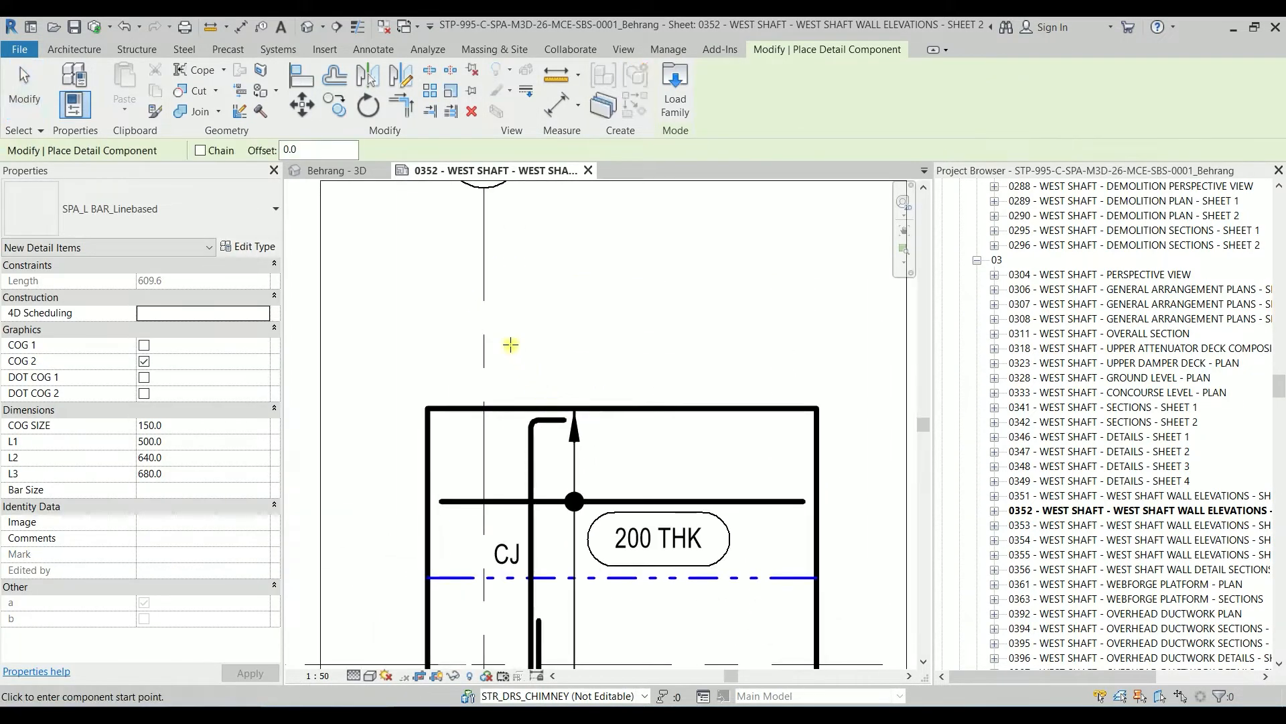
pyautogui.click(512, 301)
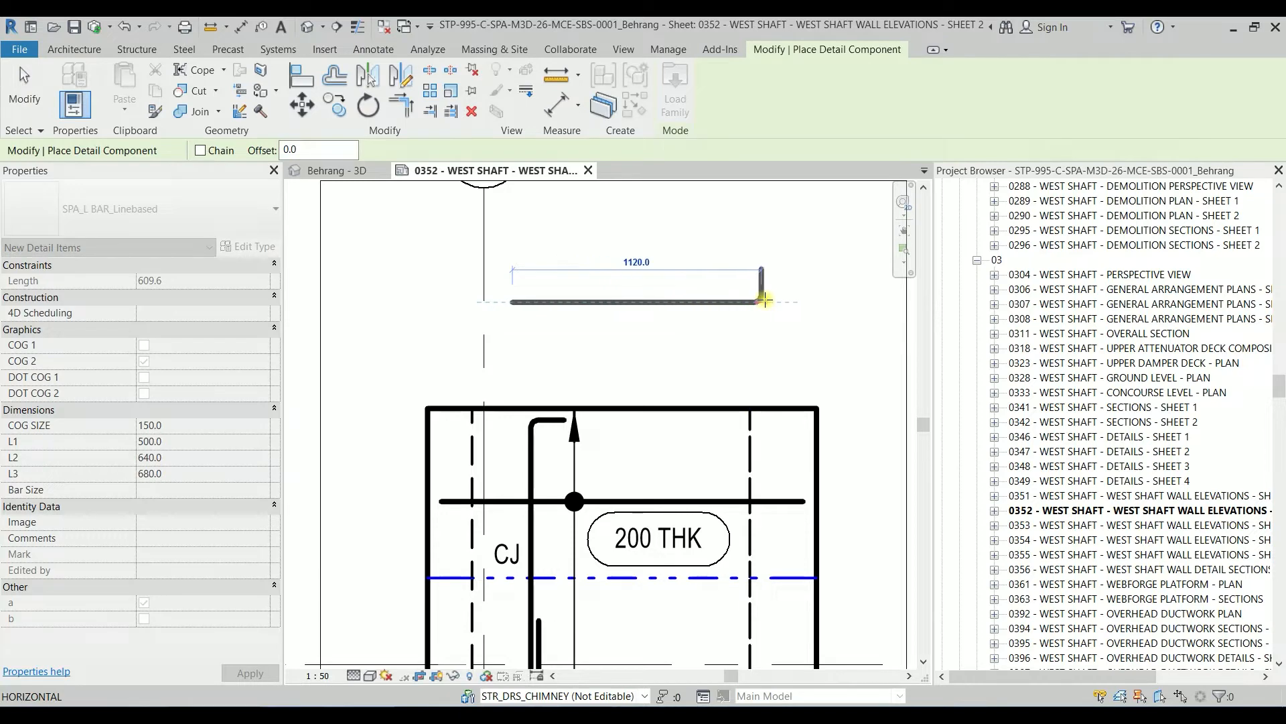
pyautogui.click(765, 301)
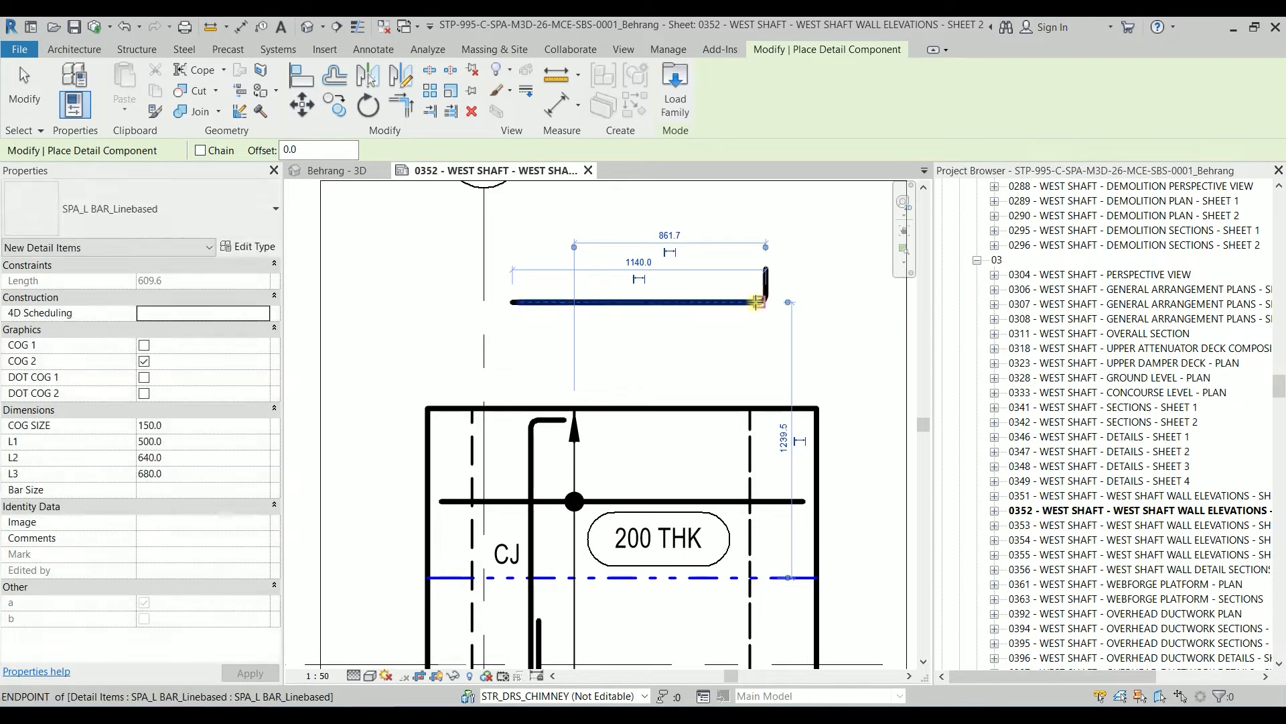
pyautogui.press('Escape')
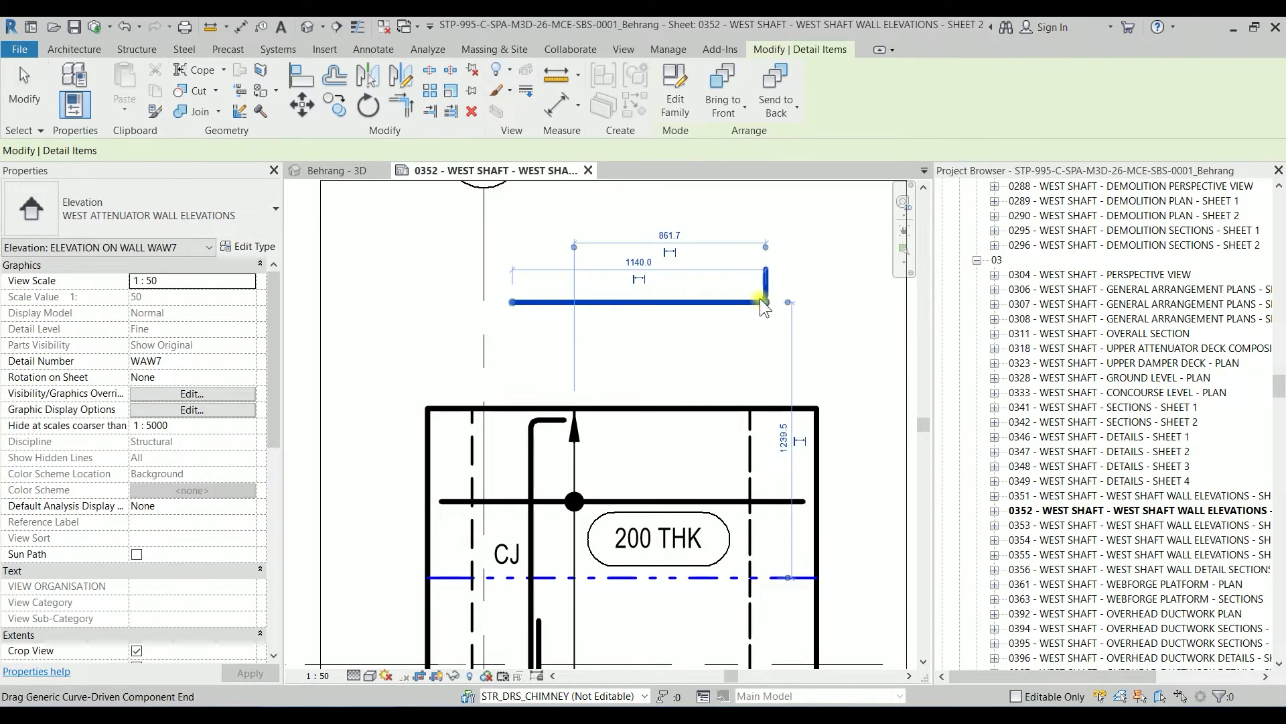
# Enable COG 1 on the new horizontal bar, and then disable both COG 1 and COG 2 to leave it straight.
pyautogui.click(760, 299)
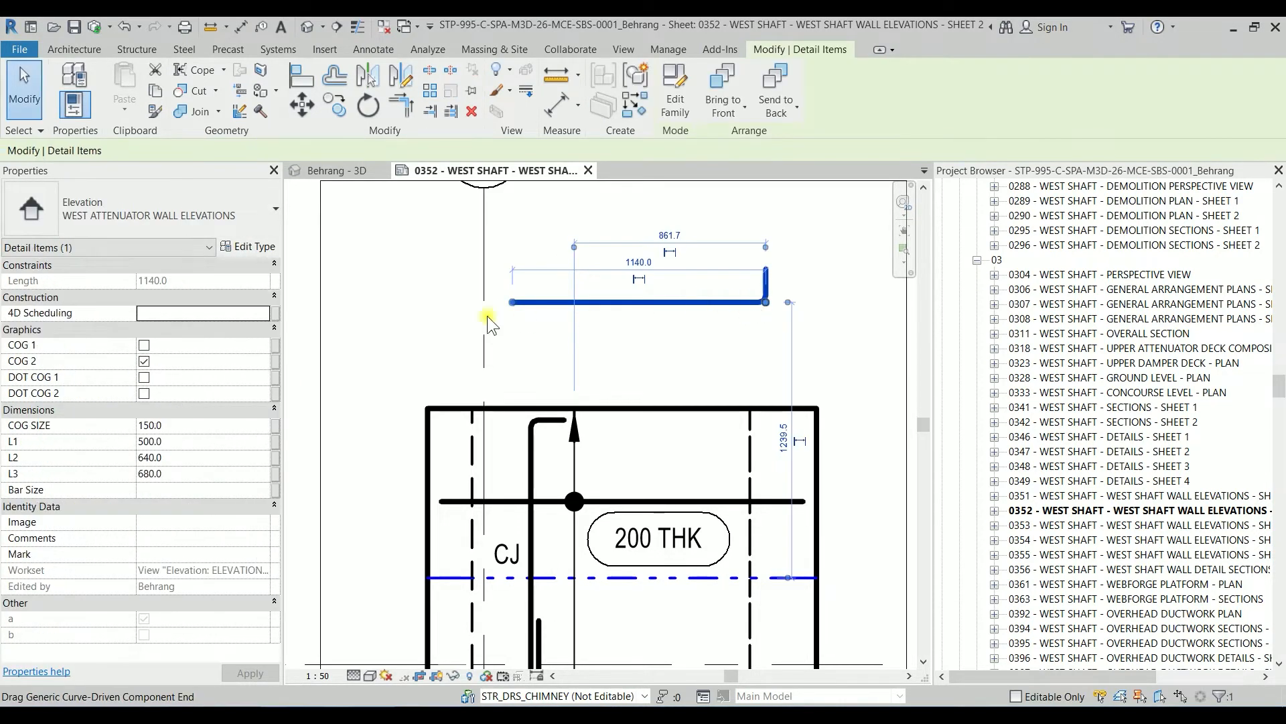
pyautogui.click(143, 345)
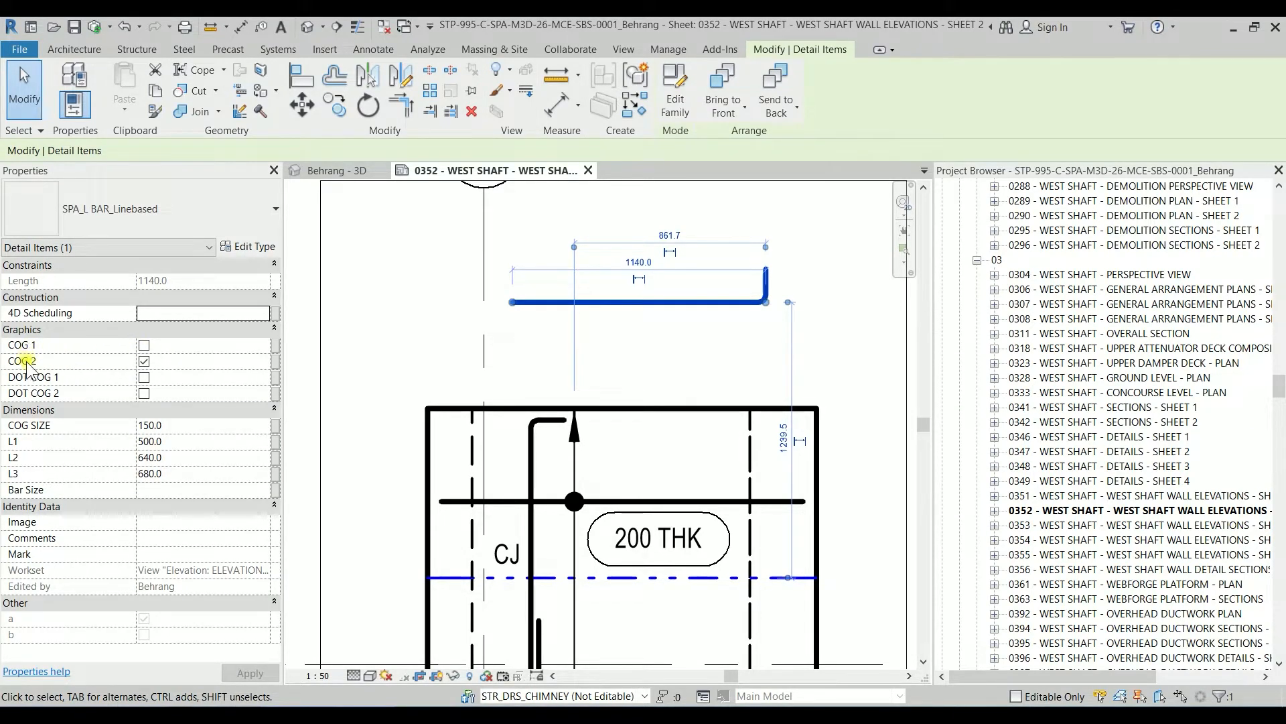
pyautogui.click(143, 346)
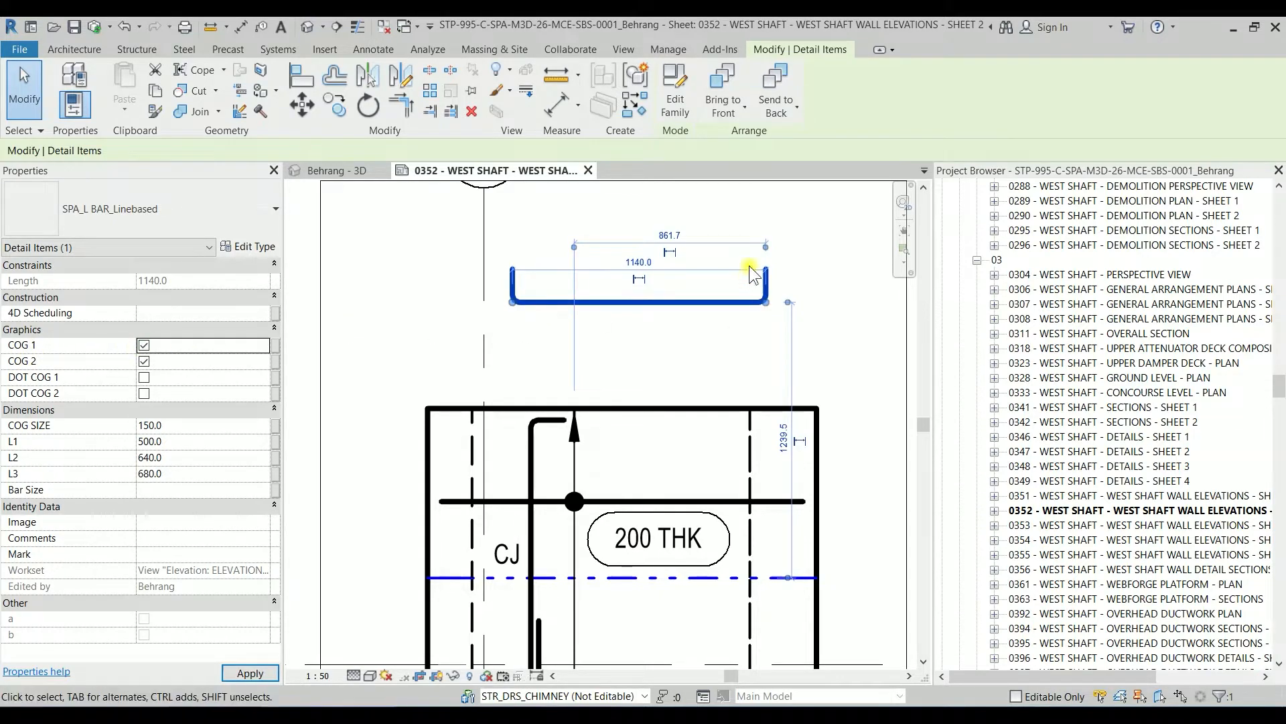
pyautogui.click(144, 346)
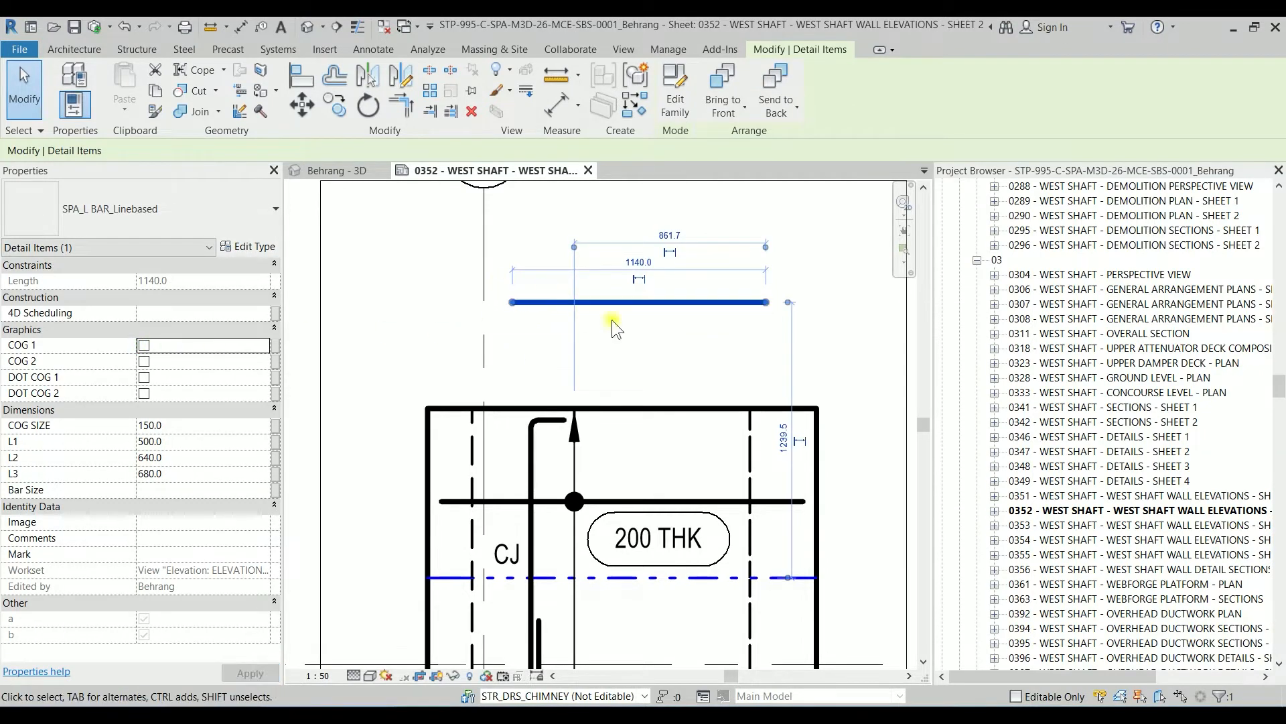
# Adjust the free end of the horizontal bar so its length is about 1120 mm.
pyautogui.click(765, 304)
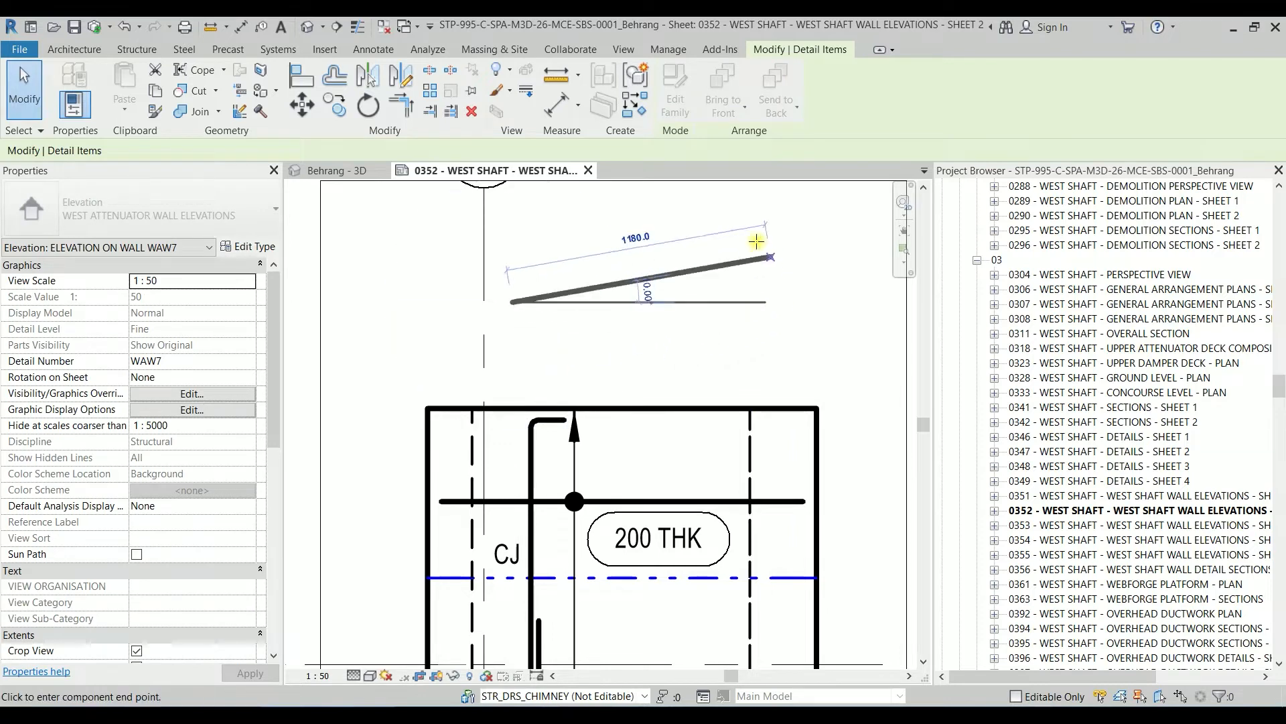
pyautogui.click(763, 302)
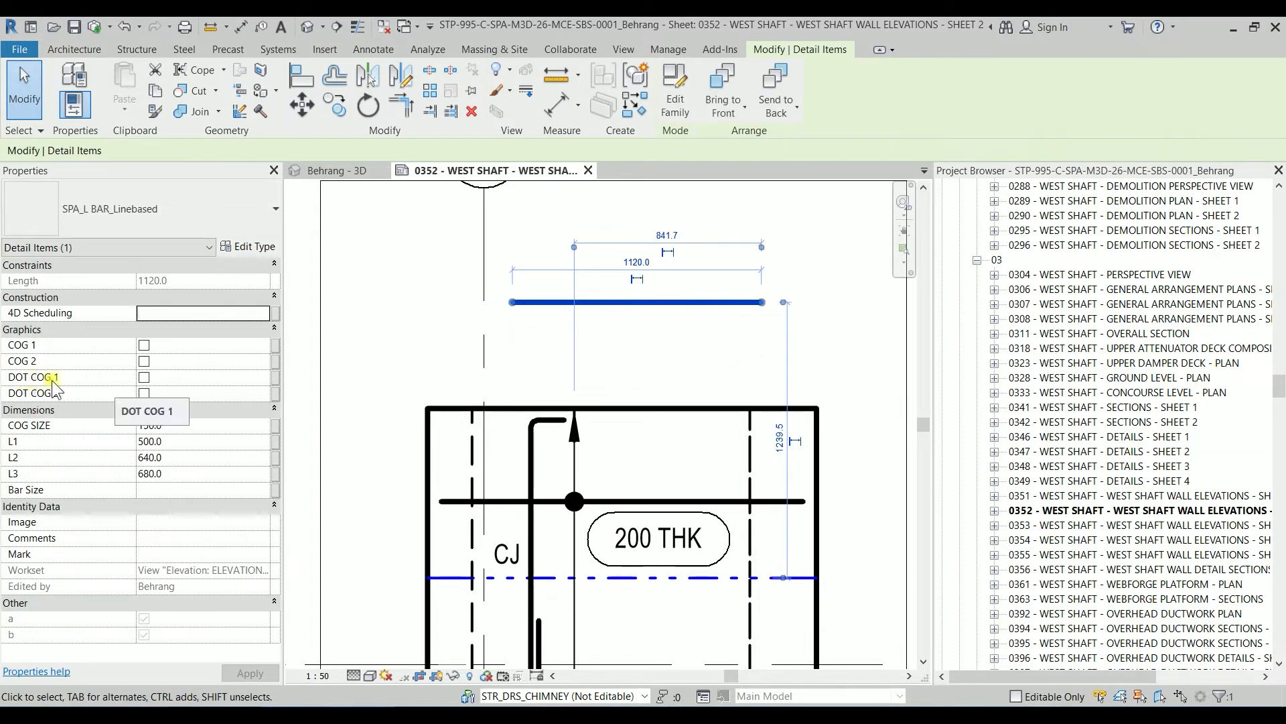
# Show the DOT COG 1 dot on the horizontal bar and hide it again.
pyautogui.click(144, 378)
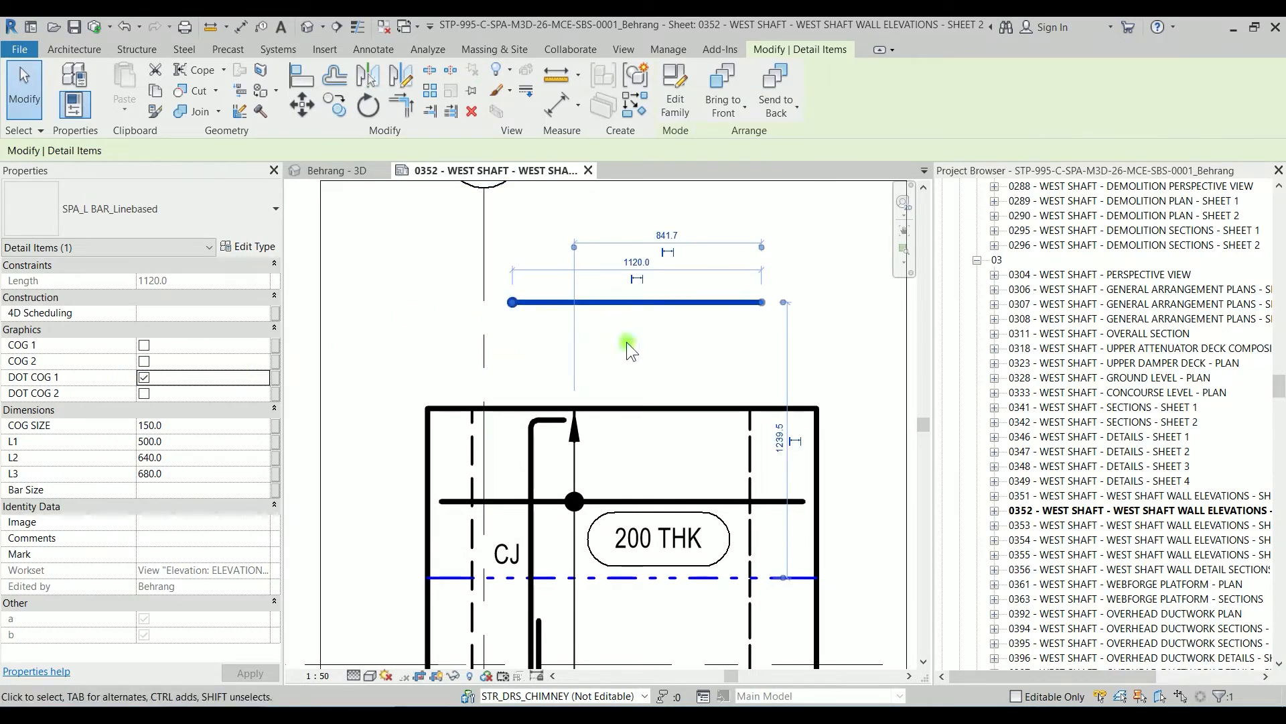
pyautogui.click(517, 320)
pyautogui.click(541, 303)
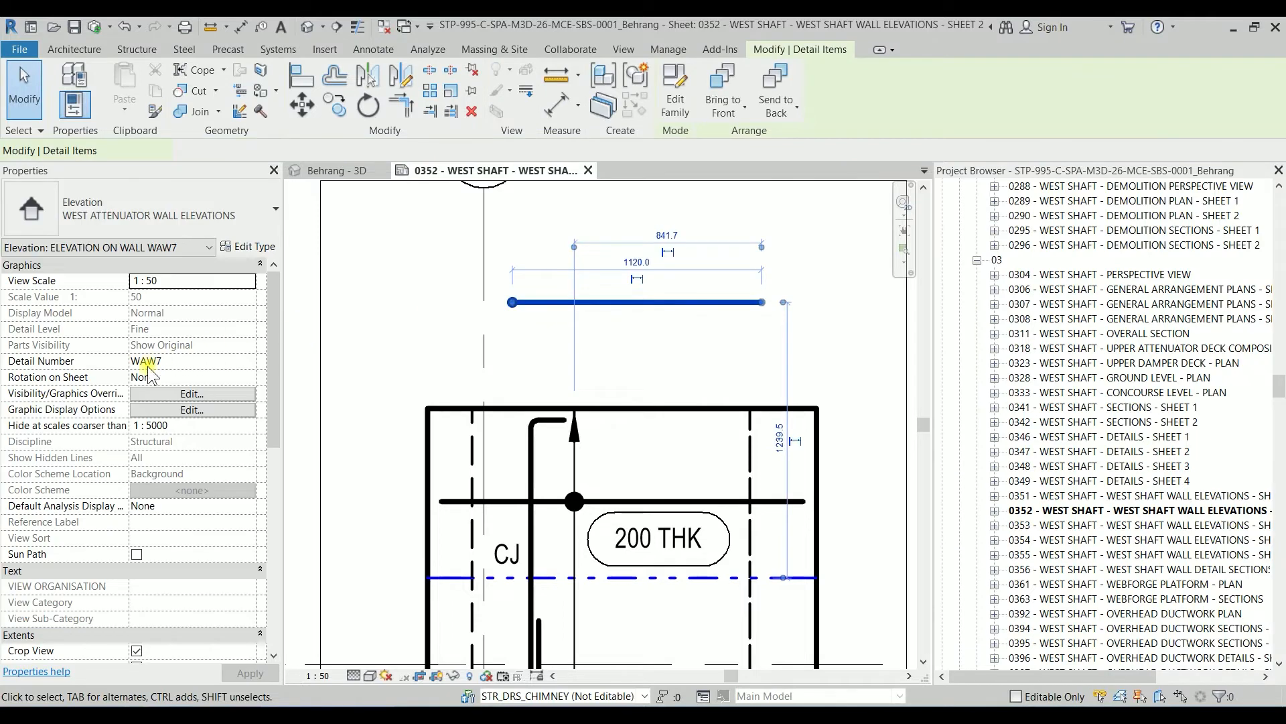
pyautogui.click(144, 377)
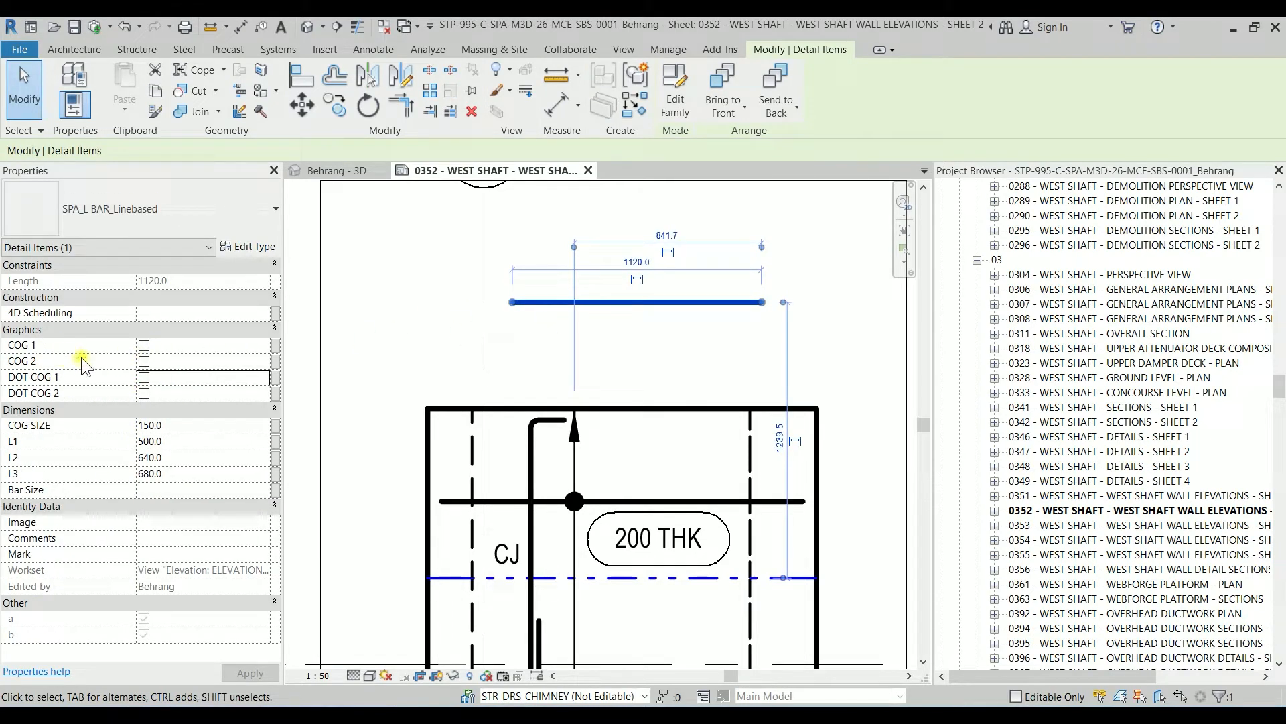
# Enable COG 1 on the horizontal bar above the wall and set its COG SIZE to 300.
pyautogui.click(451, 324)
pyautogui.click(560, 302)
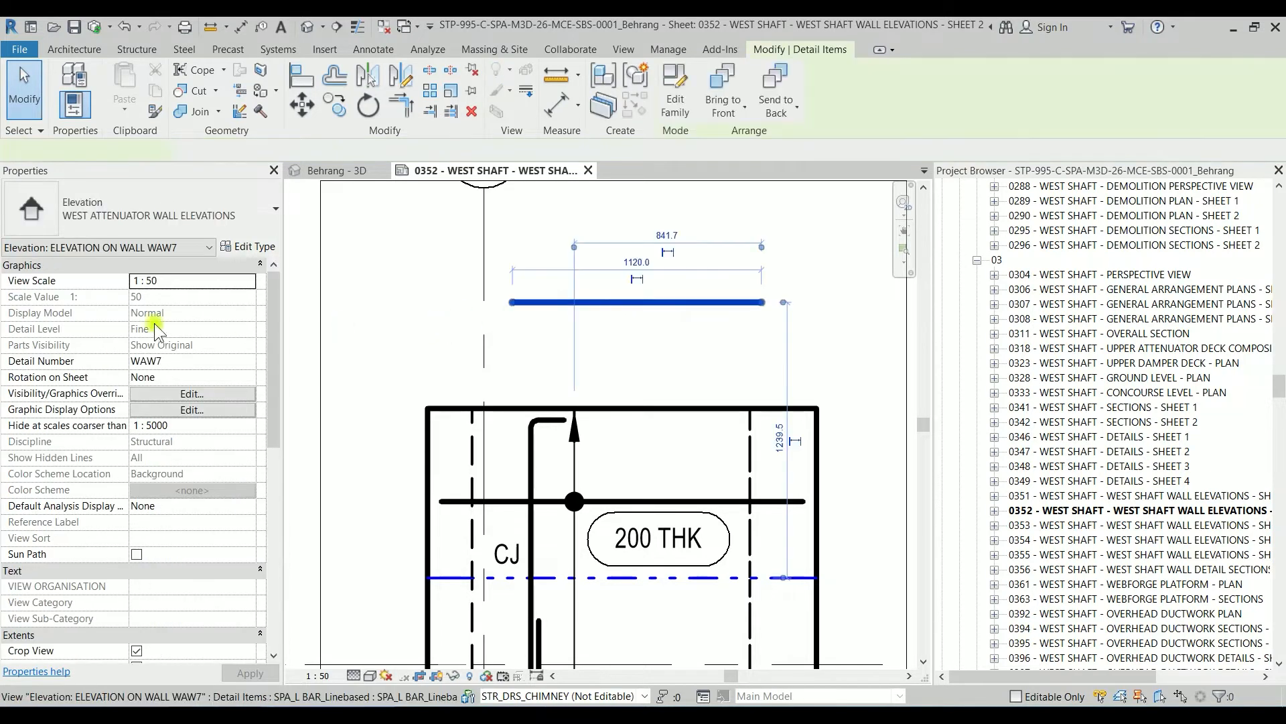
pyautogui.click(143, 345)
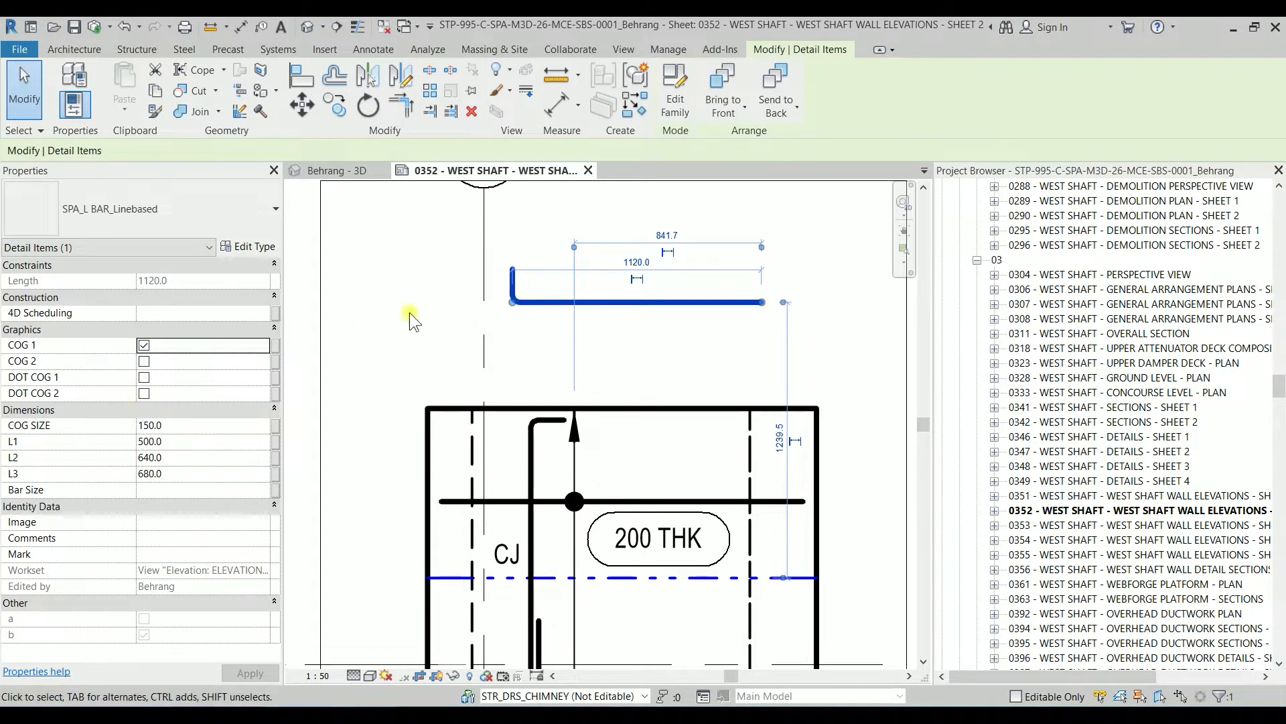
pyautogui.click(186, 425)
pyautogui.write('300')
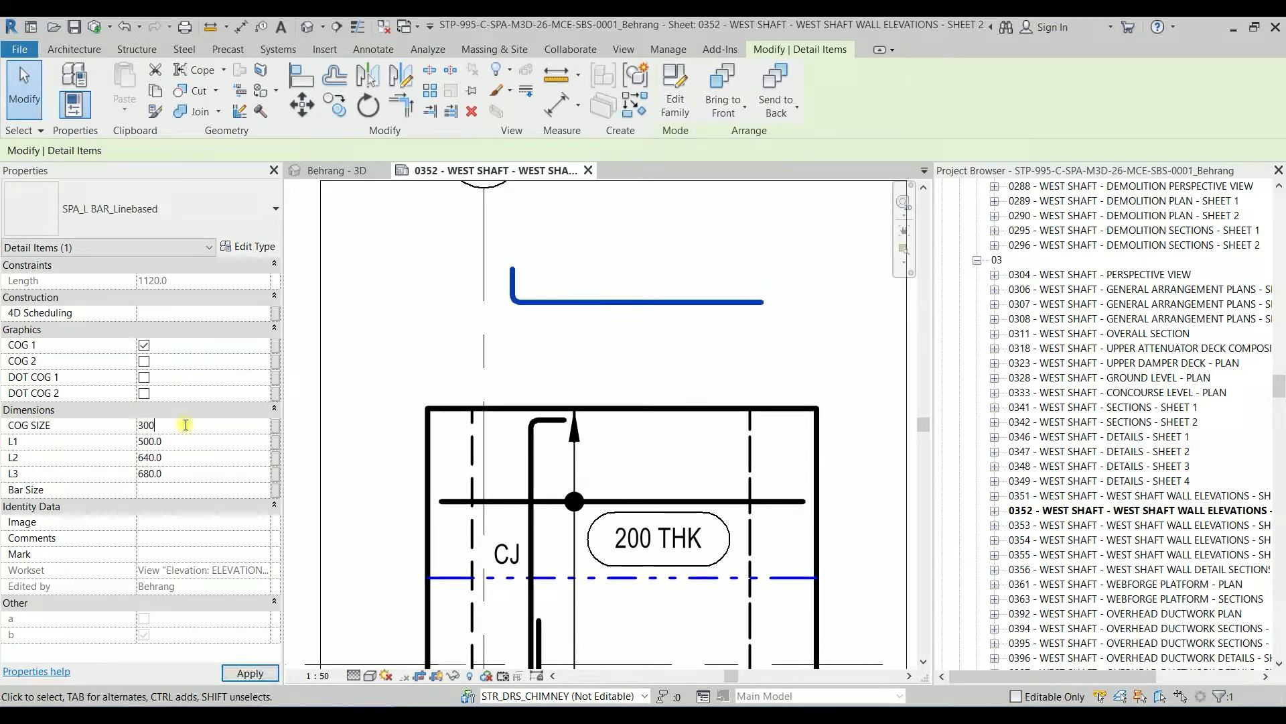
pyautogui.moveTo(574, 302)
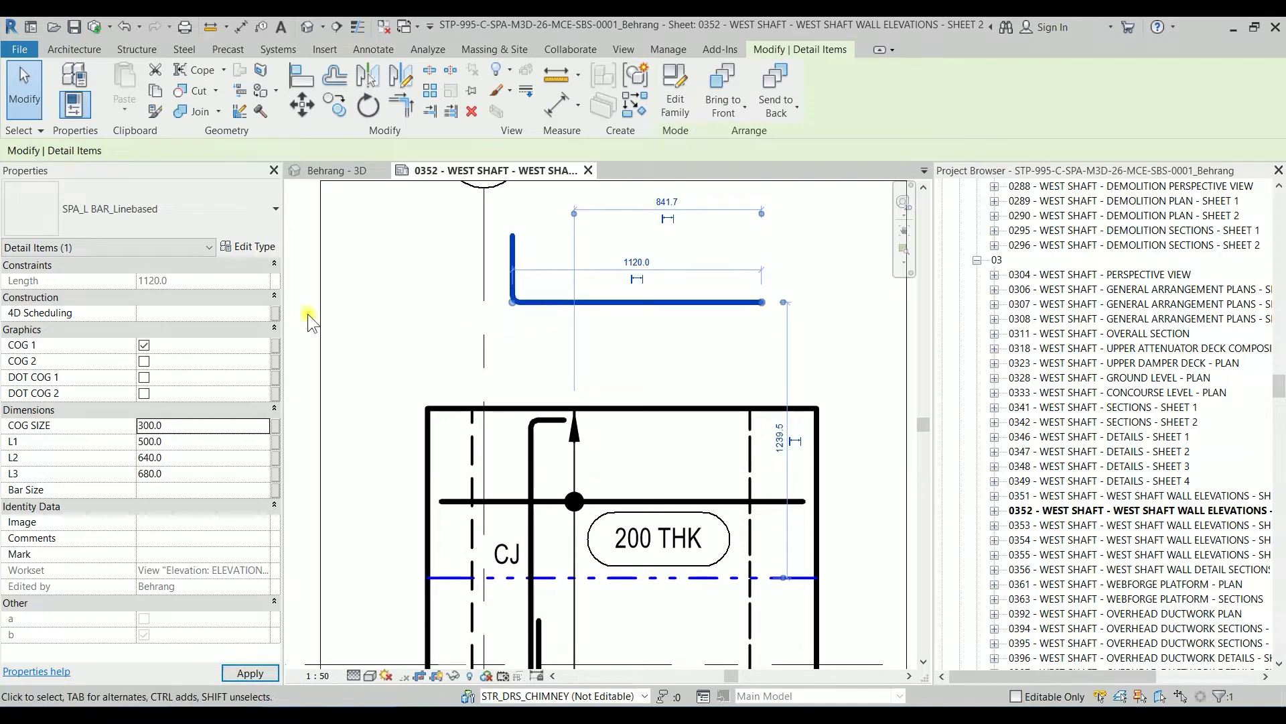
# Switch the cog to the bar's other end by enabling COG 2 and disabling COG 1.
pyautogui.click(145, 361)
pyautogui.click(144, 345)
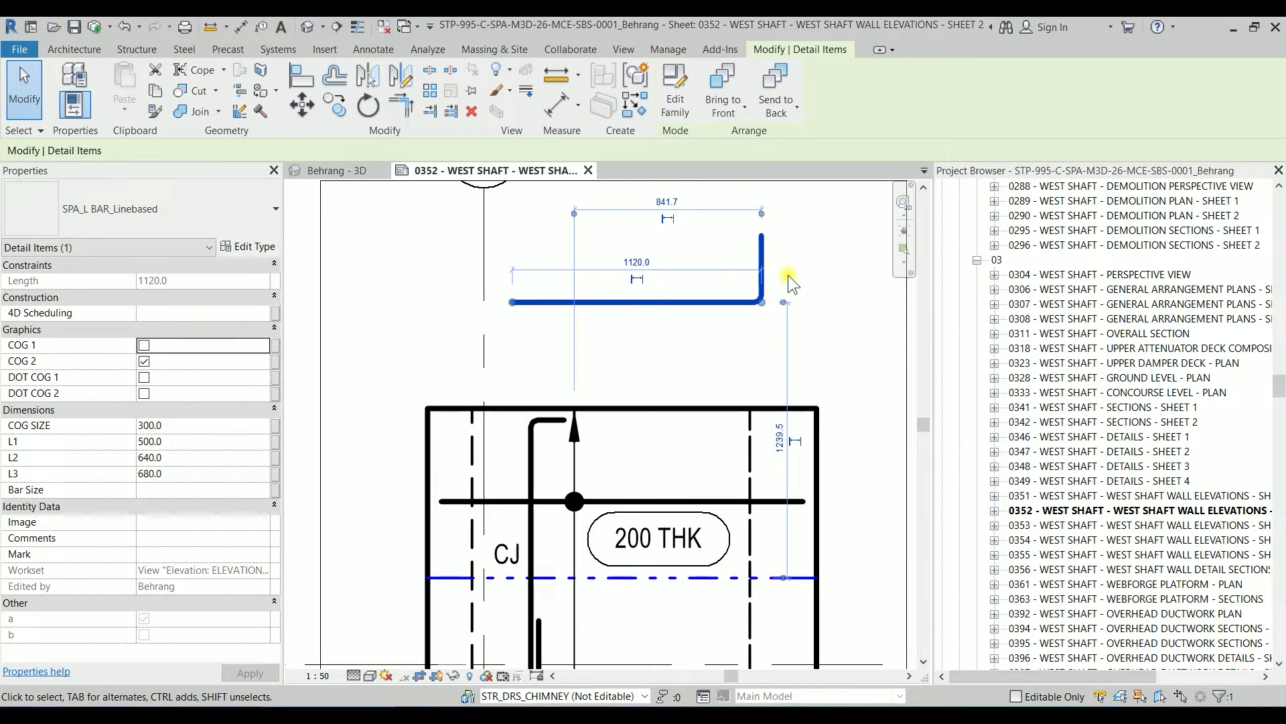
# Place another L bar vertically from the WAW7 wall down into the slab, about 743 mm long, level with the existing starter bar.
pyautogui.scroll(-2, 784, 278)
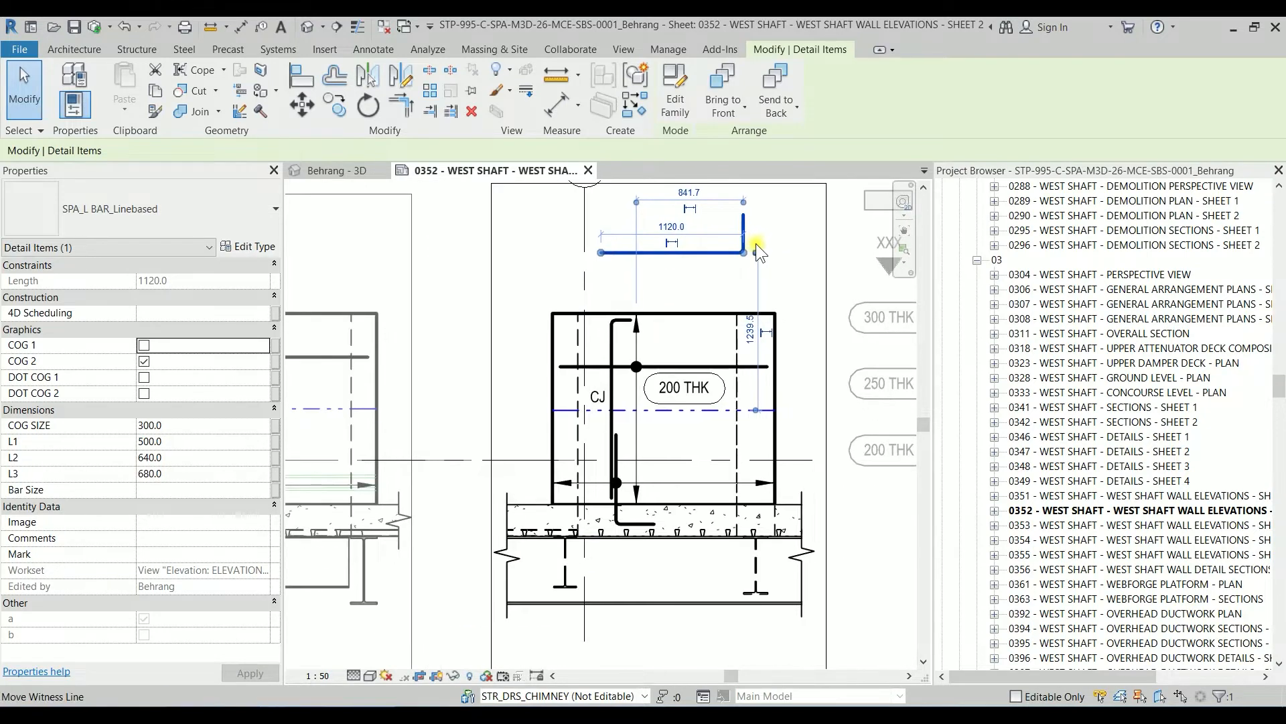
pyautogui.press('c')
pyautogui.press('s')
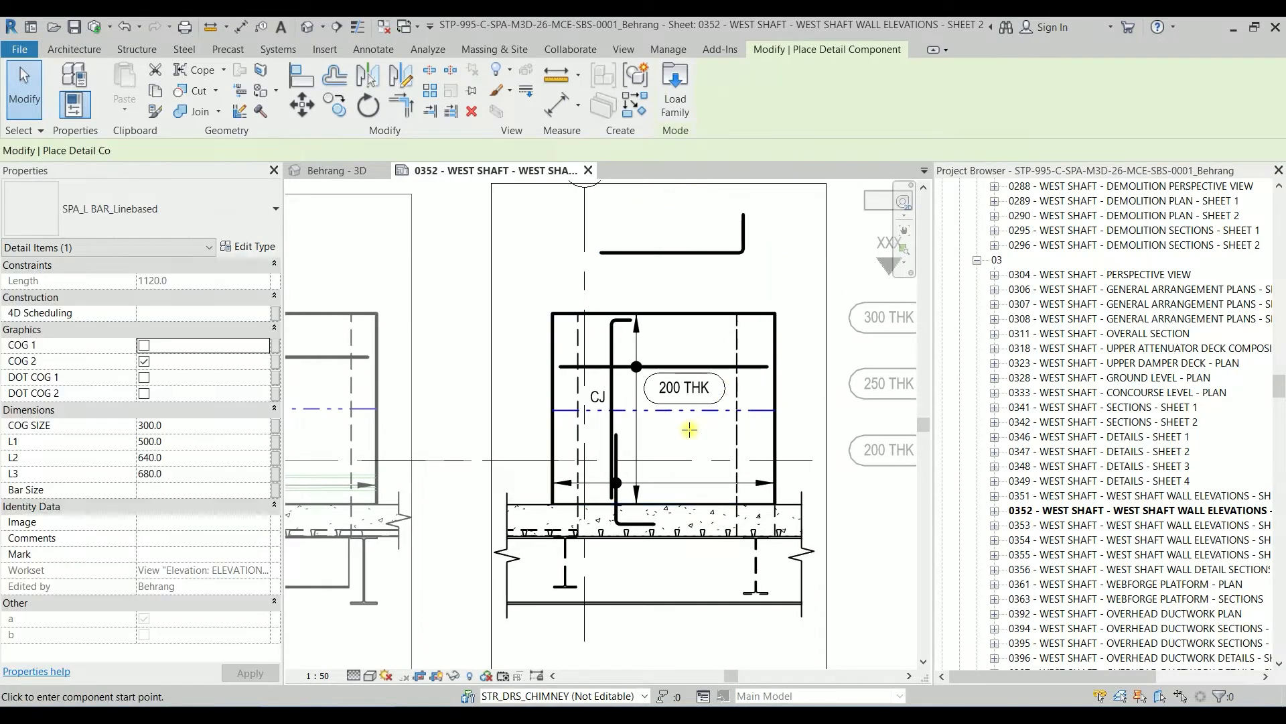
pyautogui.click(688, 429)
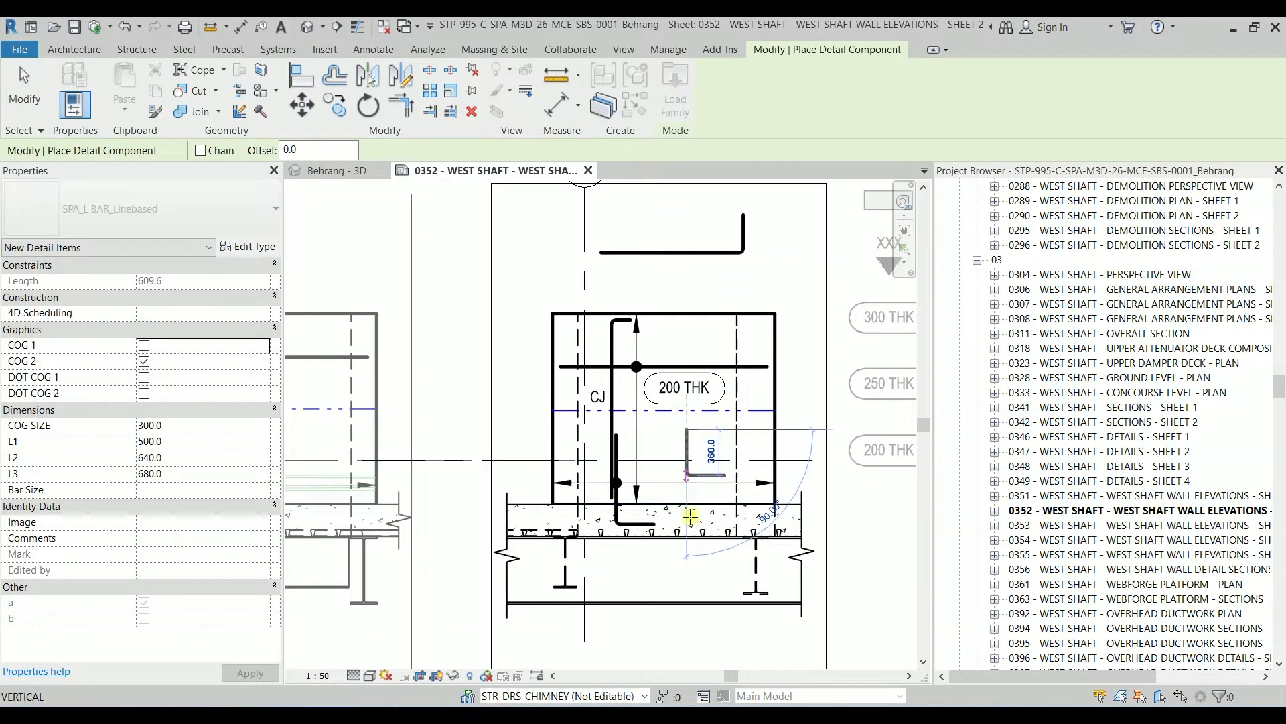
pyautogui.scroll(3, 688, 512)
pyautogui.click(688, 532)
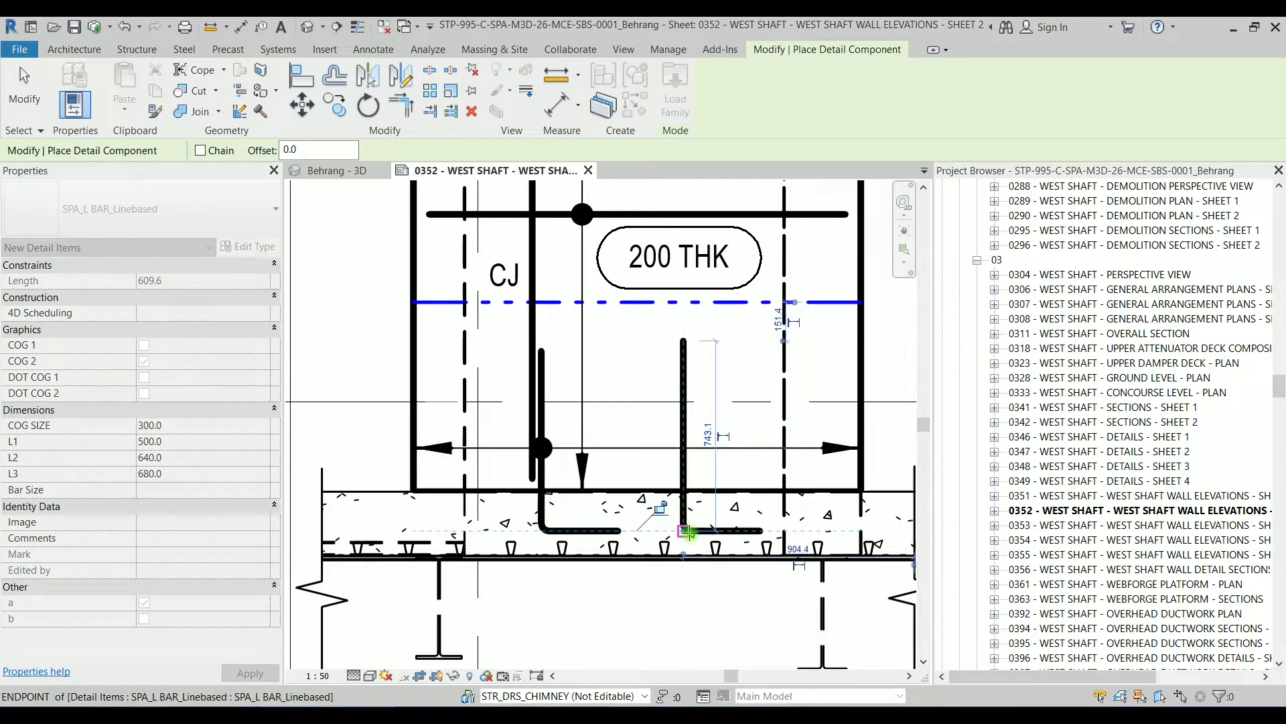
pyautogui.scroll(-1, 727, 462)
pyautogui.press('Escape')
# Delete the vertical L bar just placed between the wall and the slab.
pyautogui.scroll(-1, 728, 416)
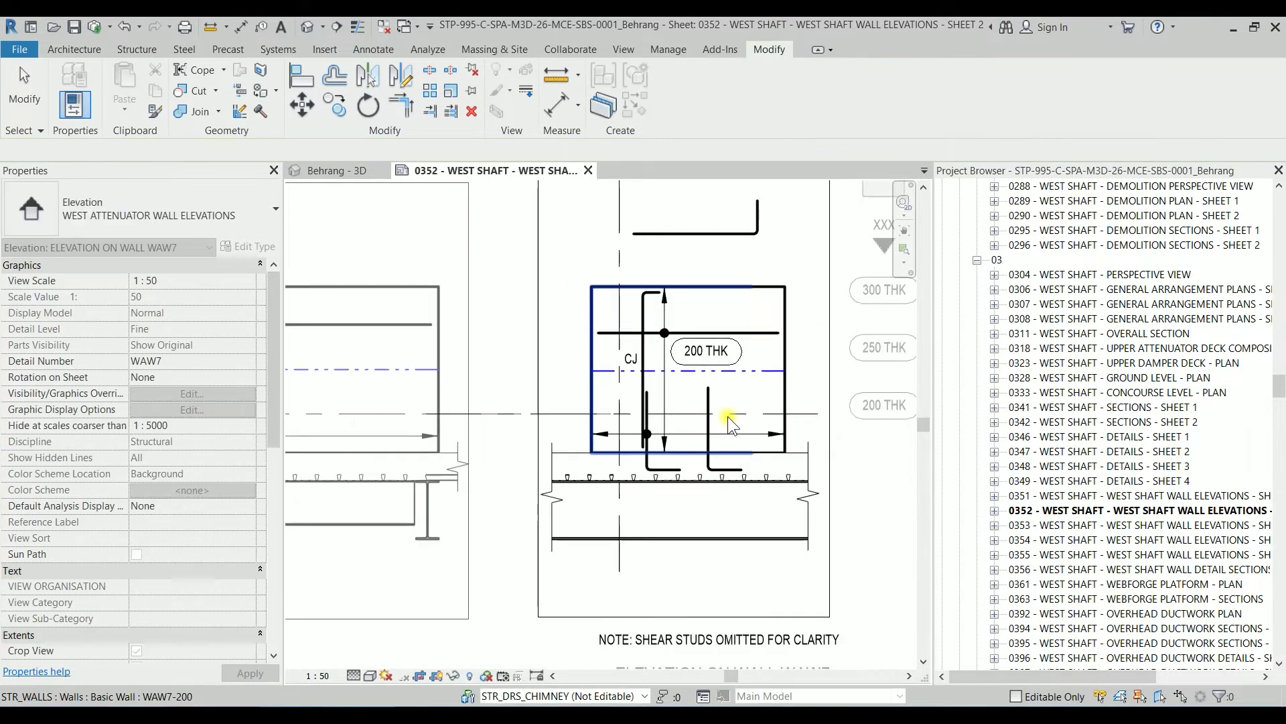
pyautogui.scroll(-1, 684, 408)
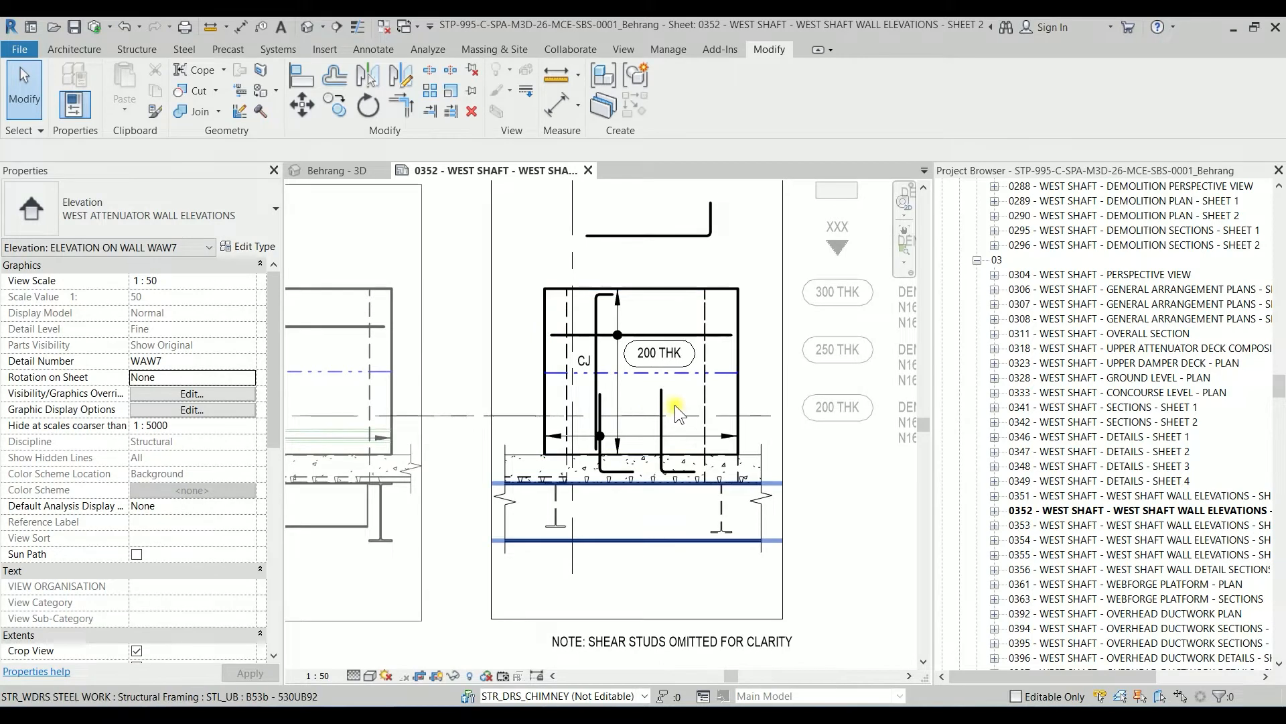
pyautogui.scroll(3, 676, 404)
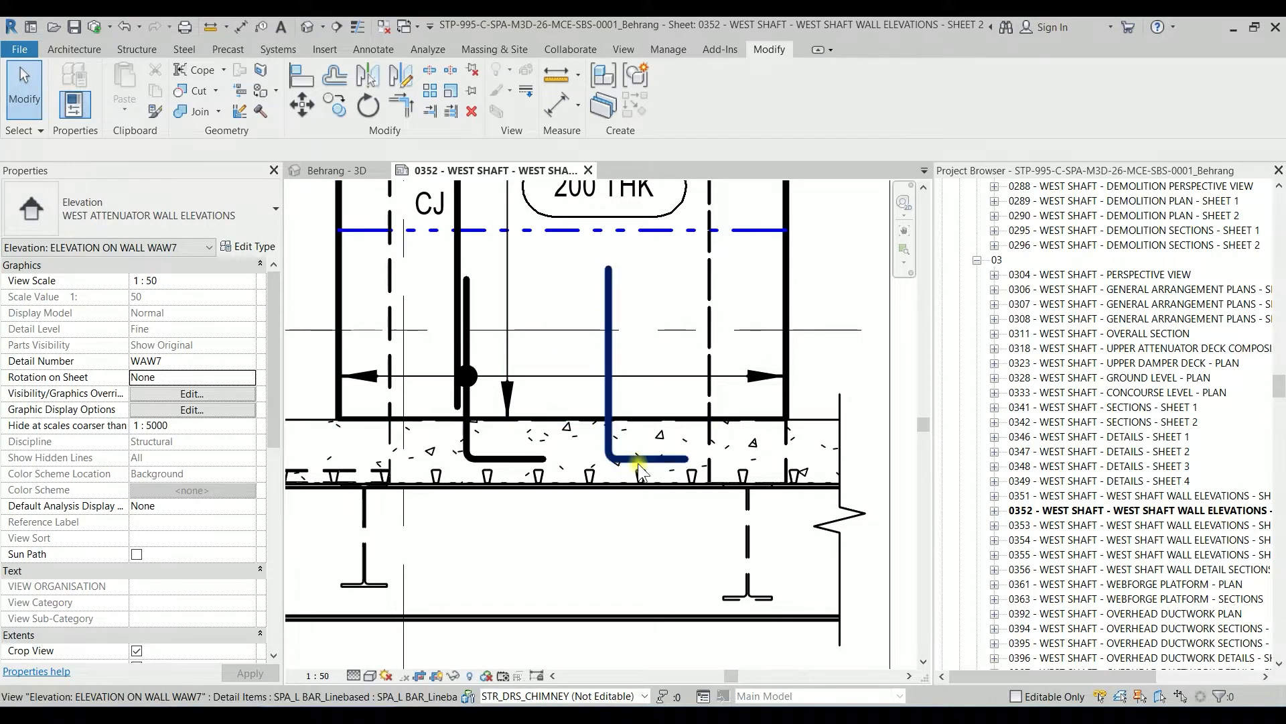
pyautogui.scroll(-4, 645, 464)
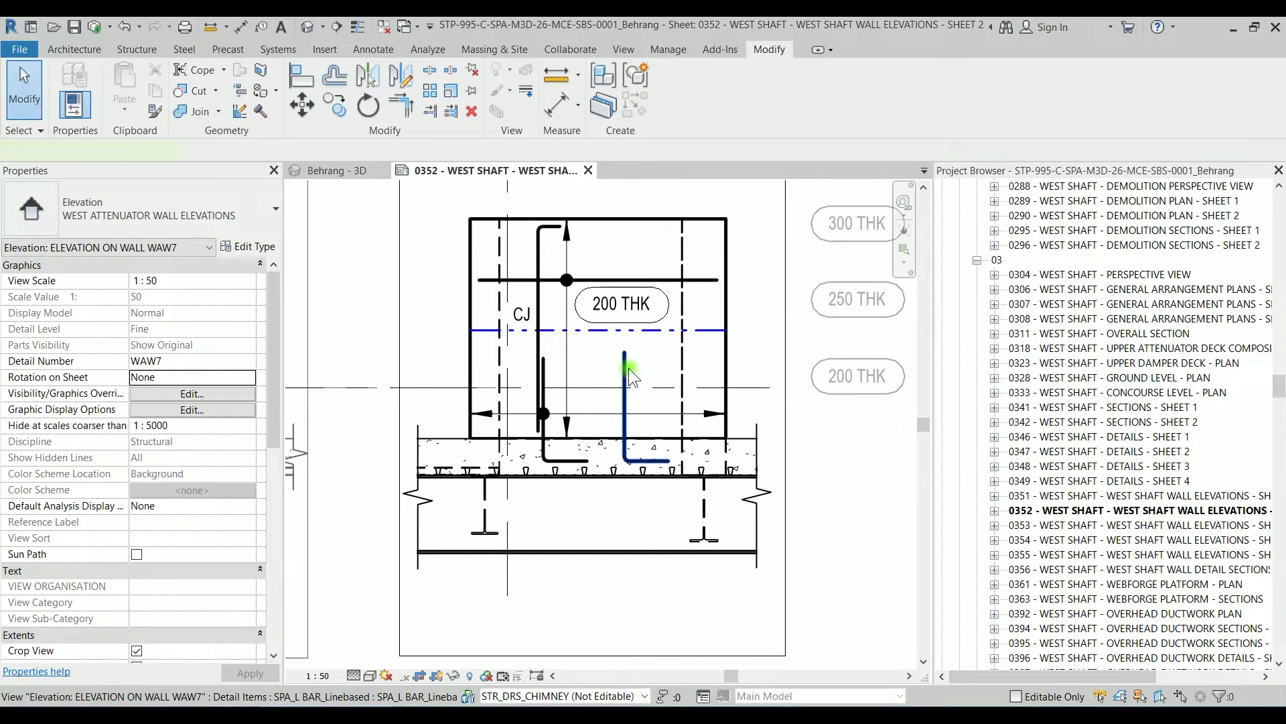
pyautogui.click(628, 367)
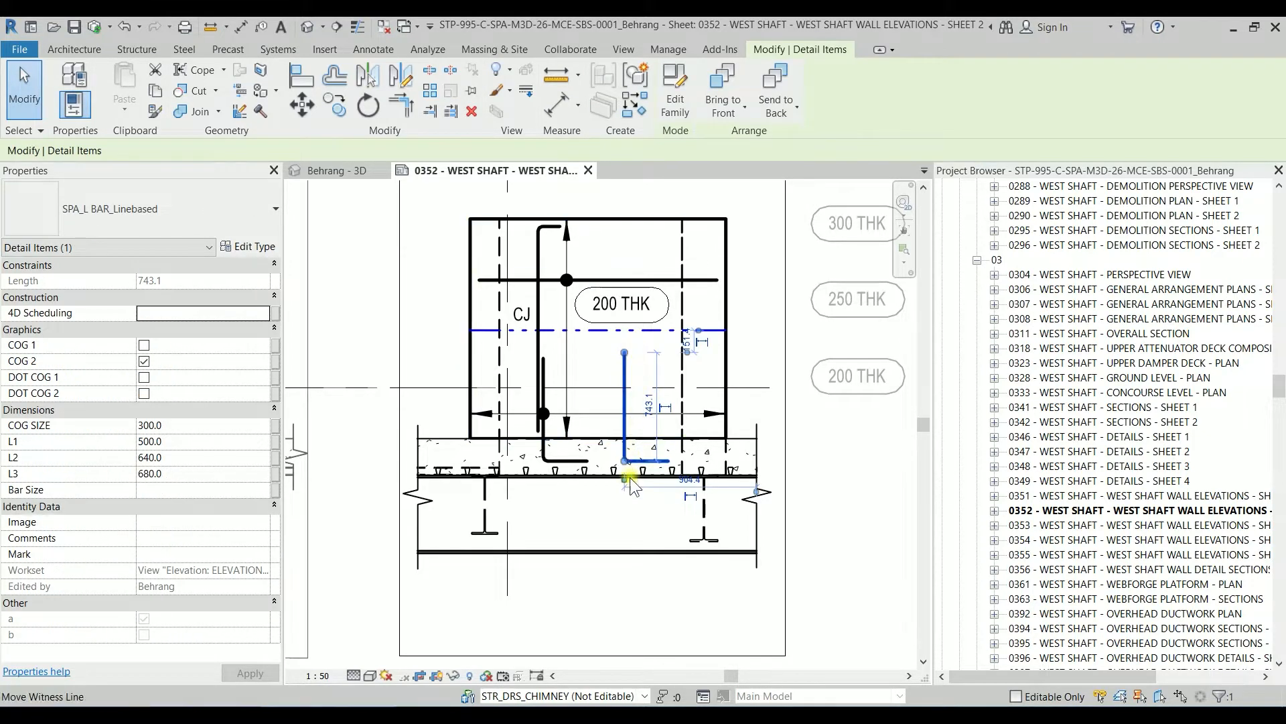
pyautogui.press('Escape')
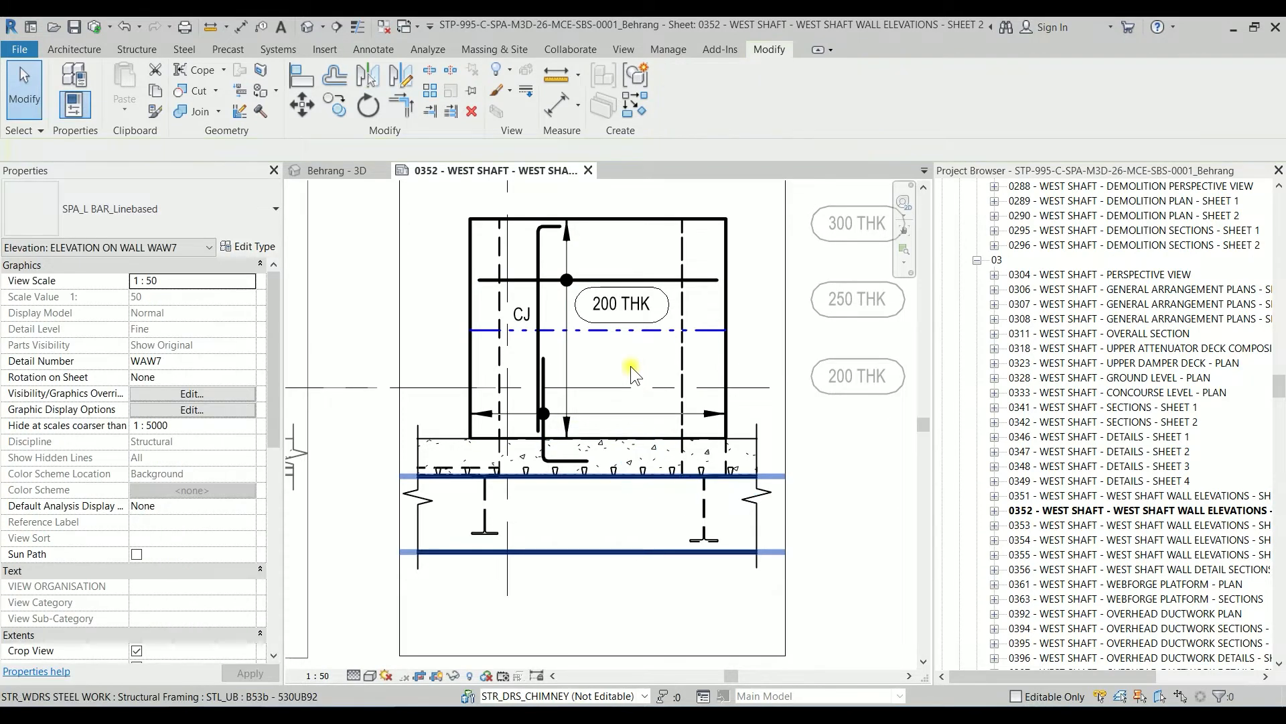
# Create a new family from the English Metric Detail Item line based template.
pyautogui.click(20, 50)
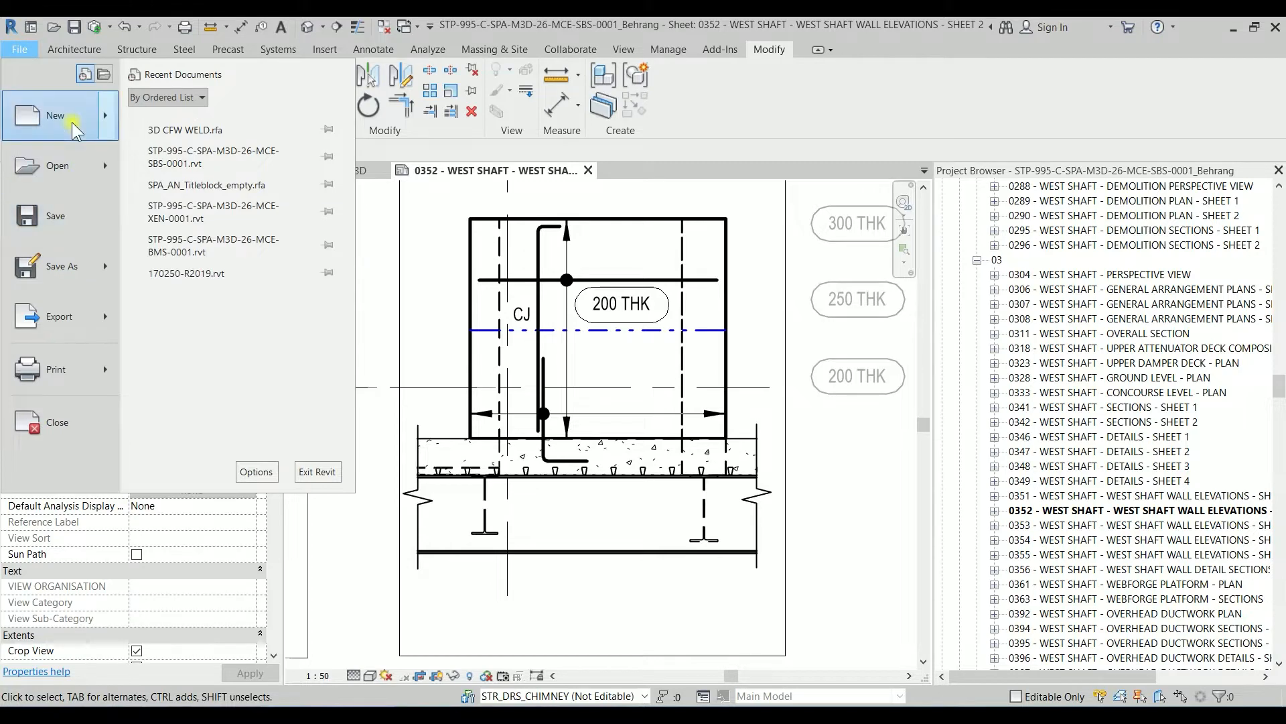
pyautogui.moveTo(71, 122)
pyautogui.click(228, 170)
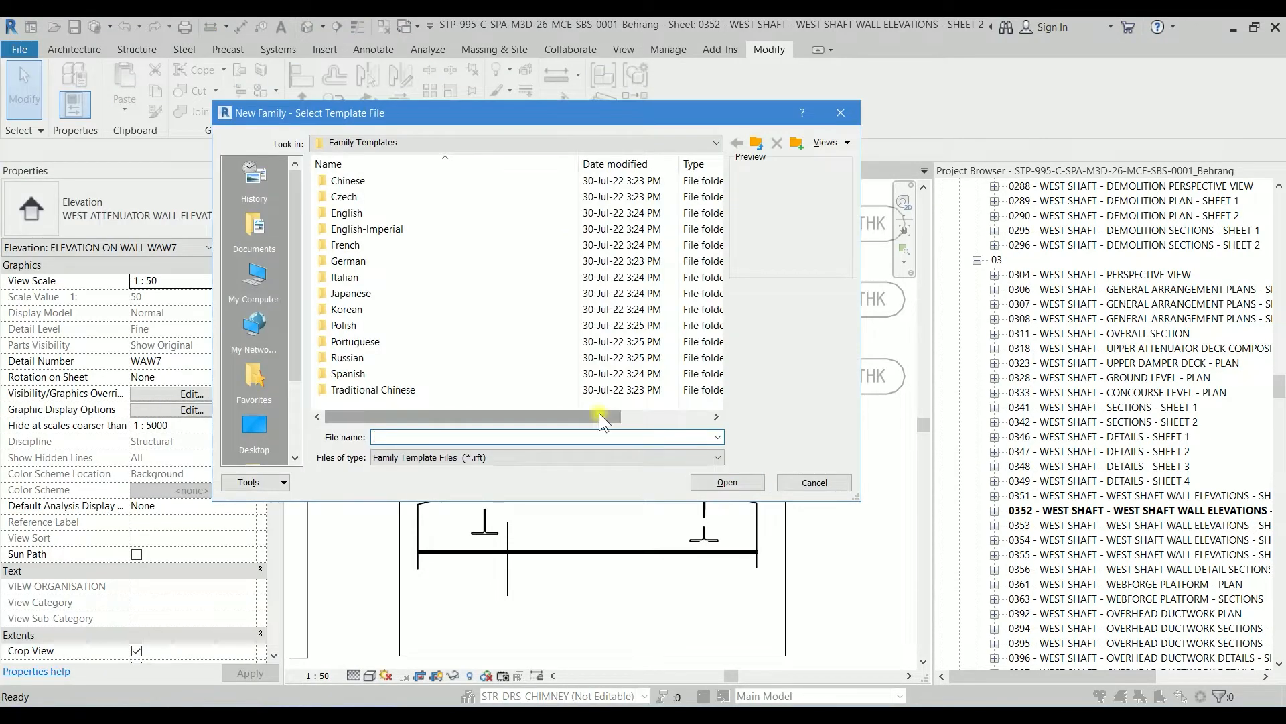
pyautogui.doubleClick(348, 215)
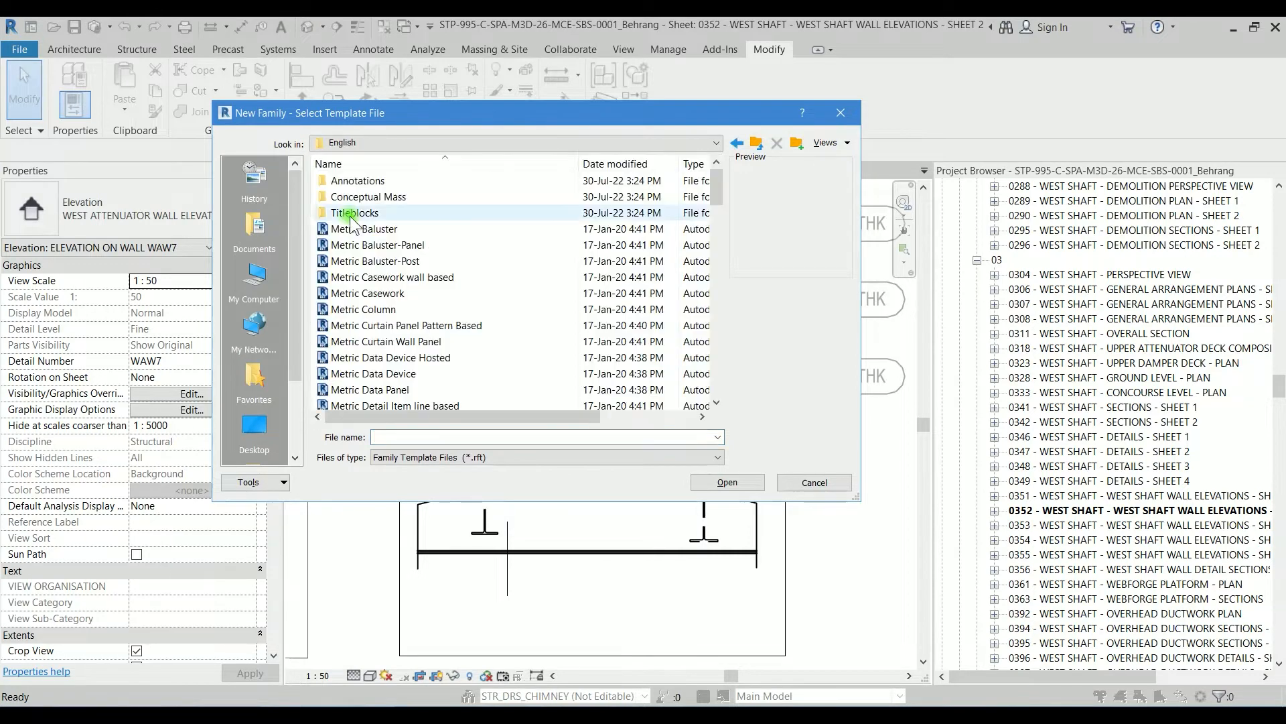
pyautogui.scroll(-6, 394, 315)
pyautogui.scroll(-1, 395, 315)
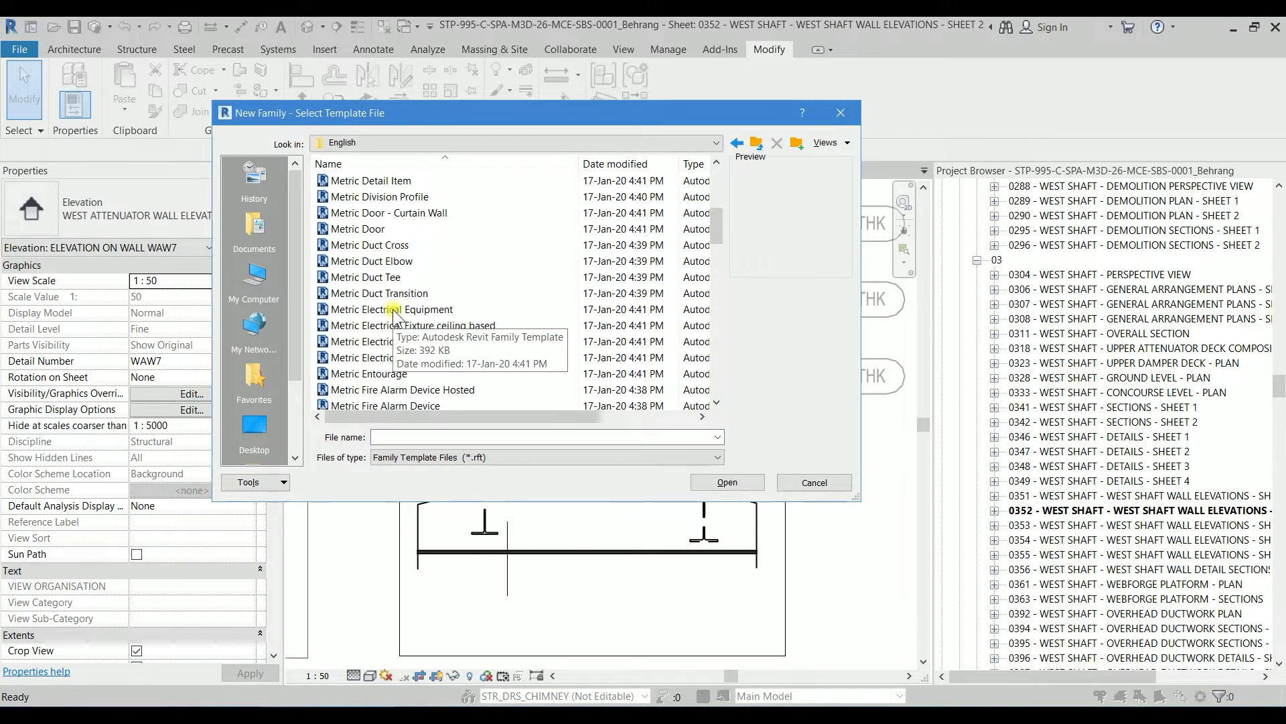
pyautogui.scroll(2, 392, 299)
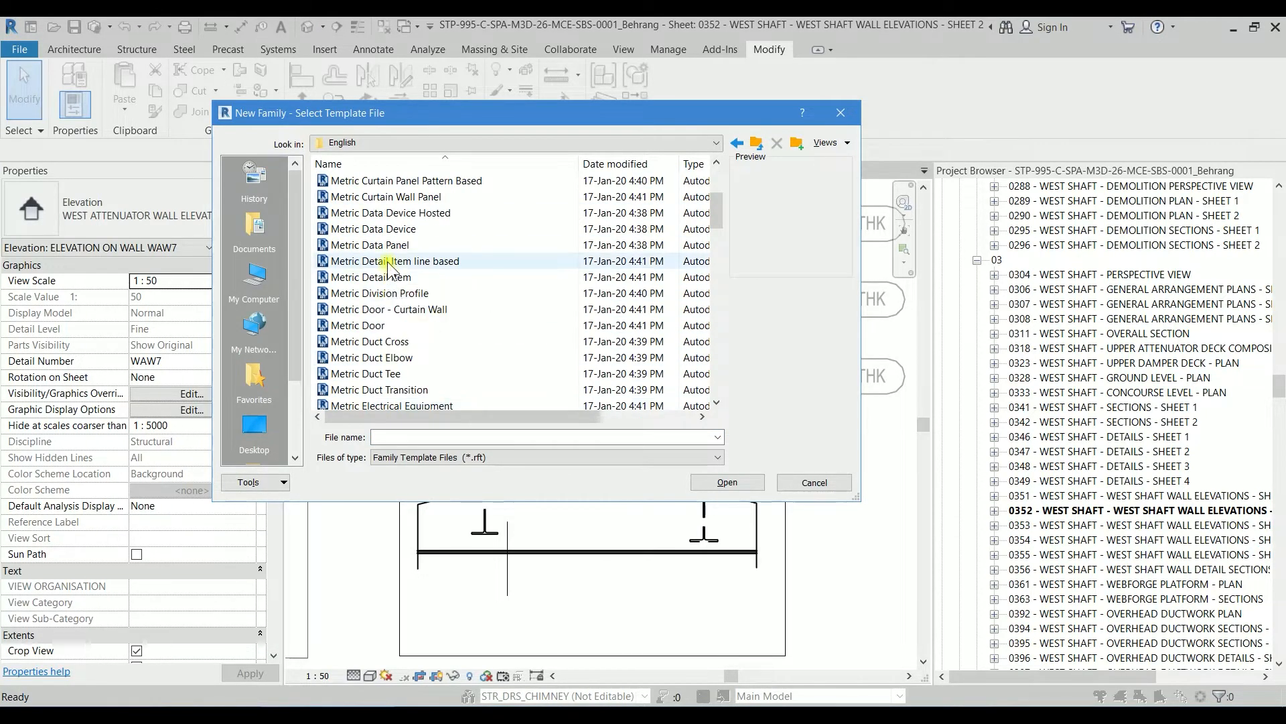
pyautogui.click(389, 261)
pyautogui.click(731, 482)
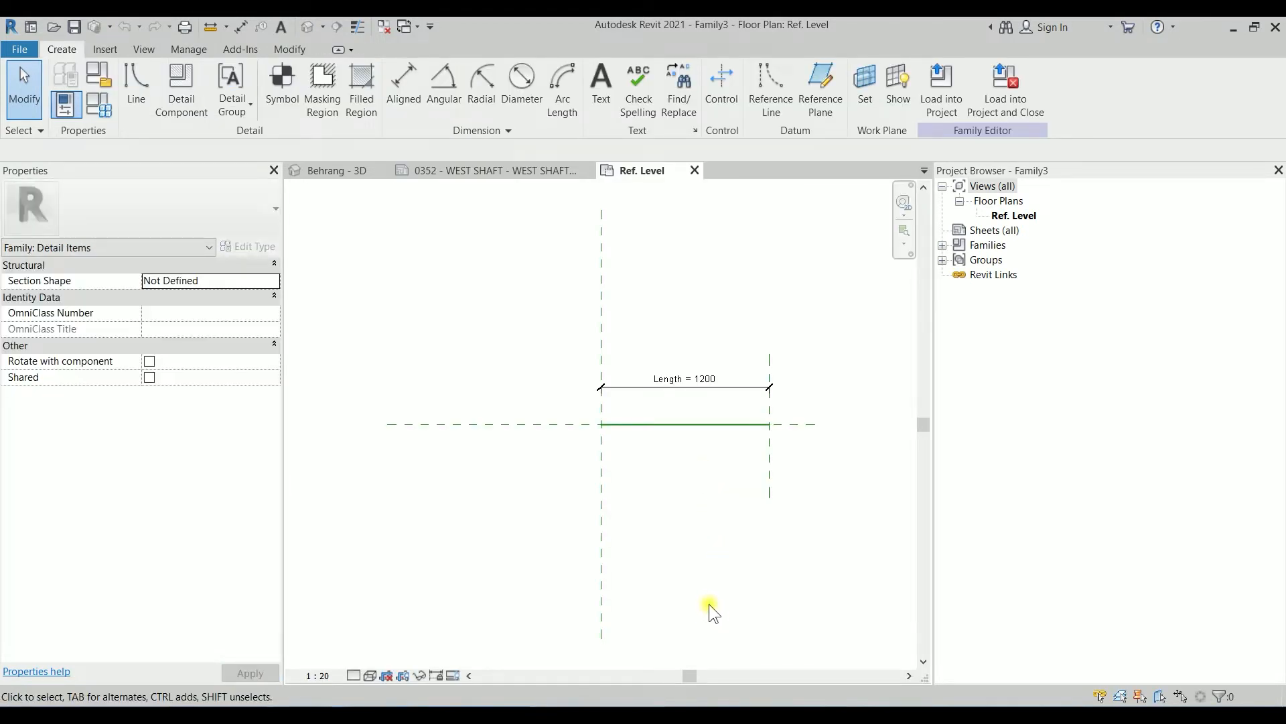
# Draw a detail line along the horizontal centre reference plane, starting and ending short of the two end reference planes.
pyautogui.click(138, 100)
pyautogui.scroll(2, 658, 433)
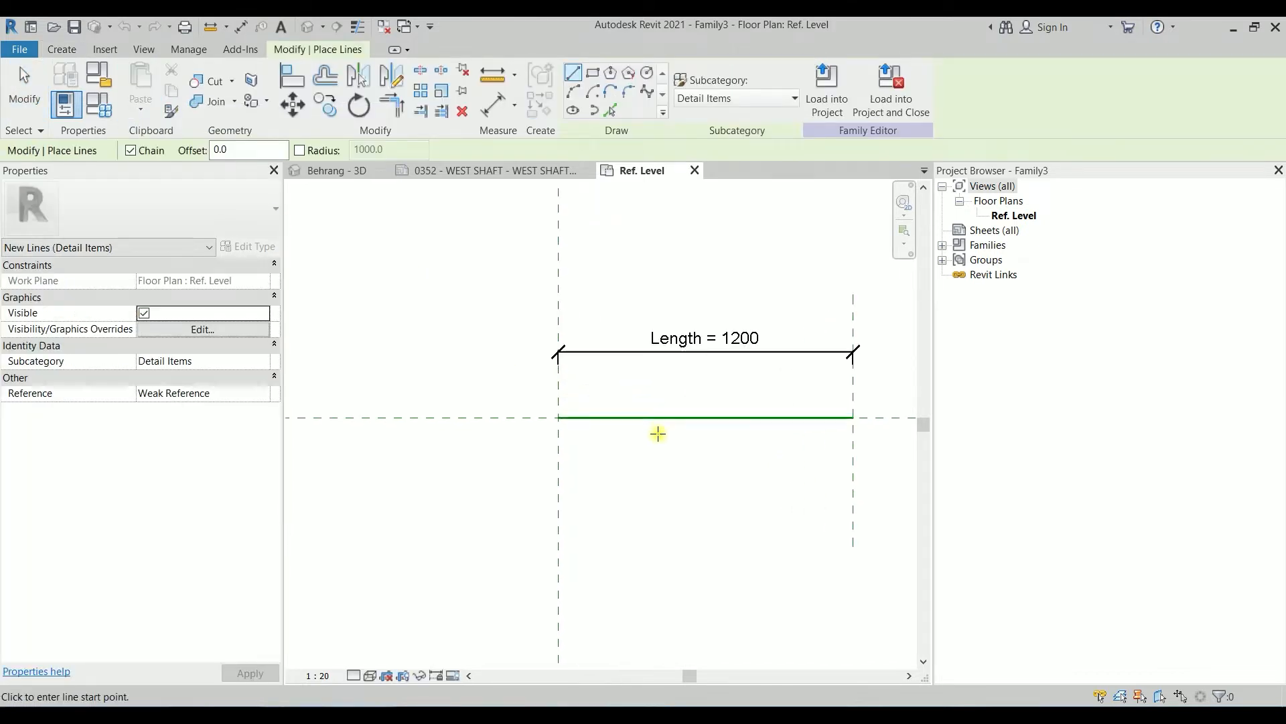
pyautogui.scroll(1, 658, 433)
pyautogui.moveTo(658, 434); pyautogui.dragTo(526, 494, button='middle')
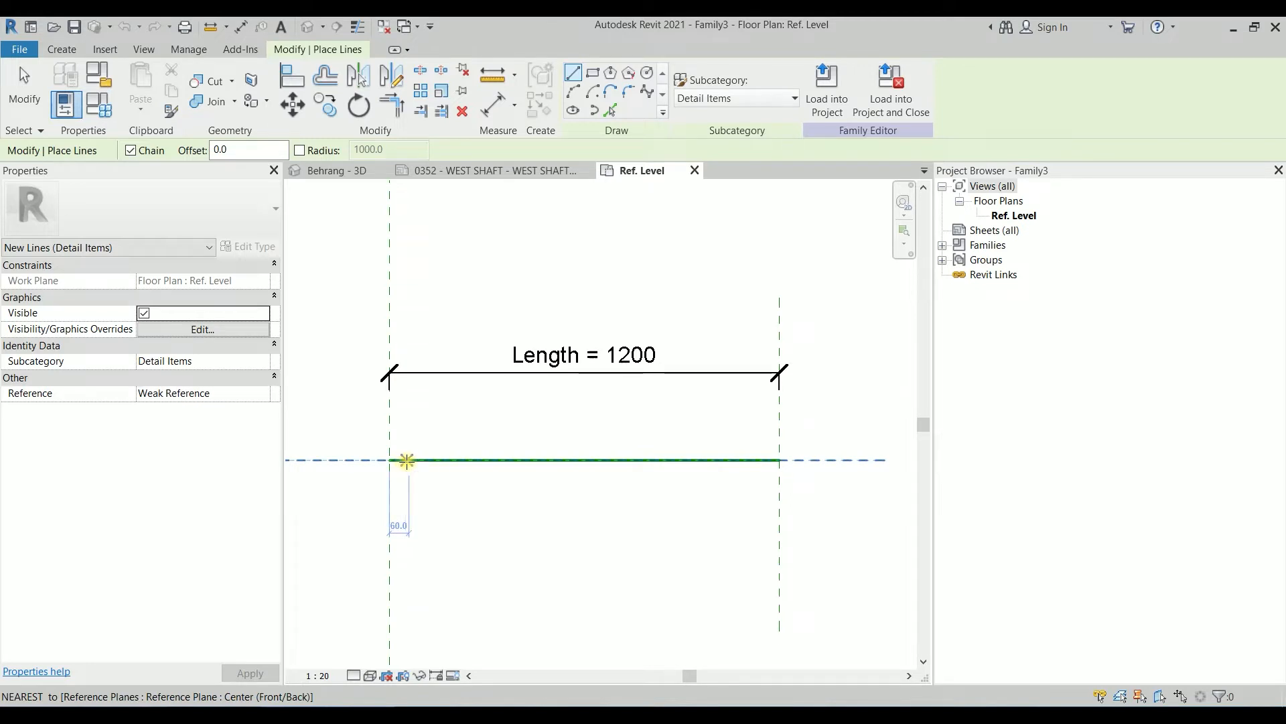
pyautogui.click(421, 460)
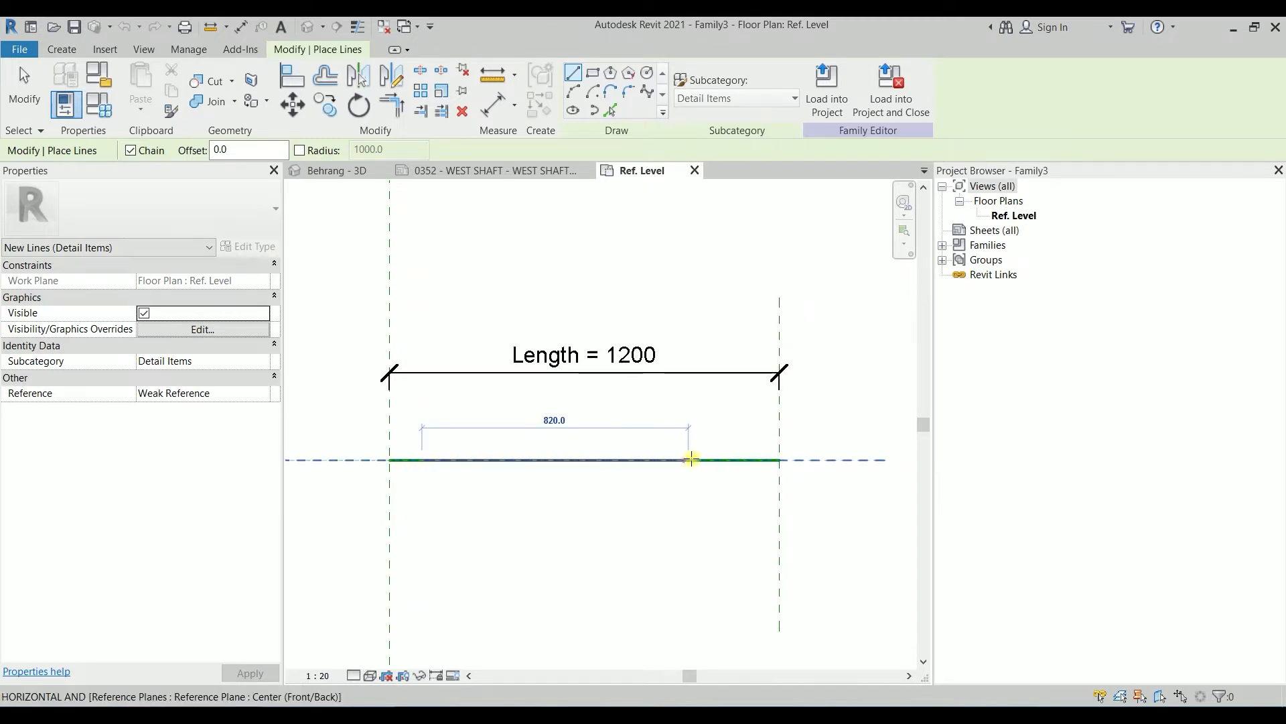
pyautogui.click(733, 460)
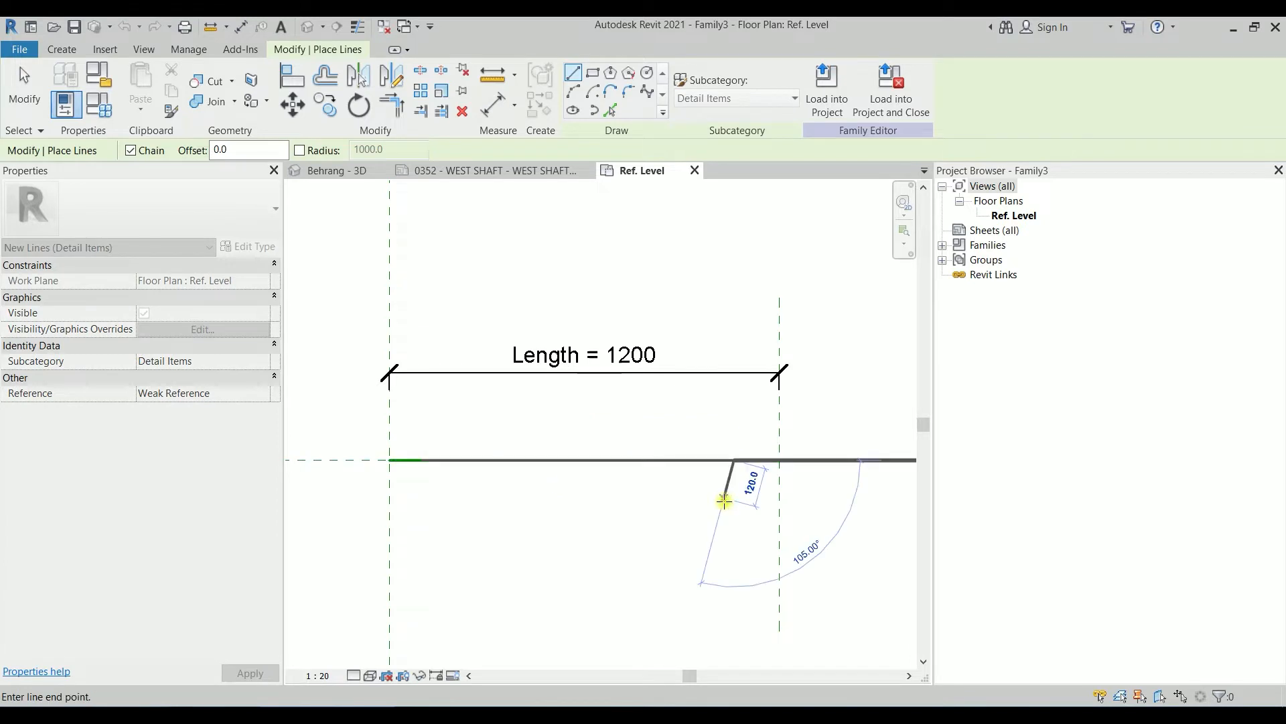
pyautogui.press('Escape')
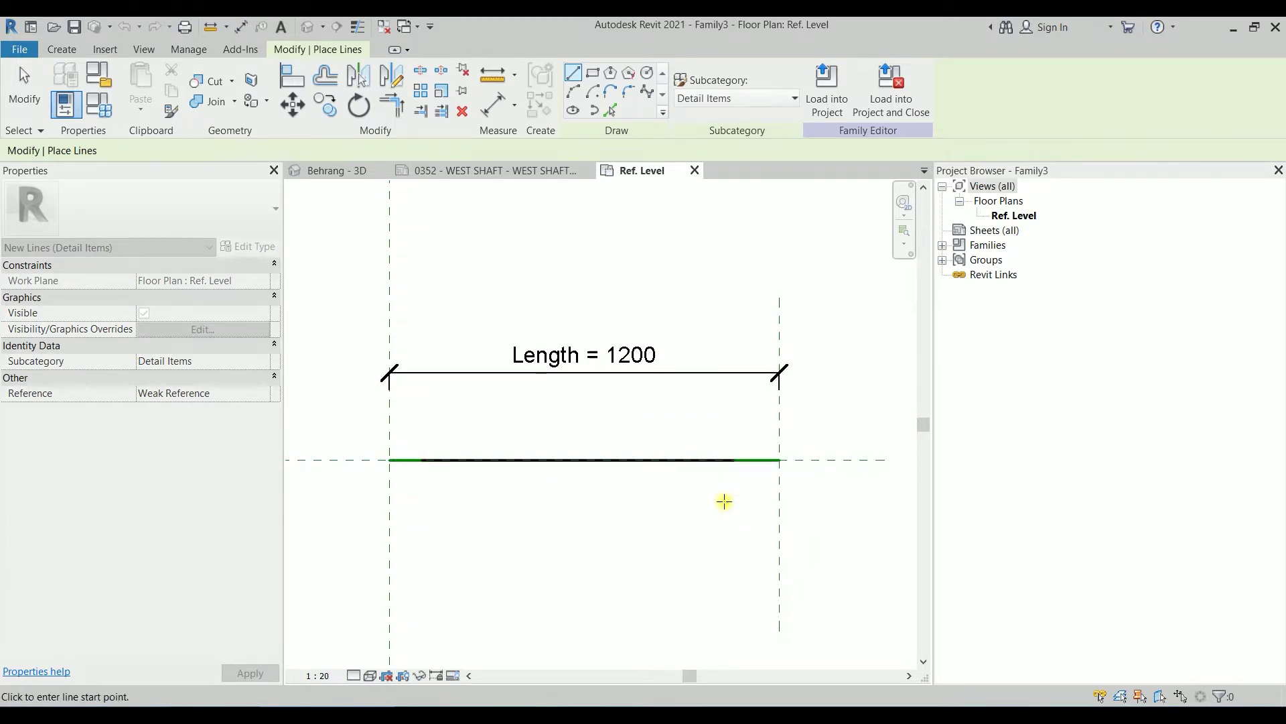
pyautogui.press('Escape')
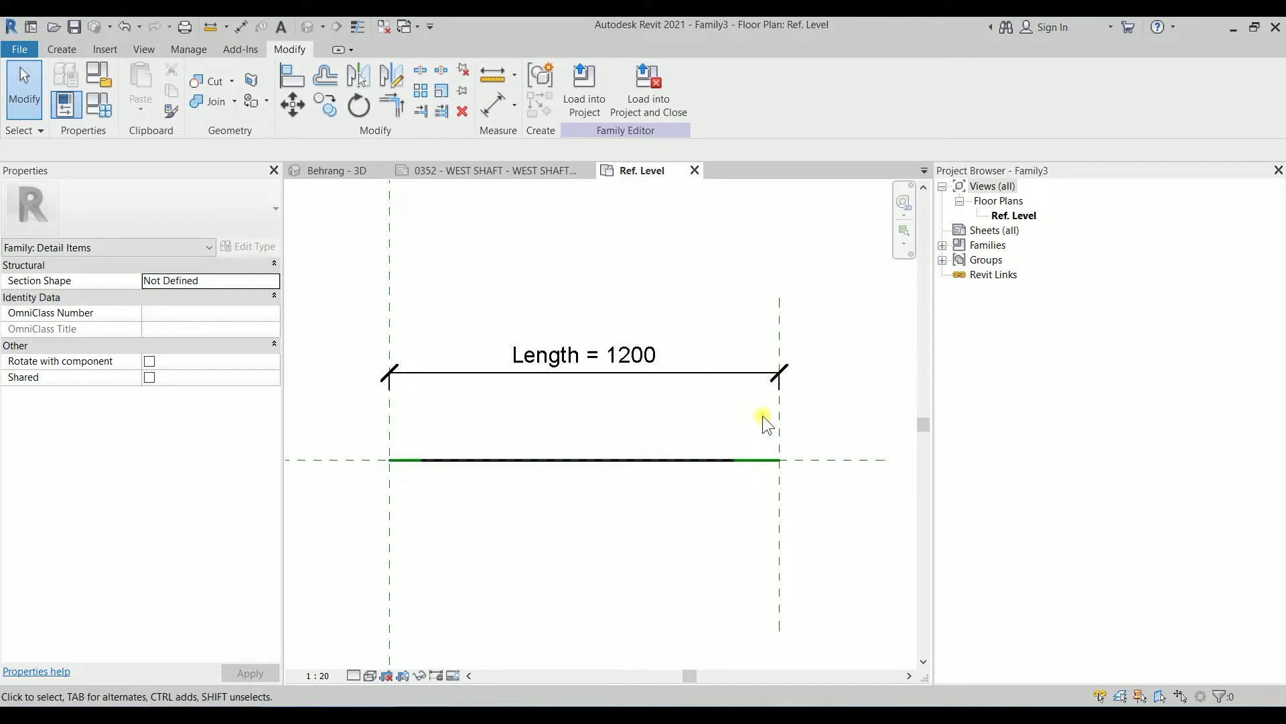
# Add two reference planes offset 30 mm inward, one from the Left and one from the Right reference plane.
pyautogui.click(391, 518)
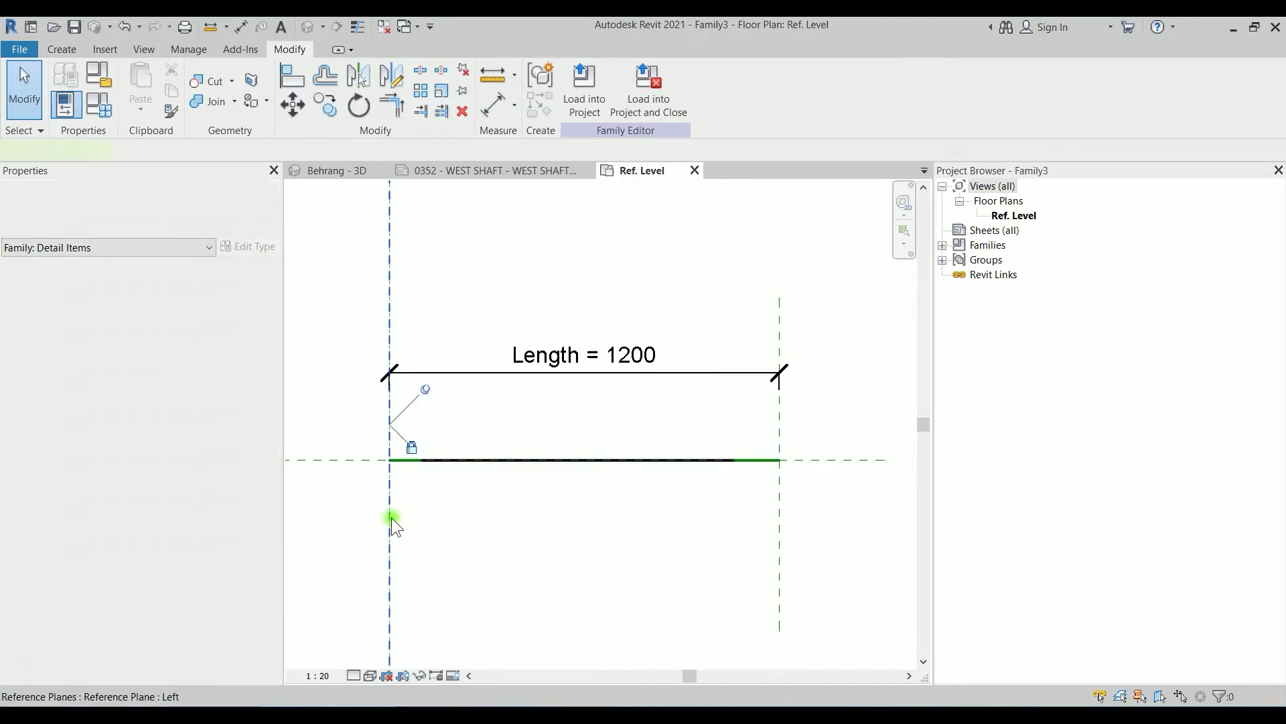
pyautogui.press('r')
pyautogui.press('p')
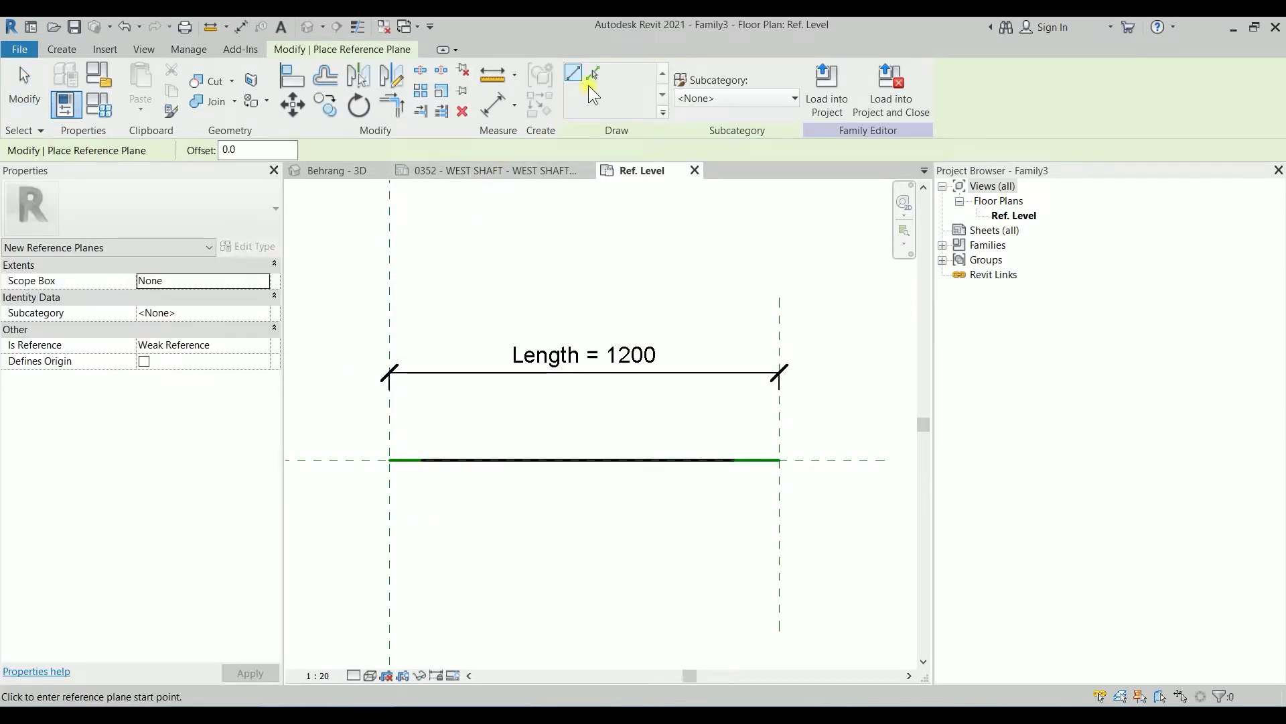
pyautogui.click(595, 75)
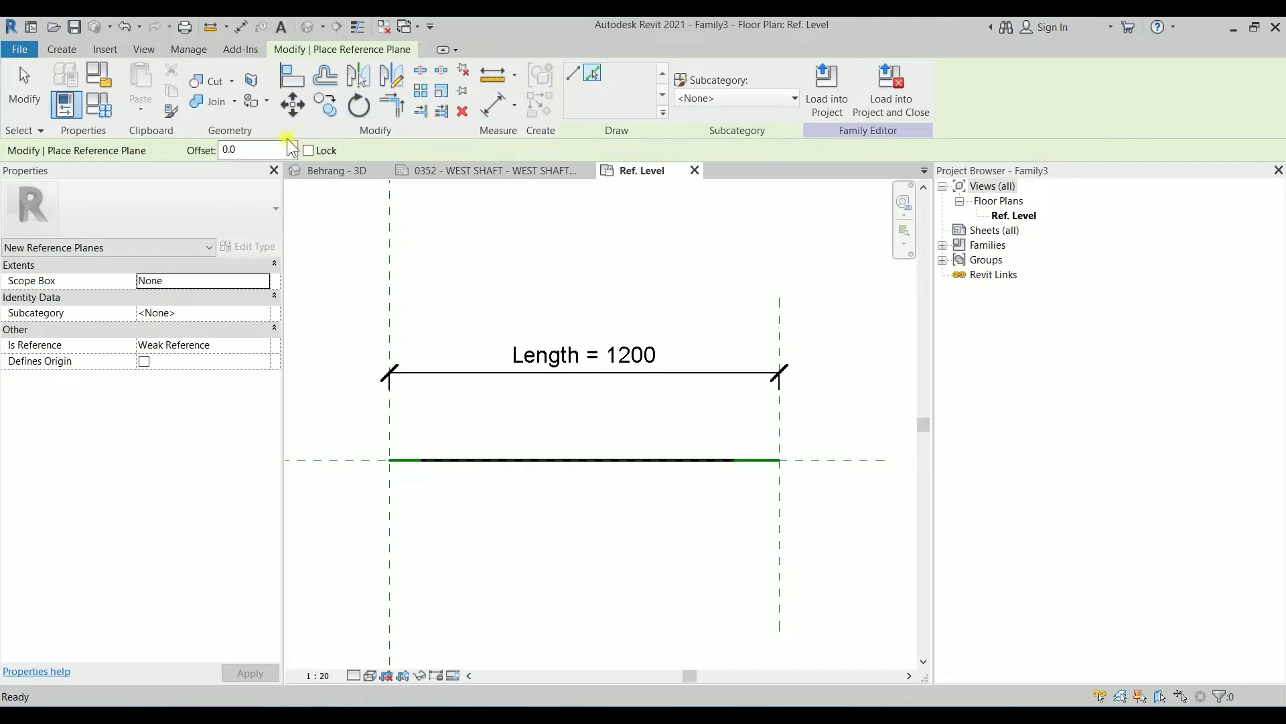
pyautogui.doubleClick(236, 150)
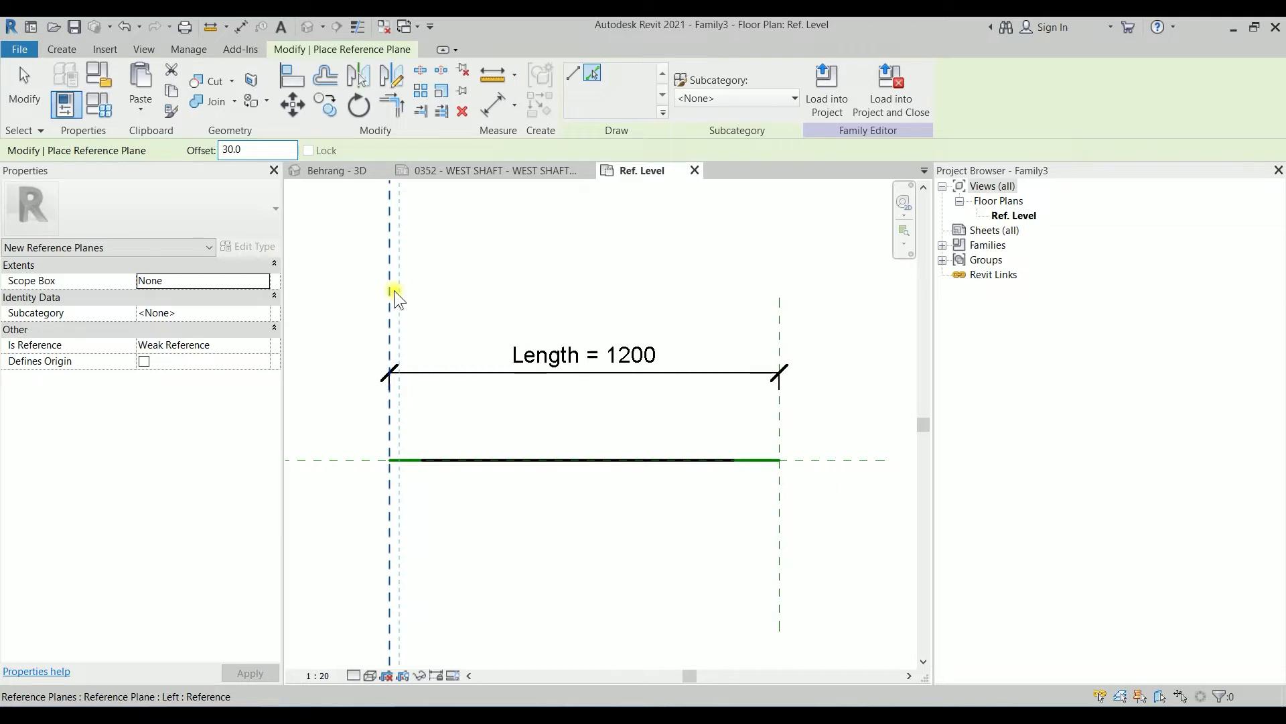
pyautogui.click(394, 291)
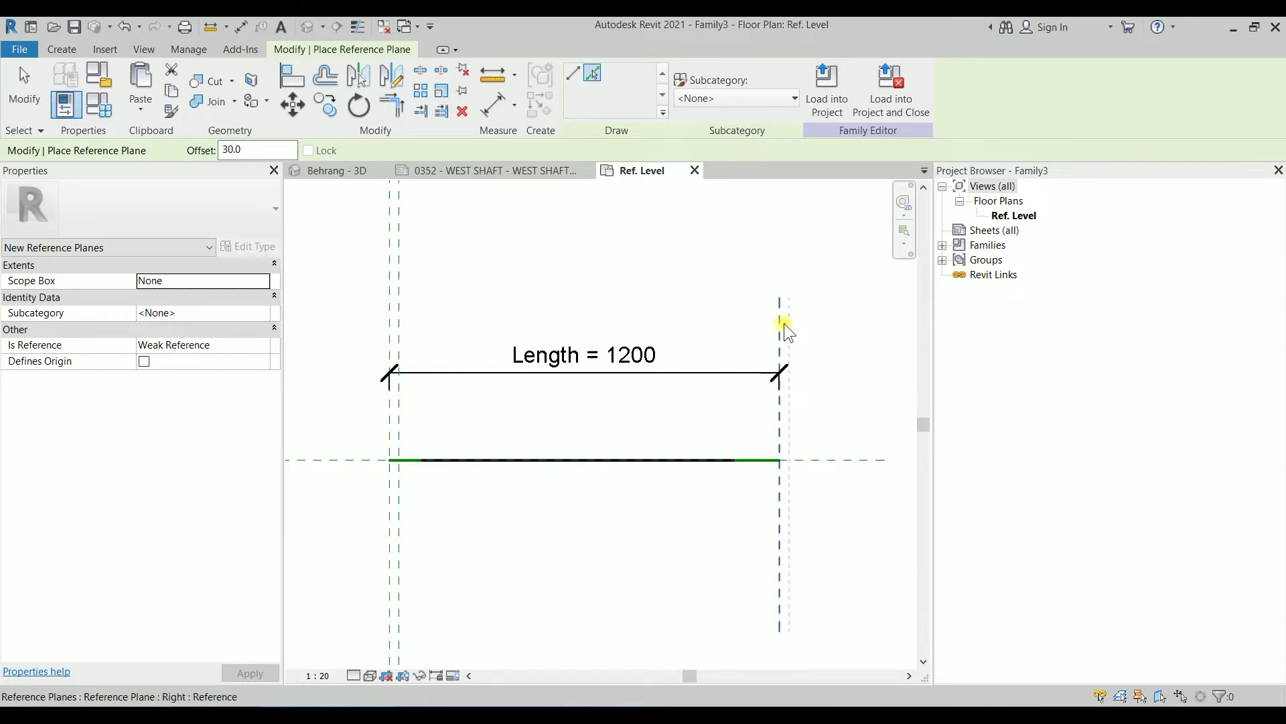
pyautogui.click(777, 323)
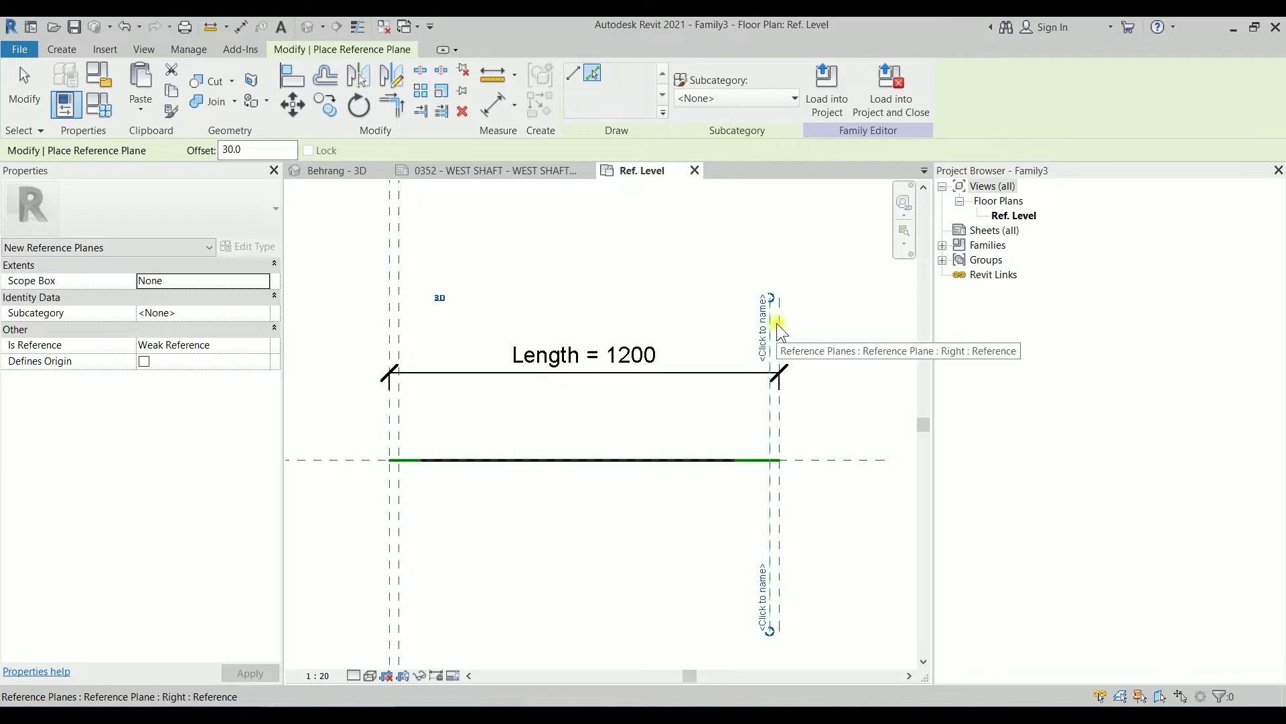
pyautogui.press('Escape')
pyautogui.press('Escape')
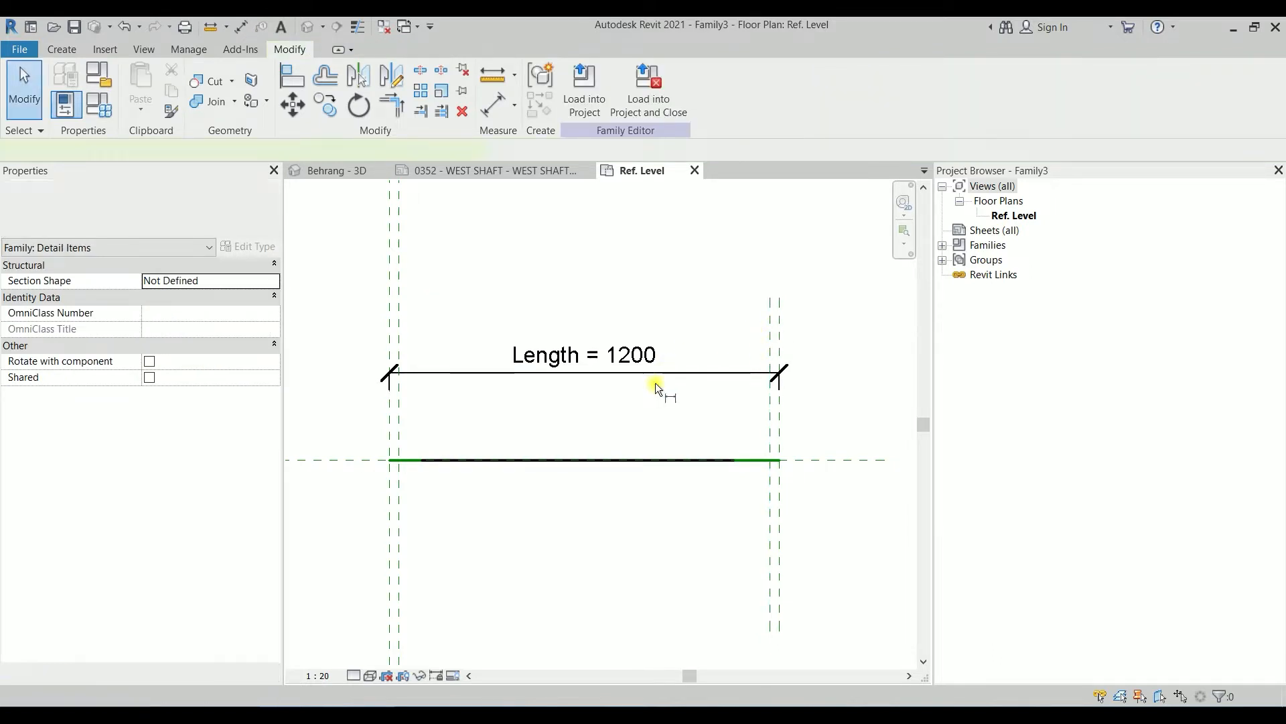
# Add aligned dimensions between each end reference plane and its neighbouring offset plane, just above the detail line.
pyautogui.press('d')
pyautogui.press('i')
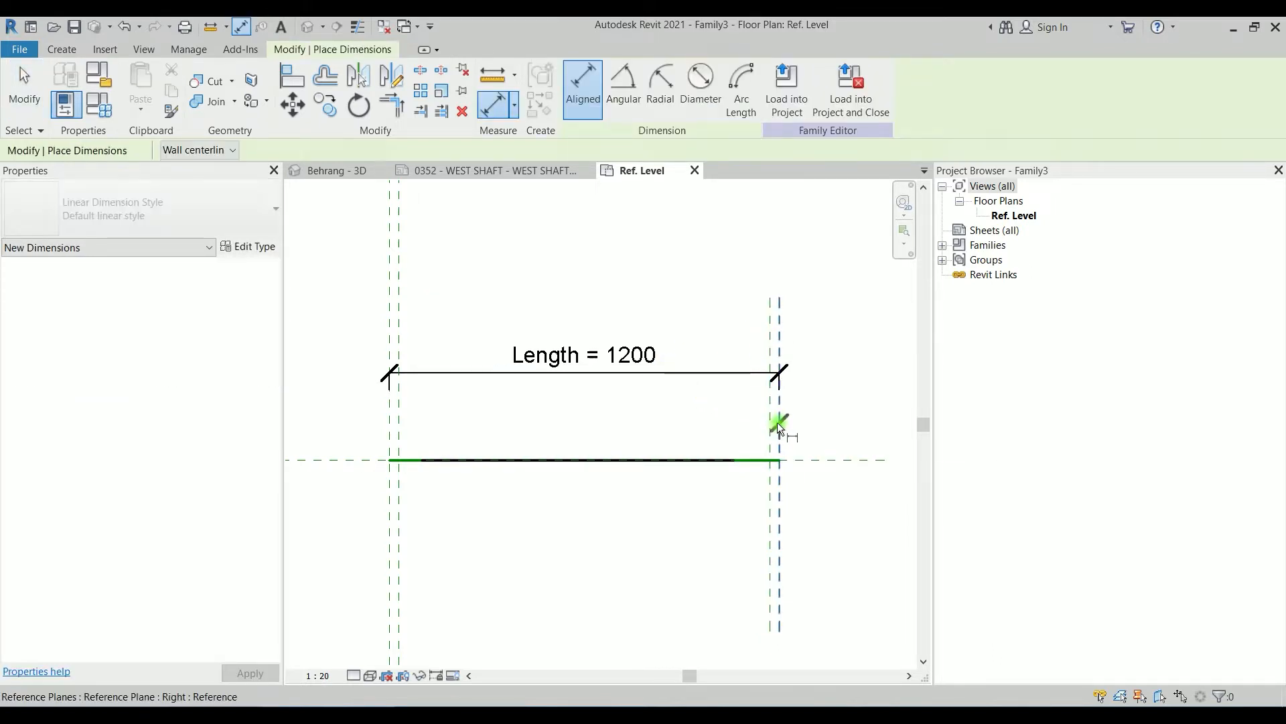
pyautogui.click(777, 422)
pyautogui.click(771, 422)
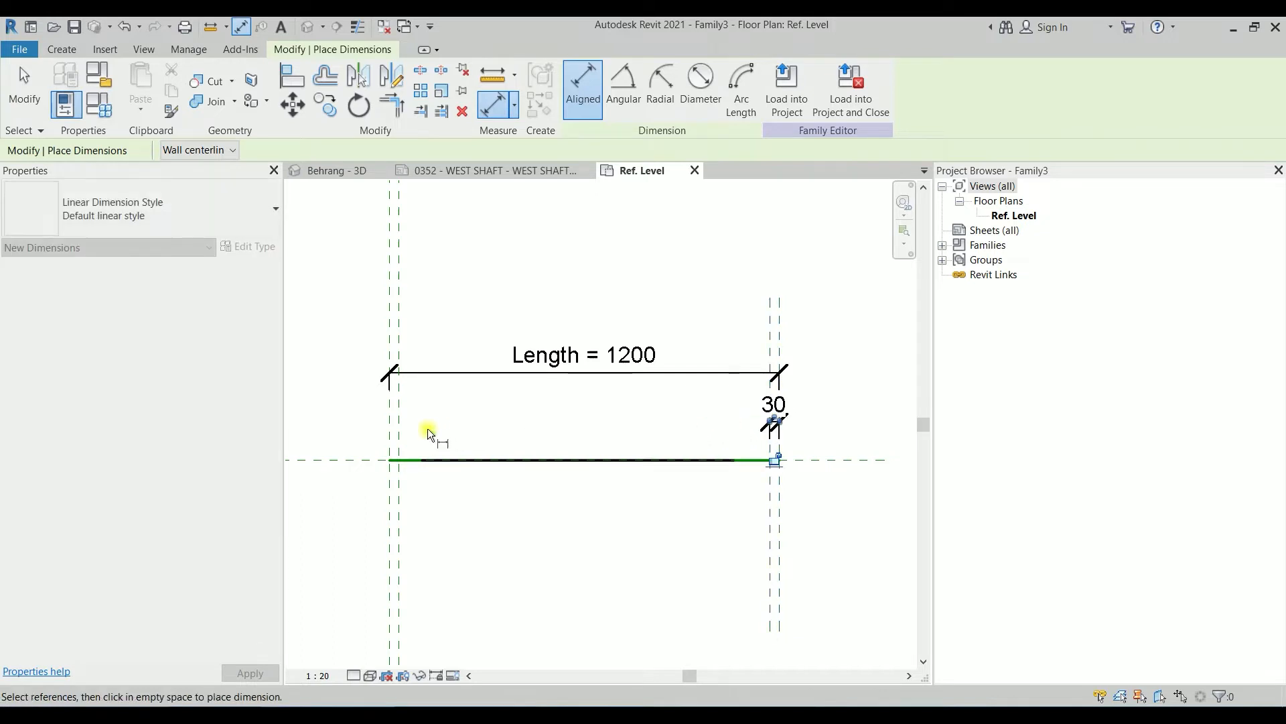
pyautogui.click(390, 422)
pyautogui.click(398, 422)
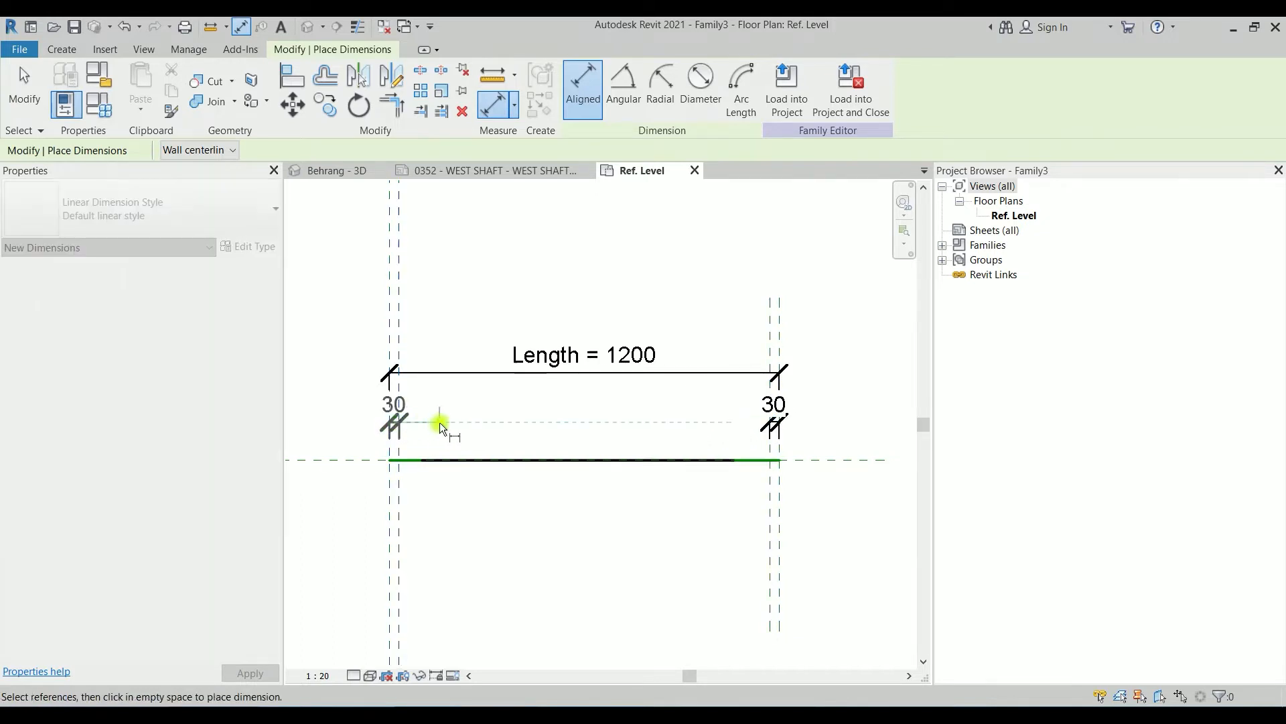
pyautogui.click(440, 422)
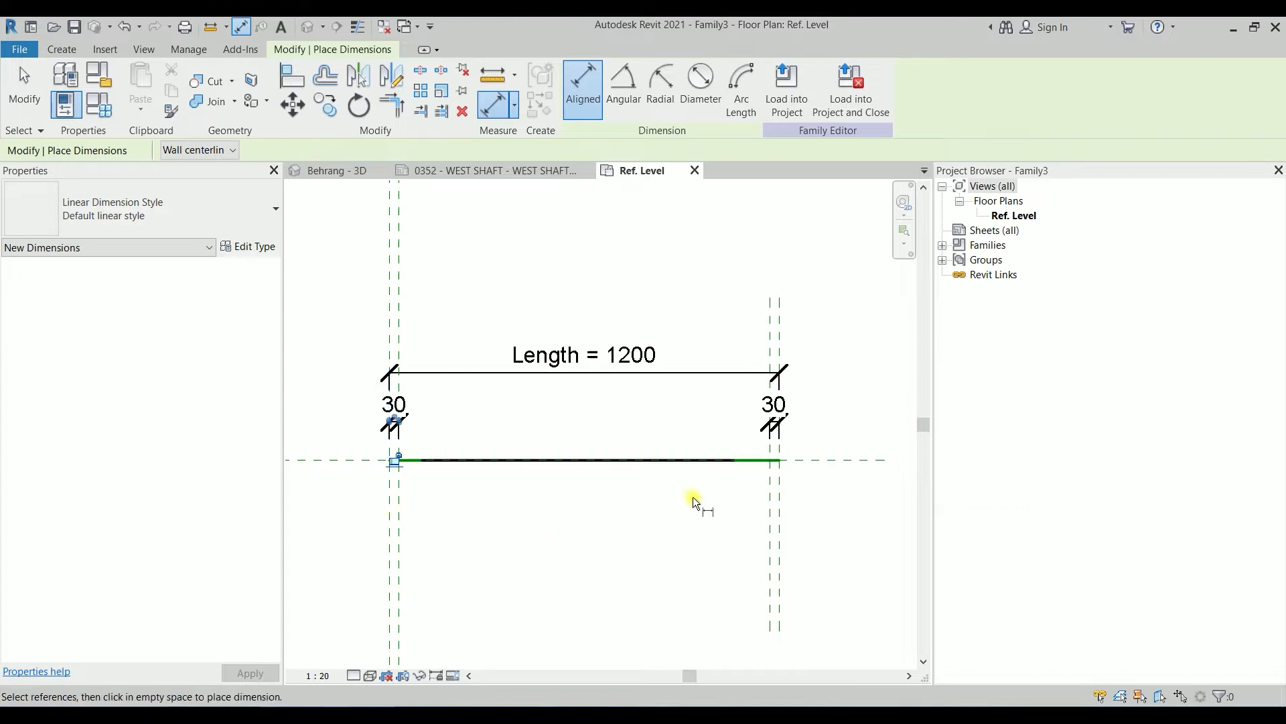
pyautogui.press('Escape')
pyautogui.press('Escape')
# Try moving the Right reference plane outward to a length of about 1220 mm to test the offset plane's behaviour.
pyautogui.scroll(4, 784, 480)
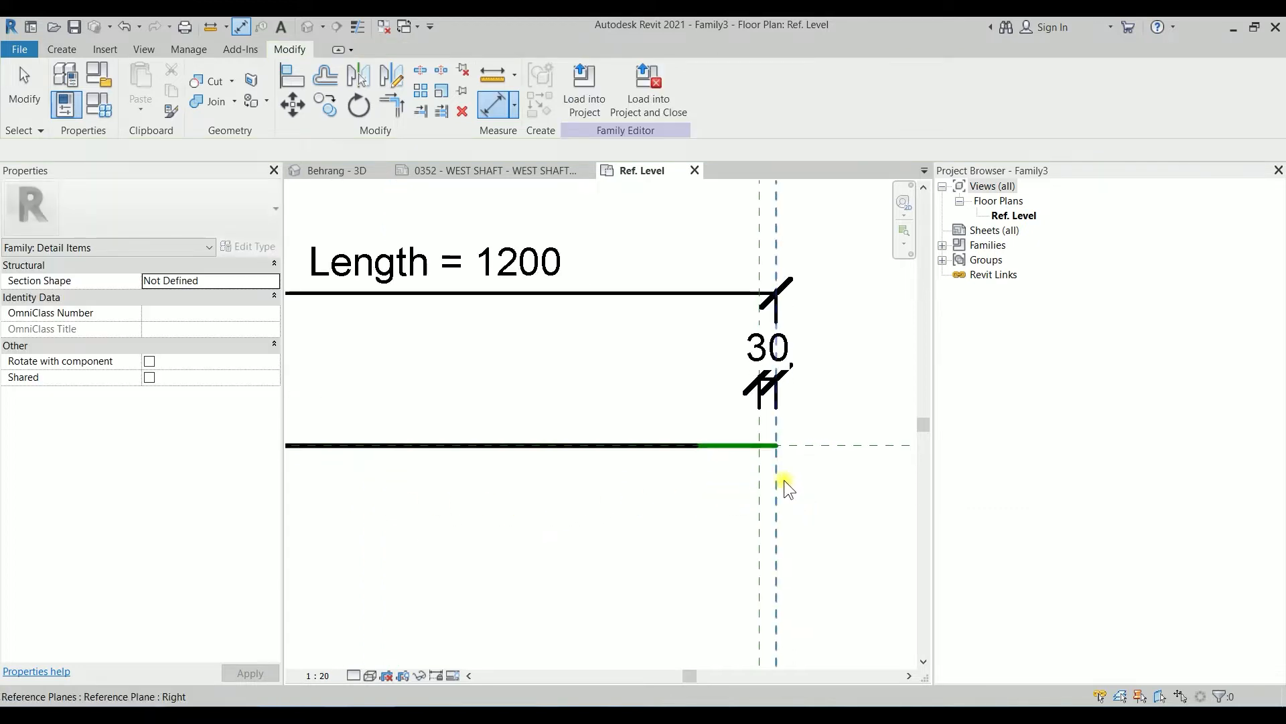
pyautogui.scroll(-3, 757, 471)
pyautogui.moveTo(755, 468); pyautogui.dragTo(698, 396, button='middle')
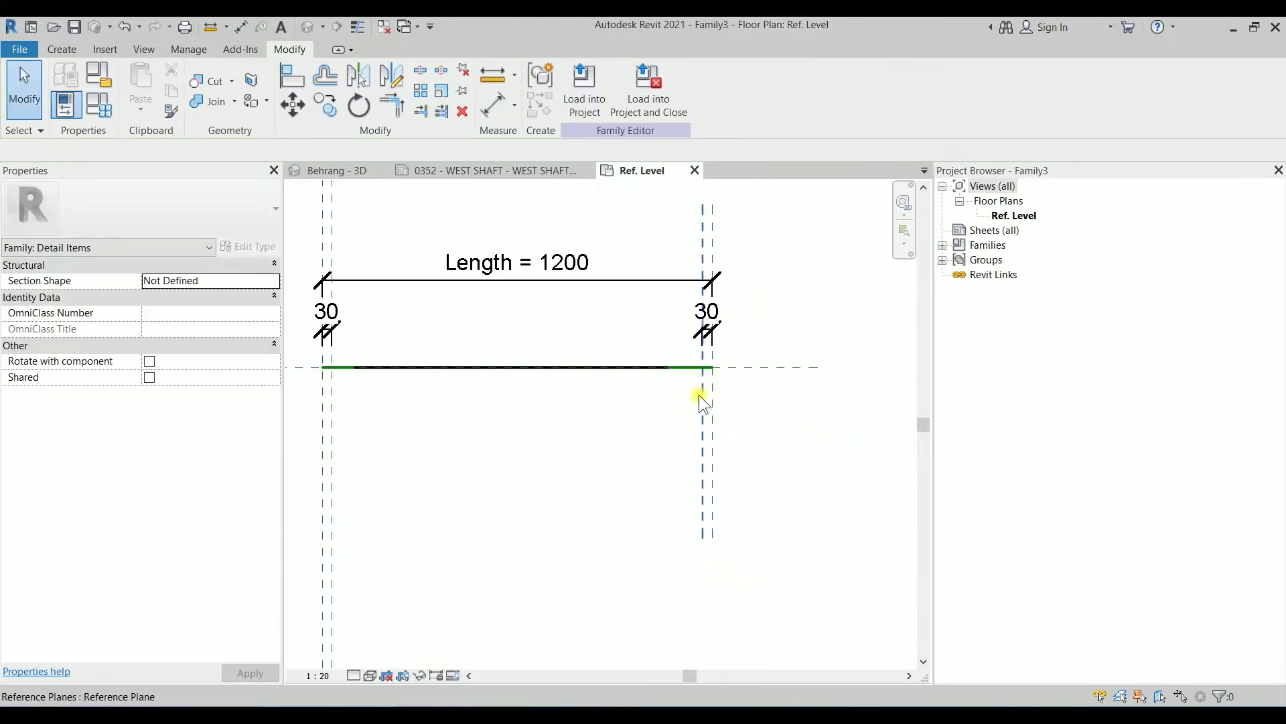
pyautogui.scroll(3, 698, 397)
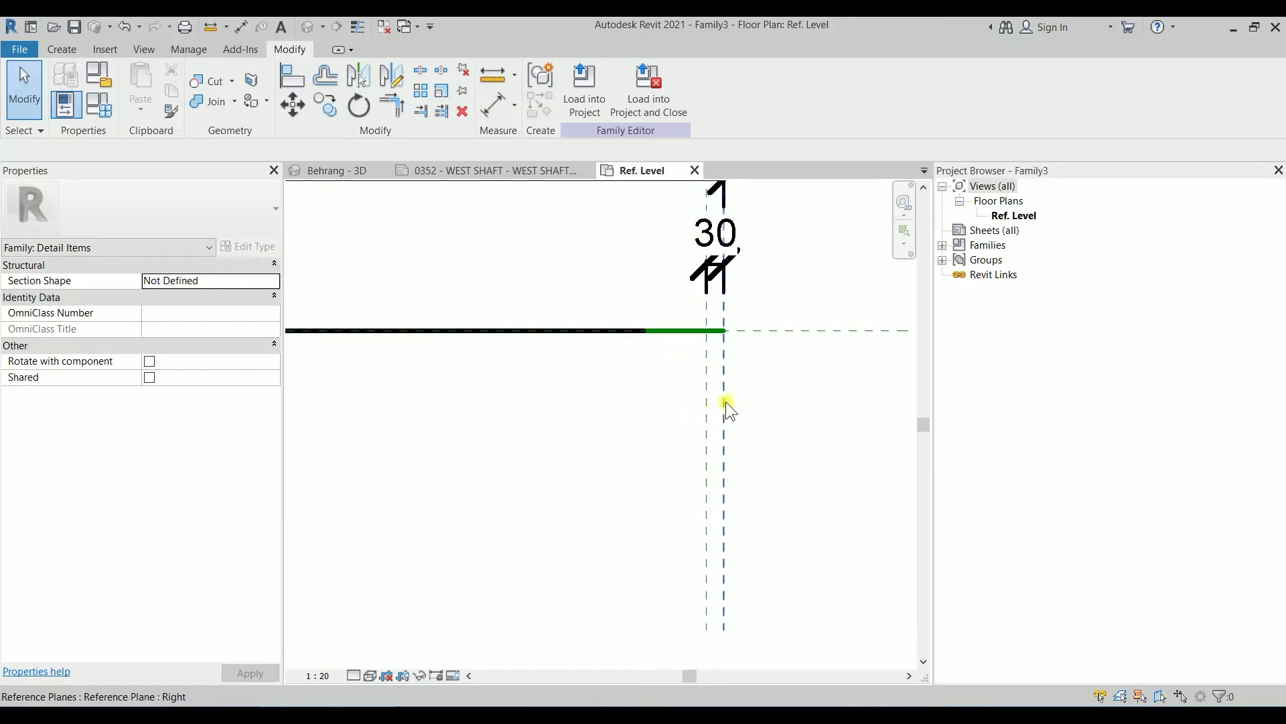
pyautogui.scroll(-4, 725, 401)
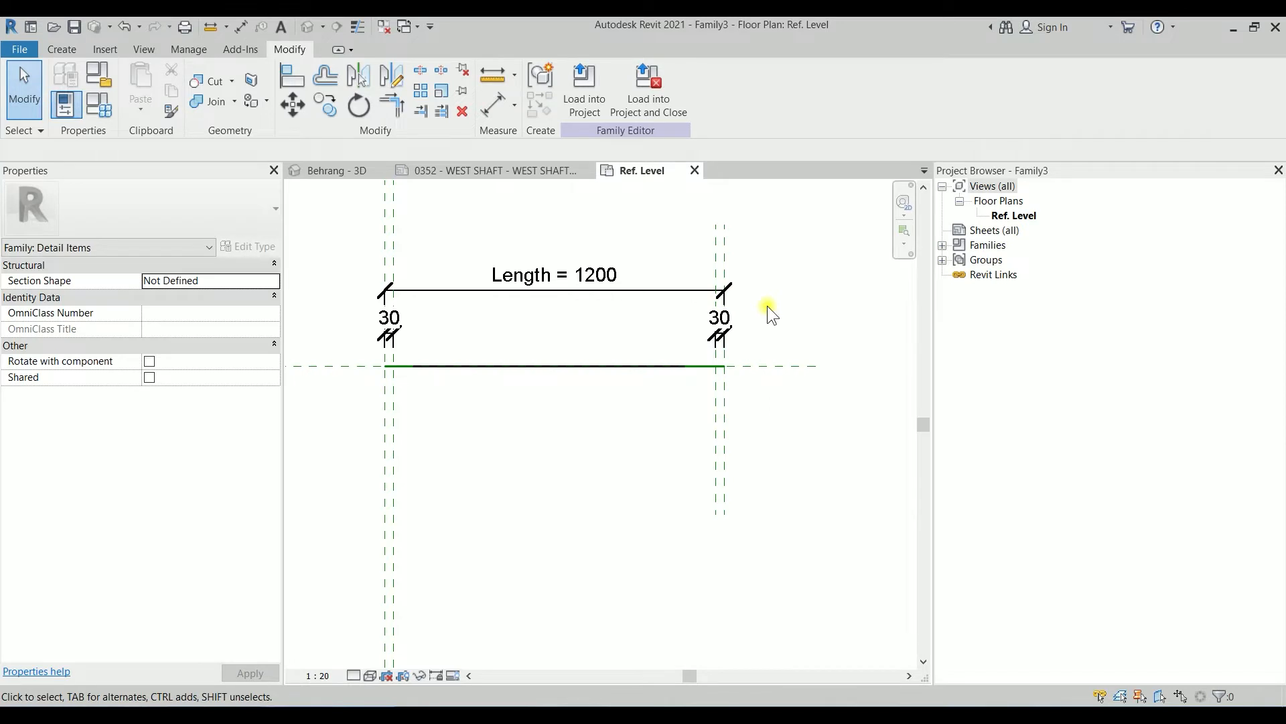
pyautogui.scroll(2, 697, 368)
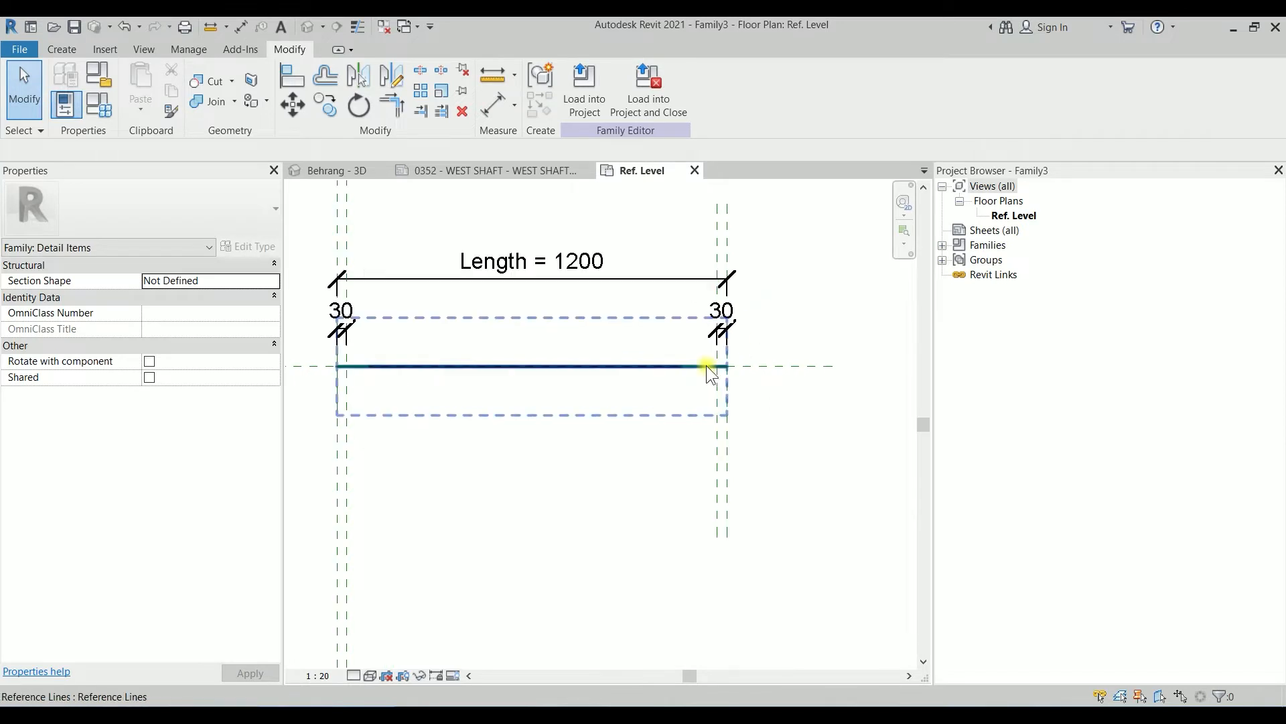
pyautogui.click(733, 408)
pyautogui.scroll(2, 733, 408)
pyautogui.moveTo(733, 408)
pyautogui.mouseDown()
pyautogui.moveTo(853, 409)
pyautogui.moveTo(744, 408)
pyautogui.mouseUp()
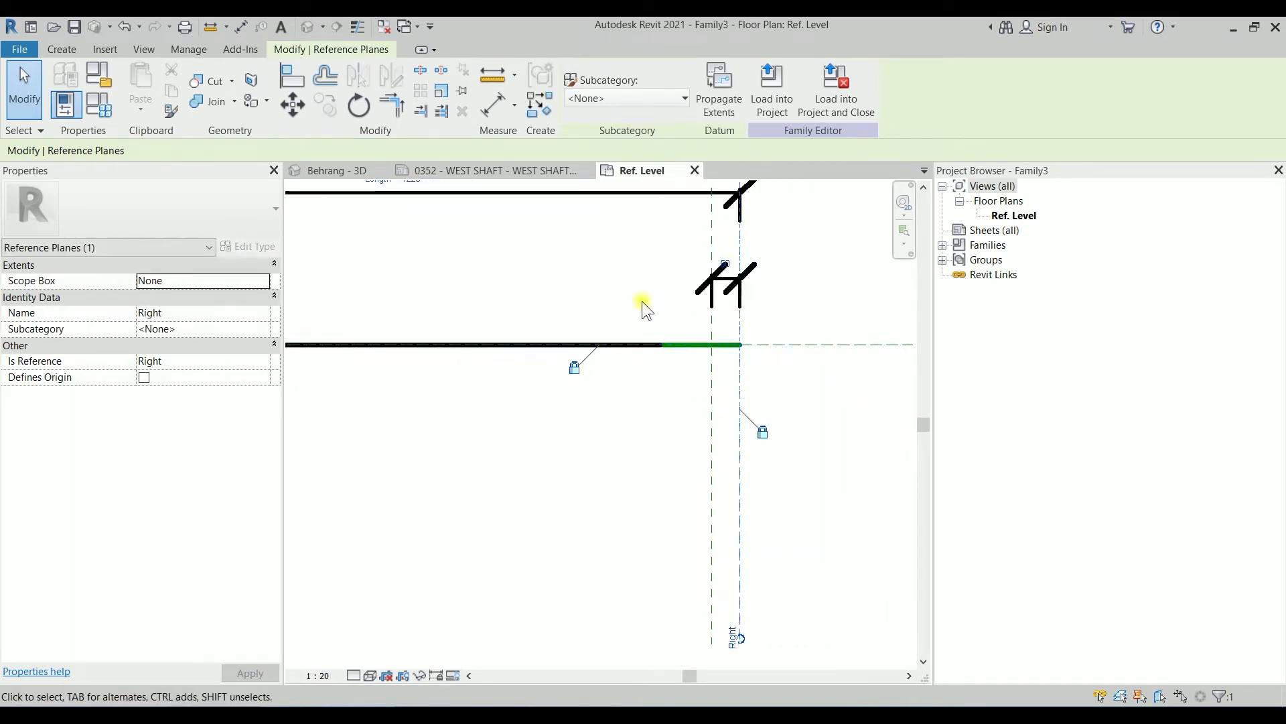
pyautogui.scroll(-2, 653, 309)
pyautogui.moveTo(668, 319); pyautogui.dragTo(745, 381, button='middle')
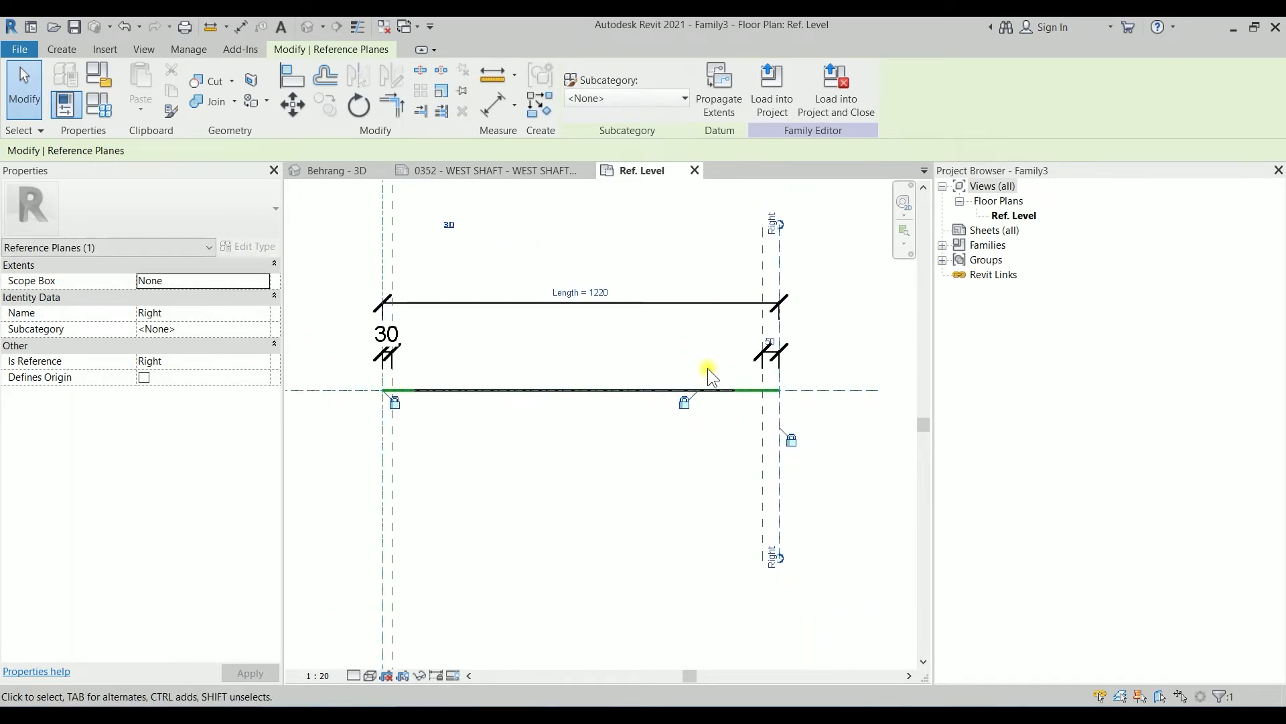
pyautogui.click(770, 343)
pyautogui.press('Escape')
pyautogui.press('Escape')
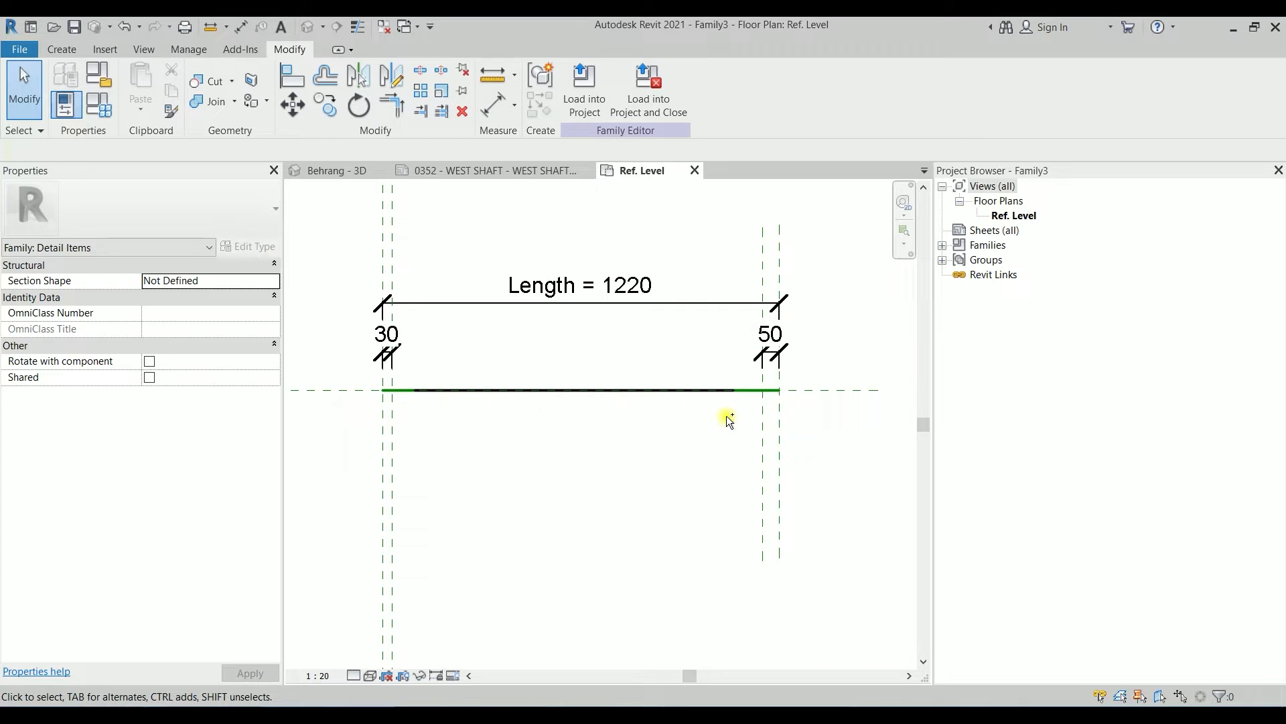
# Lock the 30 mm dimension between the Right reference plane and its offset plane.
pyautogui.scroll(3, 726, 415)
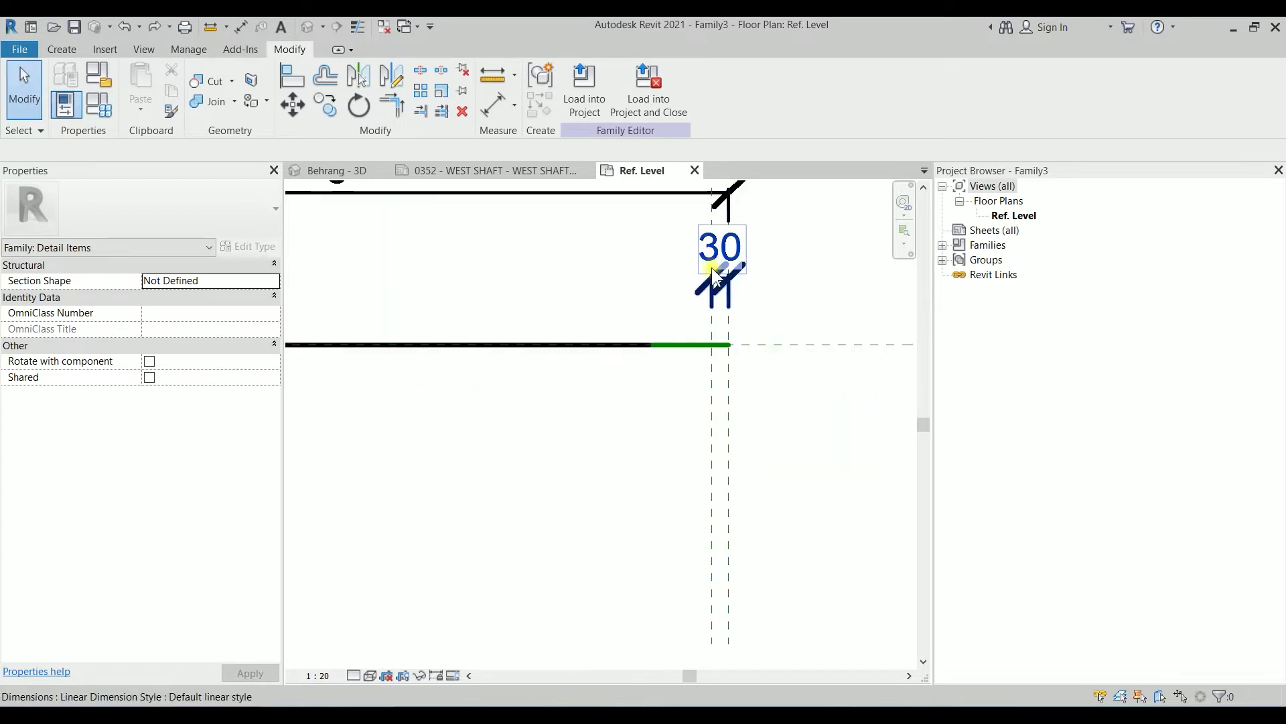
pyautogui.click(714, 266)
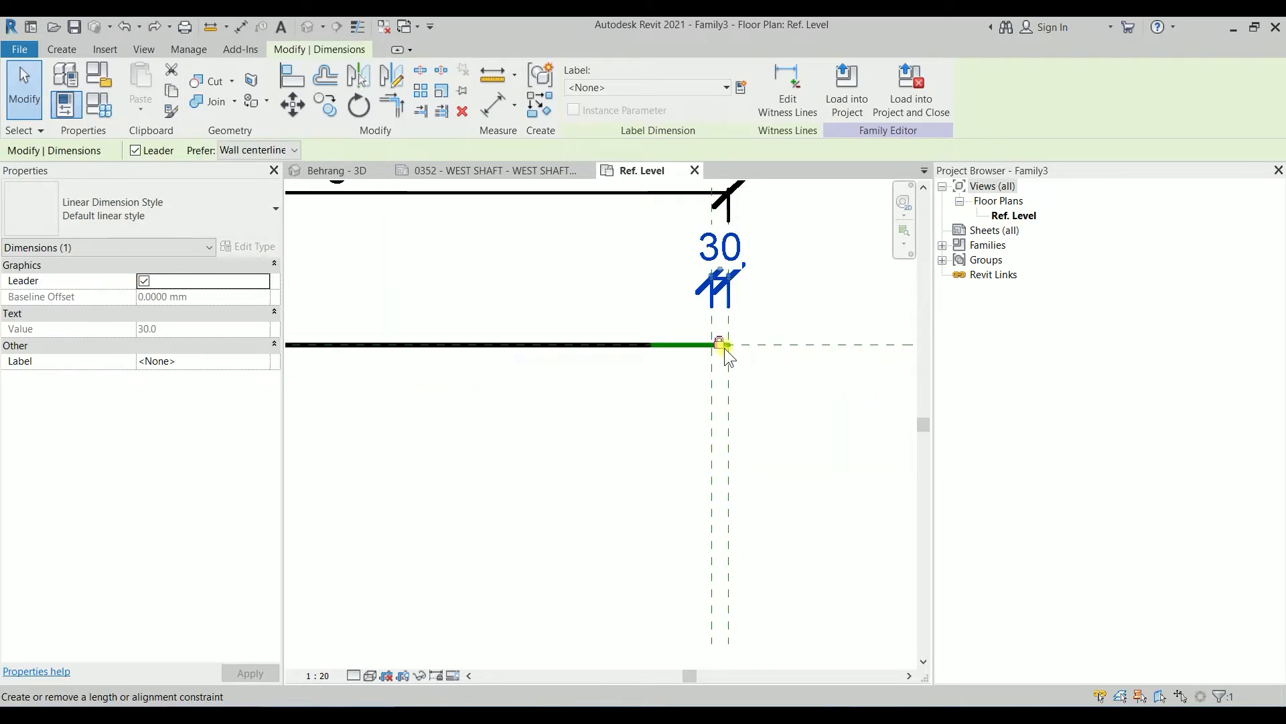
pyautogui.scroll(-2, 726, 362)
# Move the Right reference plane inward to a length of about 1040 mm to test the locked offset.
pyautogui.click(733, 412)
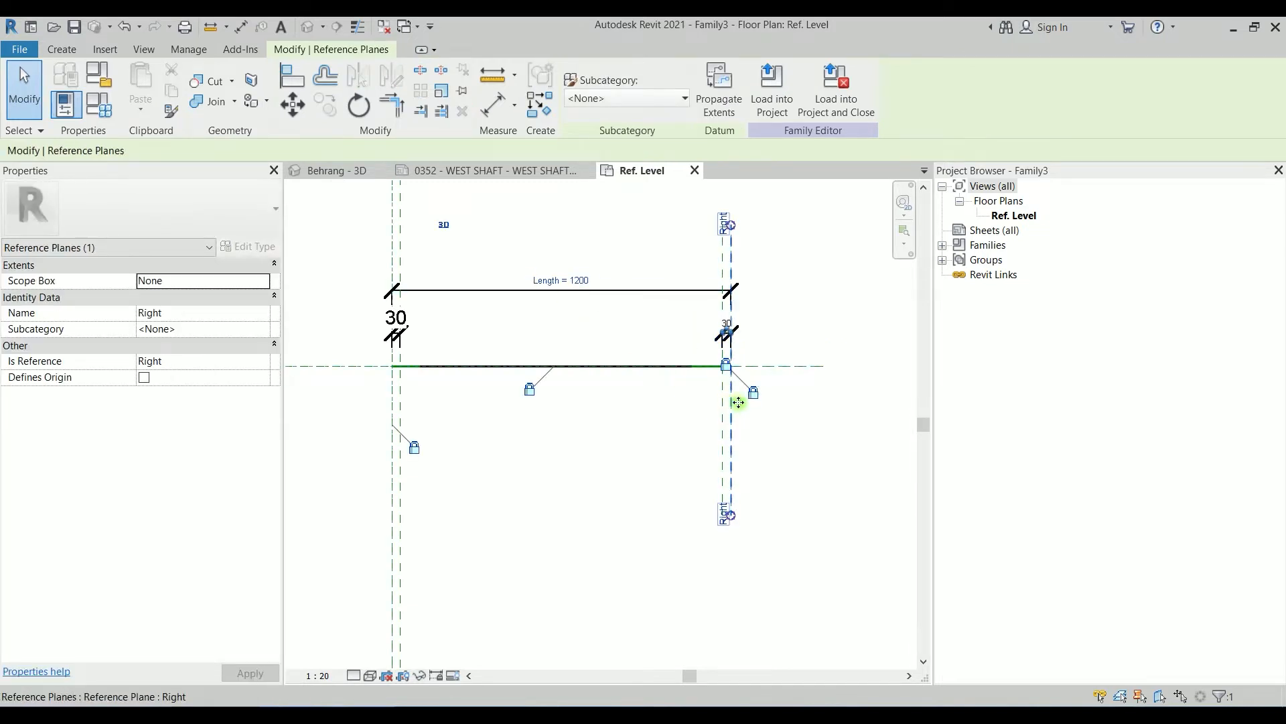
pyautogui.moveTo(738, 402); pyautogui.dragTo(684, 394)
pyautogui.click(714, 340)
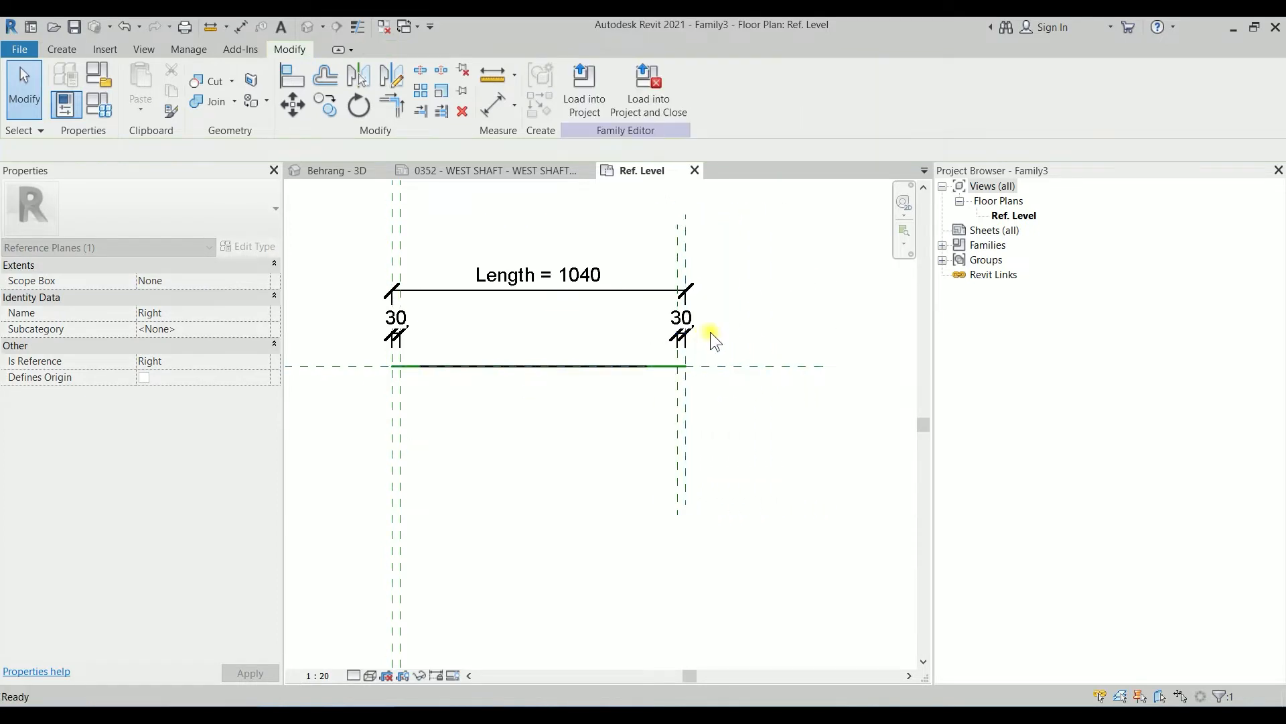
# Set the view scale to 1:5 and move the Length dimension closer to the detail line.
pyautogui.moveTo(702, 328); pyautogui.dragTo(801, 329, button='middle')
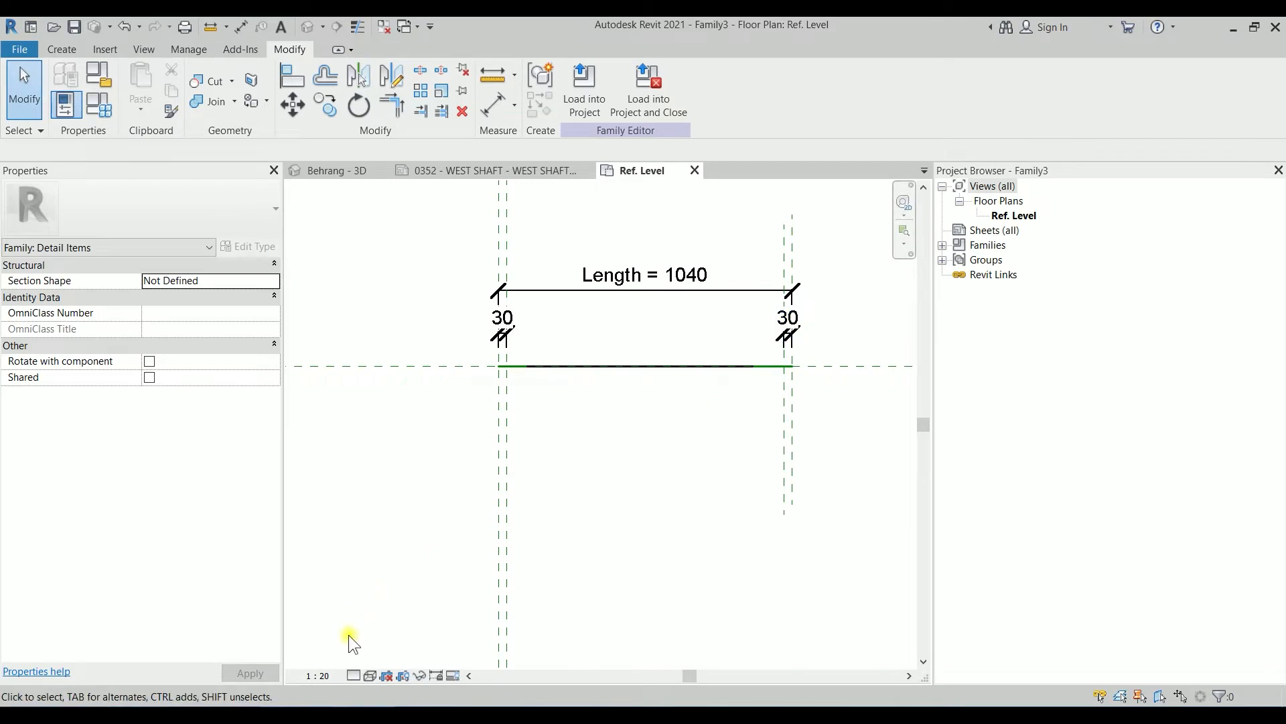
pyautogui.click(319, 675)
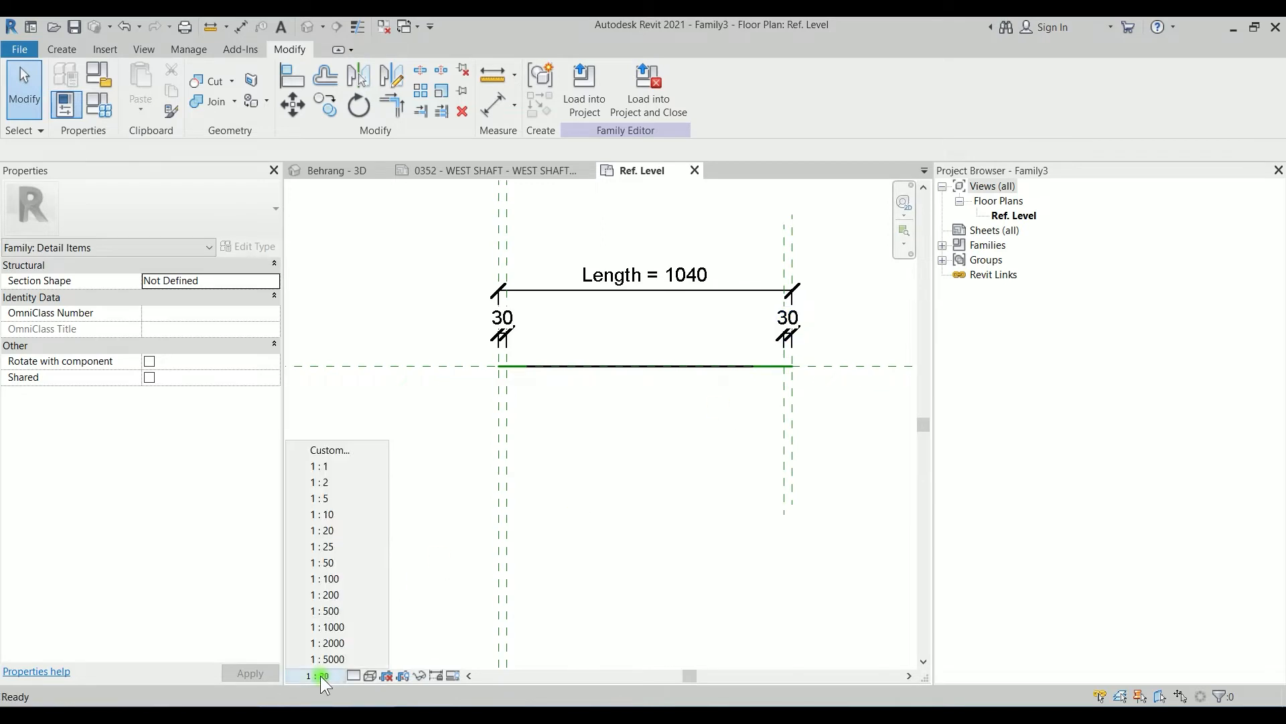
pyautogui.click(347, 501)
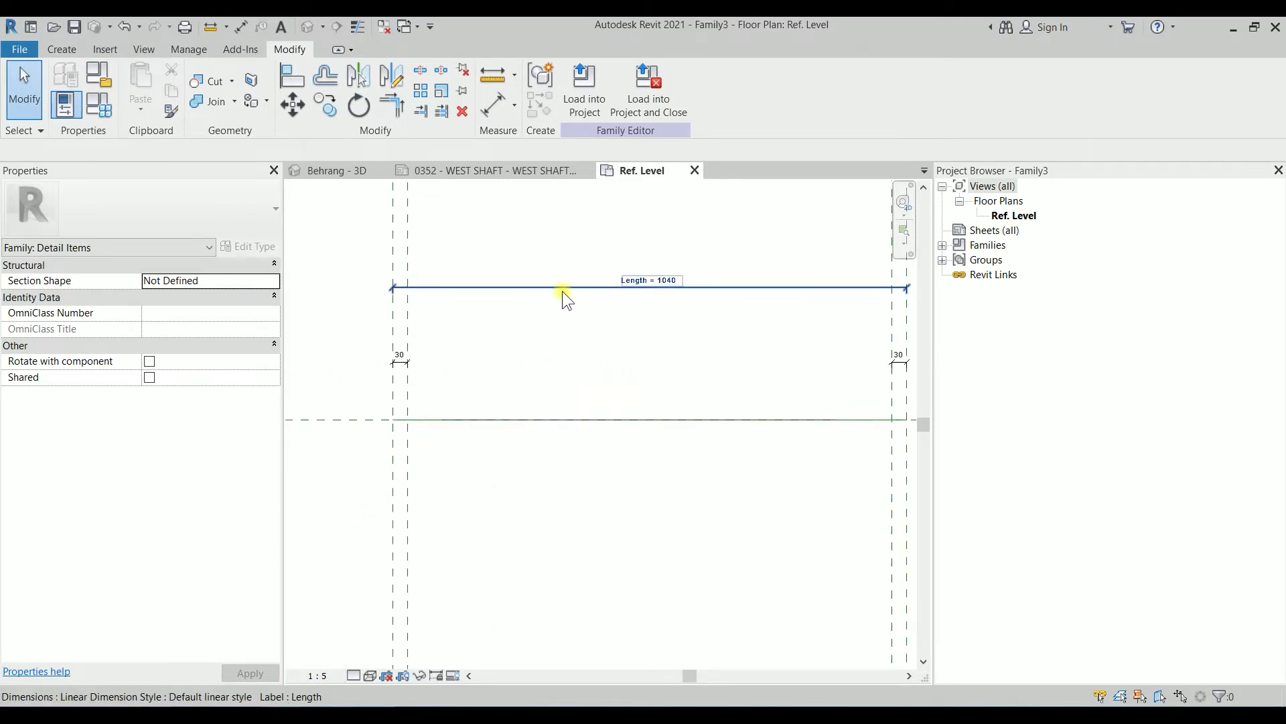
pyautogui.moveTo(562, 291); pyautogui.dragTo(505, 333)
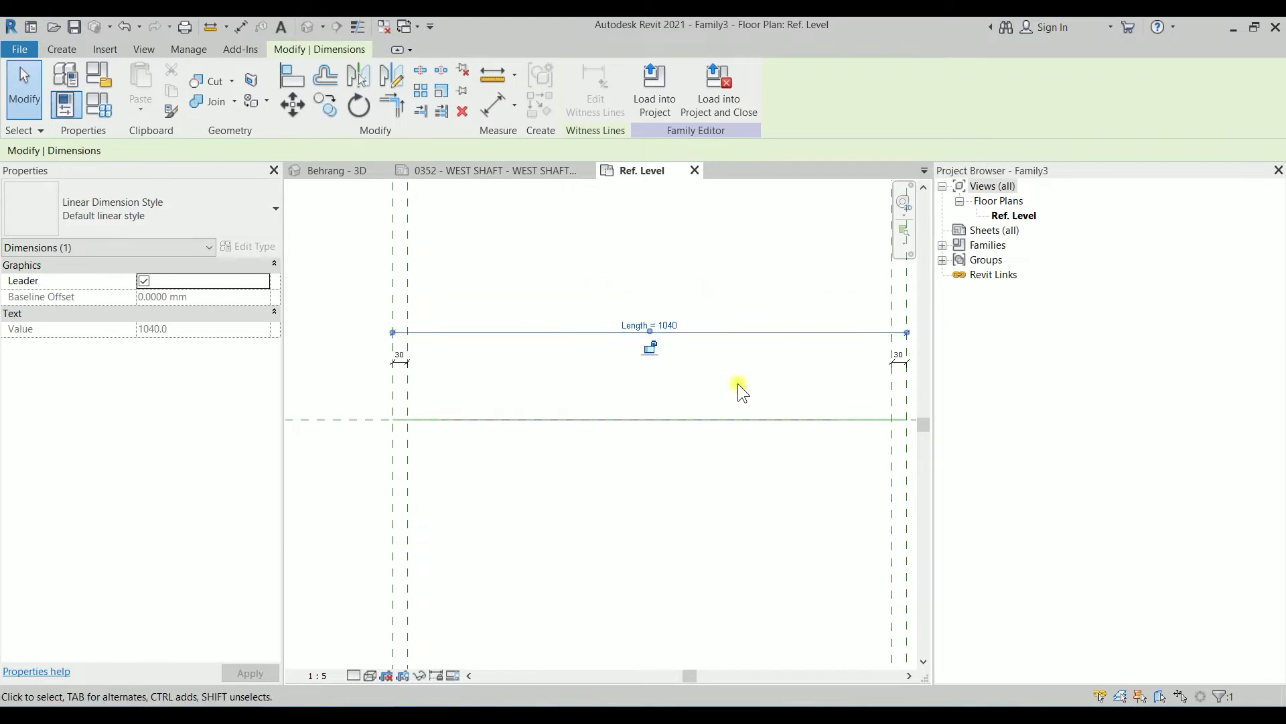
pyautogui.press('Escape')
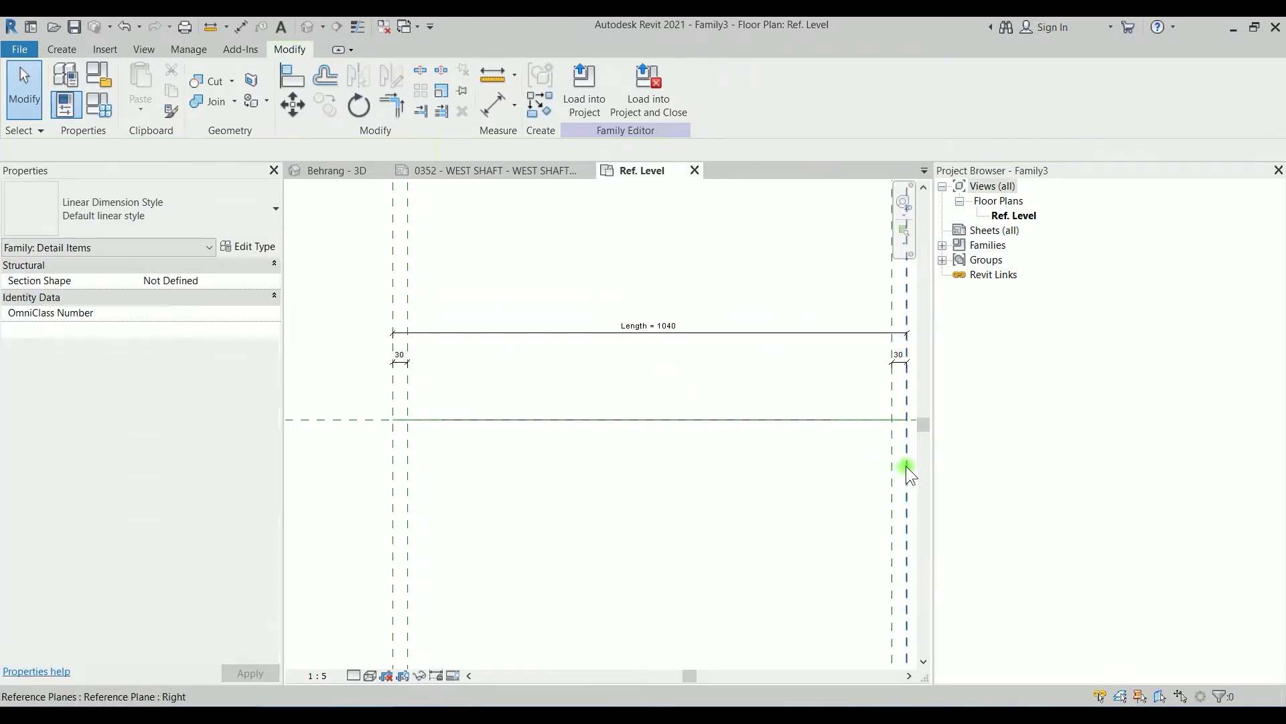
# Move the Right reference plane inward until the Length is 260 mm.
pyautogui.click(906, 465)
pyautogui.moveTo(905, 446); pyautogui.dragTo(520, 431)
pyautogui.scroll(3, 467, 359)
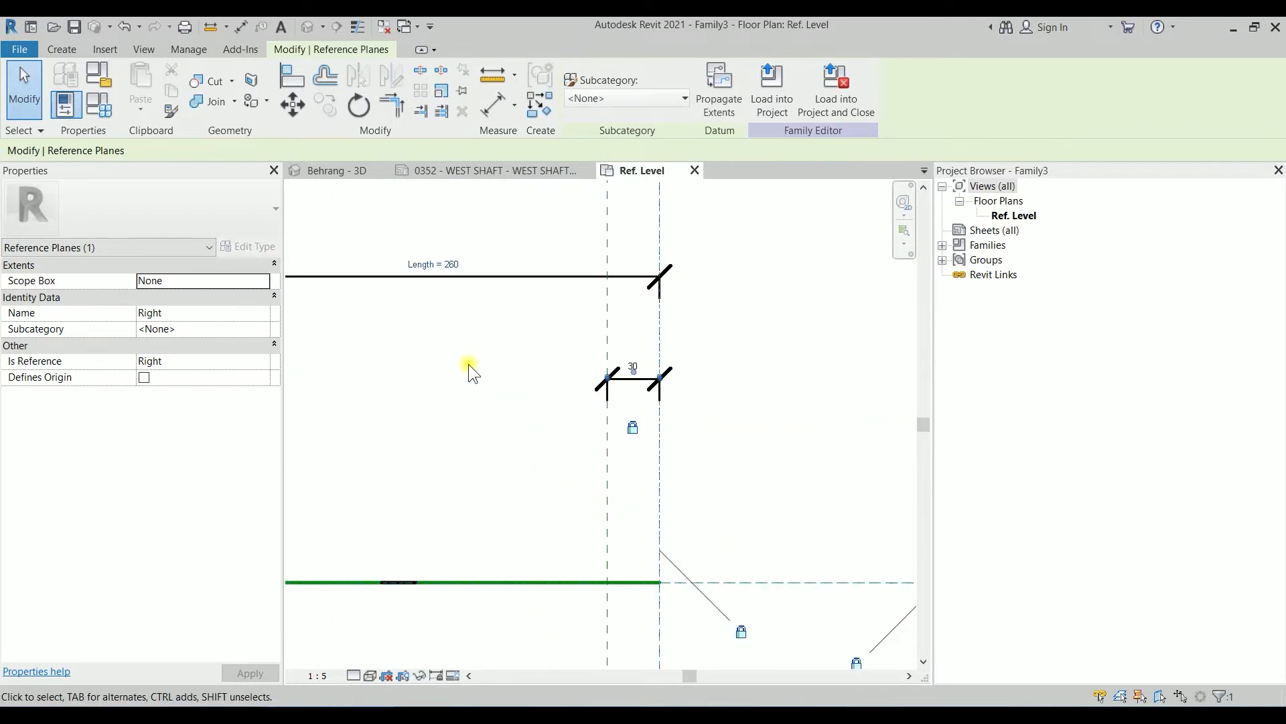
pyautogui.moveTo(468, 365); pyautogui.dragTo(614, 398, button='middle')
pyautogui.scroll(1, 656, 362)
pyautogui.scroll(-2, 657, 362)
pyautogui.click(825, 415)
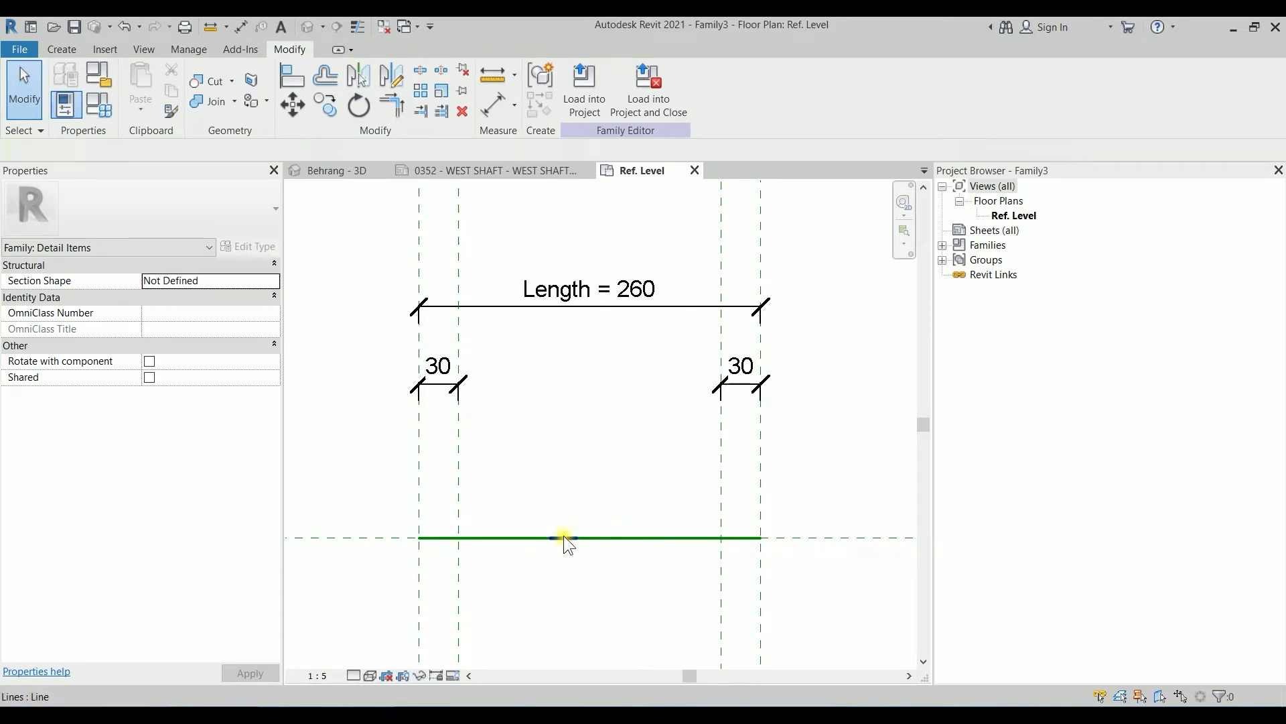
# Lock the 30 mm dimension between the Left reference plane and its offset plane.
pyautogui.click(741, 387)
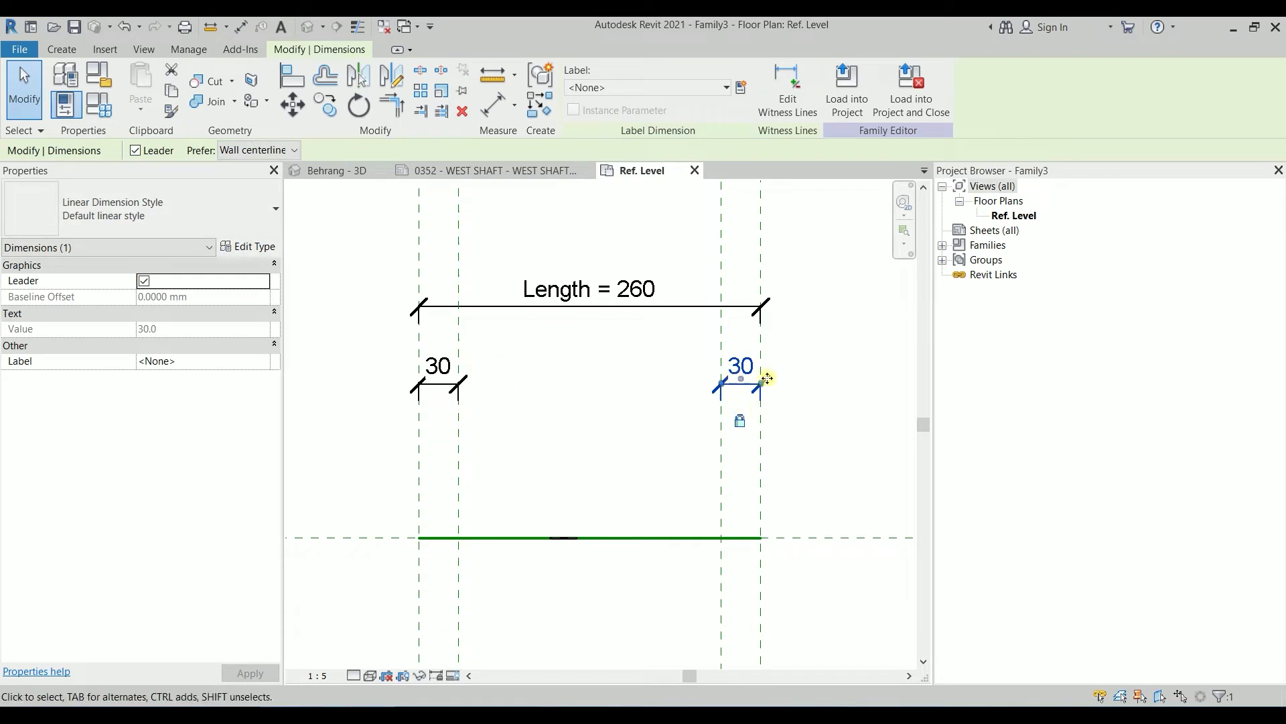
pyautogui.click(438, 383)
pyautogui.click(439, 422)
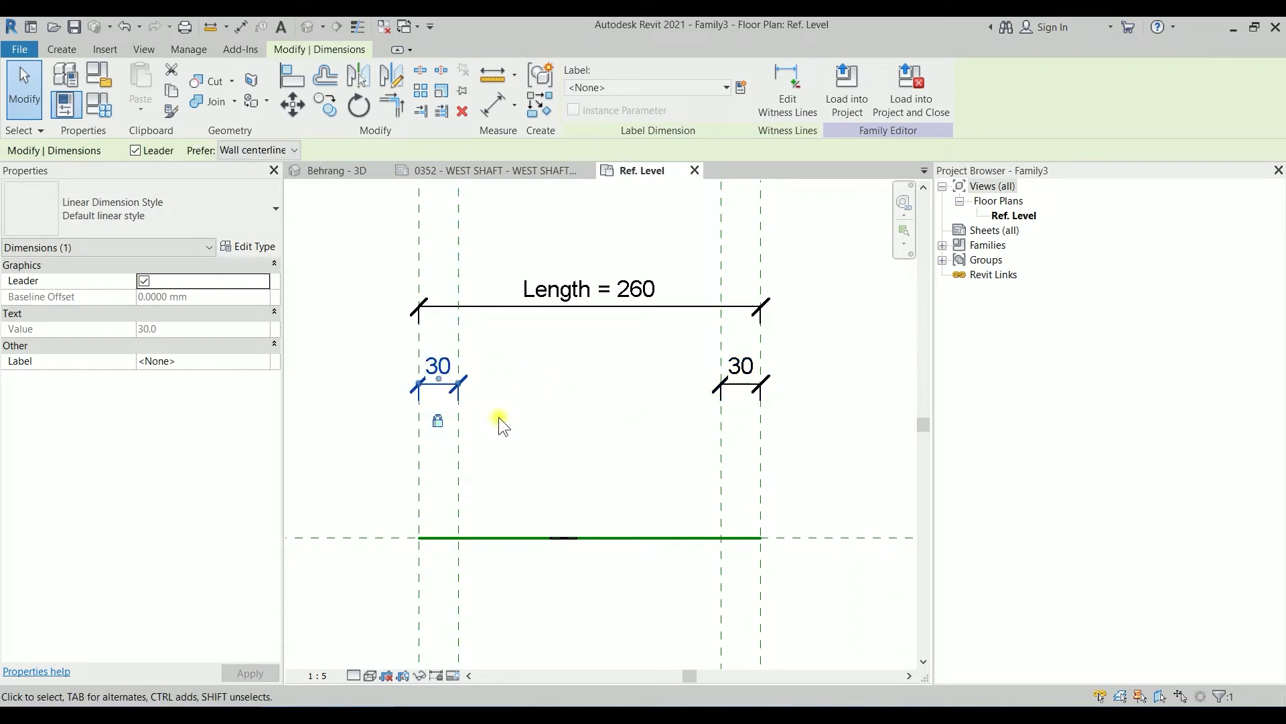
pyautogui.click(516, 416)
pyautogui.scroll(-2, 573, 405)
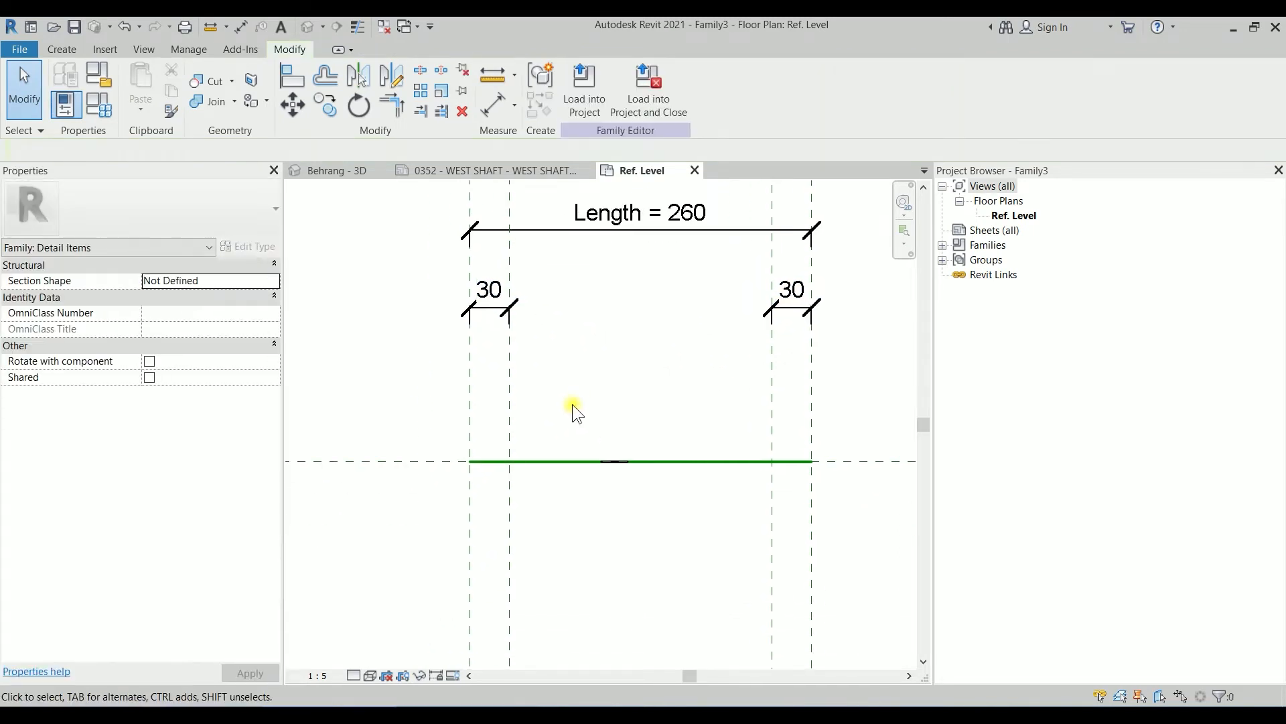
pyautogui.scroll(-1, 574, 406)
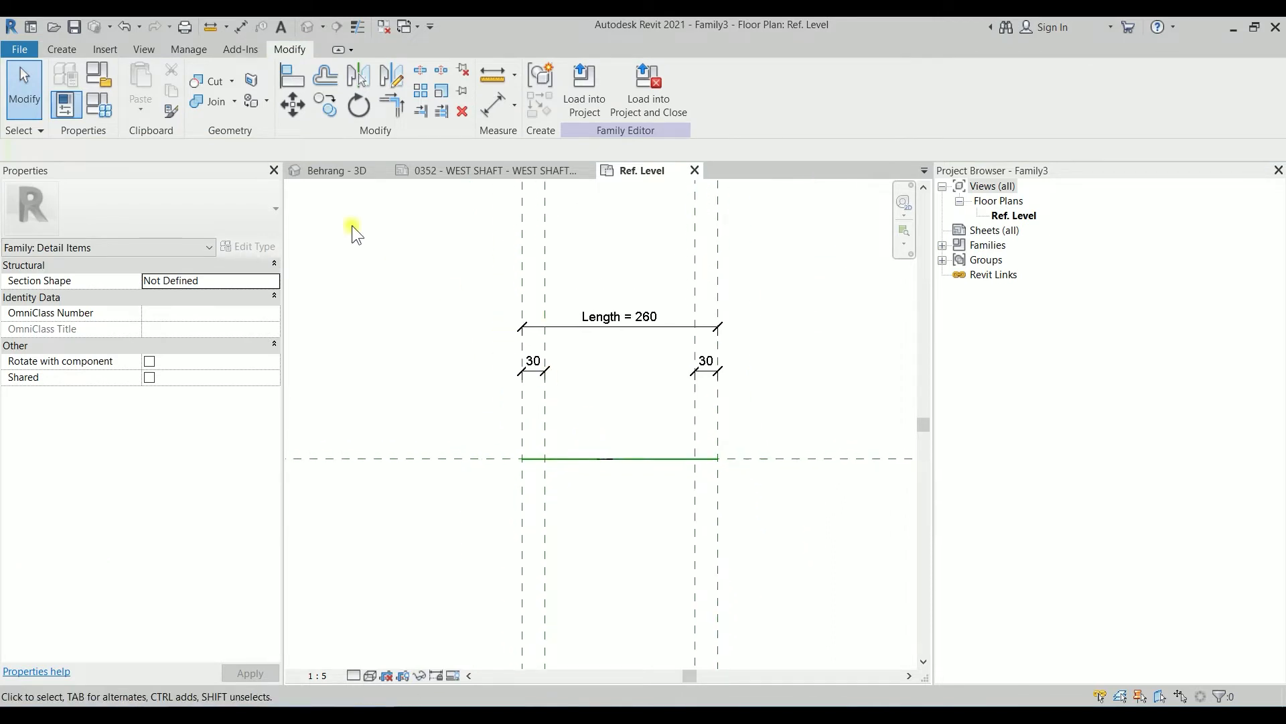
# Draw a 90 mm vertical line down the Left reference plane to the centre plane, continuing horizontally 30 mm to the offset plane.
pyautogui.click(60, 49)
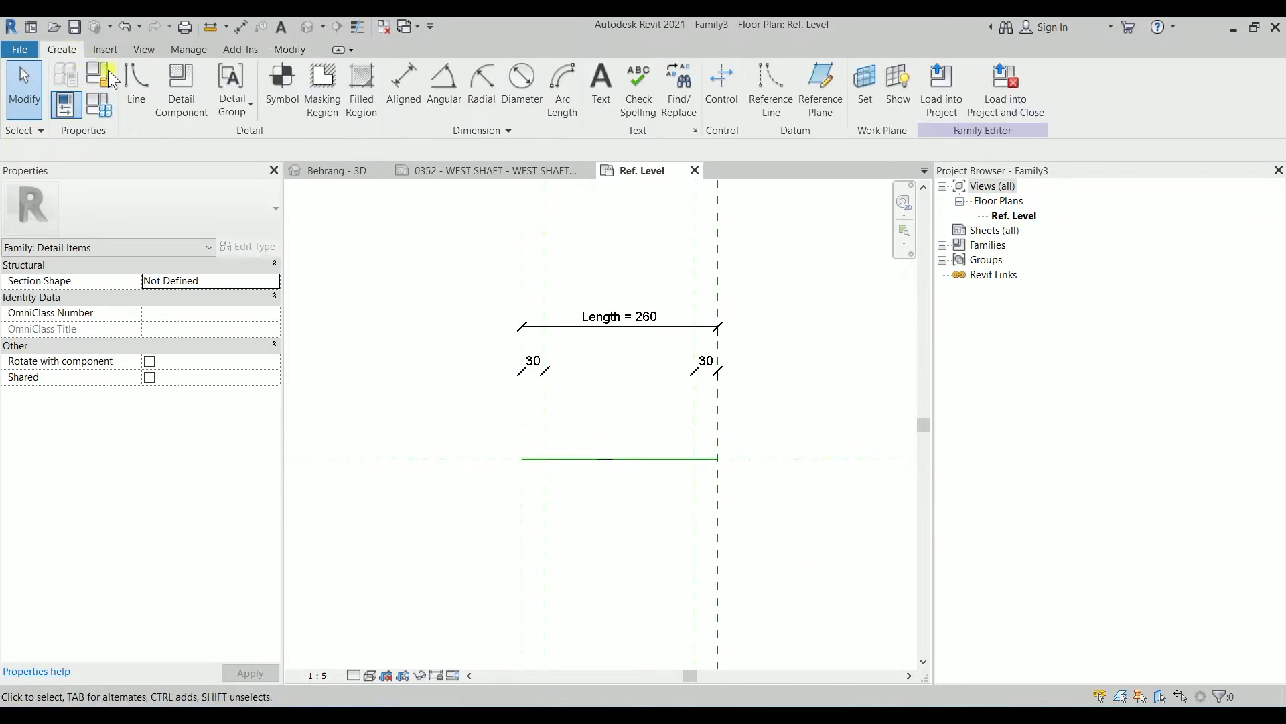
pyautogui.click(144, 86)
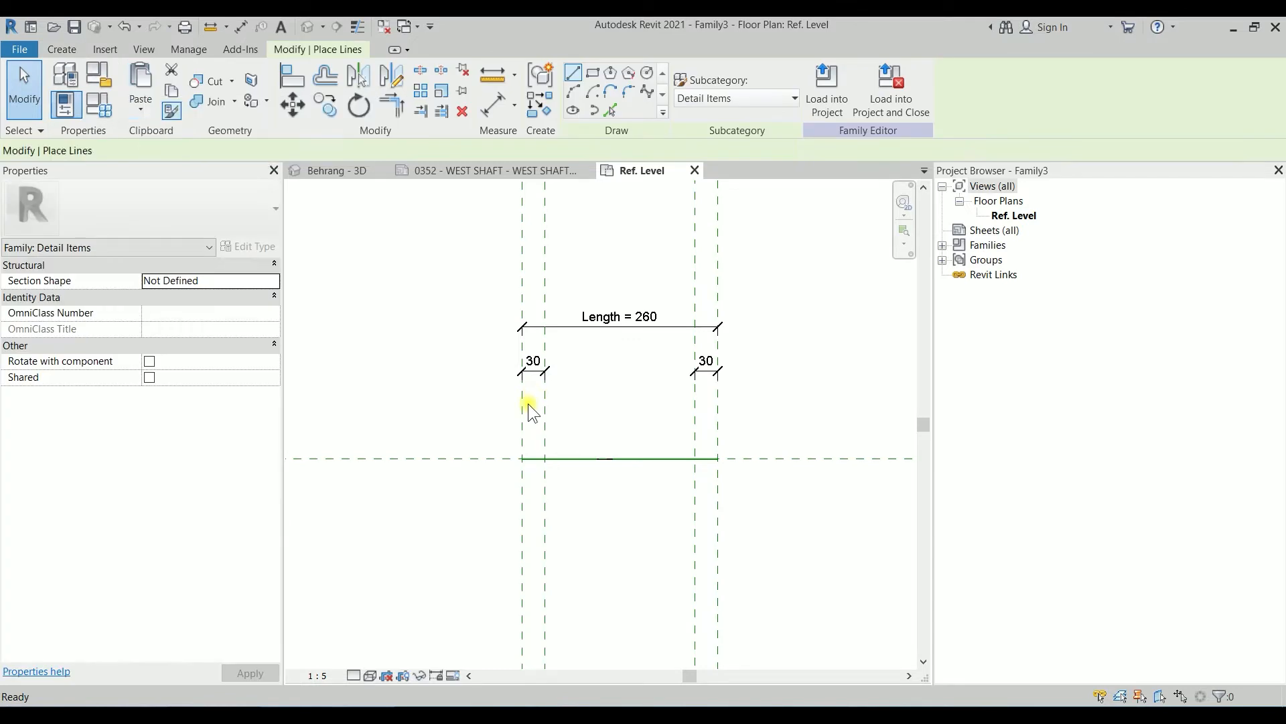
pyautogui.scroll(2, 525, 401)
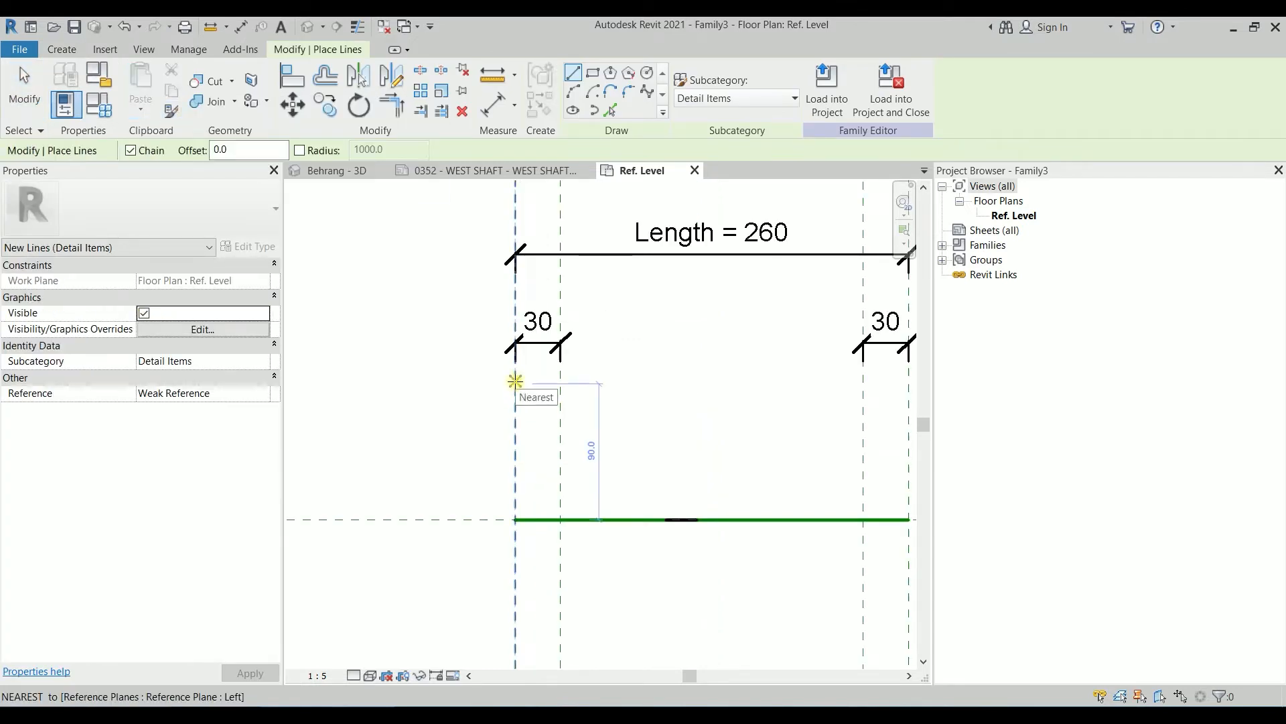
pyautogui.click(515, 381)
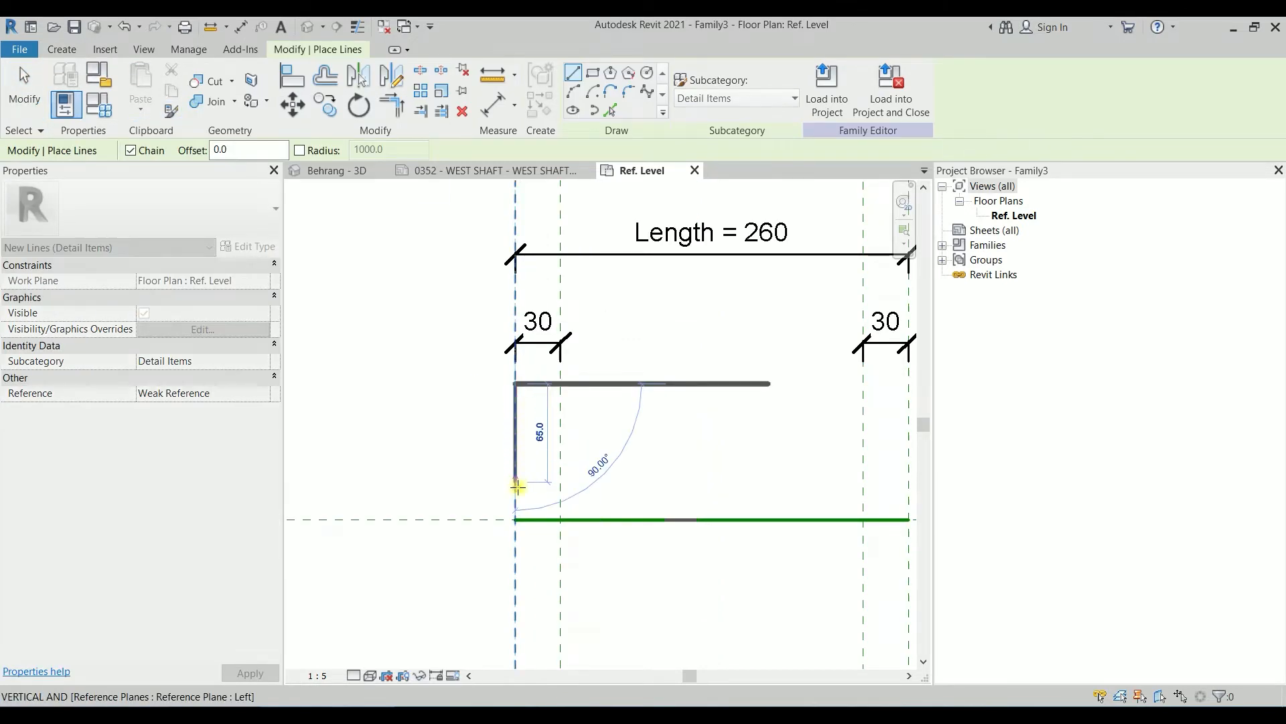
pyautogui.click(515, 519)
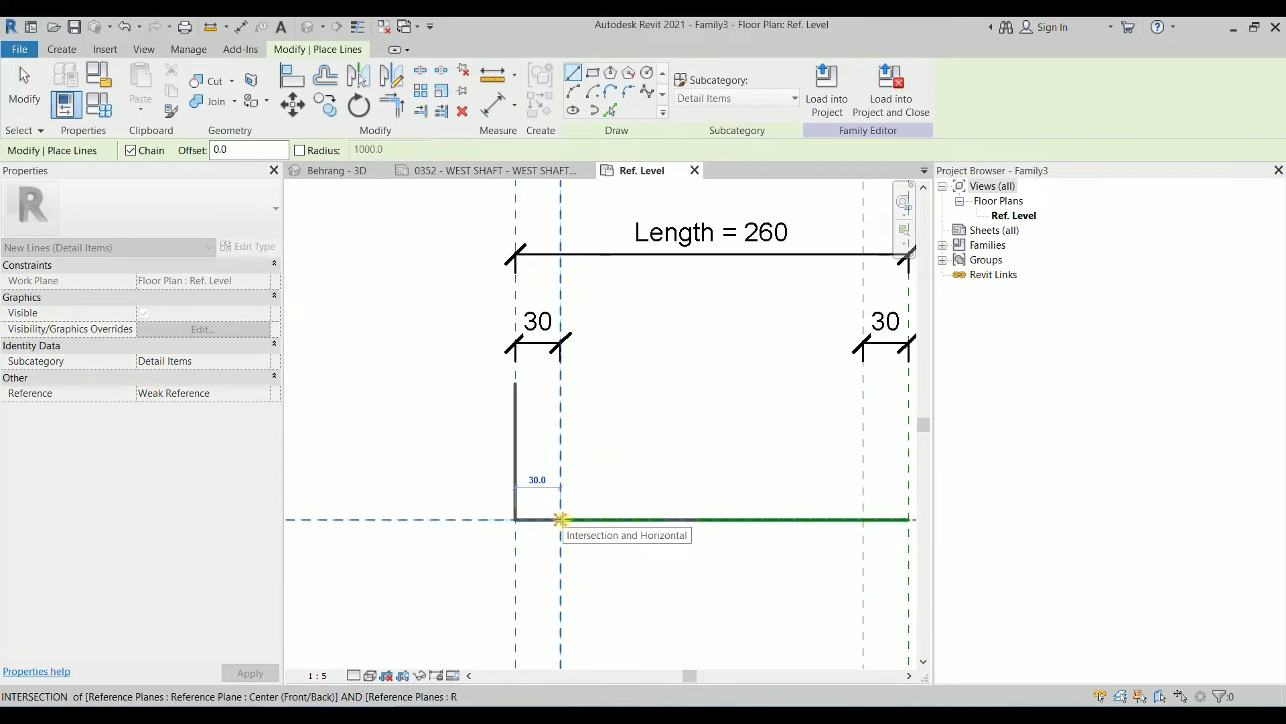
pyautogui.click(562, 519)
pyautogui.scroll(-2, 576, 489)
pyautogui.scroll(1, 582, 485)
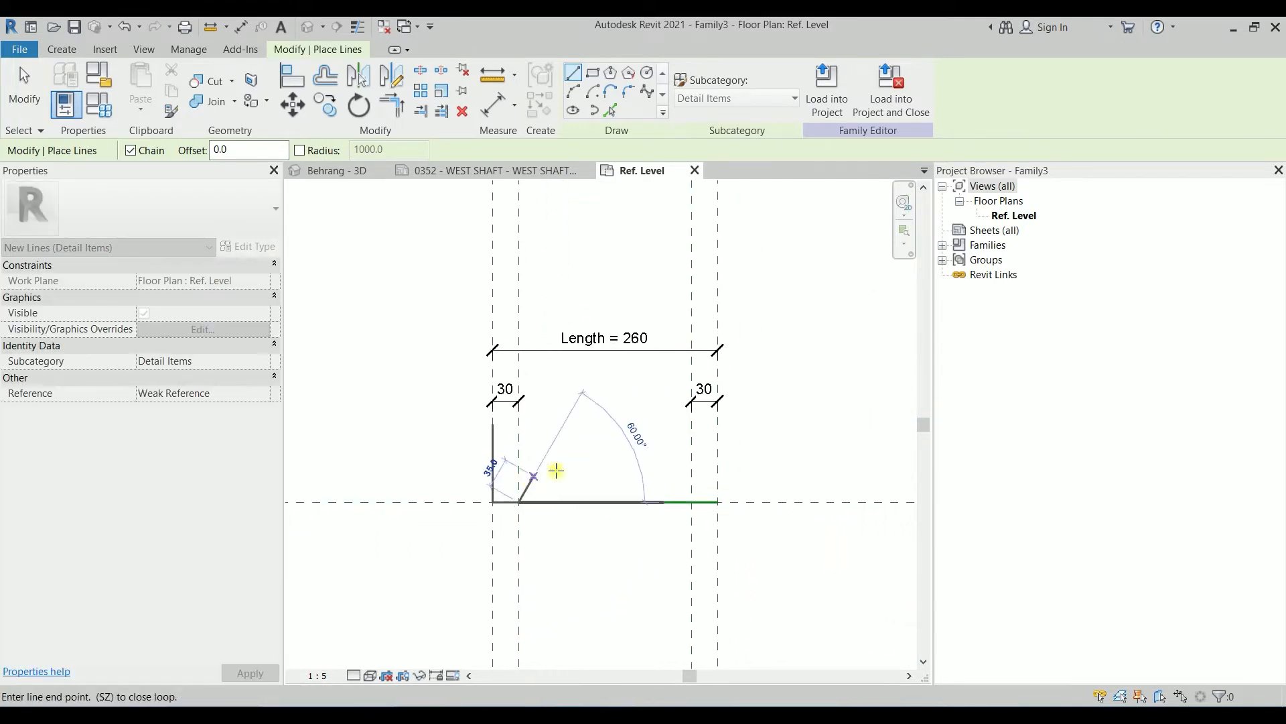
pyautogui.press('Escape')
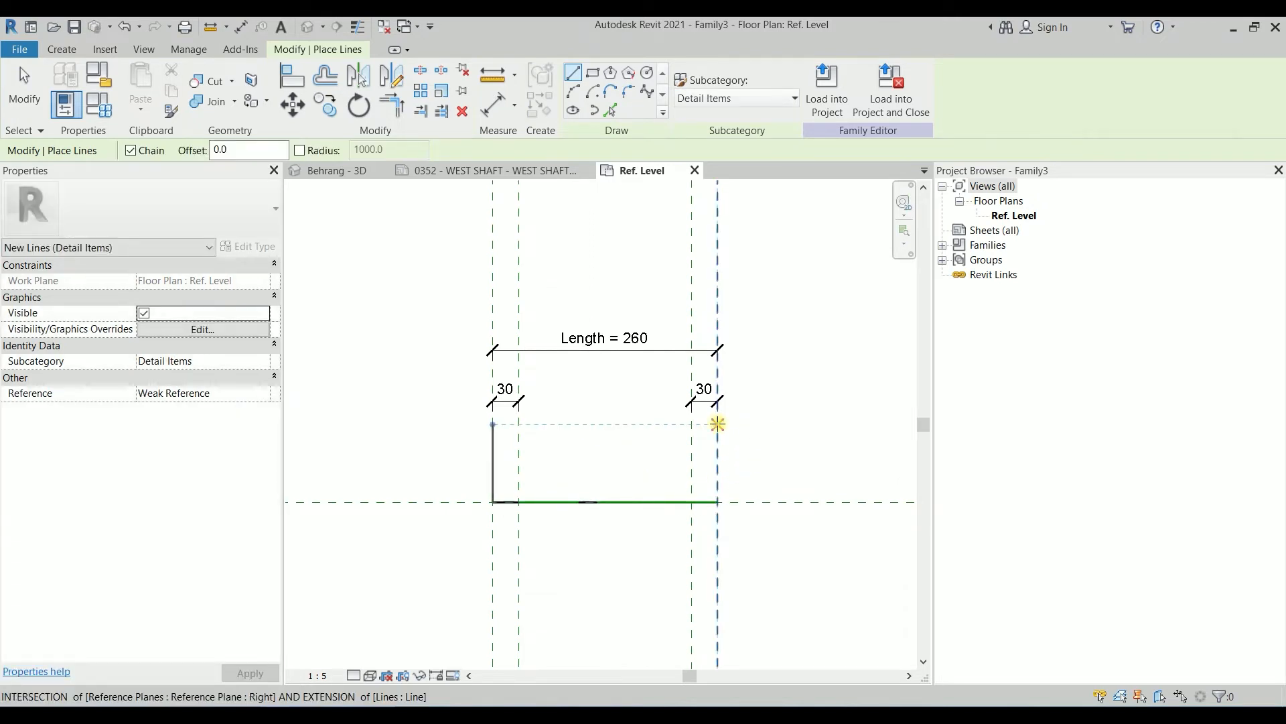
# Draw a matching 90 mm vertical line on the Right reference plane, continuing inward 30 mm along the centre plane to the offset plane.
pyautogui.click(717, 425)
pyautogui.click(717, 502)
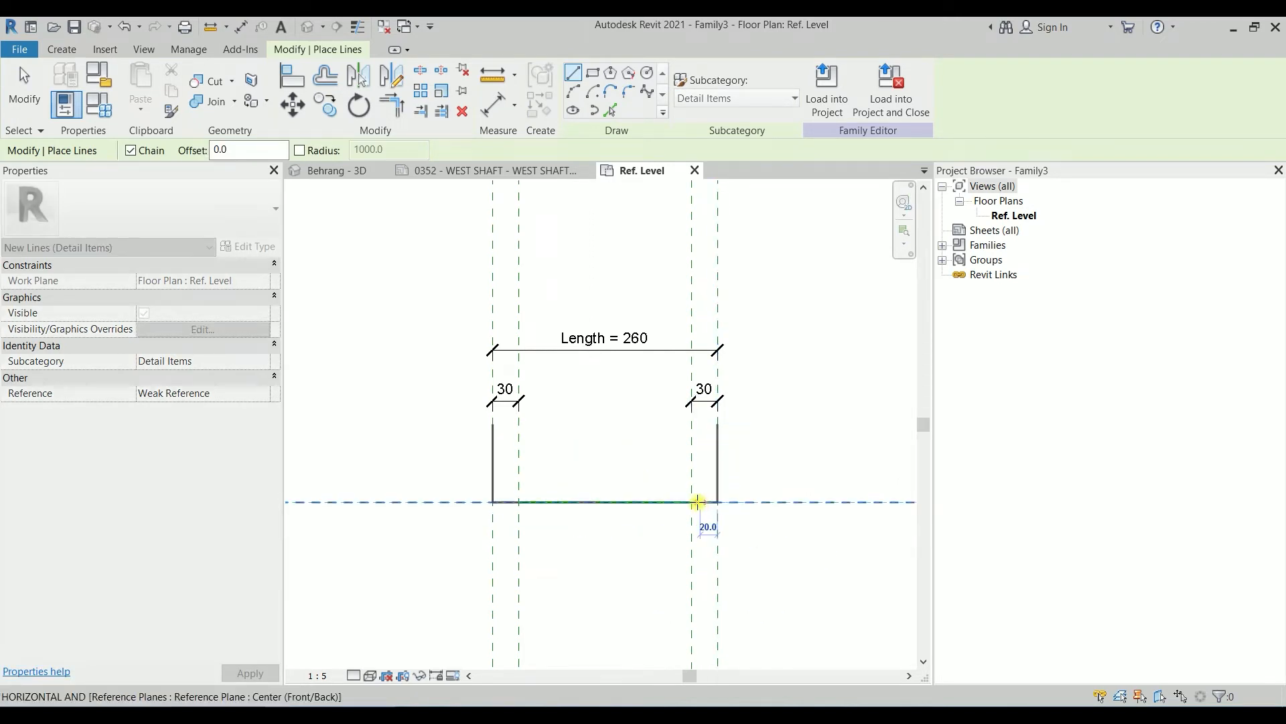
pyautogui.click(692, 502)
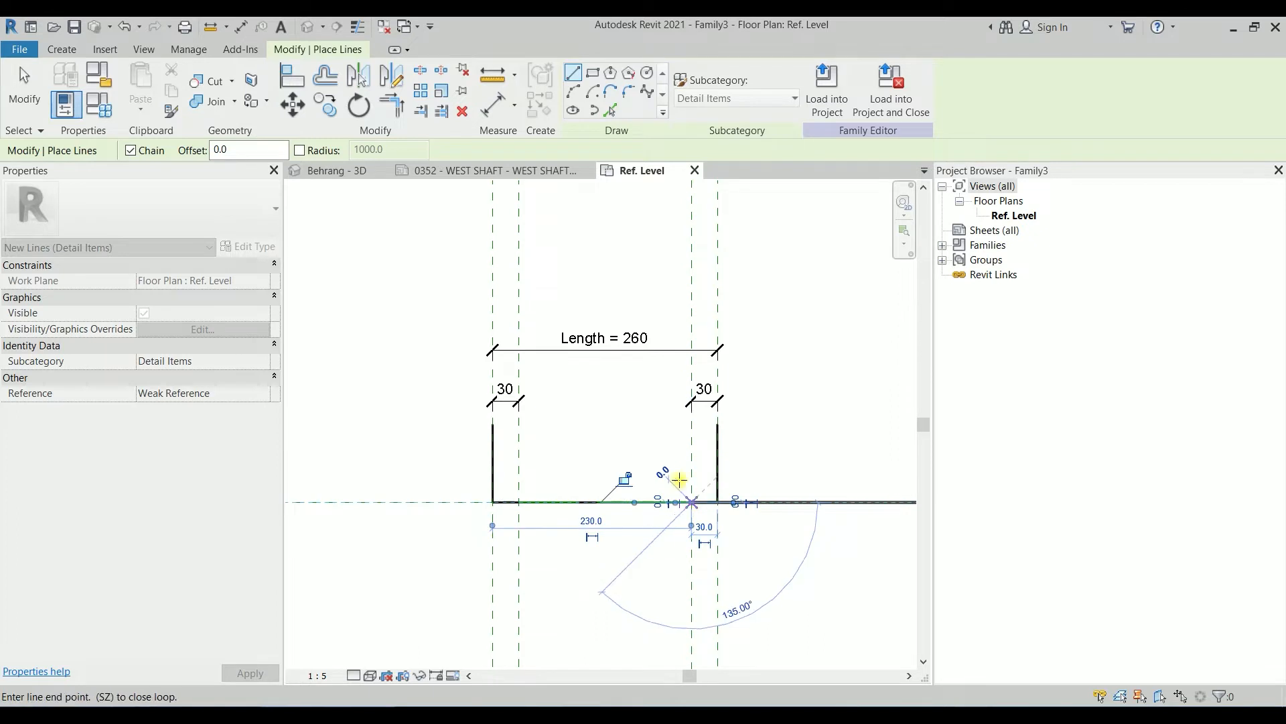
pyautogui.press('Escape')
pyautogui.press('Escape')
pyautogui.scroll(2, 503, 468)
pyautogui.scroll(1, 502, 467)
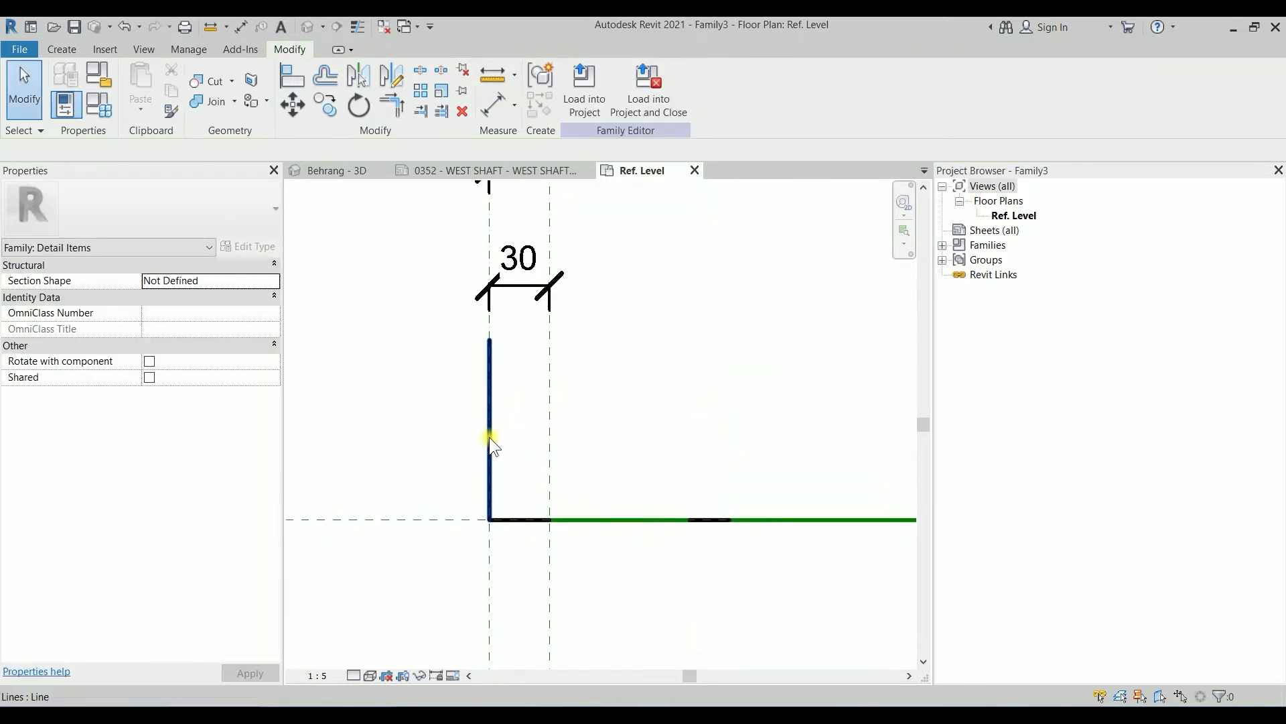
# Round the left corner with a 30 mm radius Fillet Arc, deleting the horizontal segment that becomes too short.
pyautogui.click(489, 437)
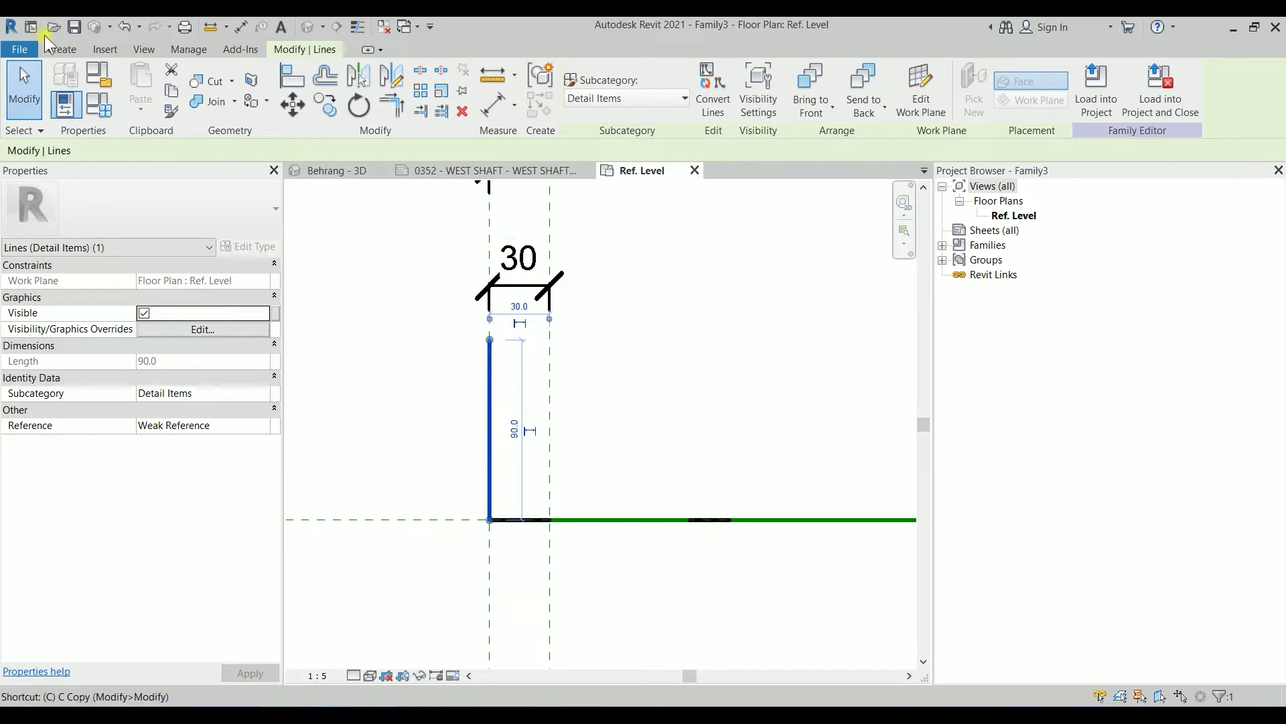
pyautogui.click(63, 50)
pyautogui.click(147, 84)
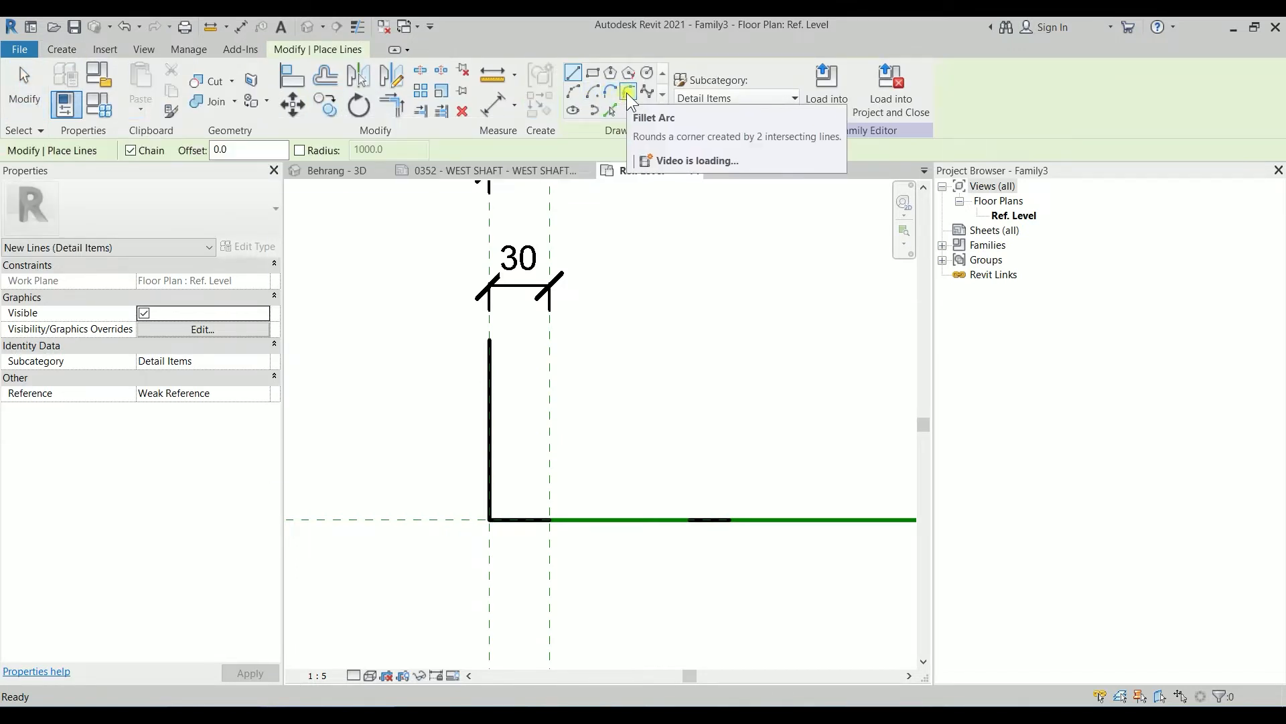
pyautogui.click(628, 94)
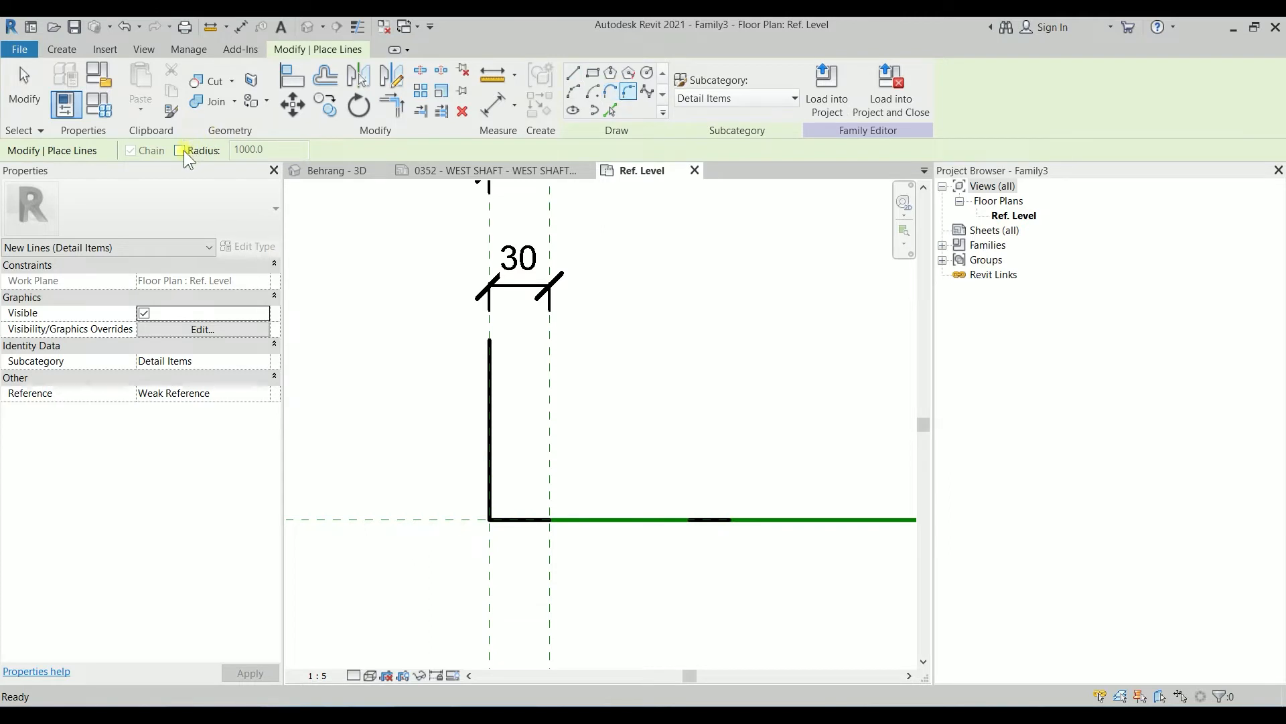
pyautogui.click(182, 150)
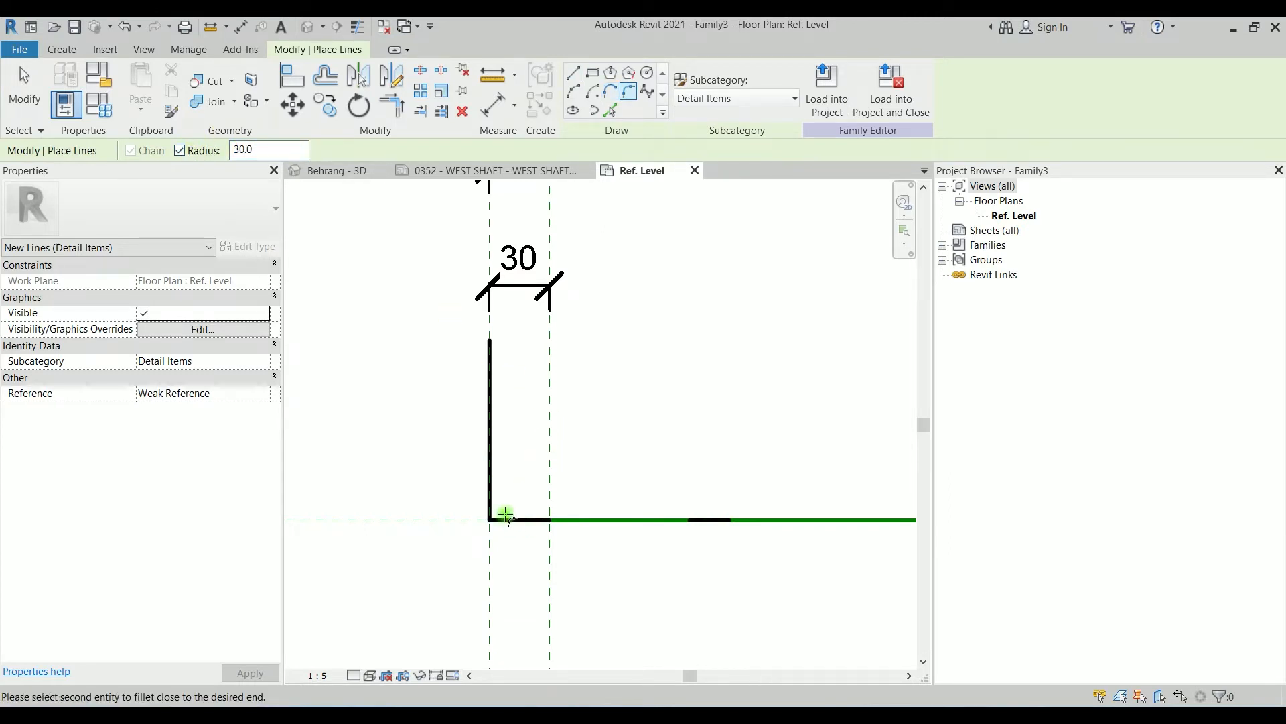
pyautogui.click(496, 494)
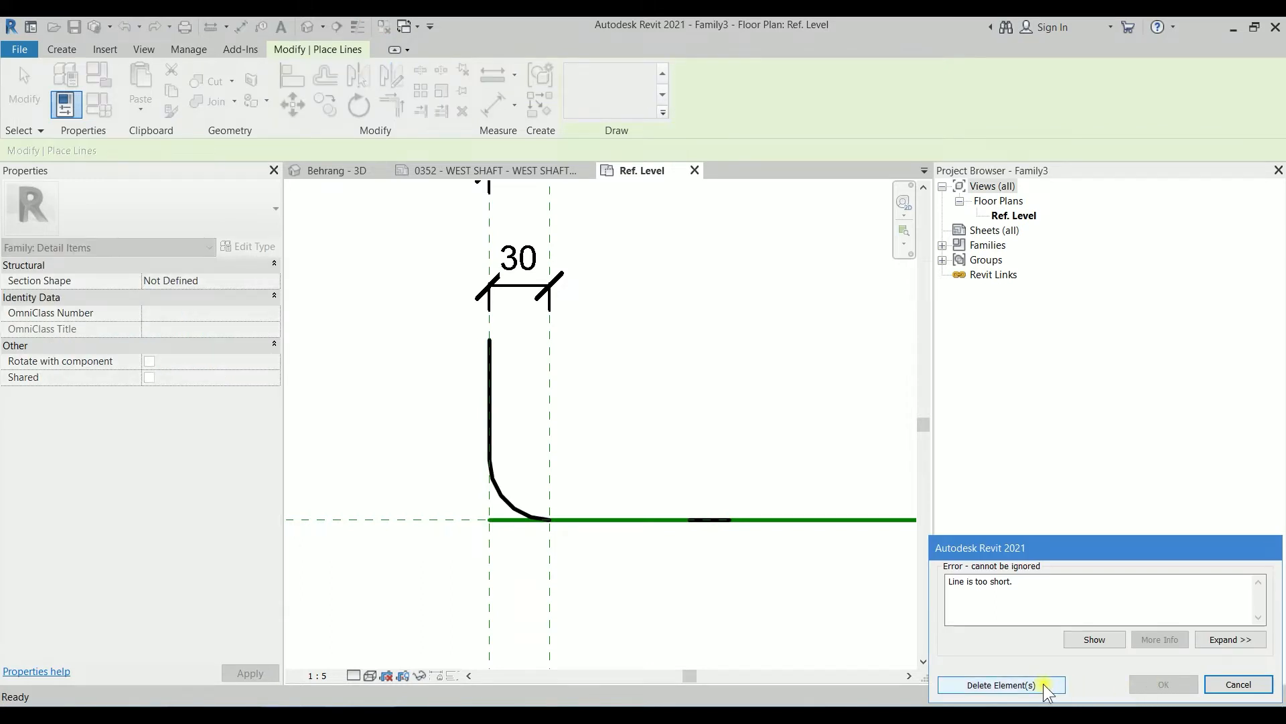
pyautogui.click(1044, 684)
# Round the right corner between the horizontal segment and the vertical leg with a 30 mm radius Fillet Arc.
pyautogui.scroll(-3, 778, 521)
pyautogui.moveTo(755, 496); pyautogui.dragTo(407, 431, button='middle')
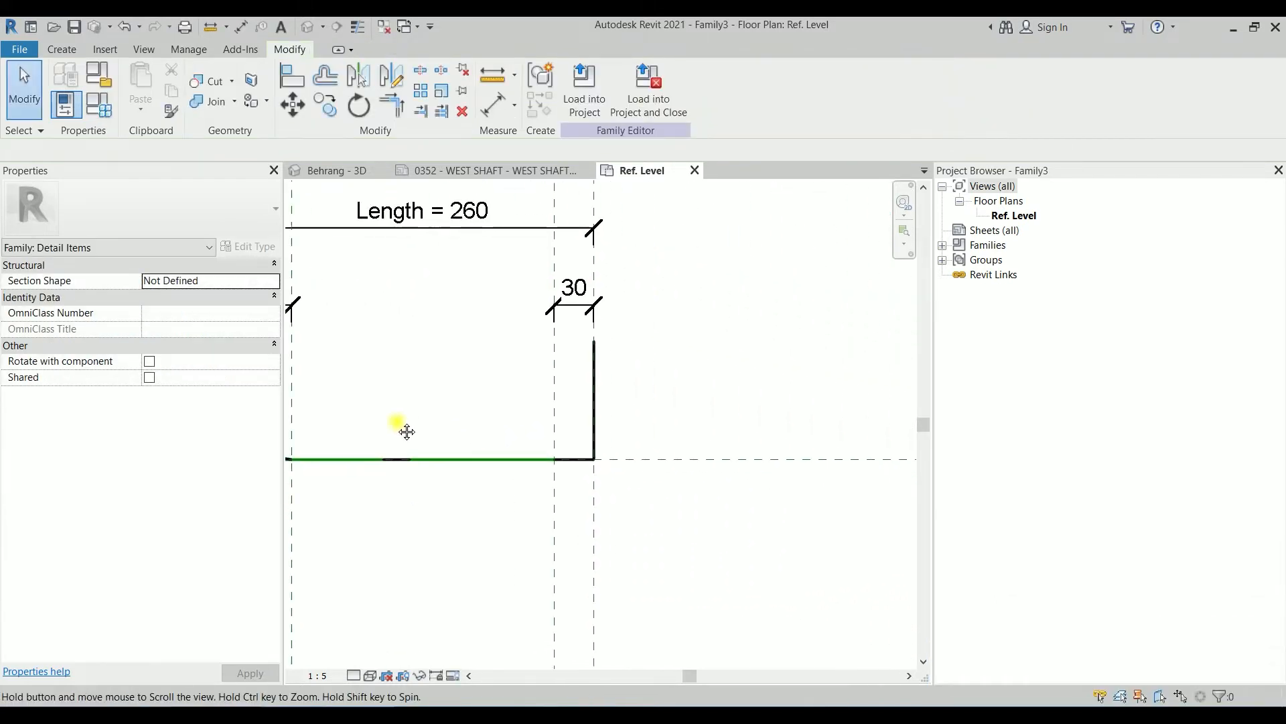
pyautogui.scroll(2, 549, 452)
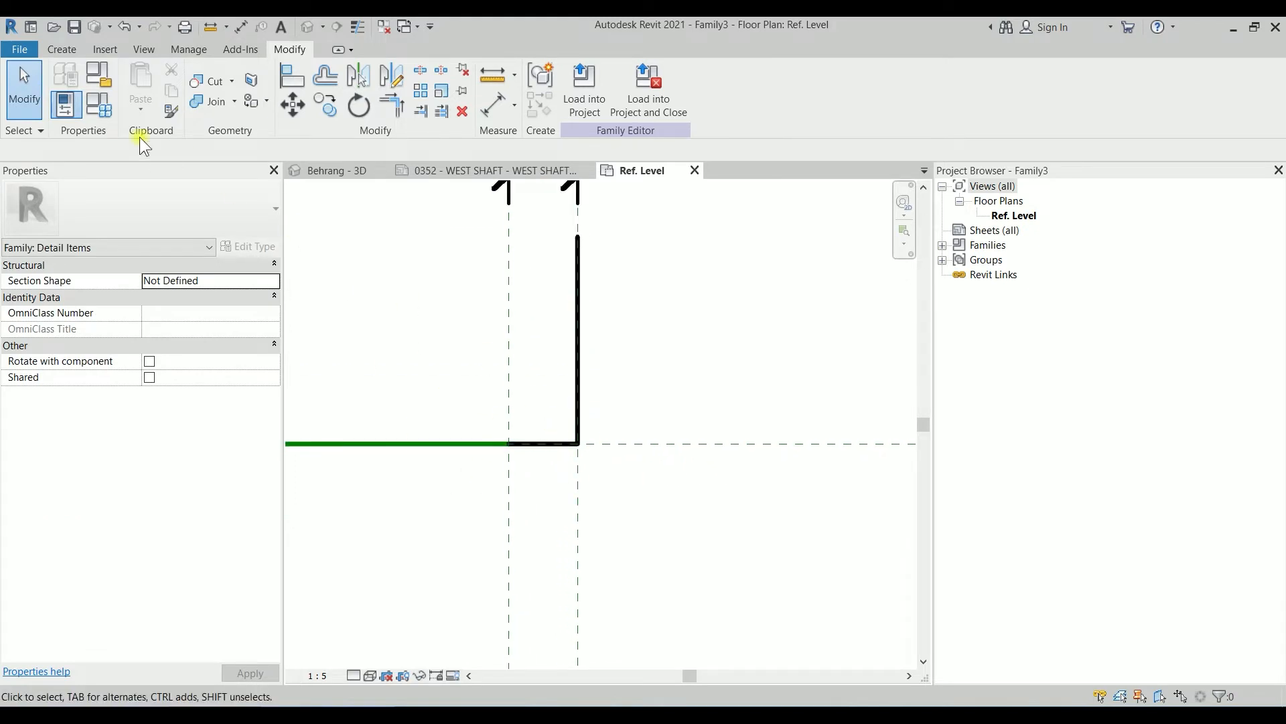
pyautogui.click(65, 51)
pyautogui.click(136, 93)
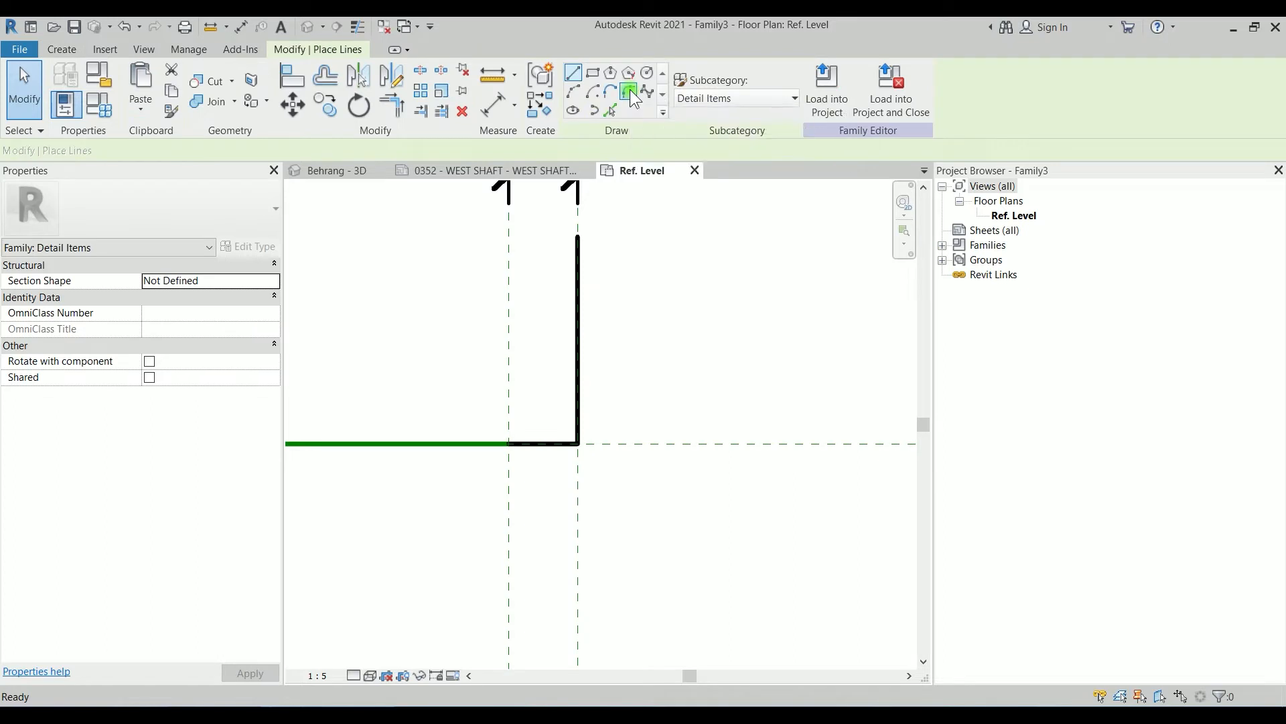
pyautogui.click(631, 96)
pyautogui.click(179, 150)
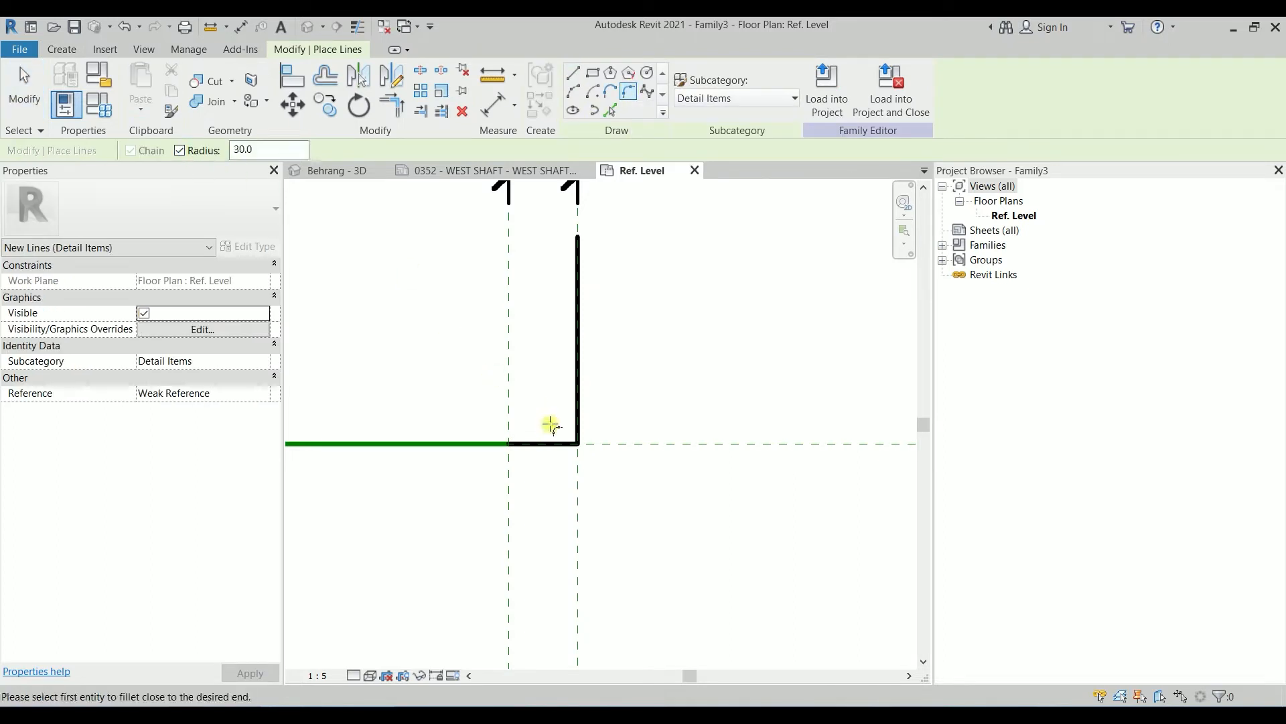
pyautogui.click(538, 443)
pyautogui.click(577, 401)
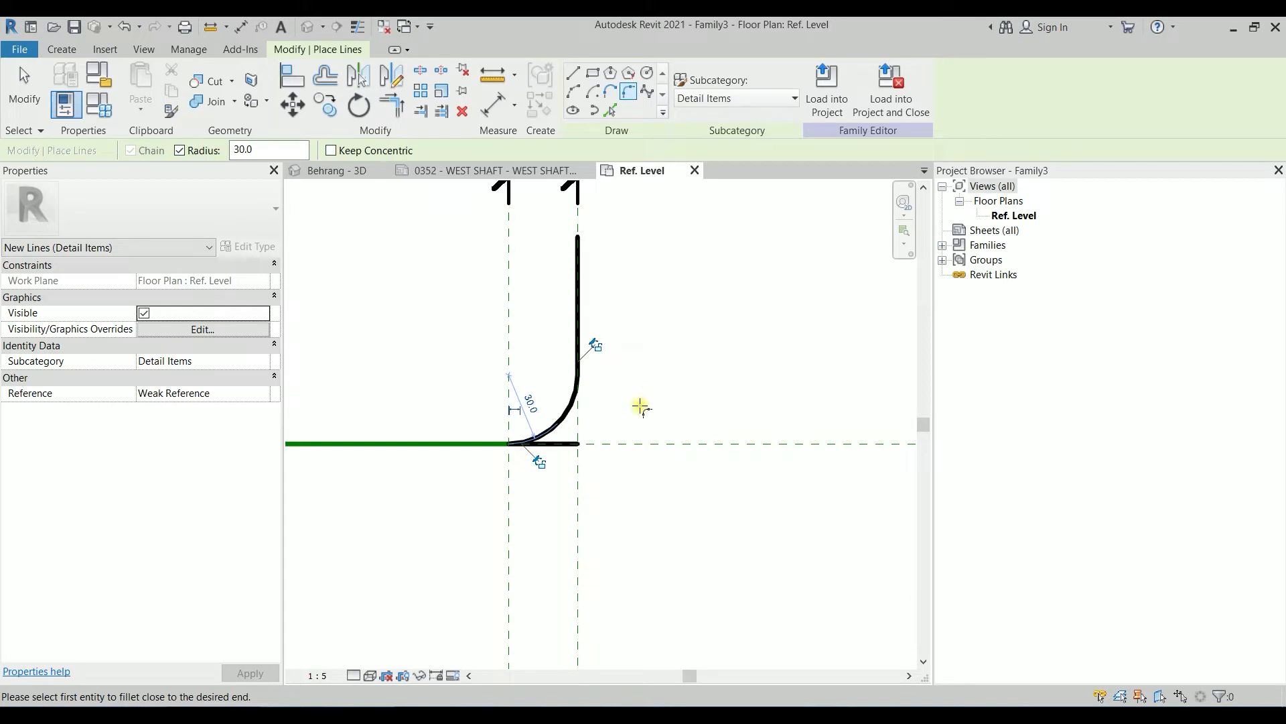
pyautogui.press('Escape')
pyautogui.press('Escape')
# Delete the leftover horizontal segment beneath the right fillet and compare both rounded corners.
pyautogui.click(566, 444)
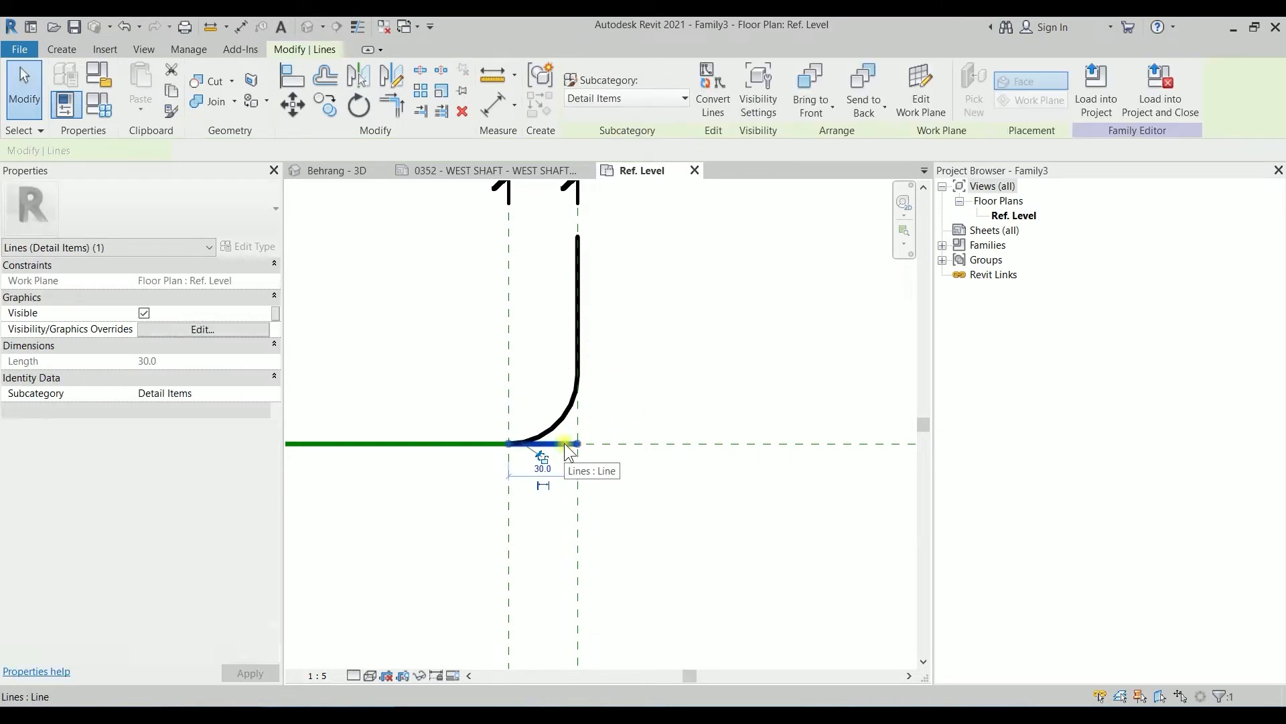
pyautogui.click(451, 382)
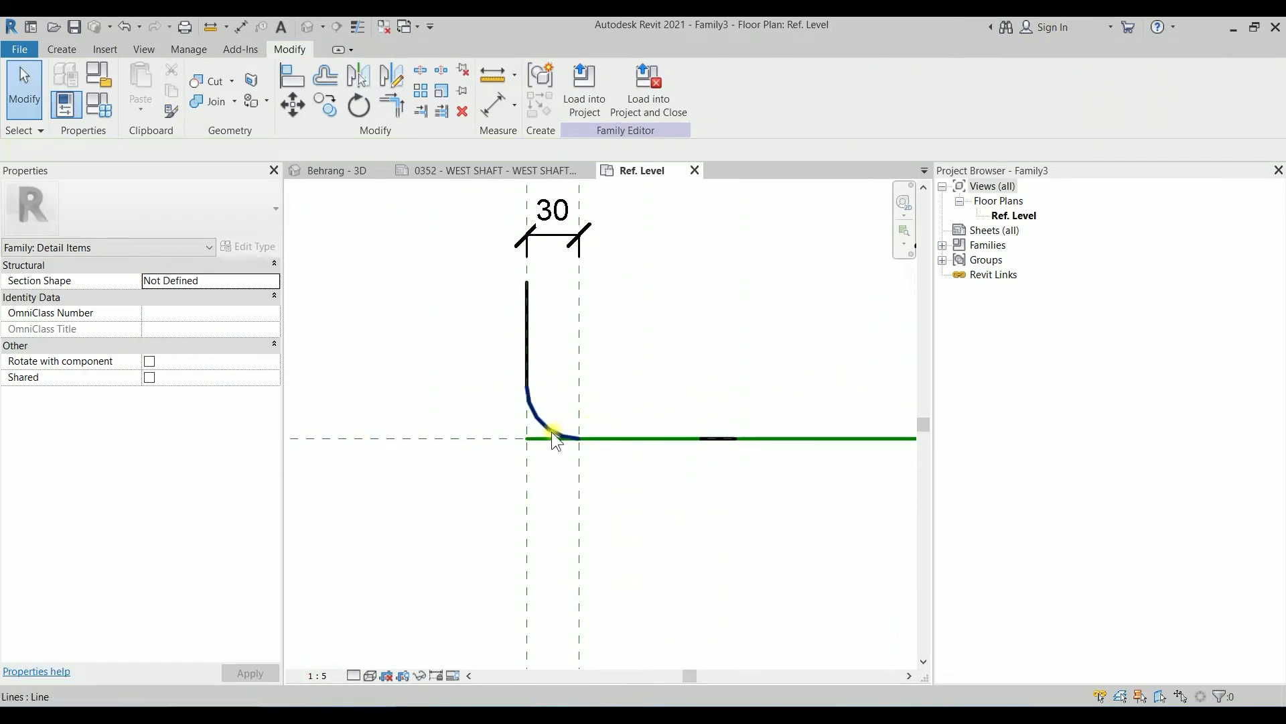
pyautogui.scroll(1, 666, 437)
pyautogui.moveTo(666, 437); pyautogui.dragTo(570, 440, button='middle')
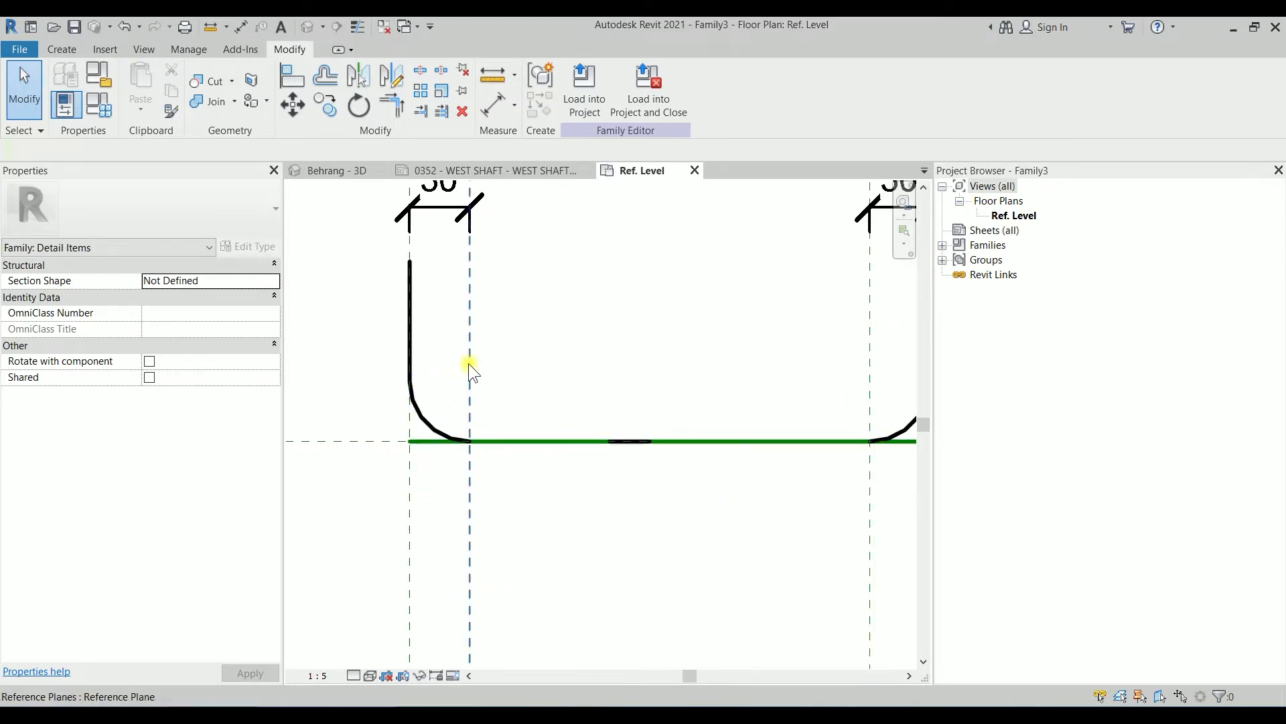
pyautogui.scroll(-2, 474, 365)
pyautogui.moveTo(560, 364); pyautogui.dragTo(484, 413, button='middle')
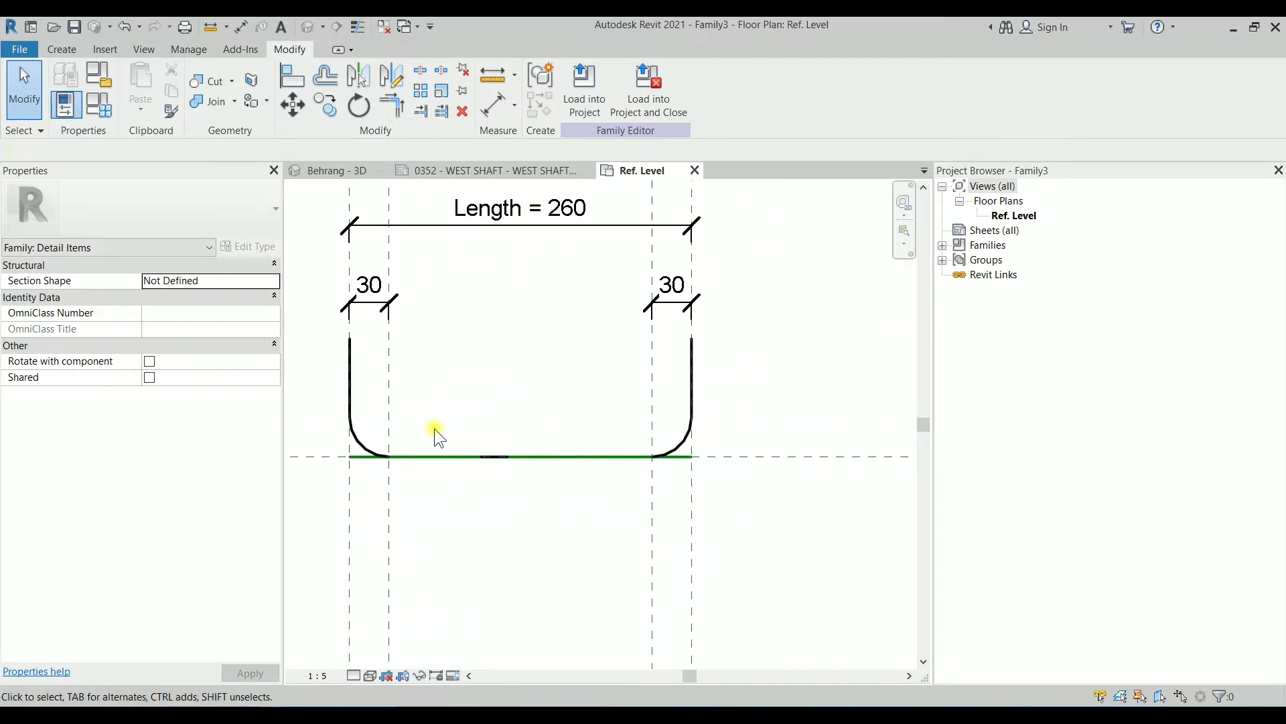
# Align the short horizontal line's left end to the left inner reference plane and lock the alignment.
pyautogui.scroll(3, 437, 432)
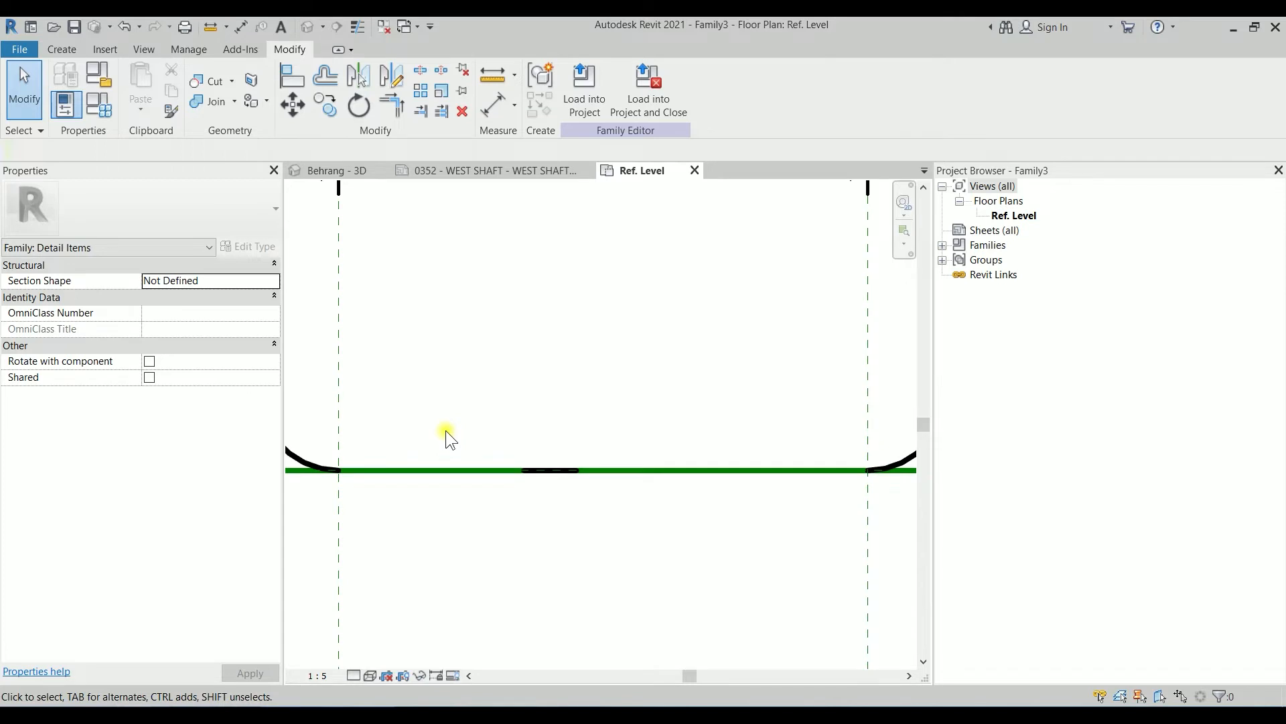
pyautogui.press('a')
pyautogui.press('l')
pyautogui.scroll(-2, 432, 429)
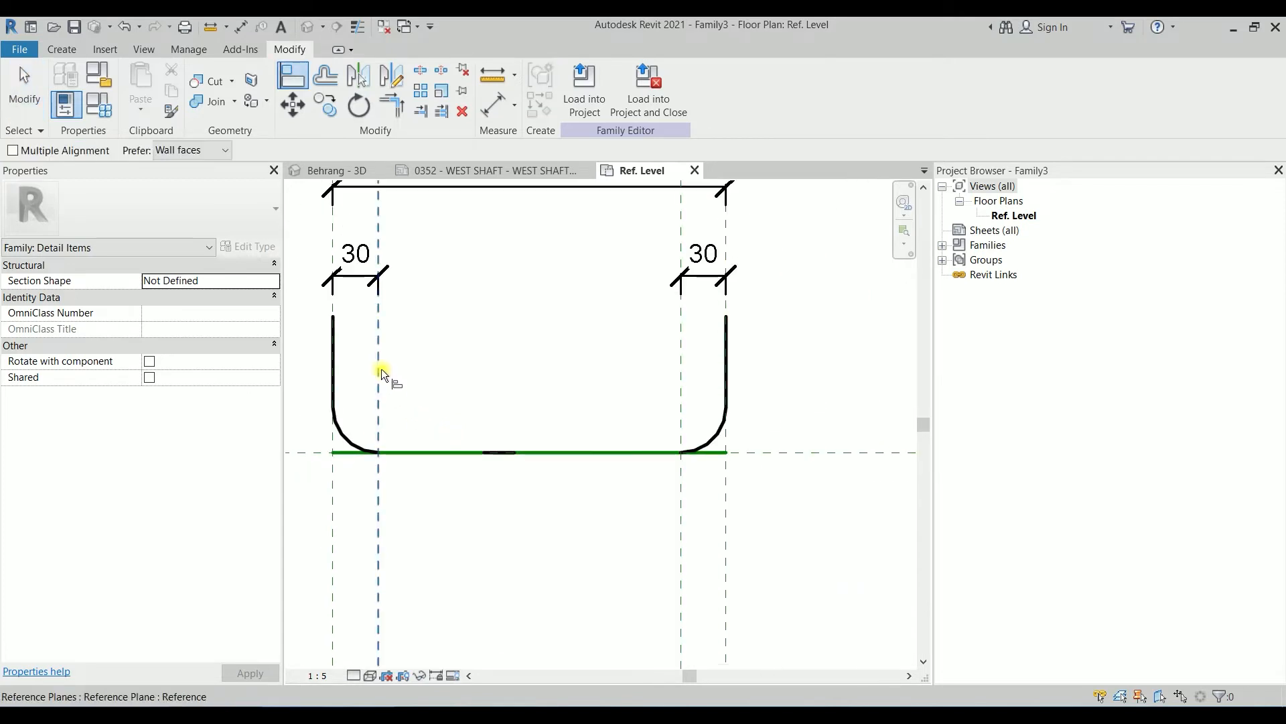
pyautogui.click(381, 368)
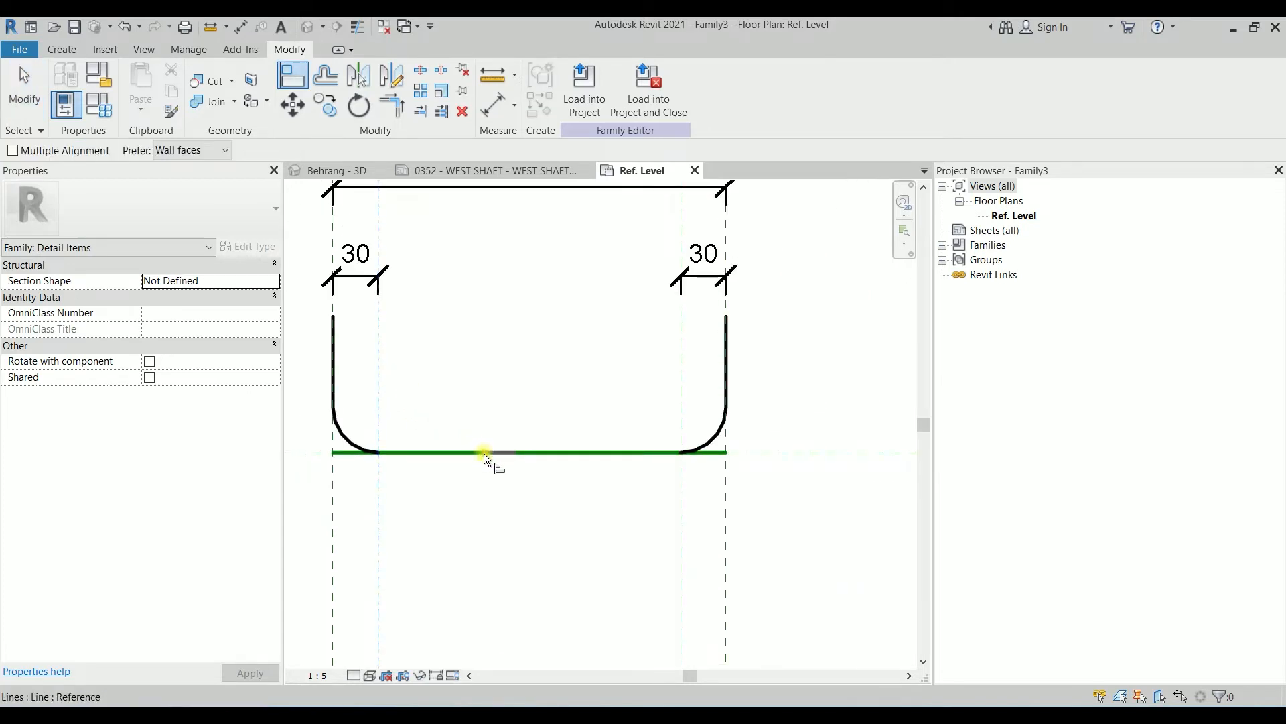
pyautogui.click(483, 453)
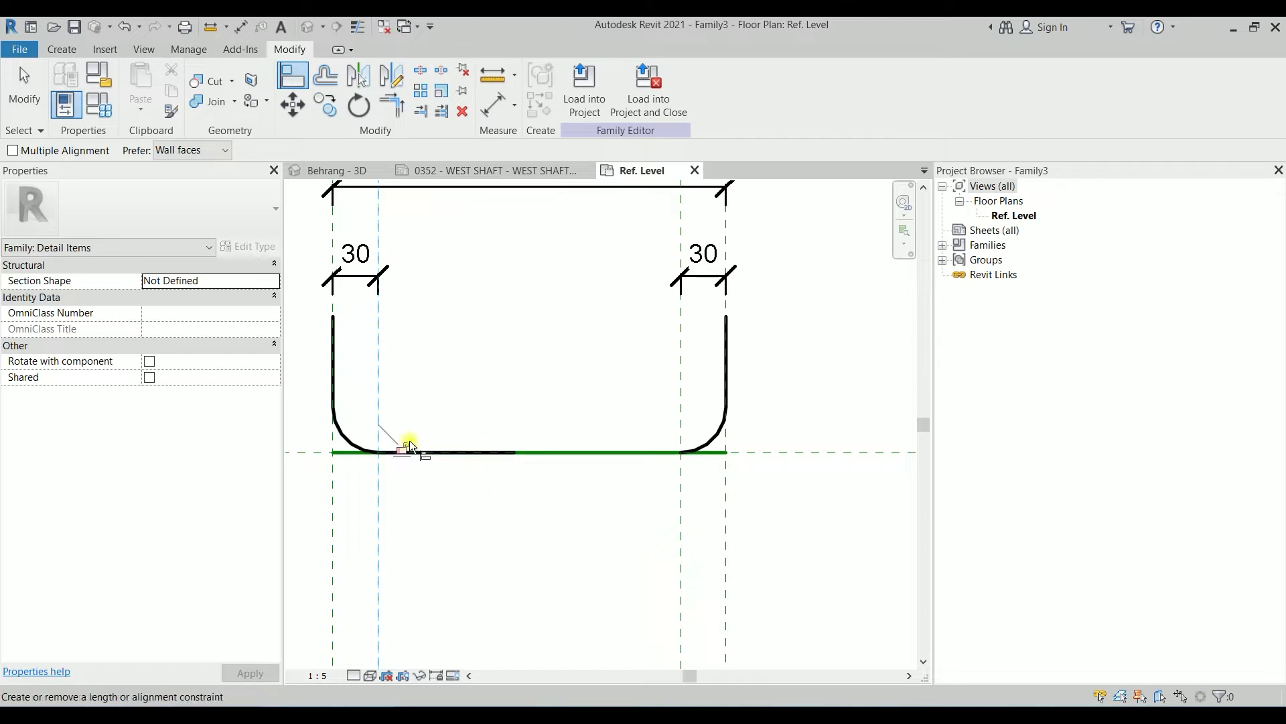
pyautogui.click(407, 444)
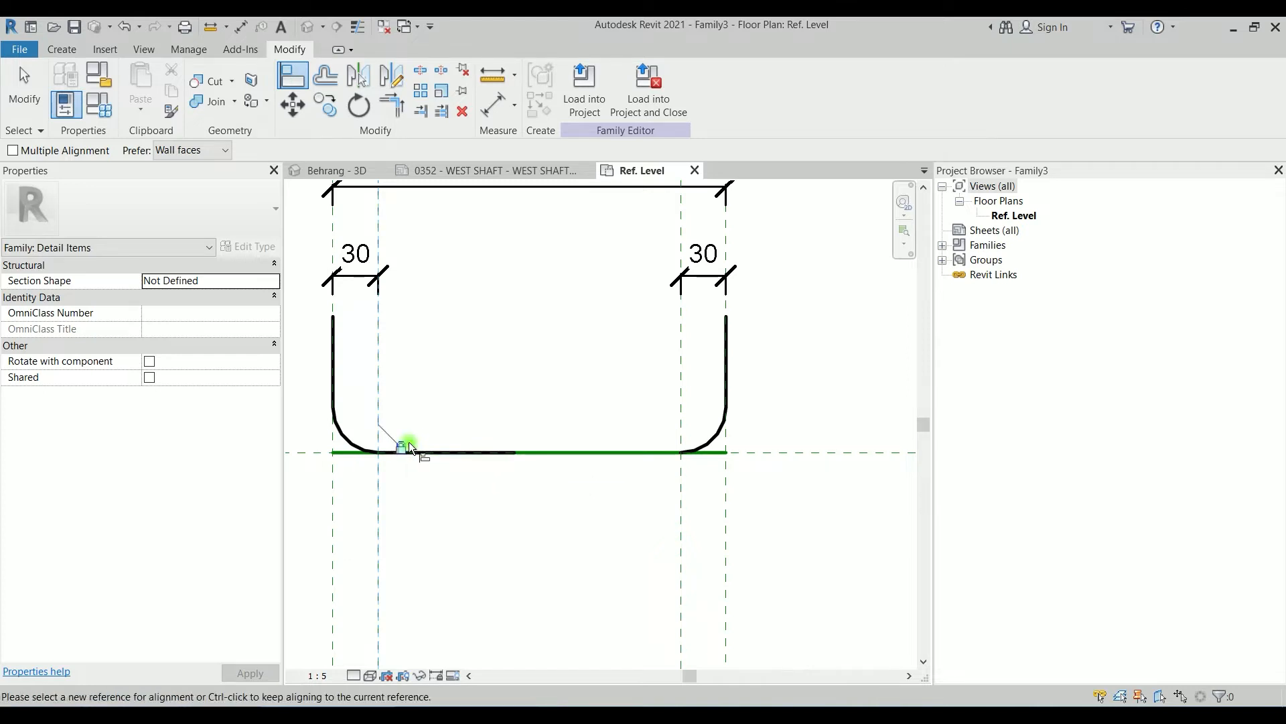
# Align the horizontal line's right end to the right inner reference plane and lock it.
pyautogui.click(683, 490)
pyautogui.click(518, 452)
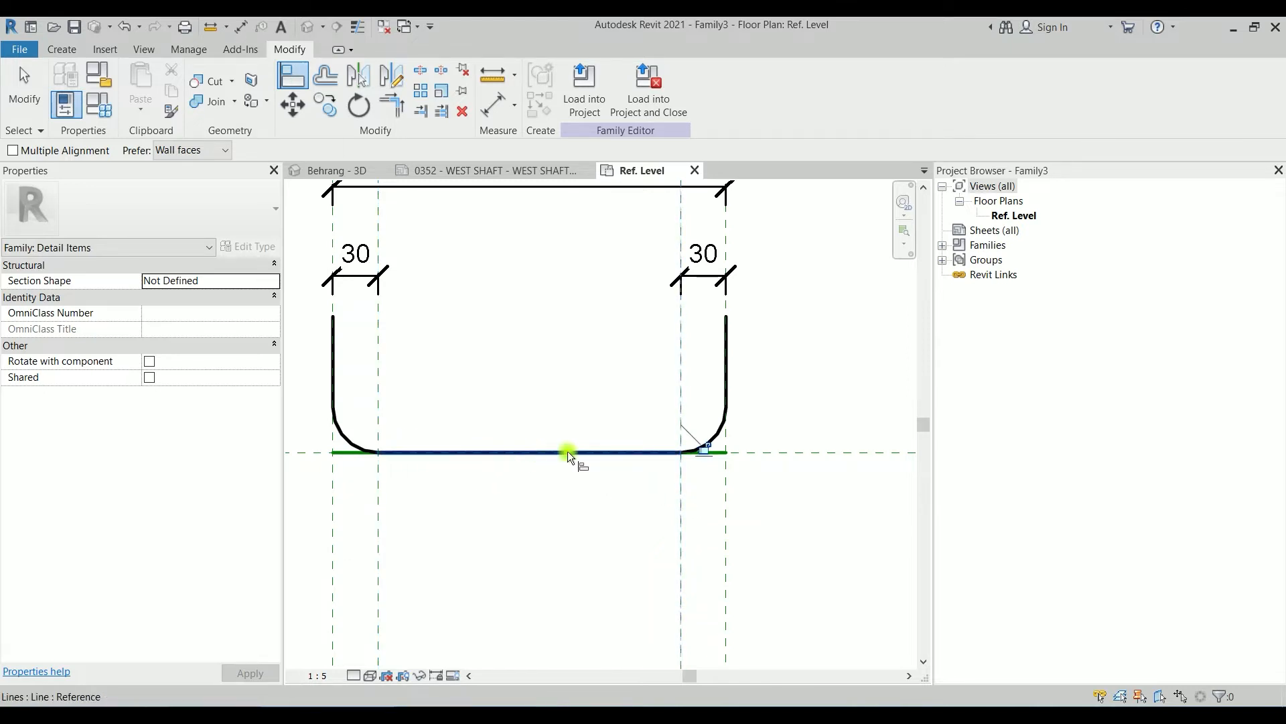
pyautogui.click(706, 449)
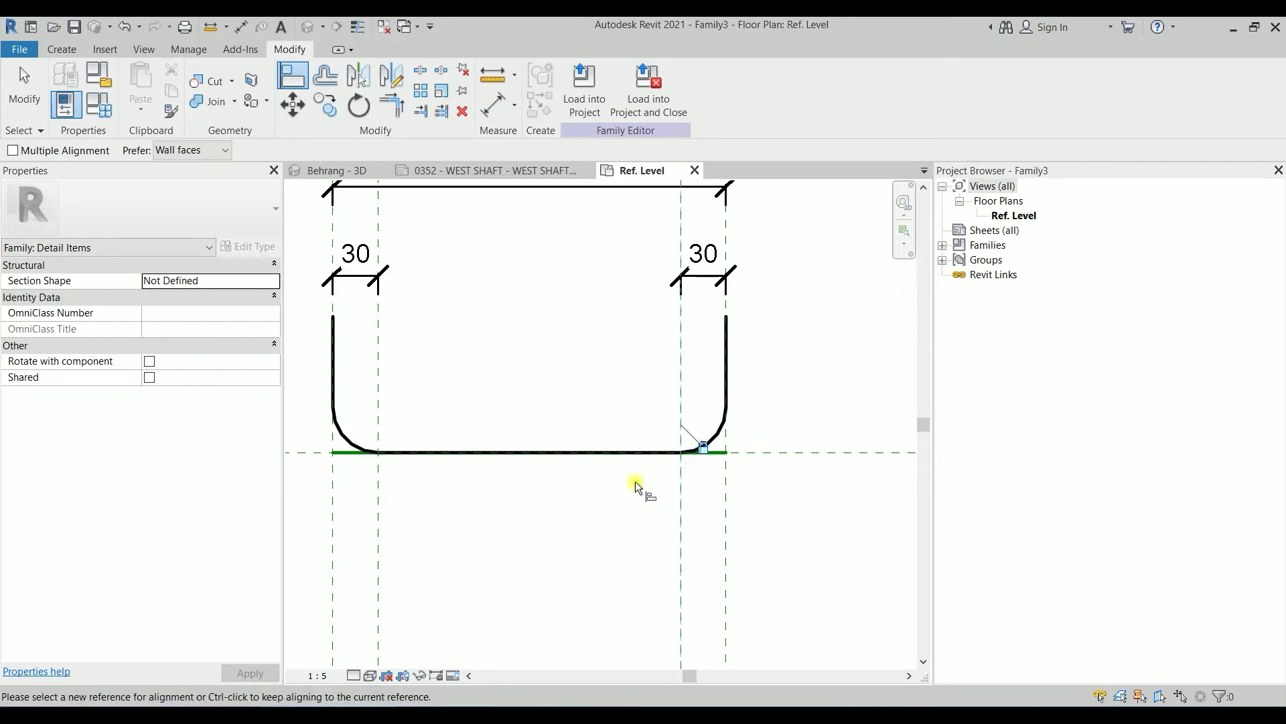
pyautogui.press('Escape')
pyautogui.press('Escape')
# Flex the bar by moving the Right reference plane outward until the Length dimension is 360.
pyautogui.scroll(-3, 597, 411)
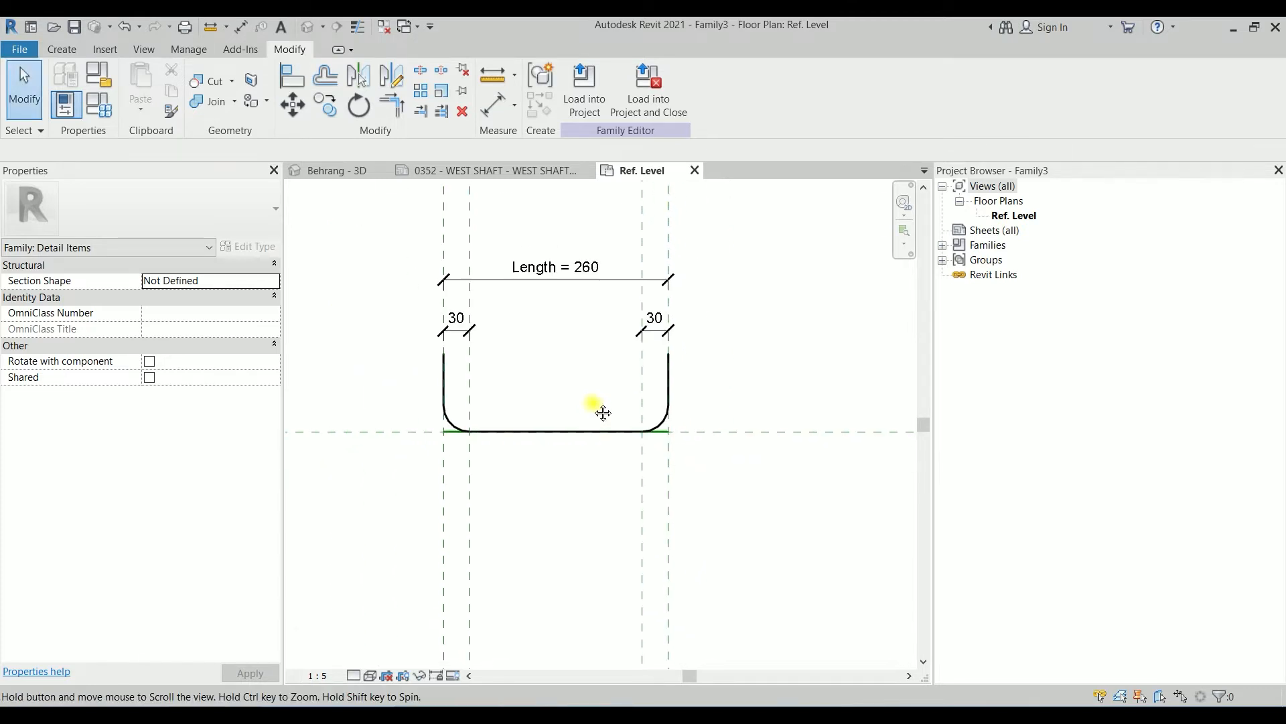
pyautogui.moveTo(595, 408); pyautogui.dragTo(573, 355, button='middle')
pyautogui.click(641, 415)
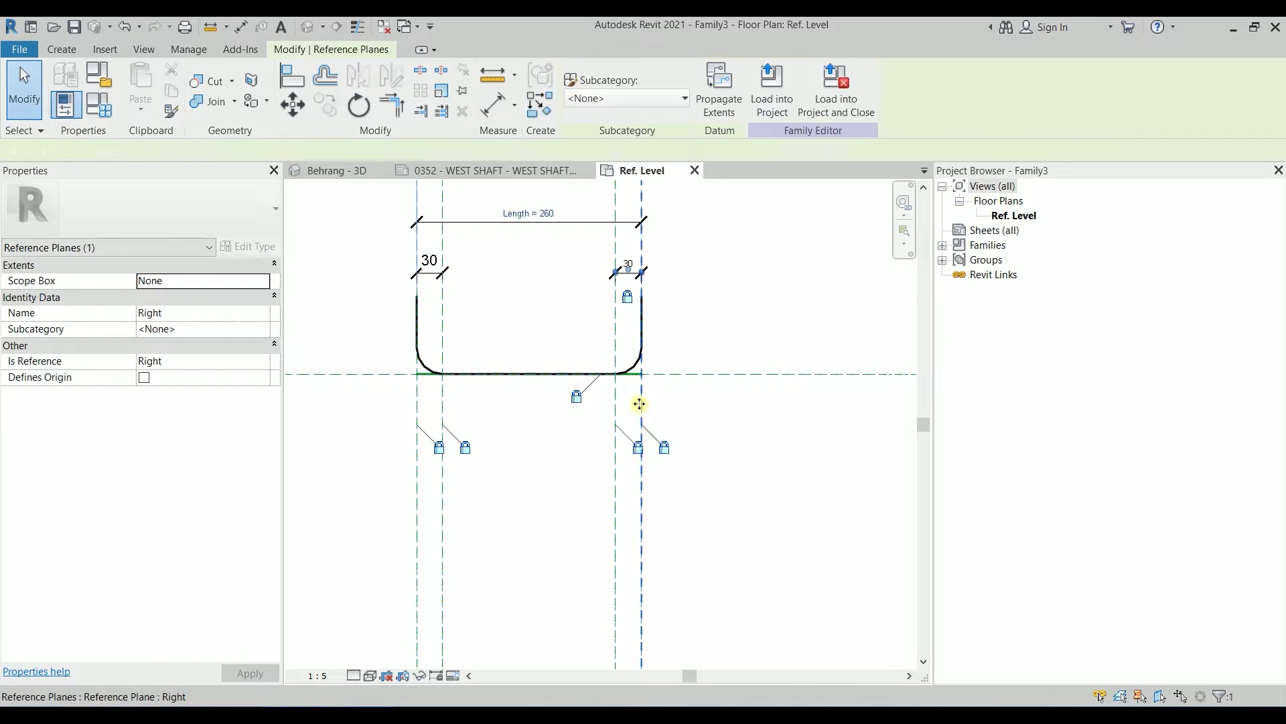
pyautogui.moveTo(641, 403); pyautogui.dragTo(728, 394)
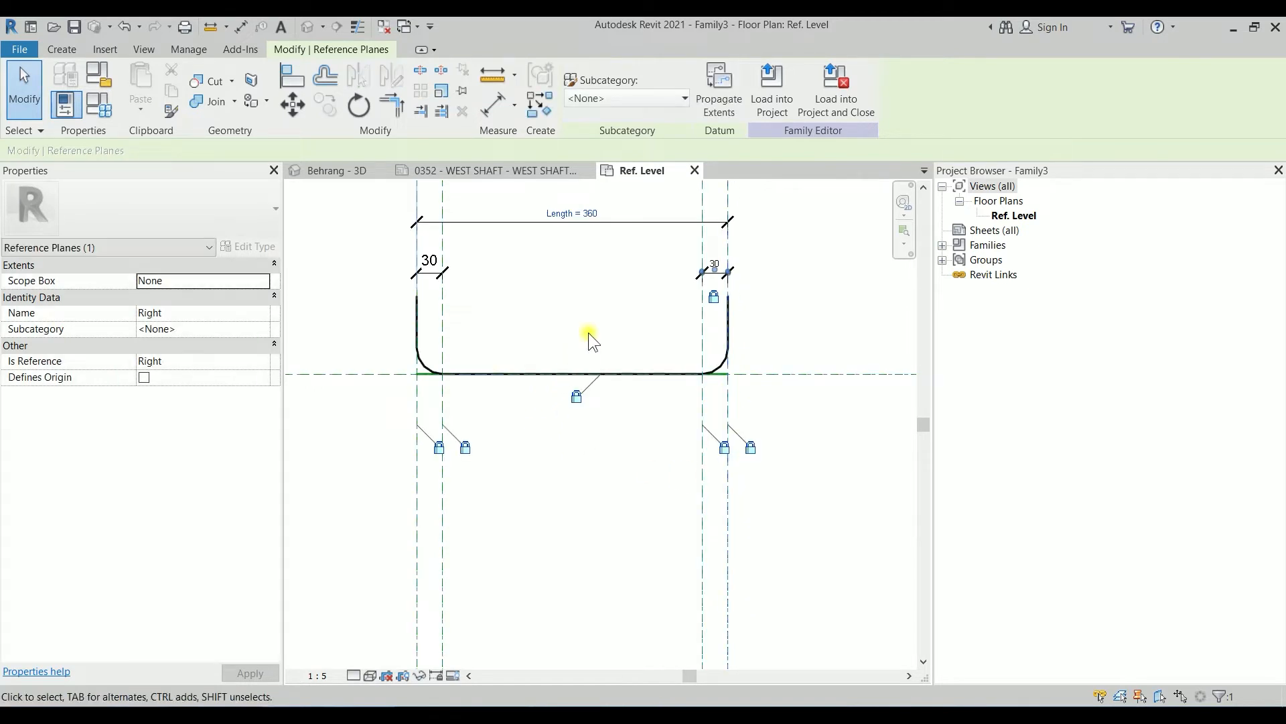
pyautogui.press('Escape')
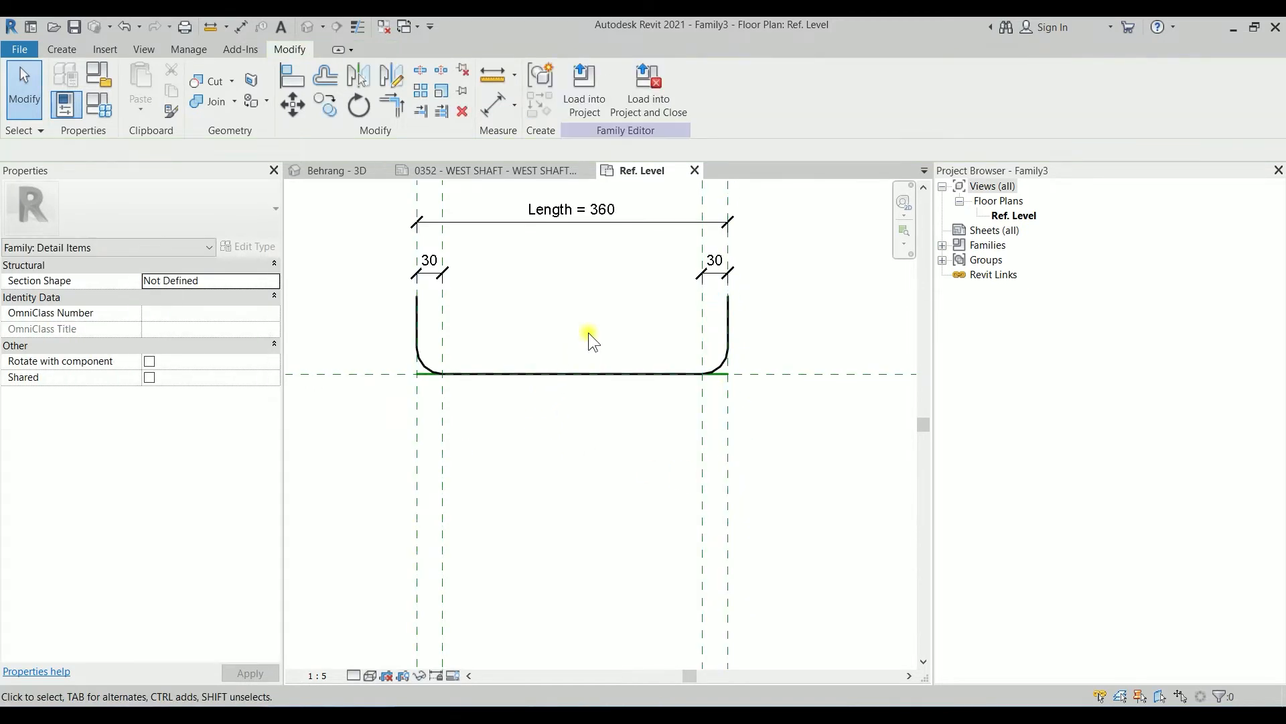
# Dimension the heights of the right and left legs from the Center (Front/Back) plane to their upper ends.
pyautogui.click(795, 372)
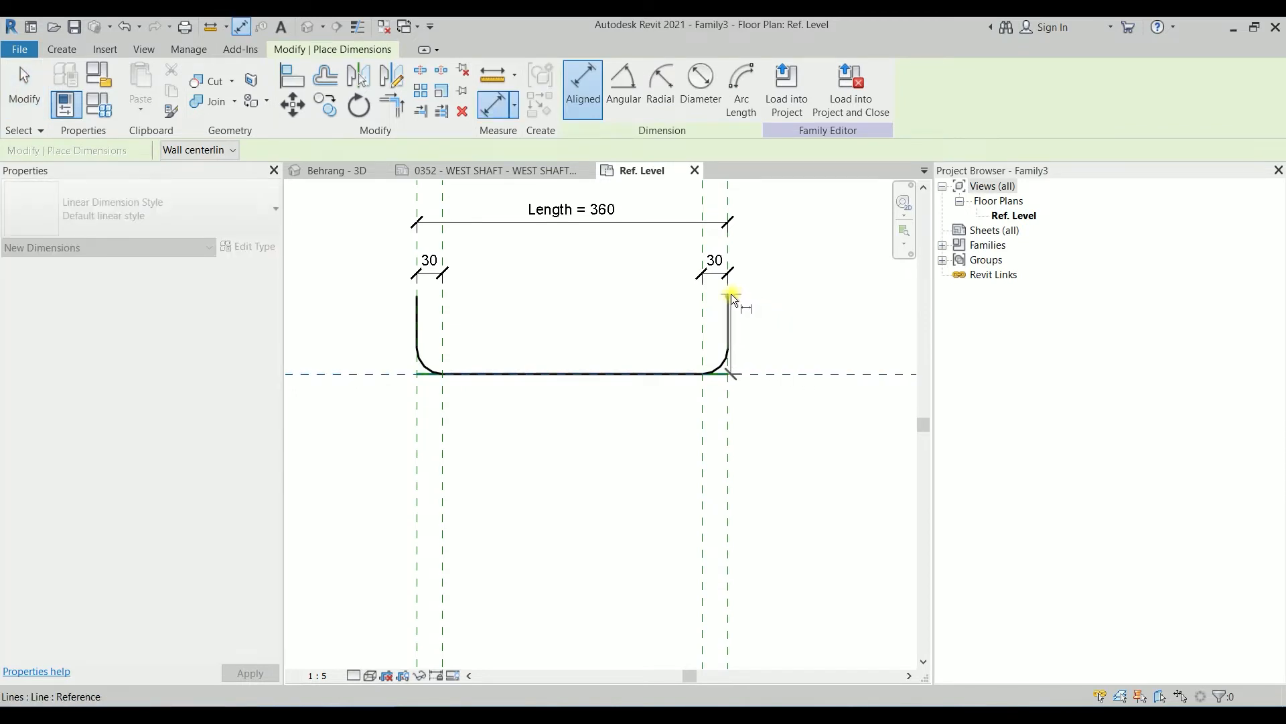
pyautogui.click(730, 294)
pyautogui.click(784, 276)
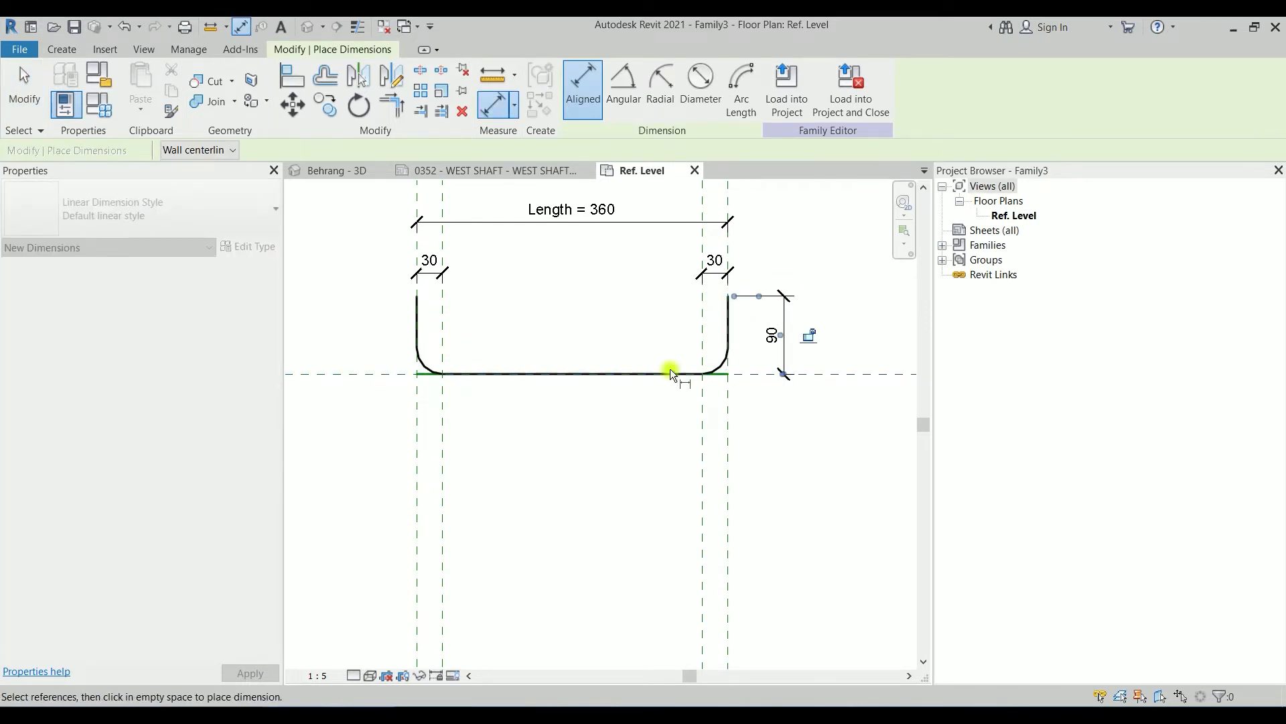
pyautogui.click(364, 373)
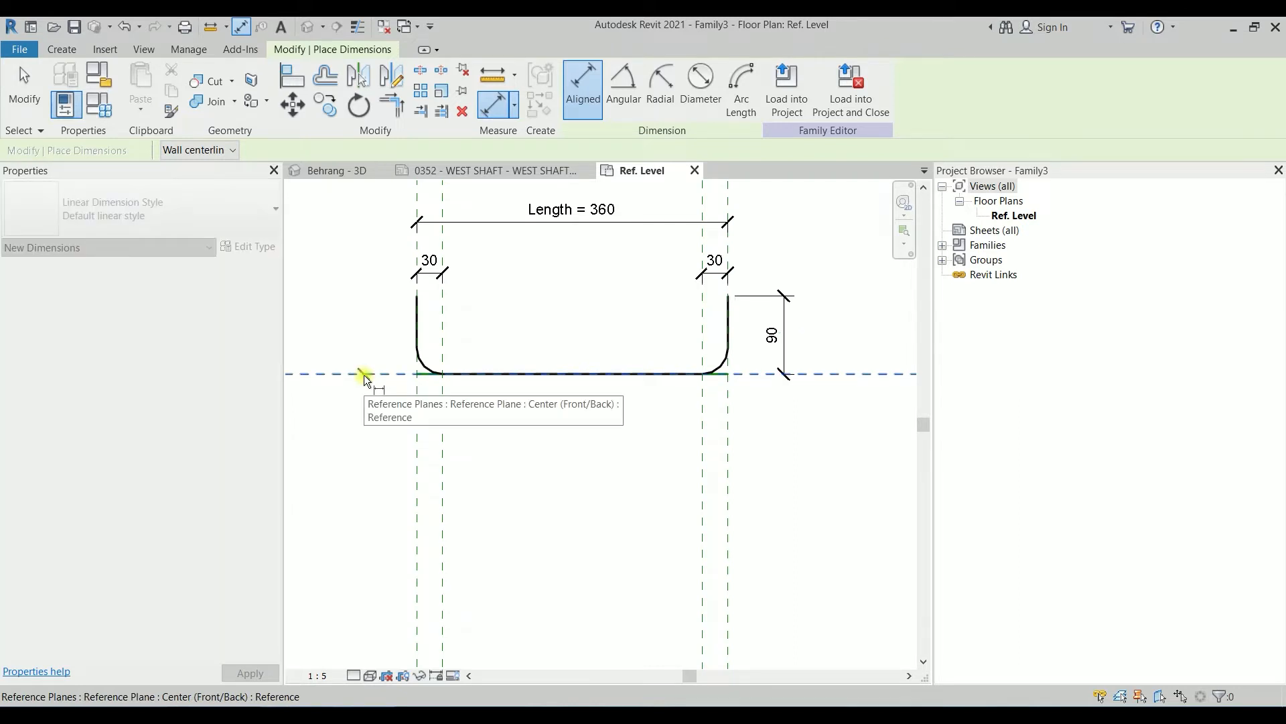
pyautogui.click(364, 376)
pyautogui.click(416, 295)
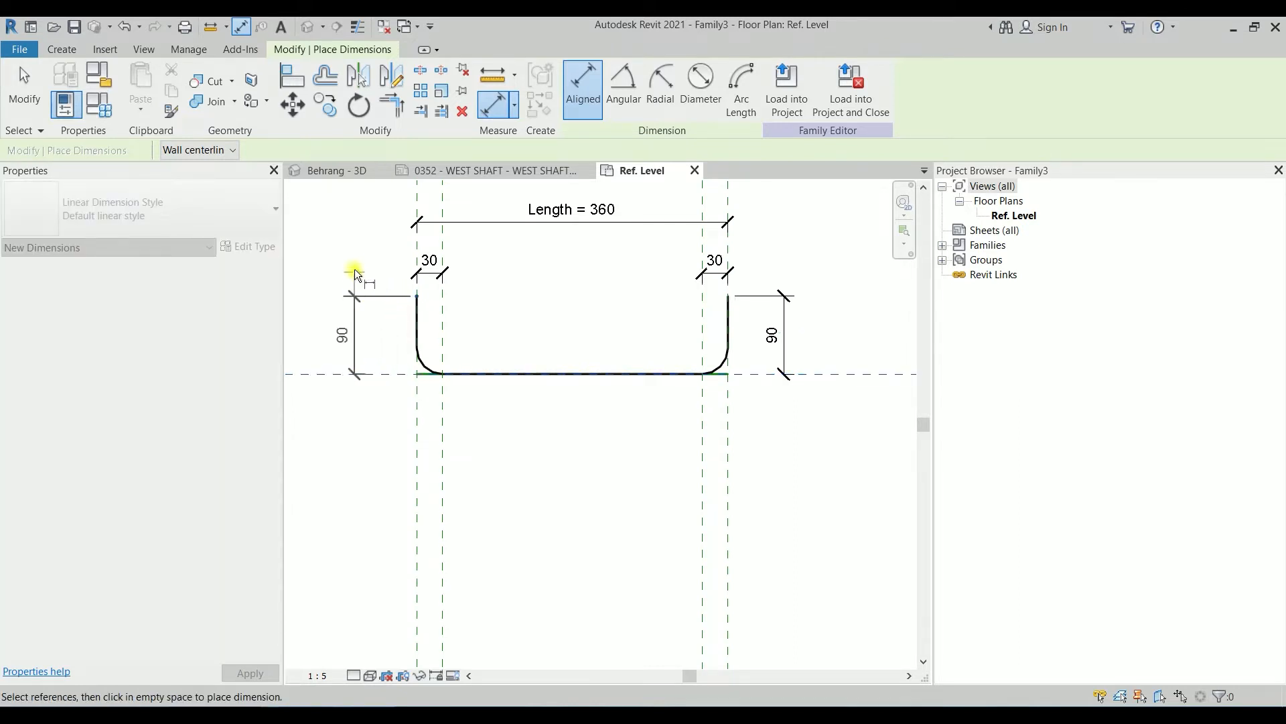
pyautogui.click(352, 240)
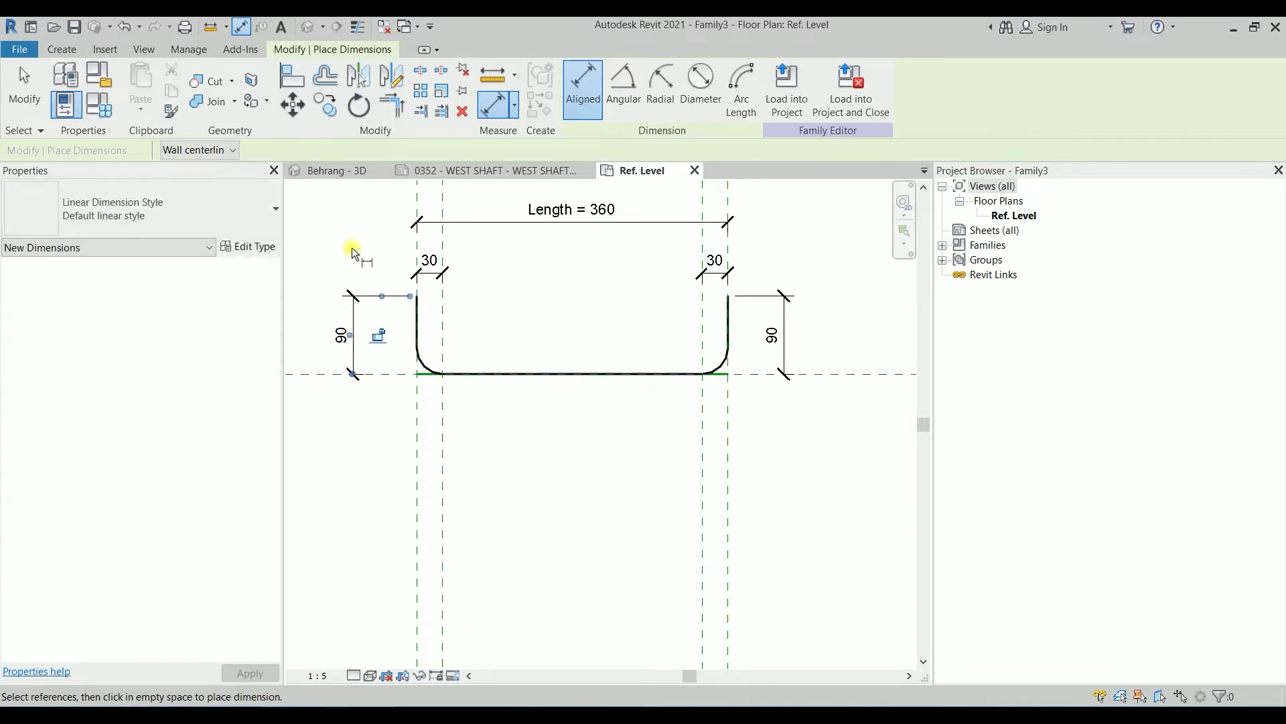
pyautogui.press('Escape')
# Label both leg height dimensions with a new instance family parameter named COG SIZE.
pyautogui.click(351, 315)
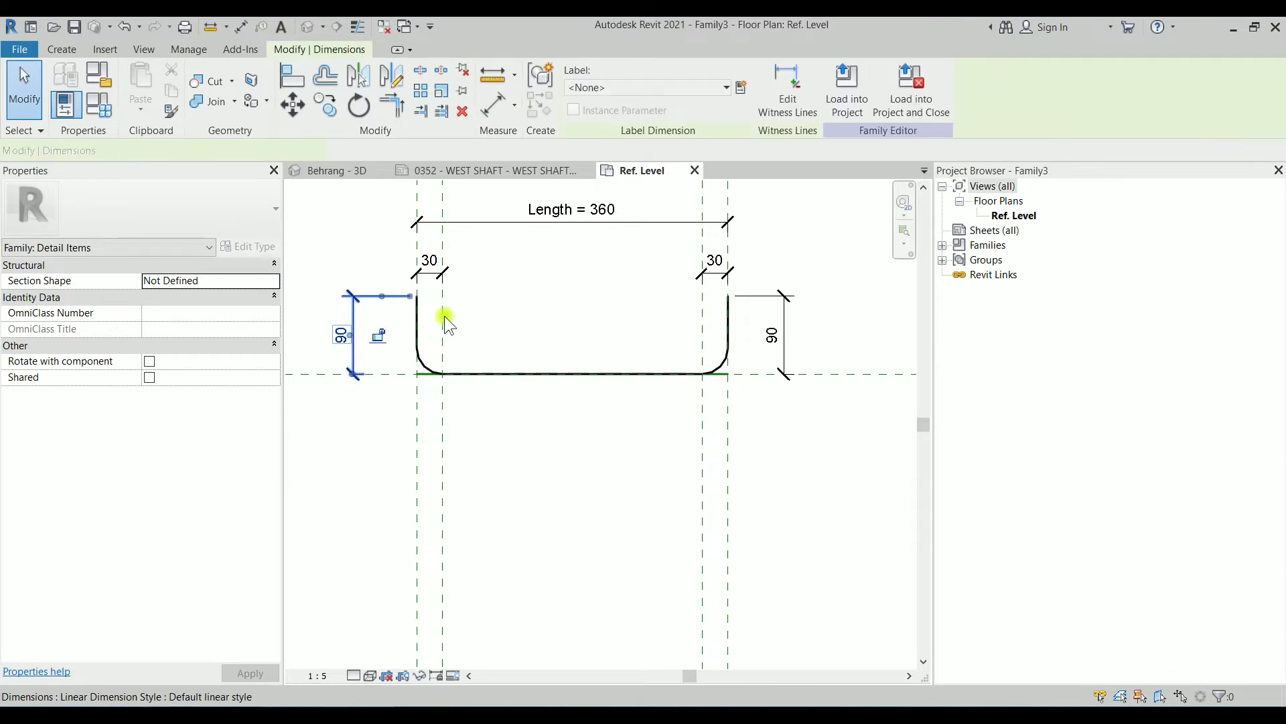
pyautogui.keyDown('ctrl'); pyautogui.click(785, 321); pyautogui.keyUp('ctrl')
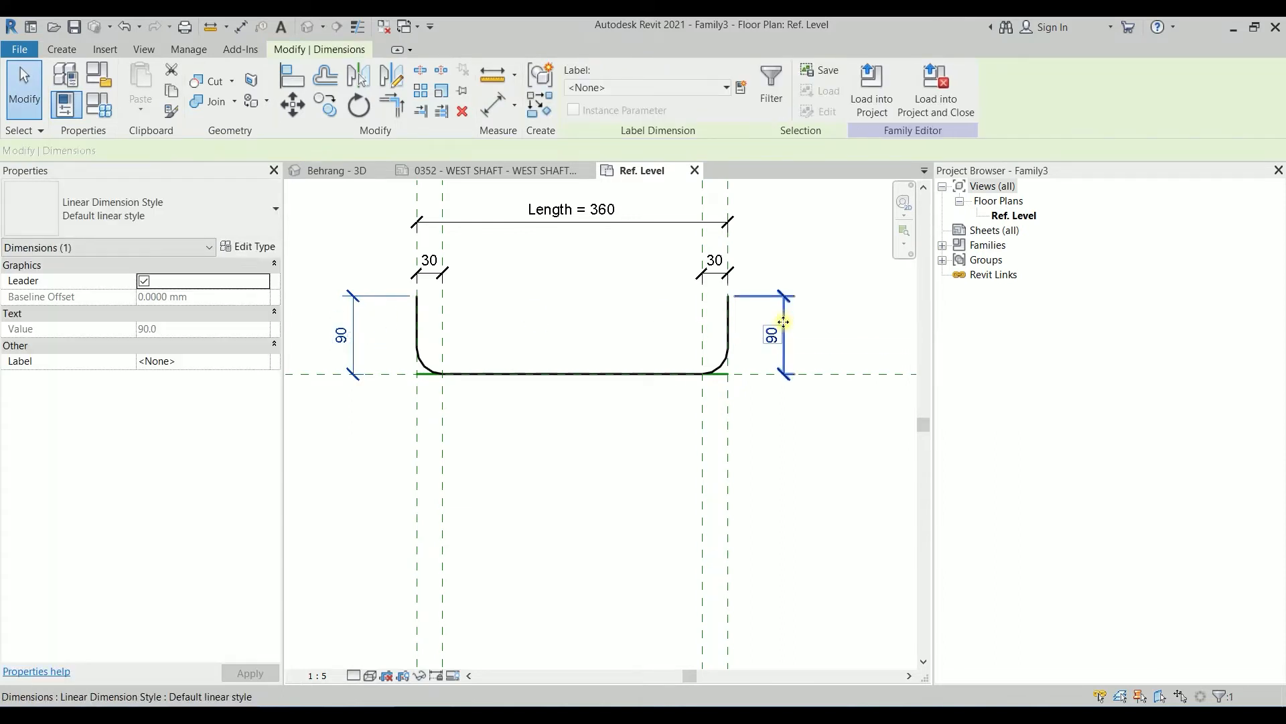
pyautogui.click(745, 90)
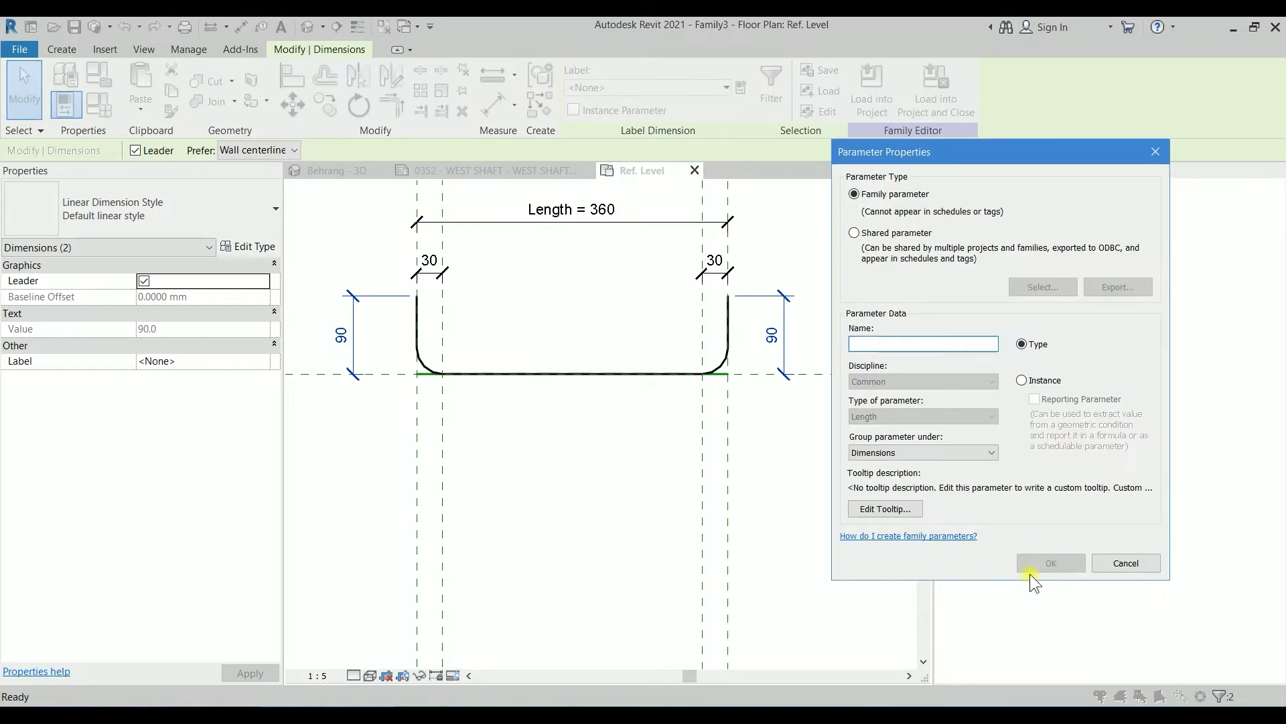
pyautogui.click(1023, 380)
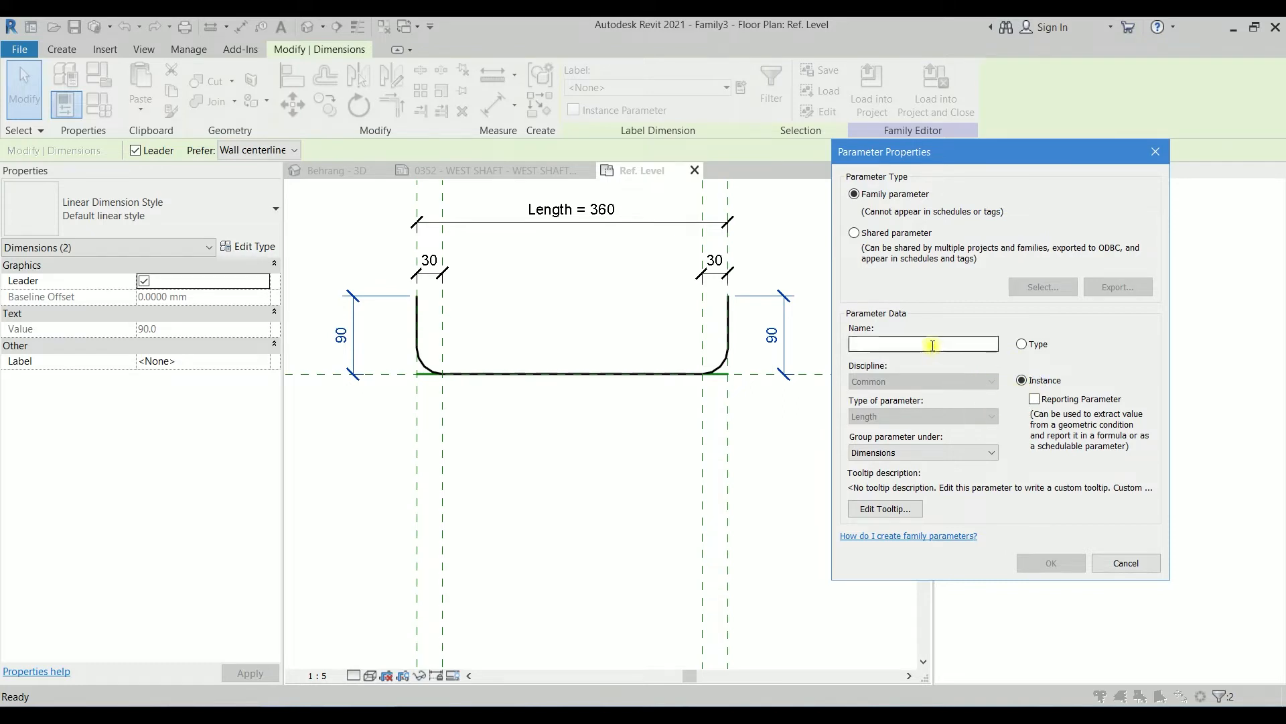
pyautogui.click(900, 344)
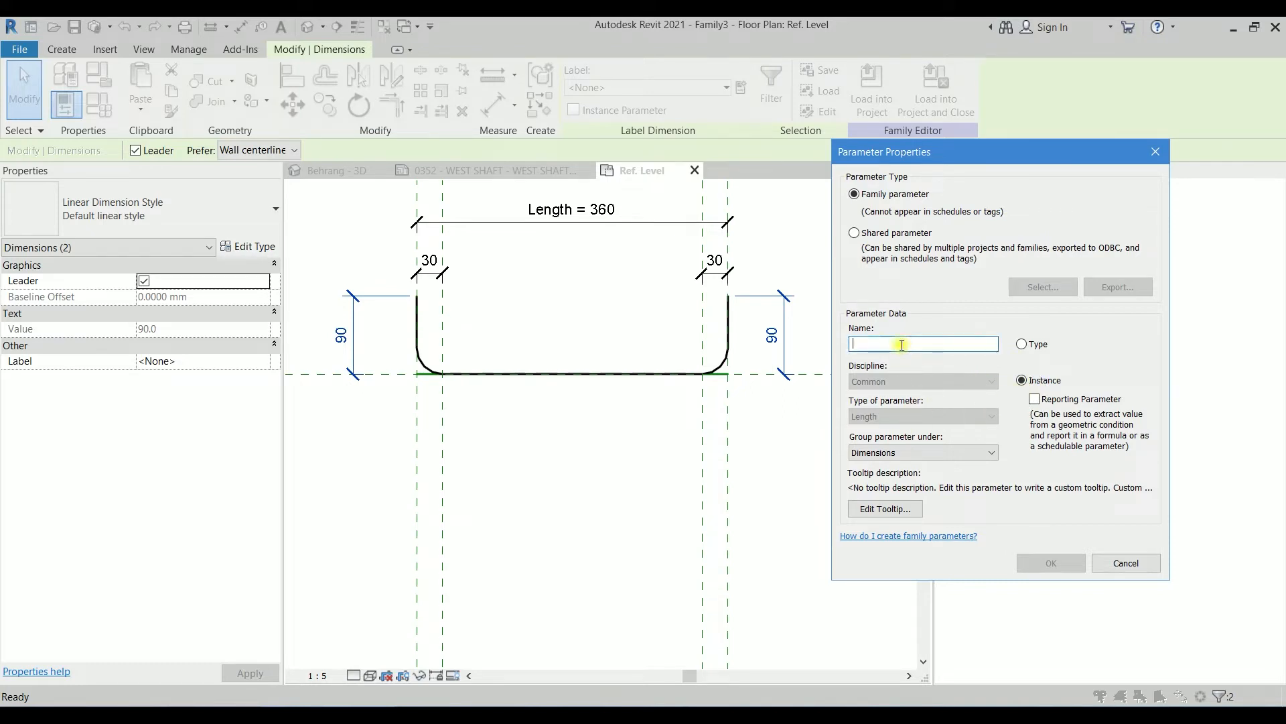
pyautogui.write('cog')
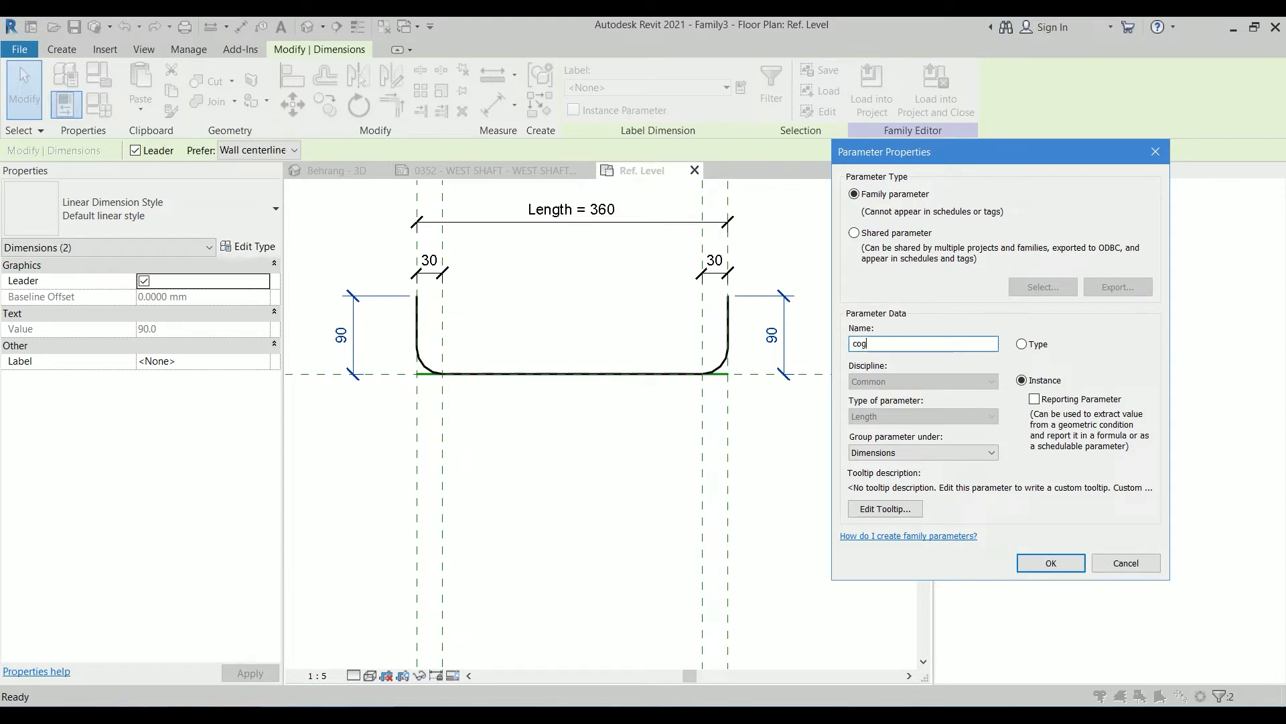
pyautogui.press('BackSpace')
pyautogui.press('BackSpace')
pyautogui.press('BackSpace')
pyautogui.write('COG')
pyautogui.click(1063, 563)
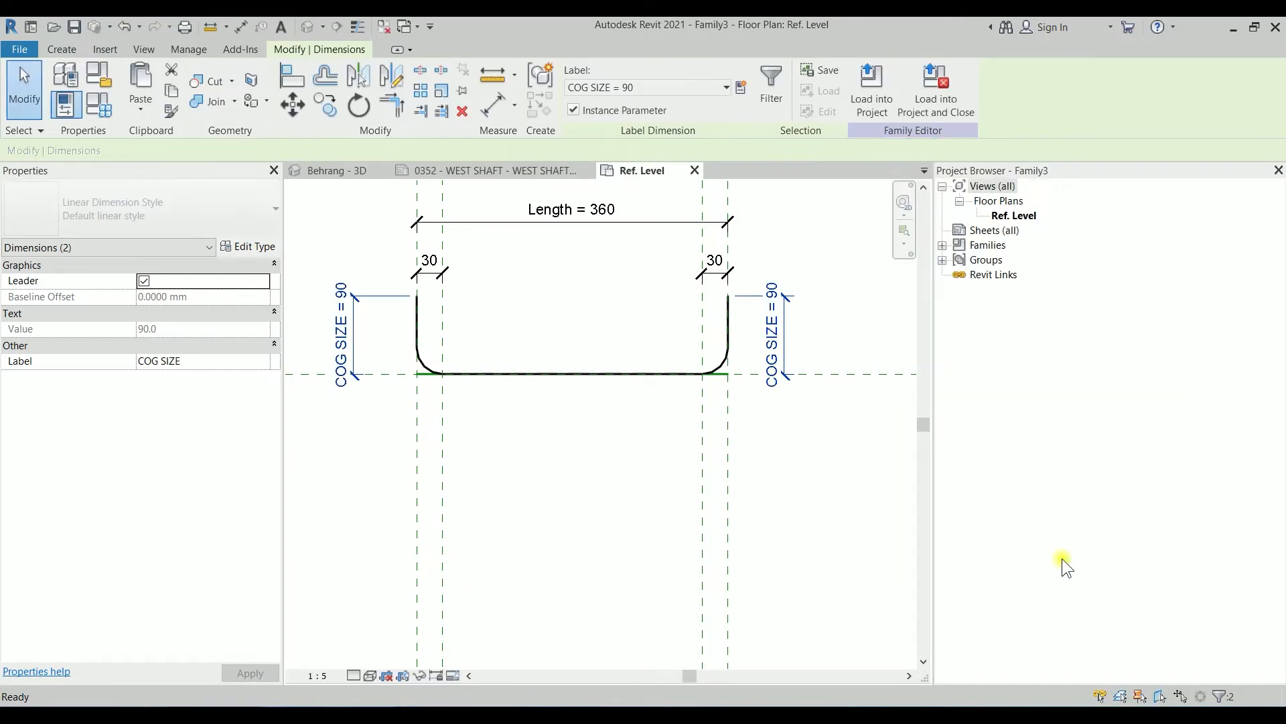
# Set COG SIZE to 150 in the family types, narrowing the dialog so the bar stays in view, and apply it.
pyautogui.click(102, 102)
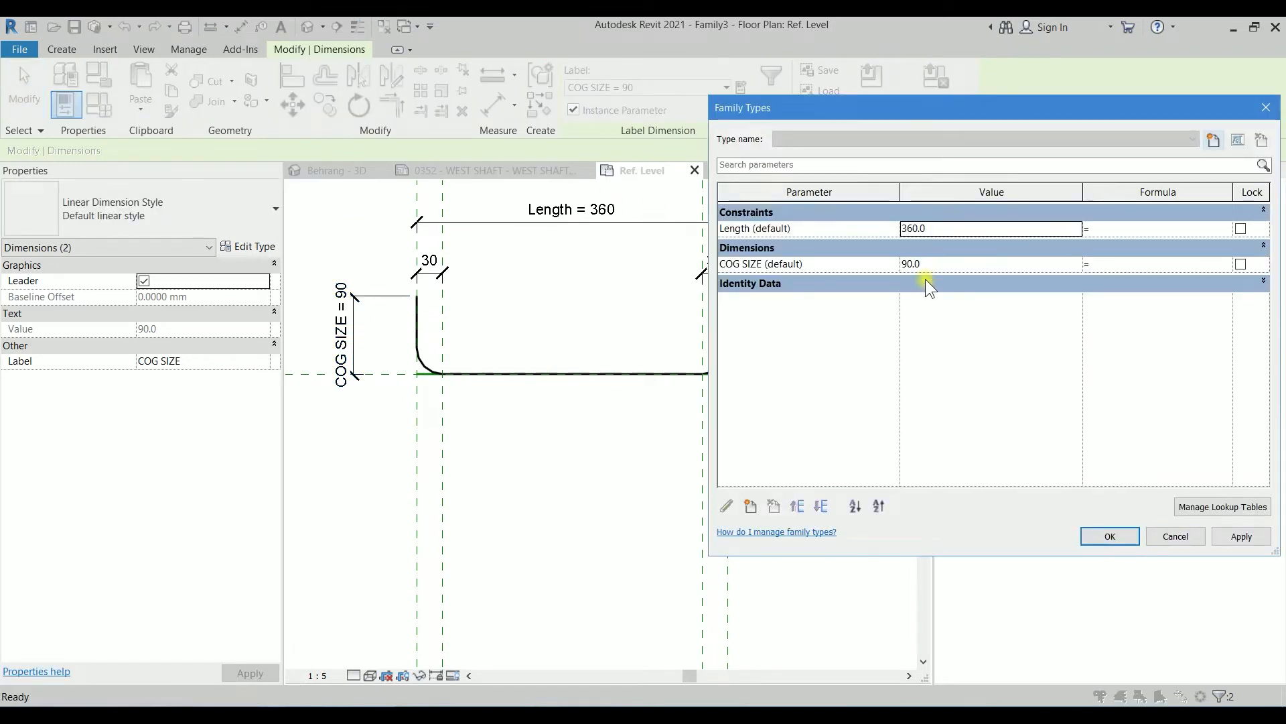
pyautogui.click(945, 263)
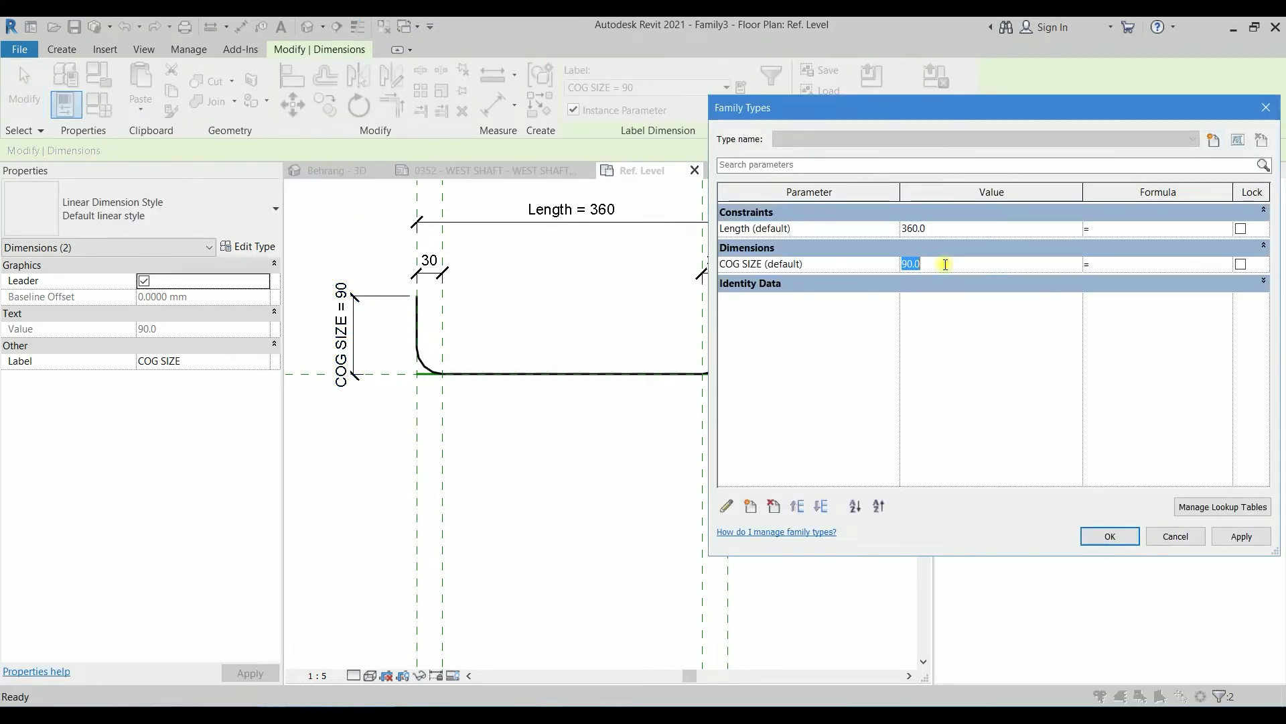
pyautogui.write('150')
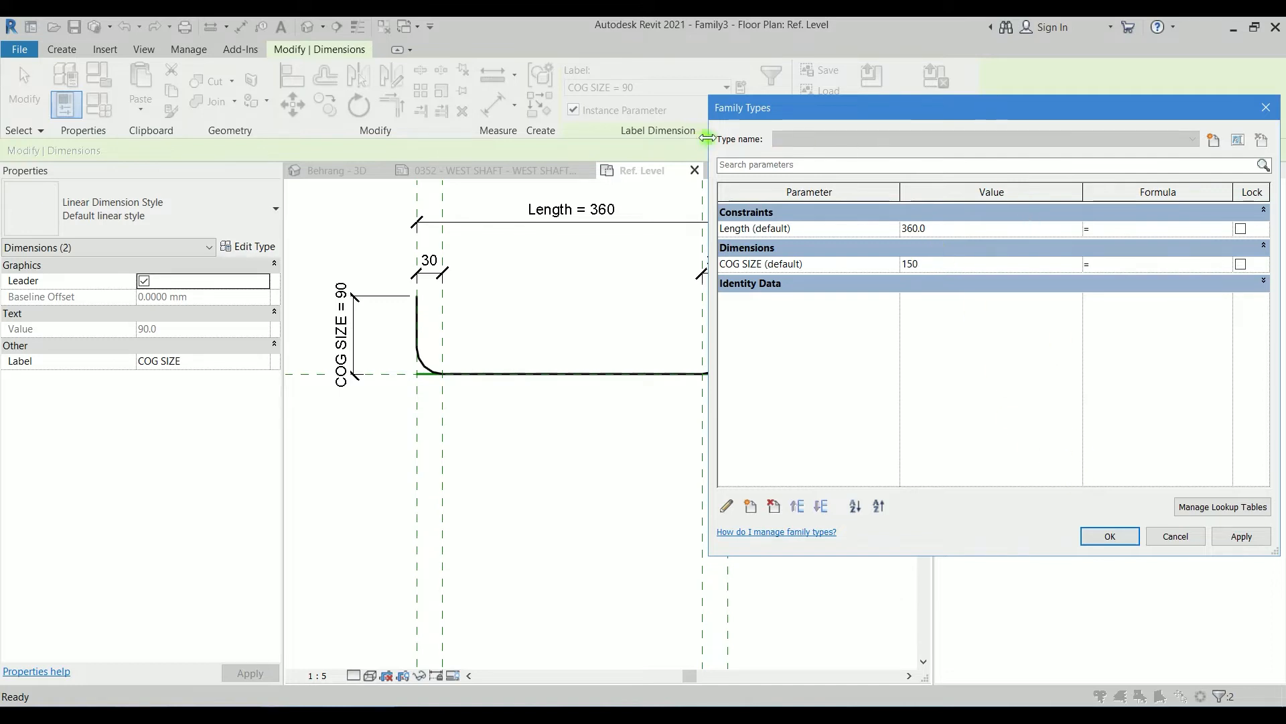
pyautogui.moveTo(709, 137); pyautogui.dragTo(830, 150)
pyautogui.click(1234, 540)
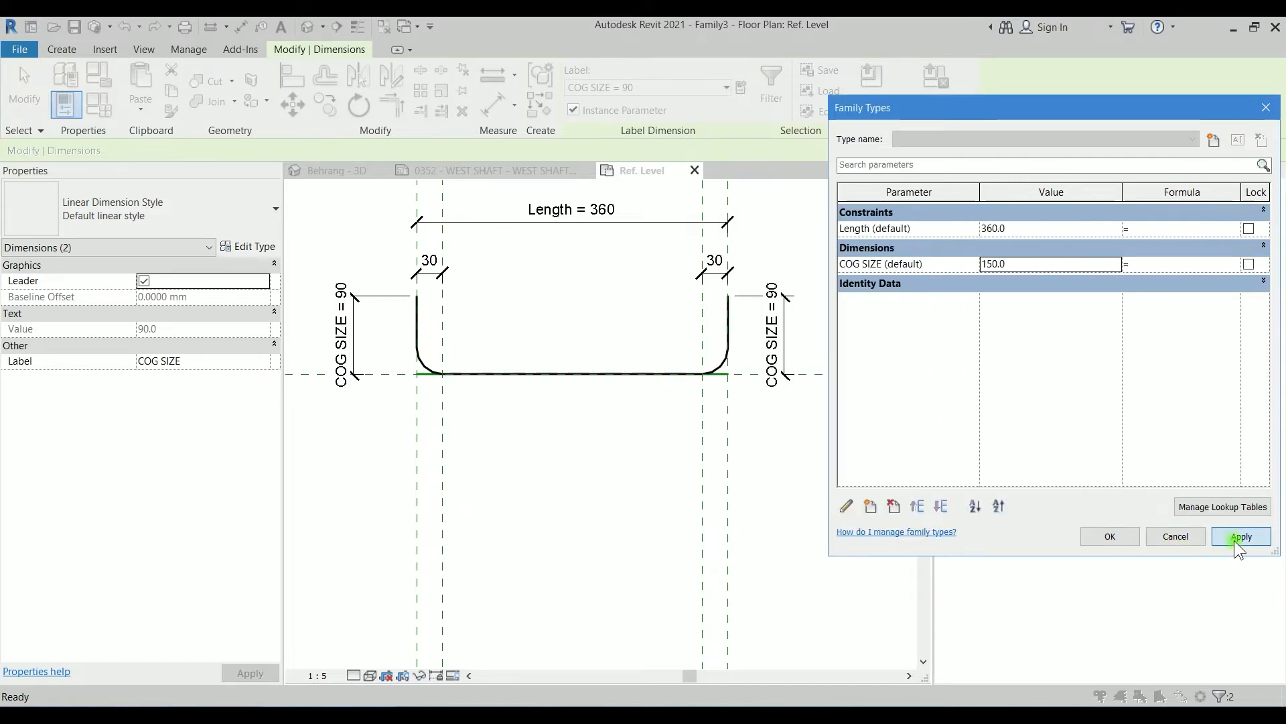
# Flex the legs further by applying a COG SIZE of 300.
pyautogui.click(1031, 266)
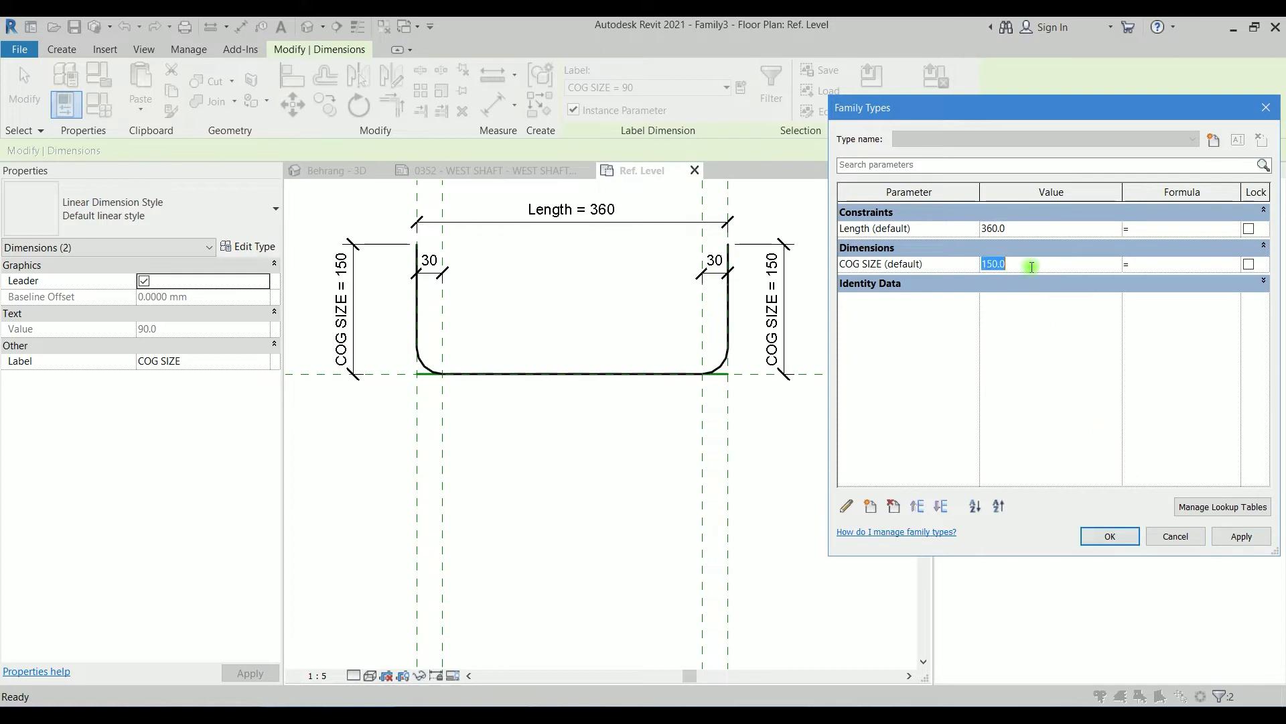
pyautogui.write('300')
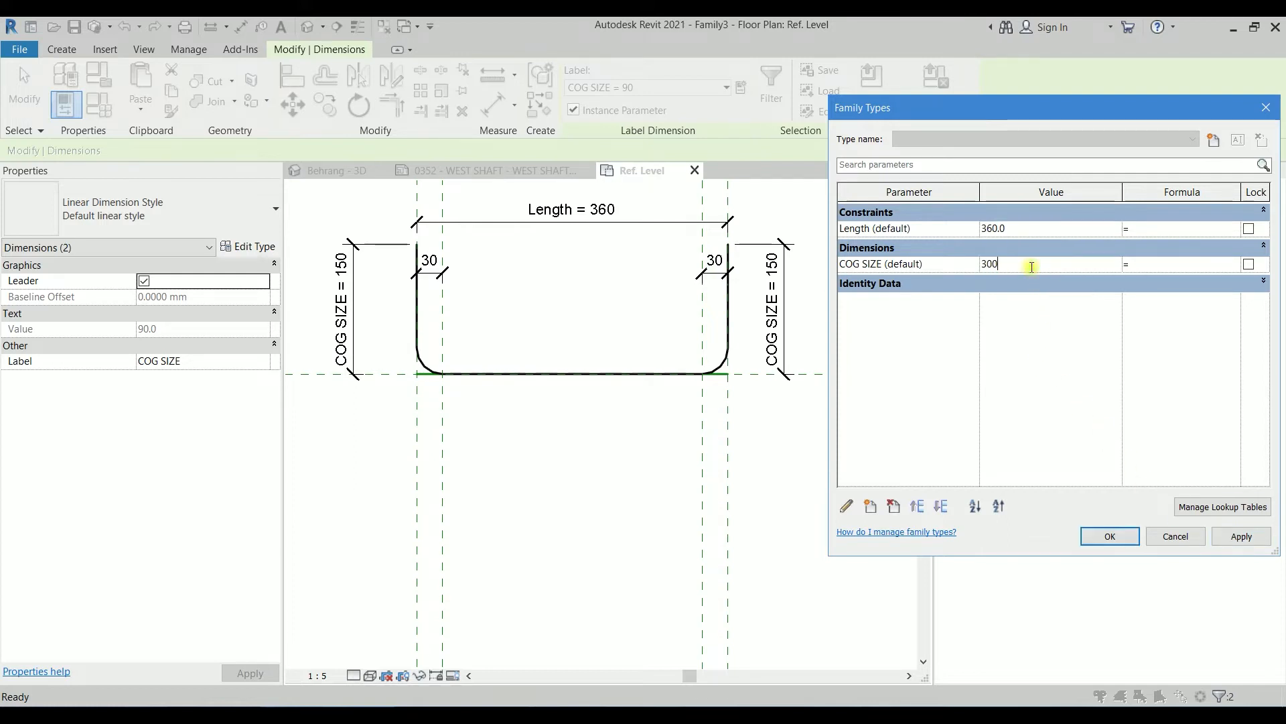
pyautogui.click(1241, 536)
# Set COG SIZE to 100, apply it, and close the family types.
pyautogui.click(1022, 264)
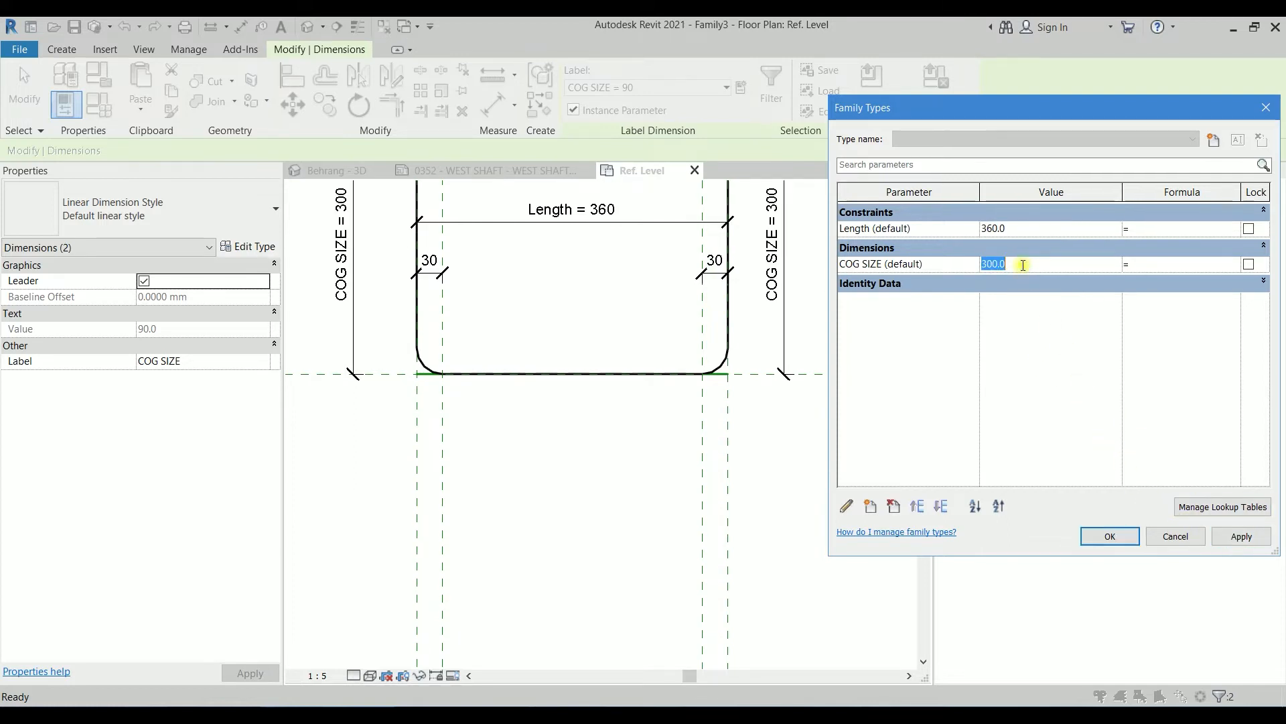
pyautogui.write('100')
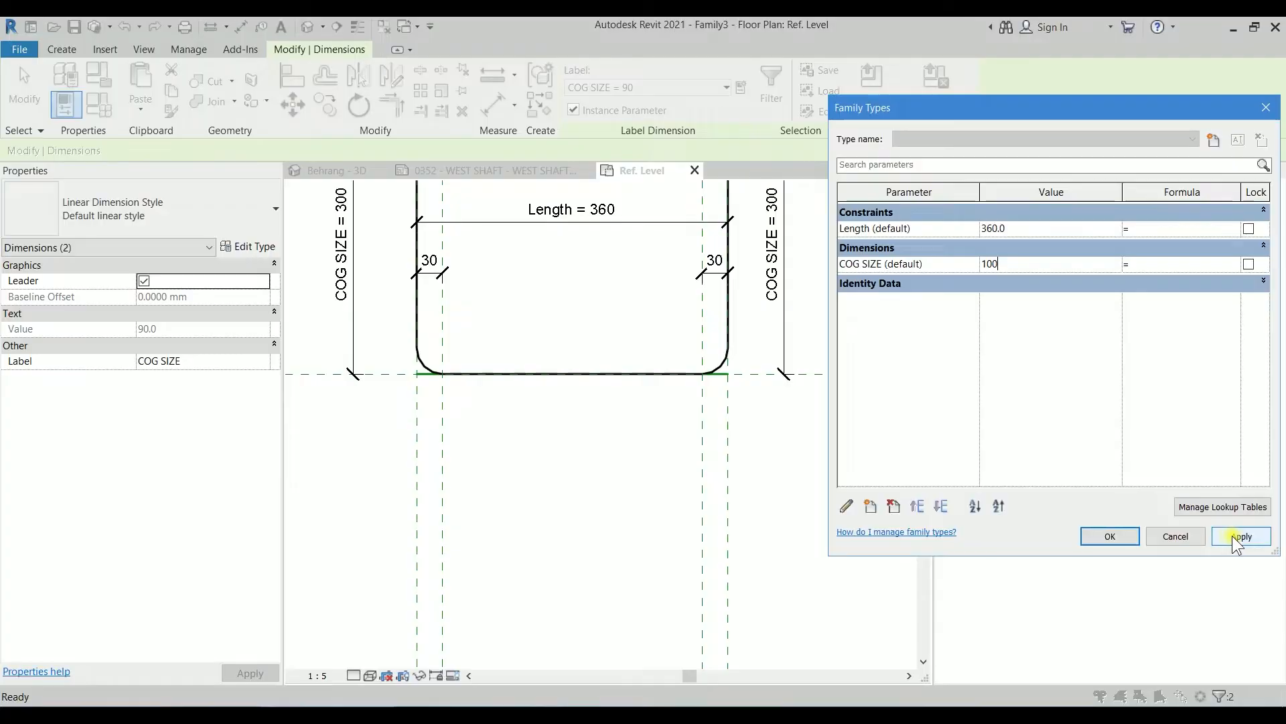
pyautogui.click(1239, 536)
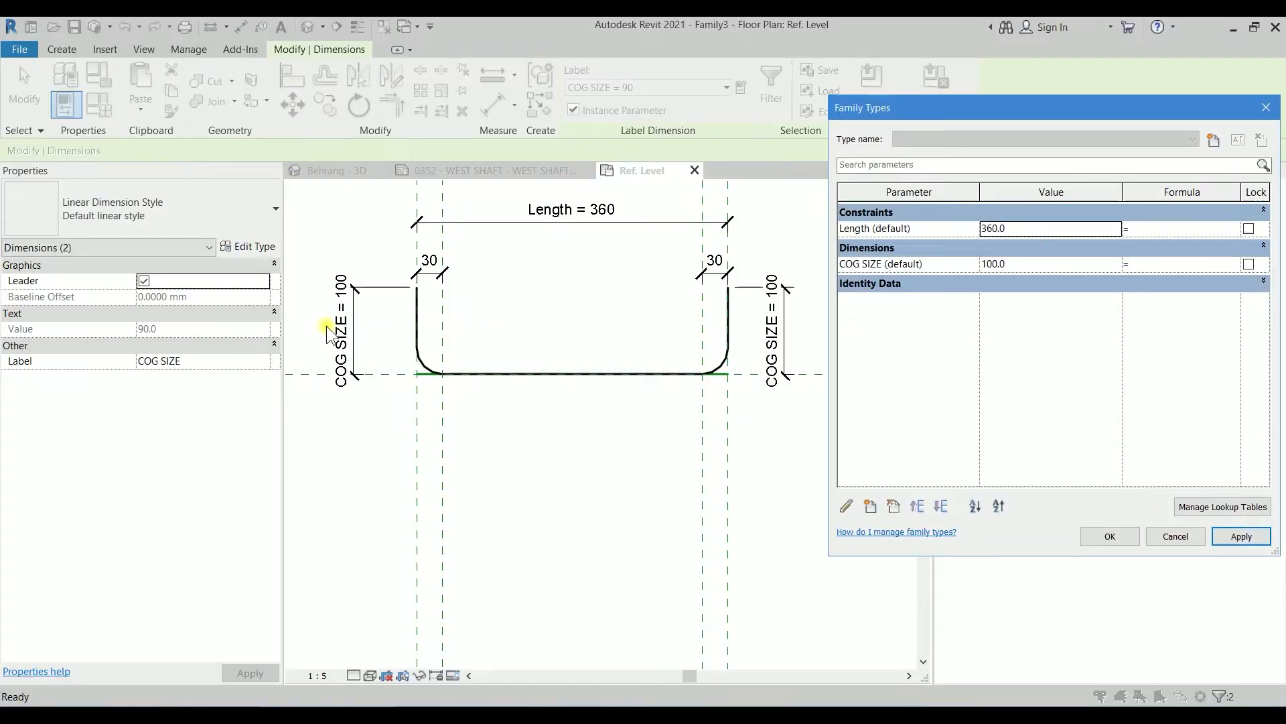
pyautogui.click(1112, 536)
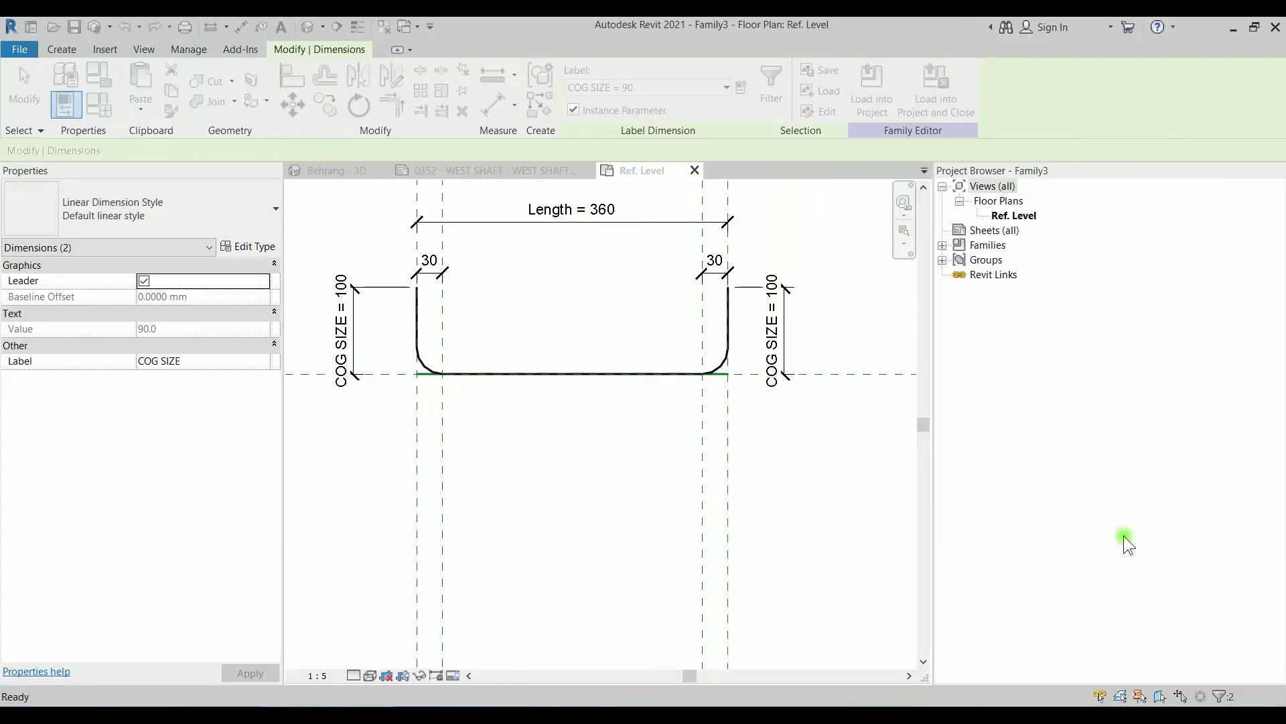
pyautogui.press('Escape')
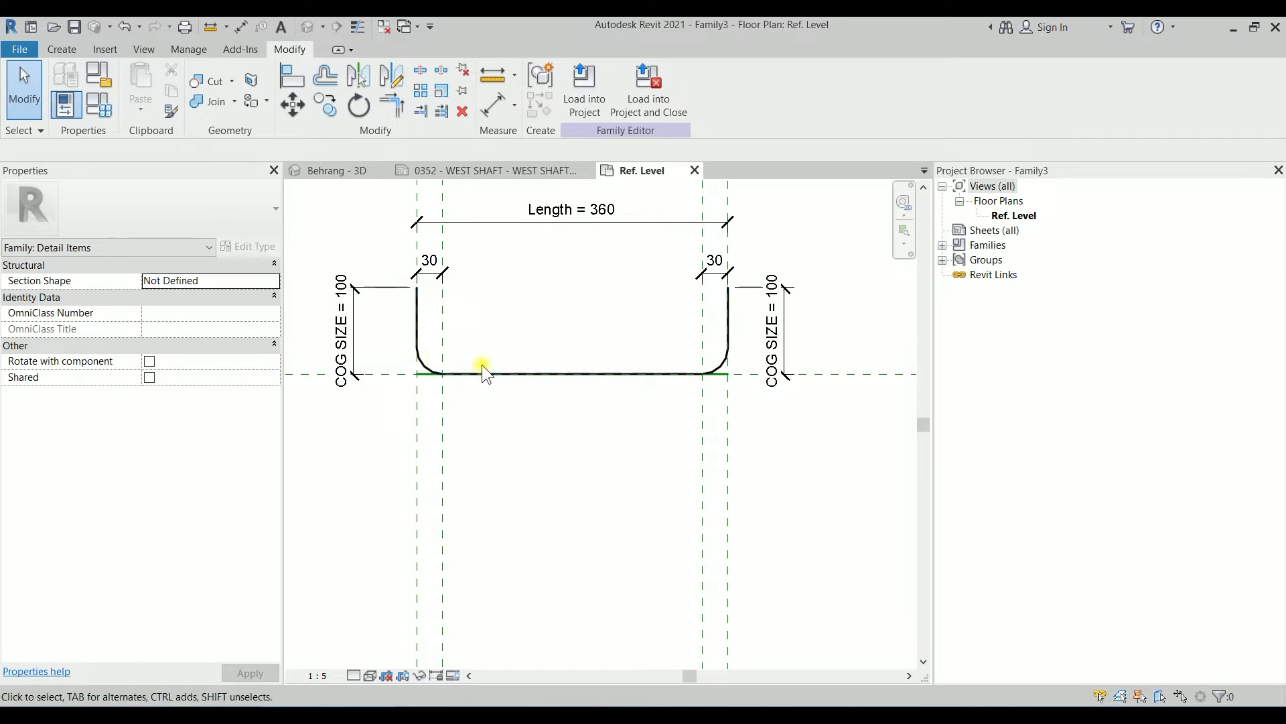
pyautogui.moveTo(623, 322); pyautogui.dragTo(562, 333, button='middle')
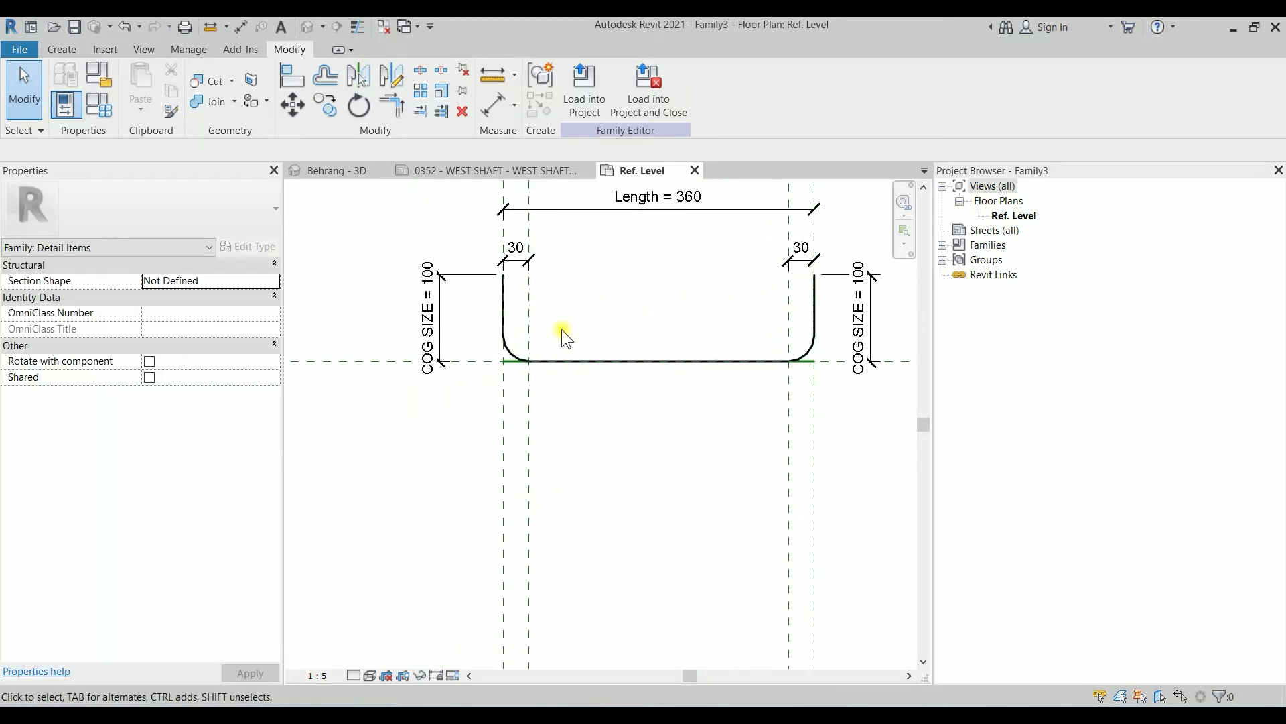
# Link the visibility of the bar's left leg and fillet arc to a new instance family parameter named COG 1.
pyautogui.click(512, 351)
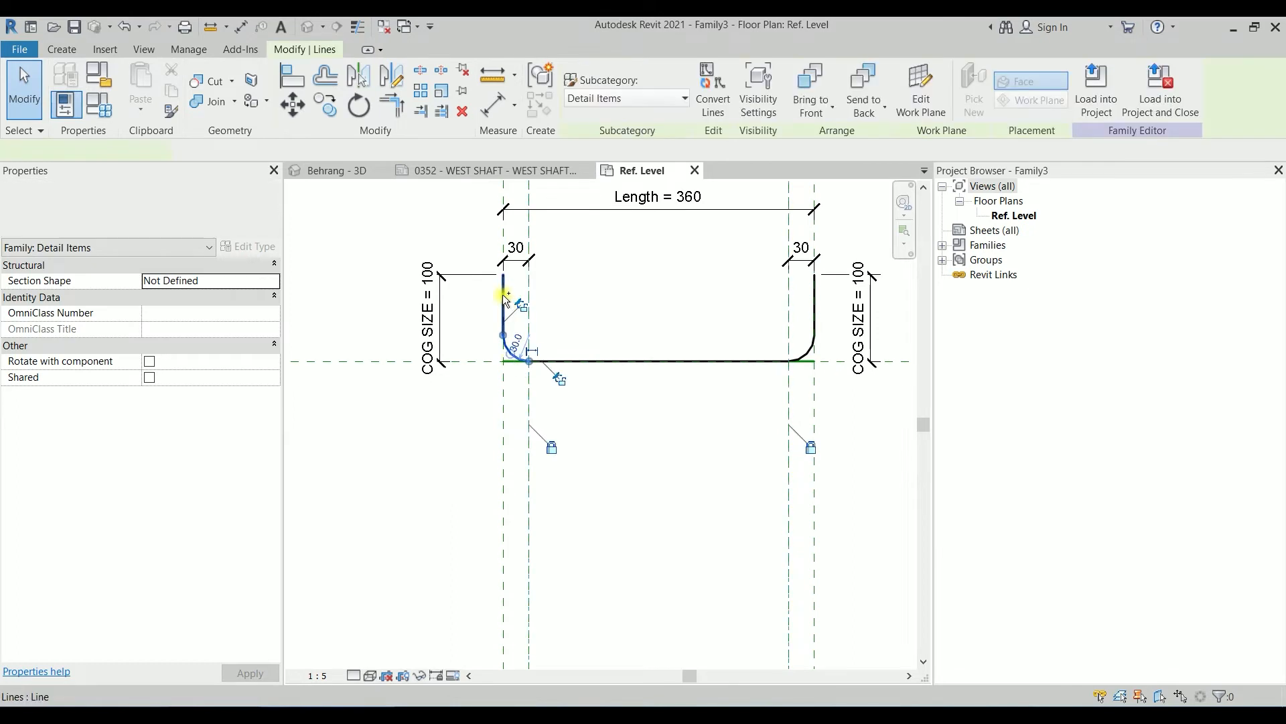
pyautogui.keyDown('ctrl'); pyautogui.click(504, 298); pyautogui.keyUp('ctrl')
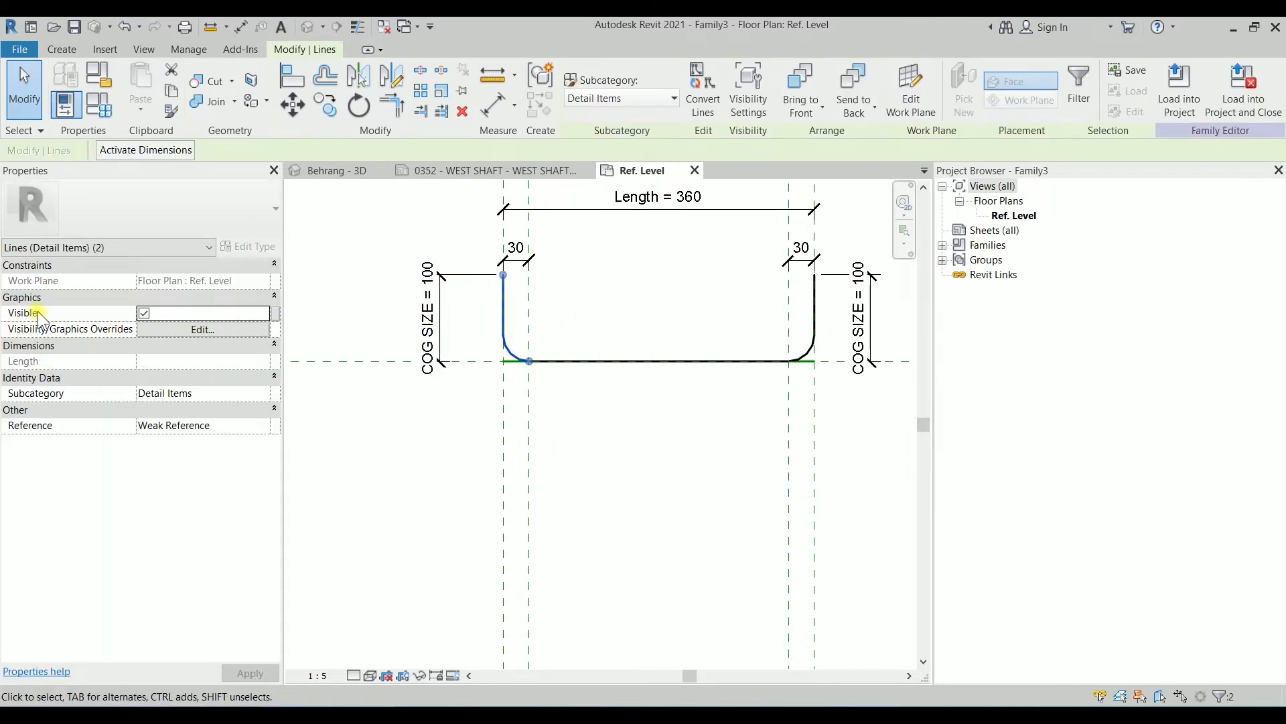
pyautogui.click(276, 313)
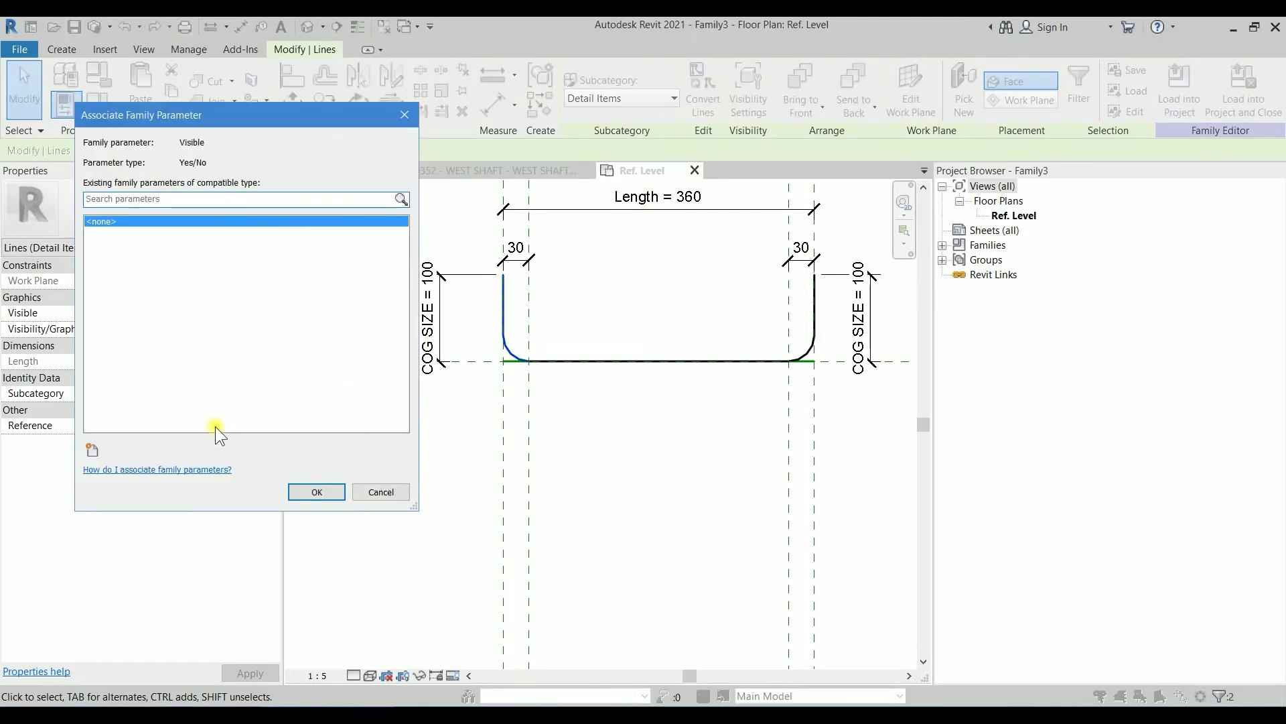
pyautogui.click(98, 445)
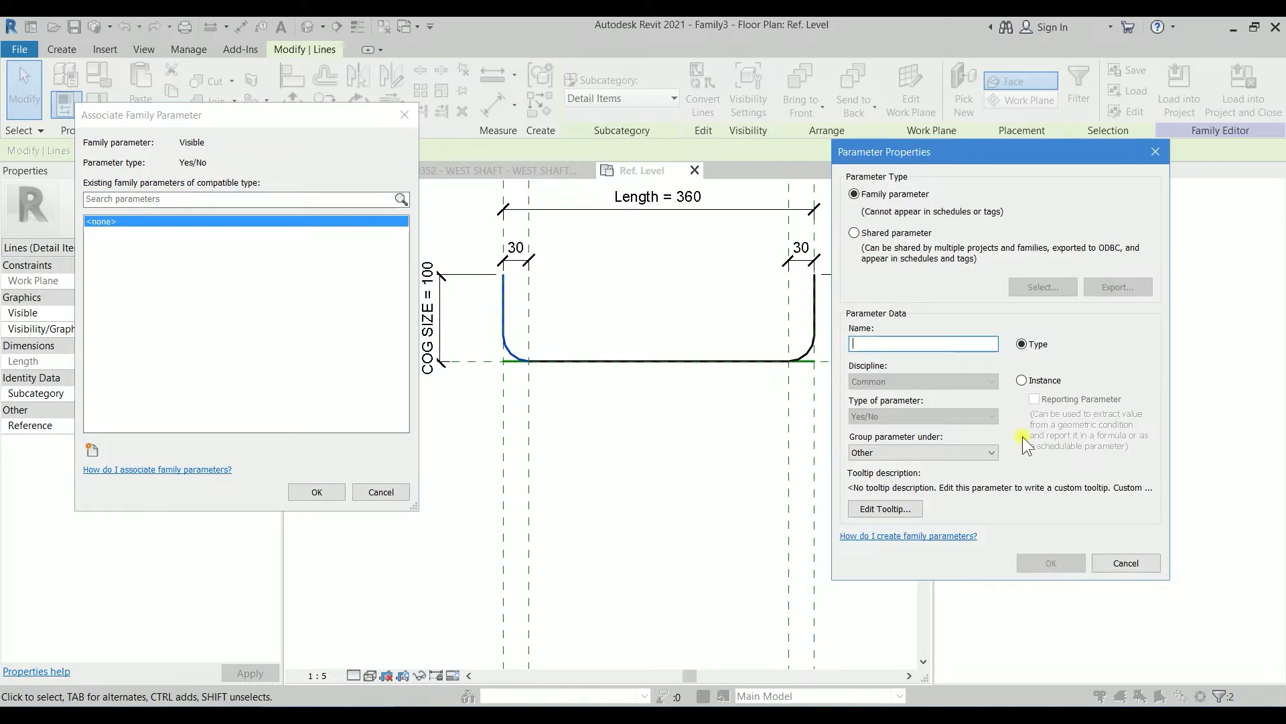
pyautogui.click(1023, 380)
pyautogui.click(978, 346)
pyautogui.write('COG 1')
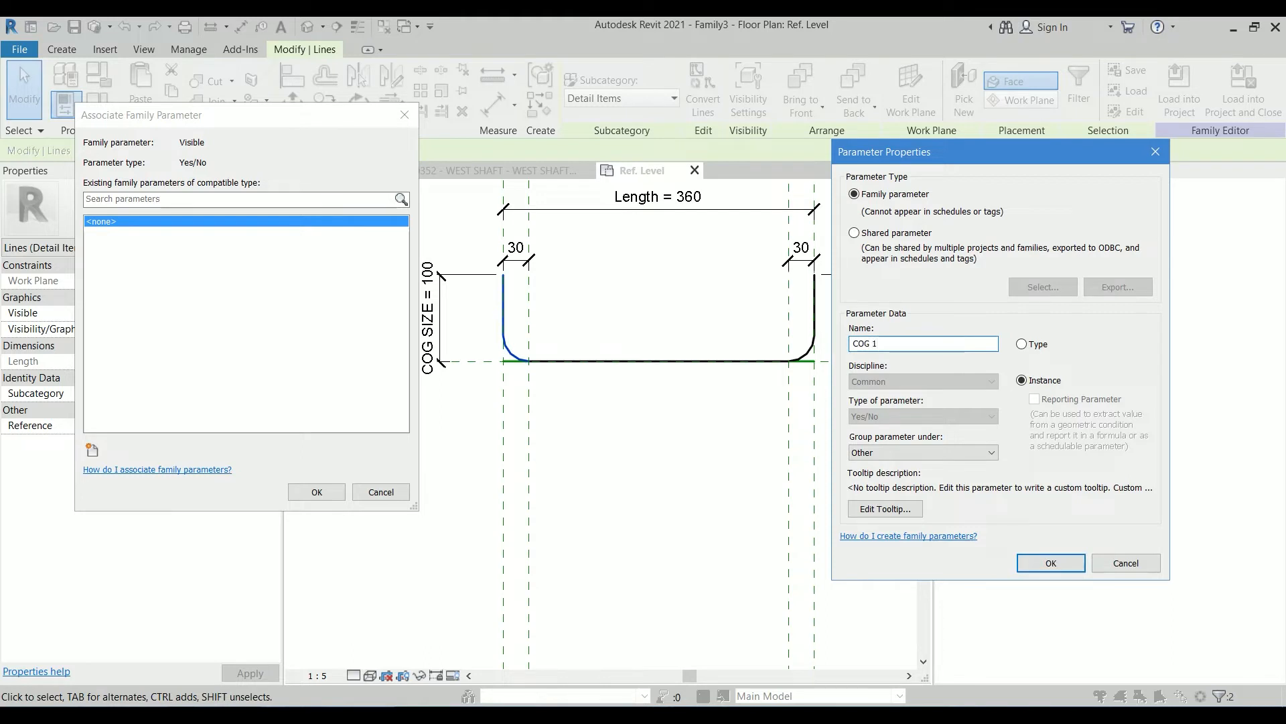
pyautogui.click(1050, 561)
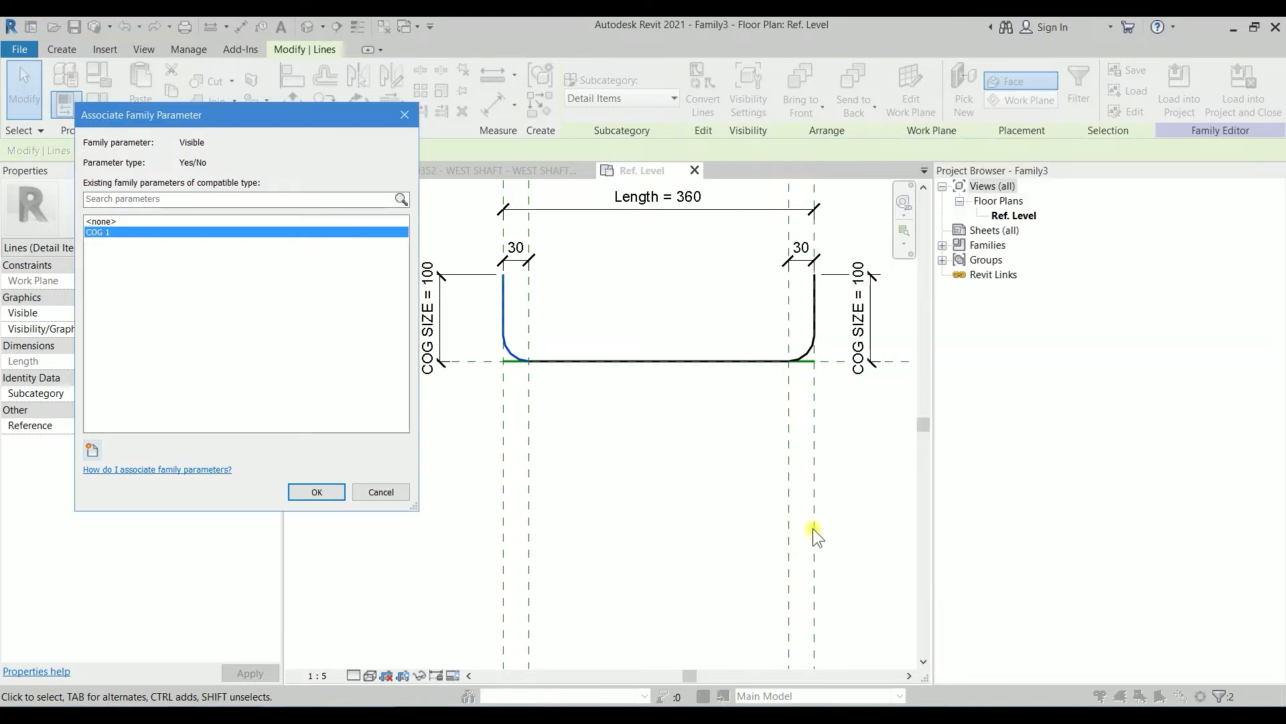
pyautogui.click(315, 492)
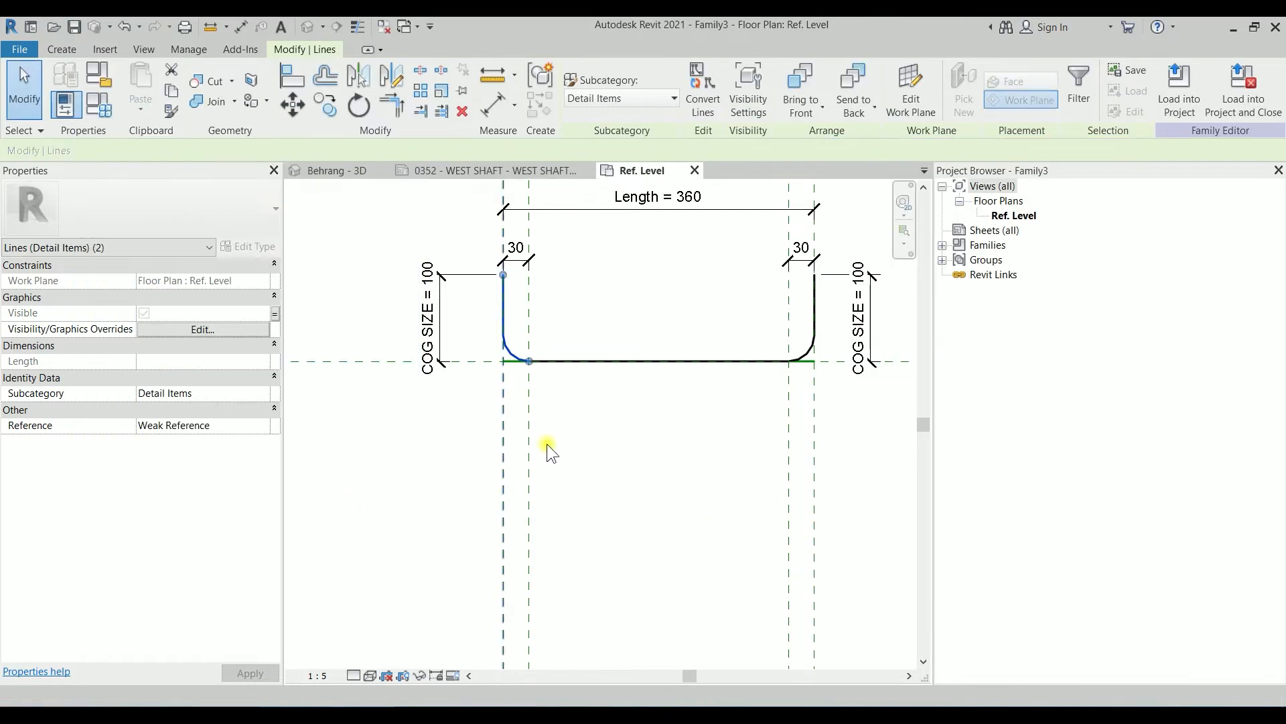
# Link the visibility of the right leg and fillet arc to a new instance parameter named COG 2, grouped under Graphics.
pyautogui.click(803, 354)
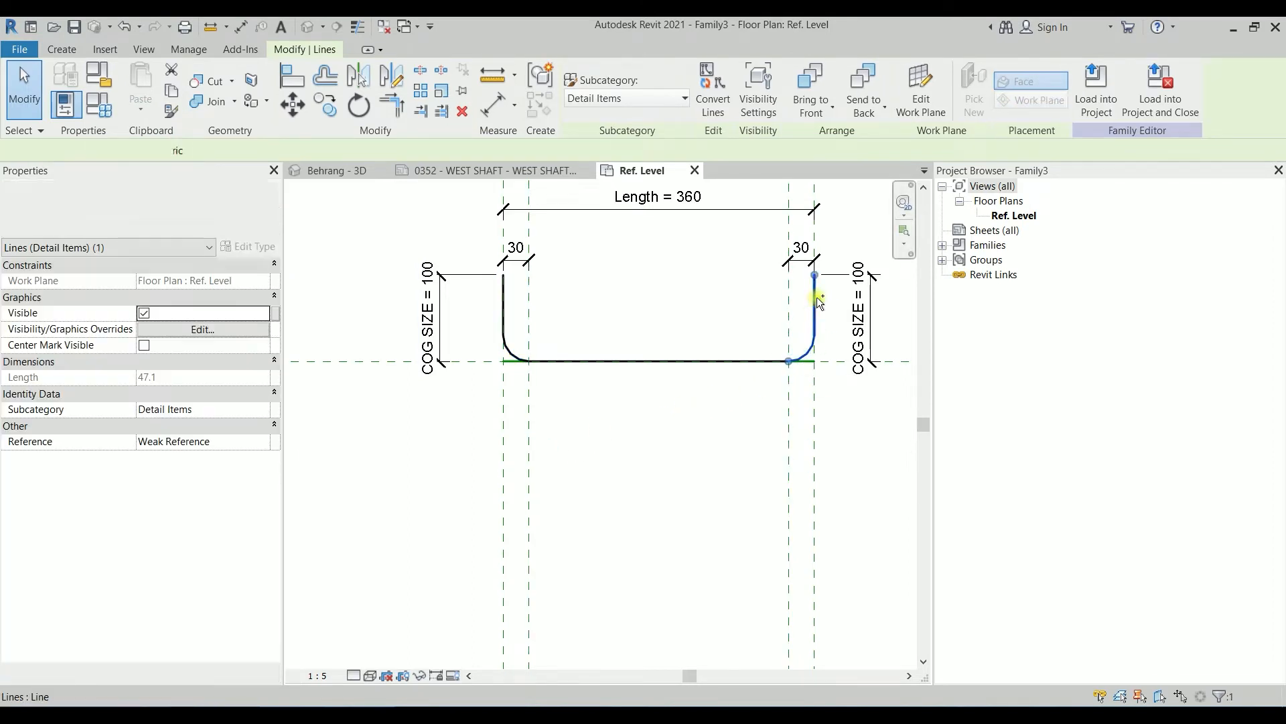
pyautogui.keyDown('ctrl'); pyautogui.click(815, 295); pyautogui.keyUp('ctrl')
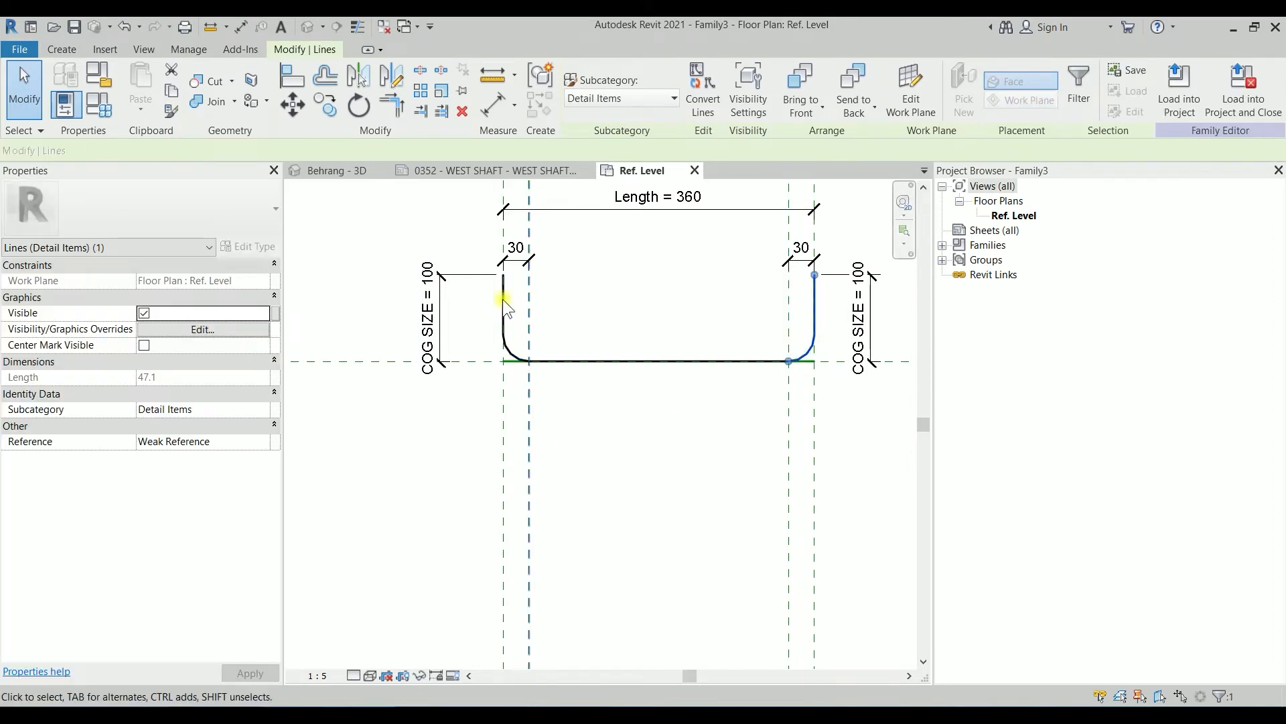
pyautogui.click(276, 312)
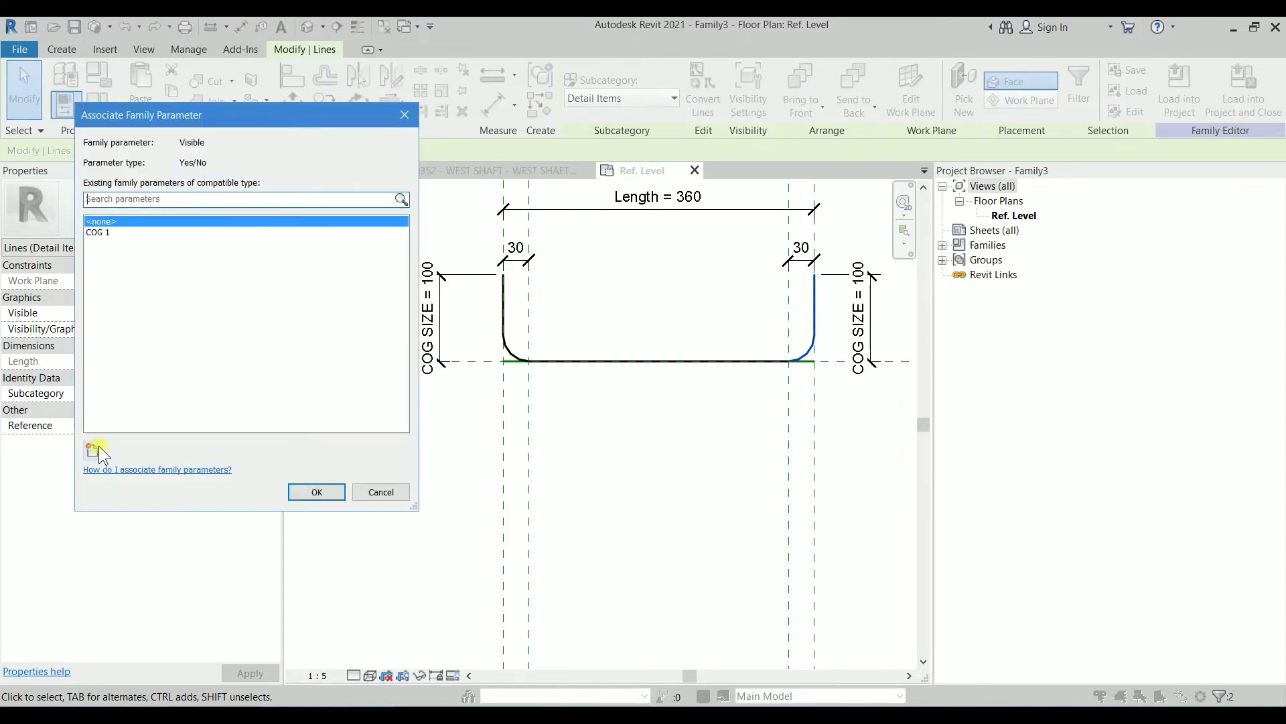
pyautogui.click(94, 449)
pyautogui.click(1022, 380)
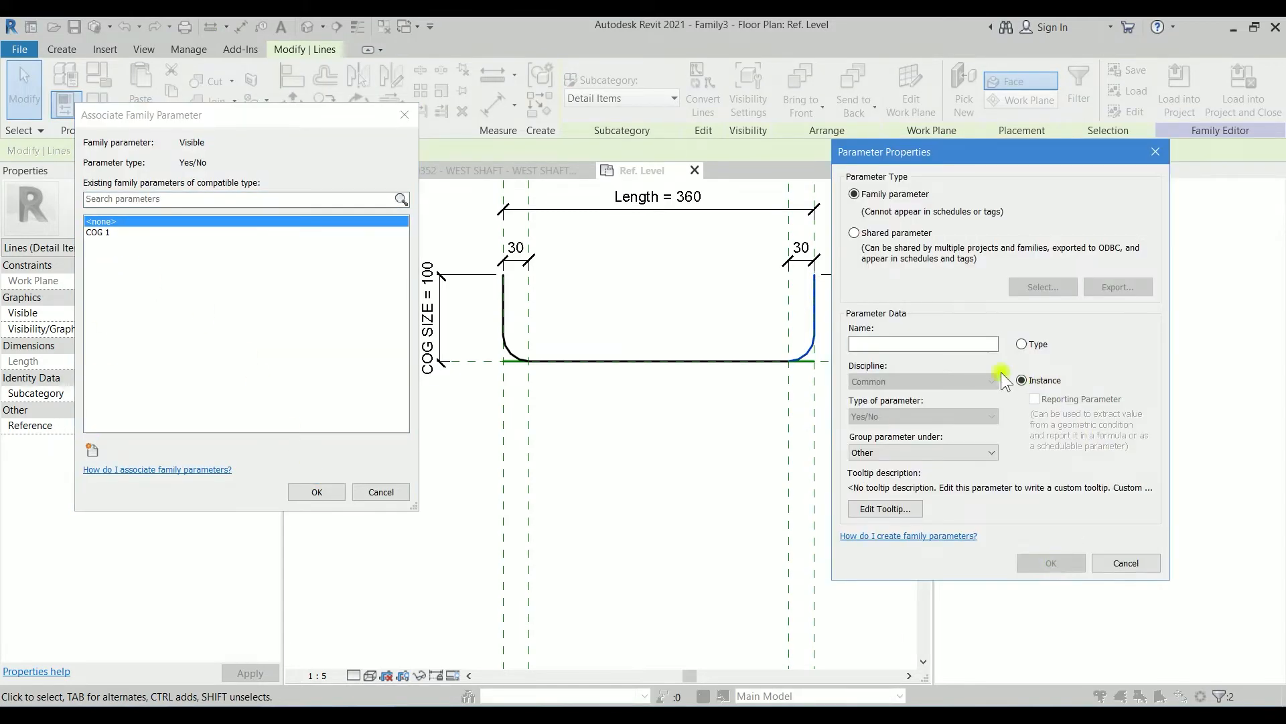
pyautogui.click(974, 344)
pyautogui.write('COG 2')
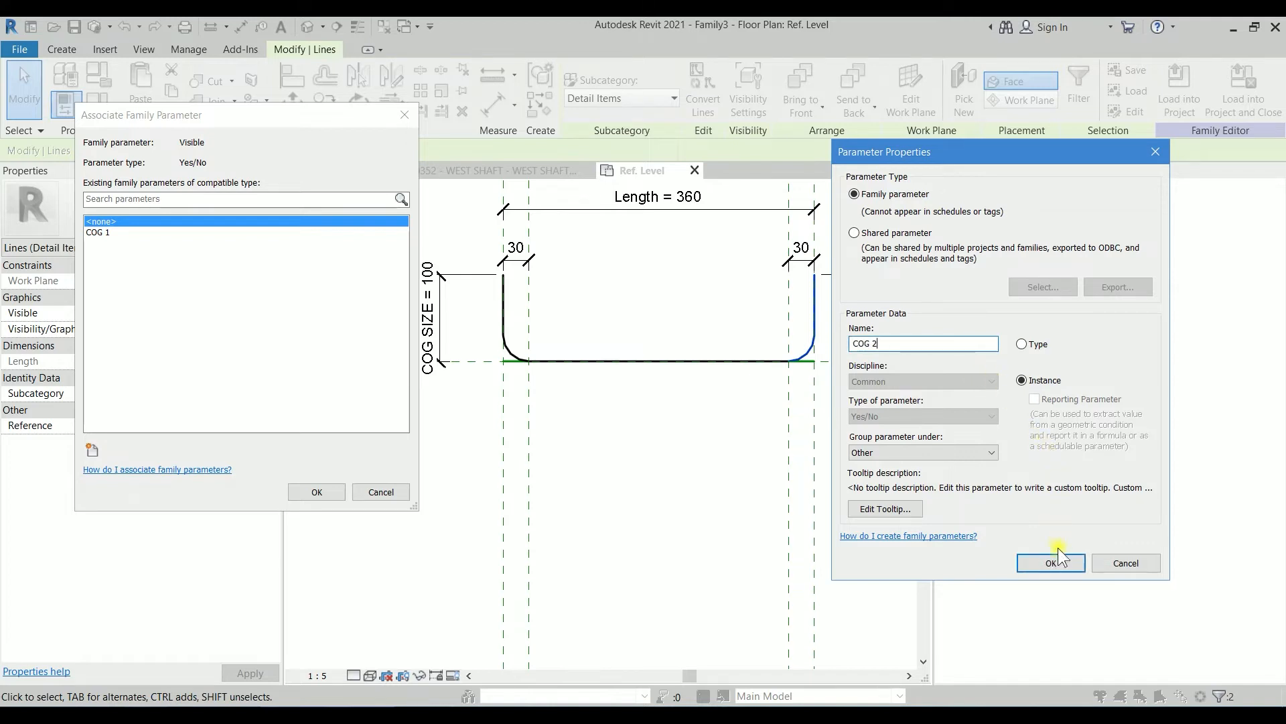
pyautogui.click(955, 450)
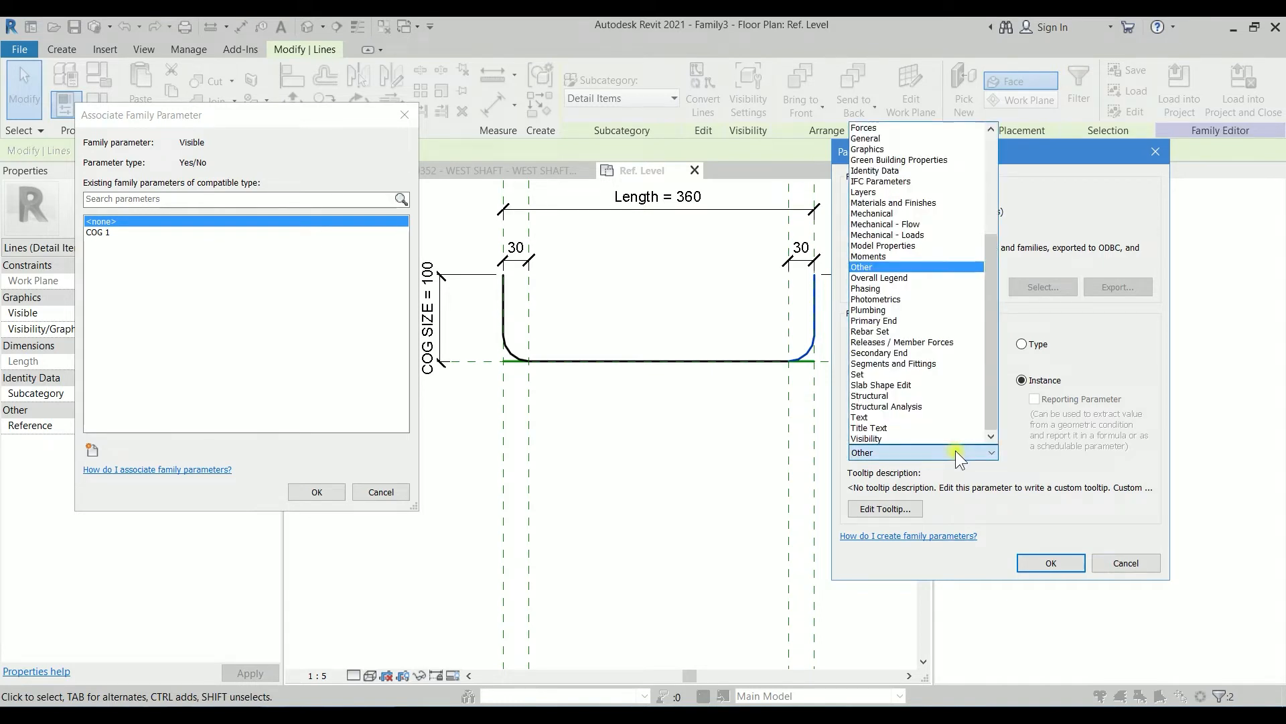
pyautogui.click(871, 149)
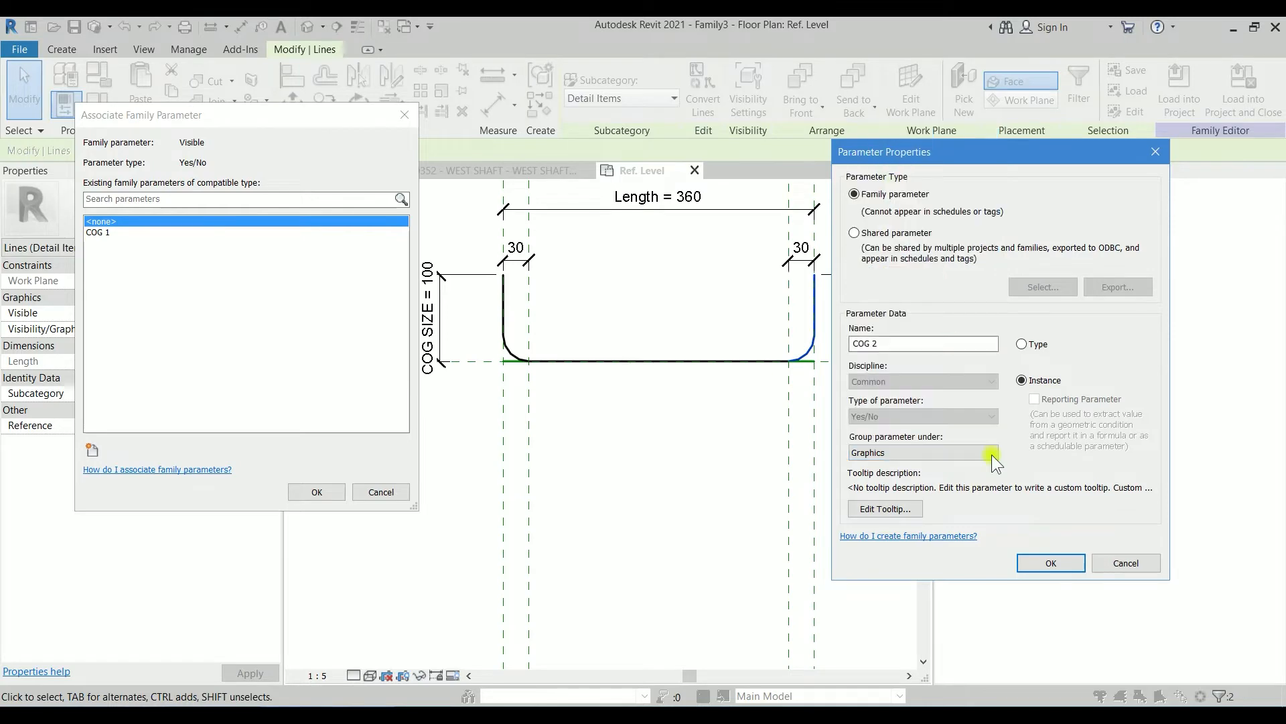
pyautogui.click(1051, 562)
pyautogui.click(318, 492)
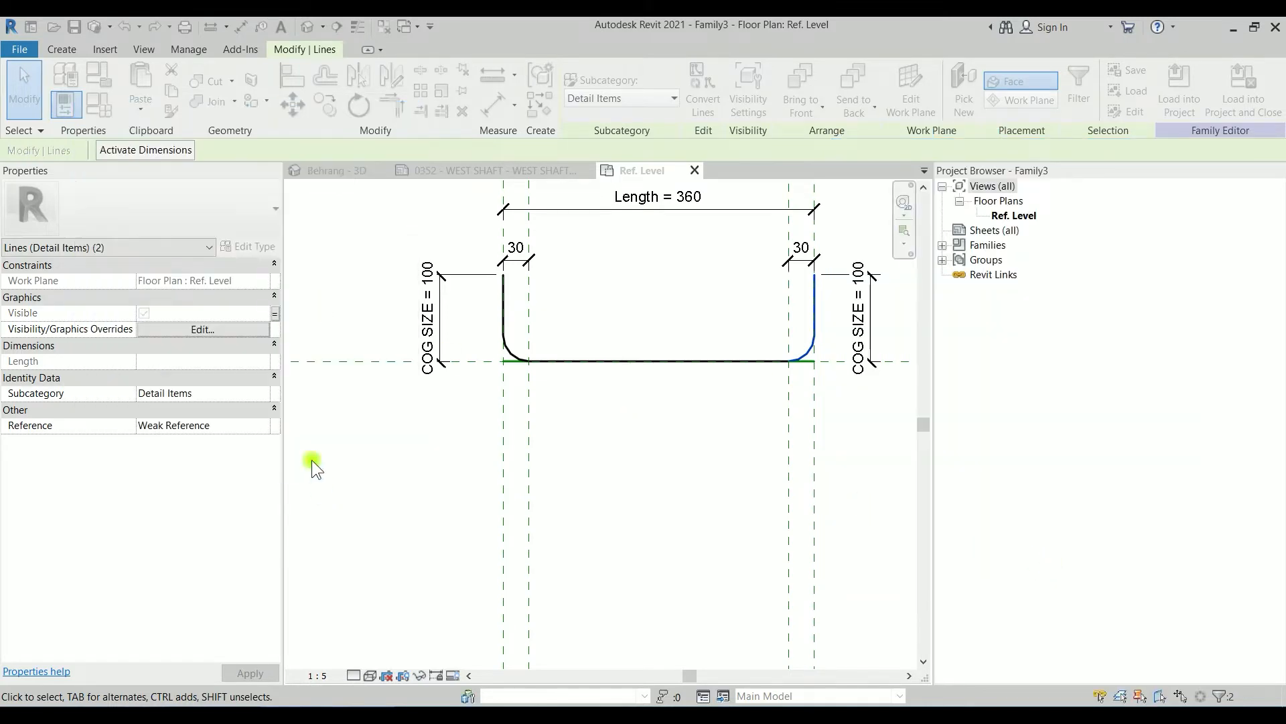
# Regroup the COG 1 parameter under Graphics in the family types and clear the line selection.
pyautogui.click(102, 107)
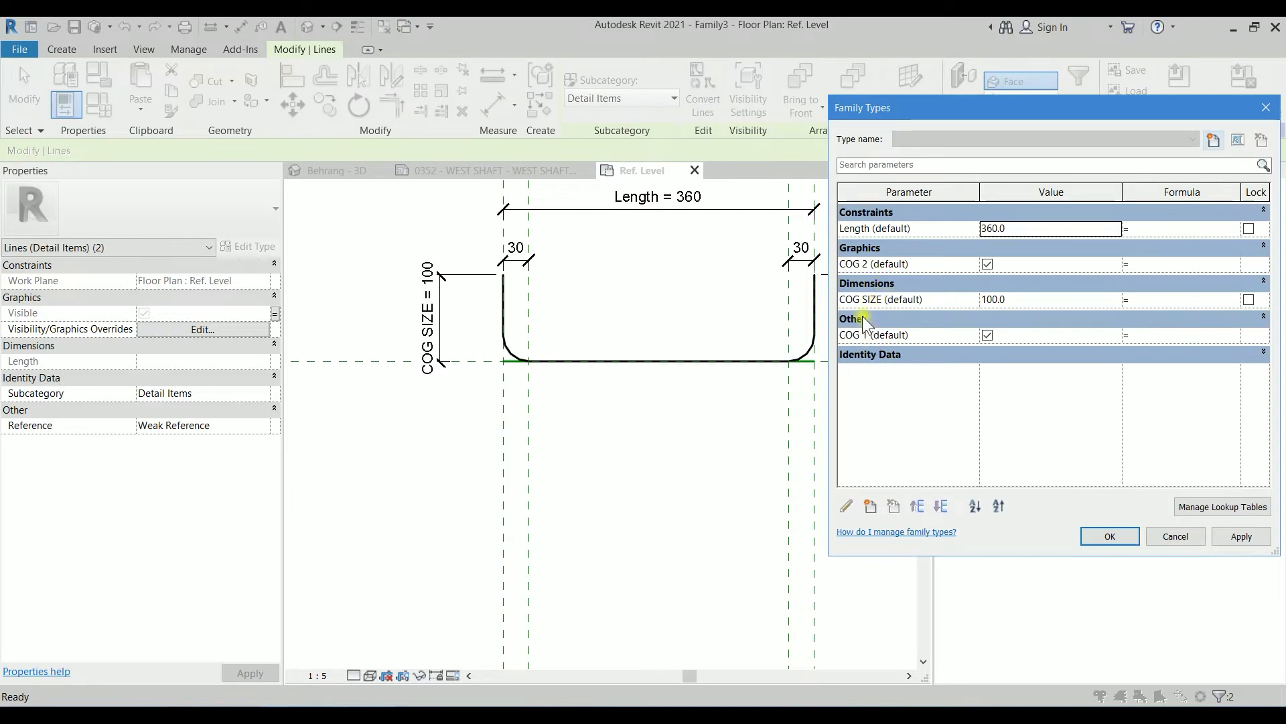
pyautogui.click(870, 335)
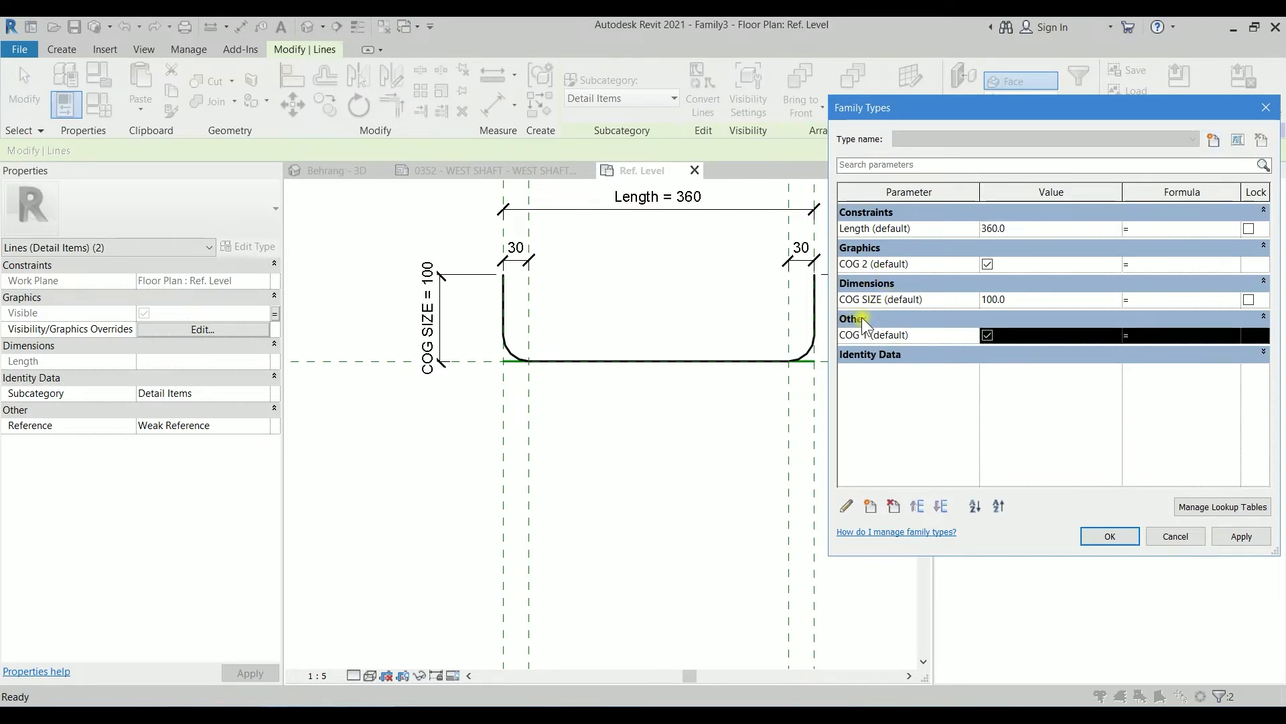
pyautogui.click(849, 502)
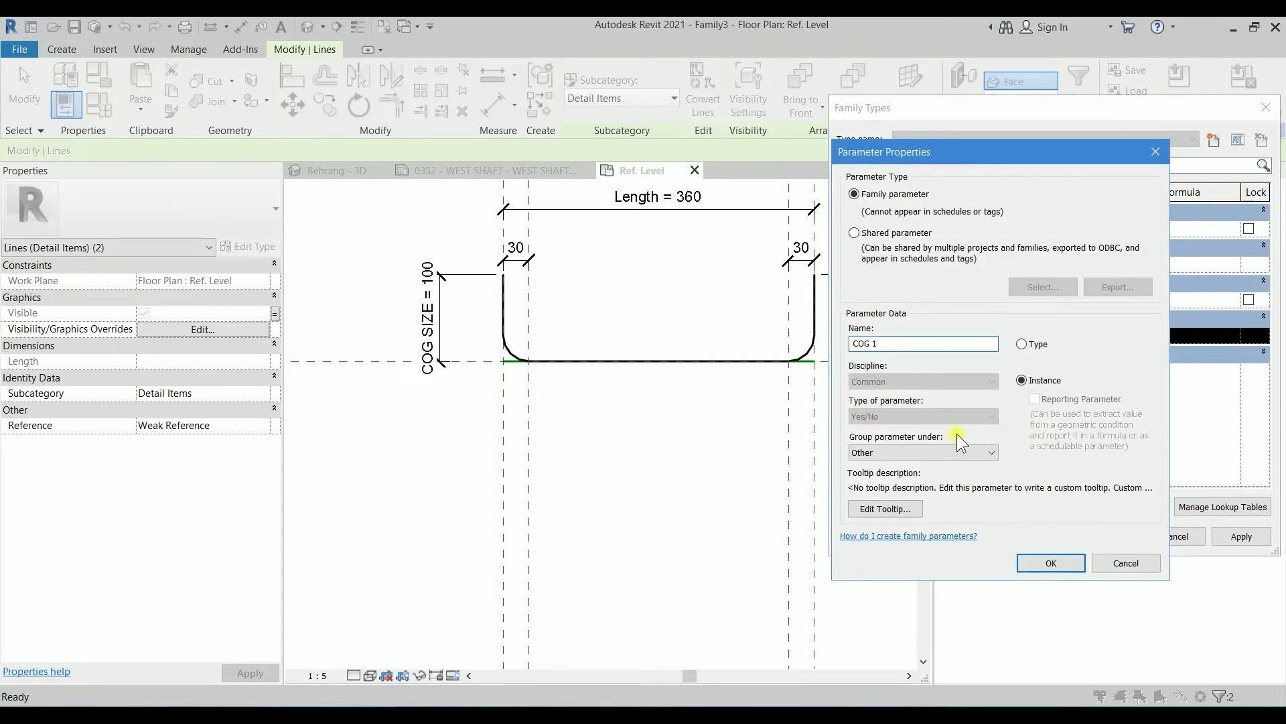
pyautogui.click(943, 452)
pyautogui.press('g')
pyautogui.press('r')
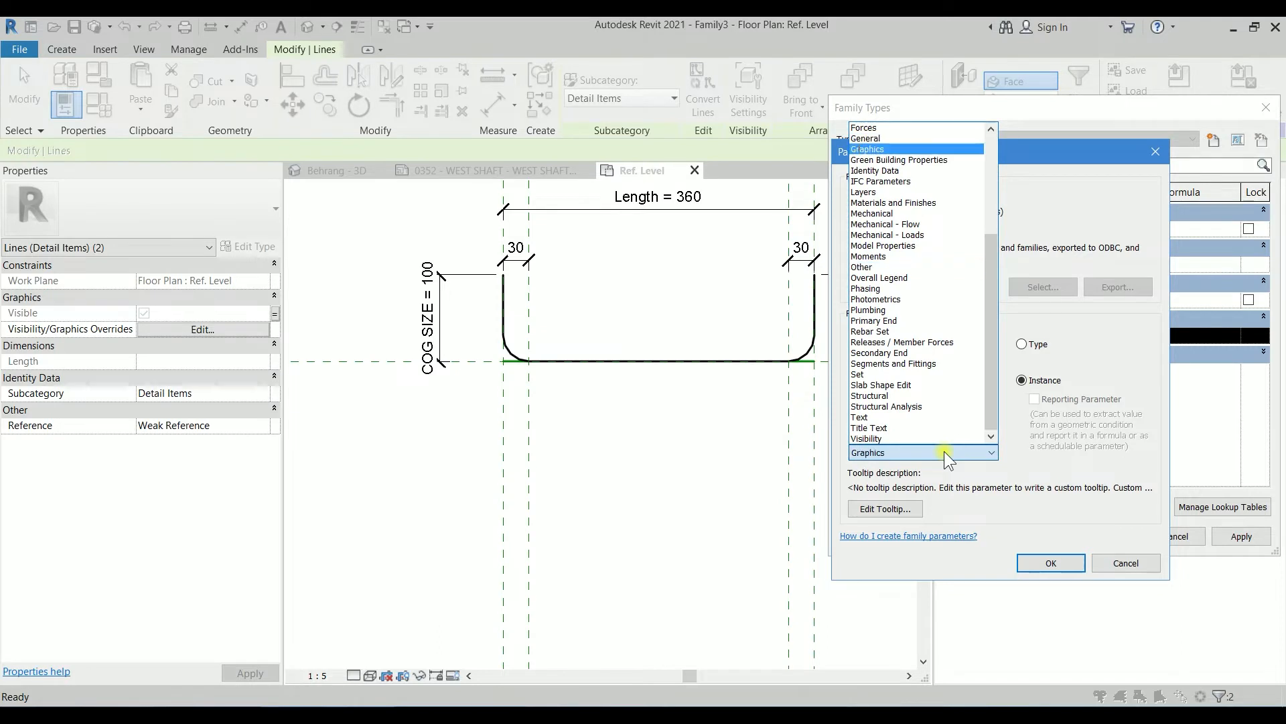
pyautogui.click(867, 149)
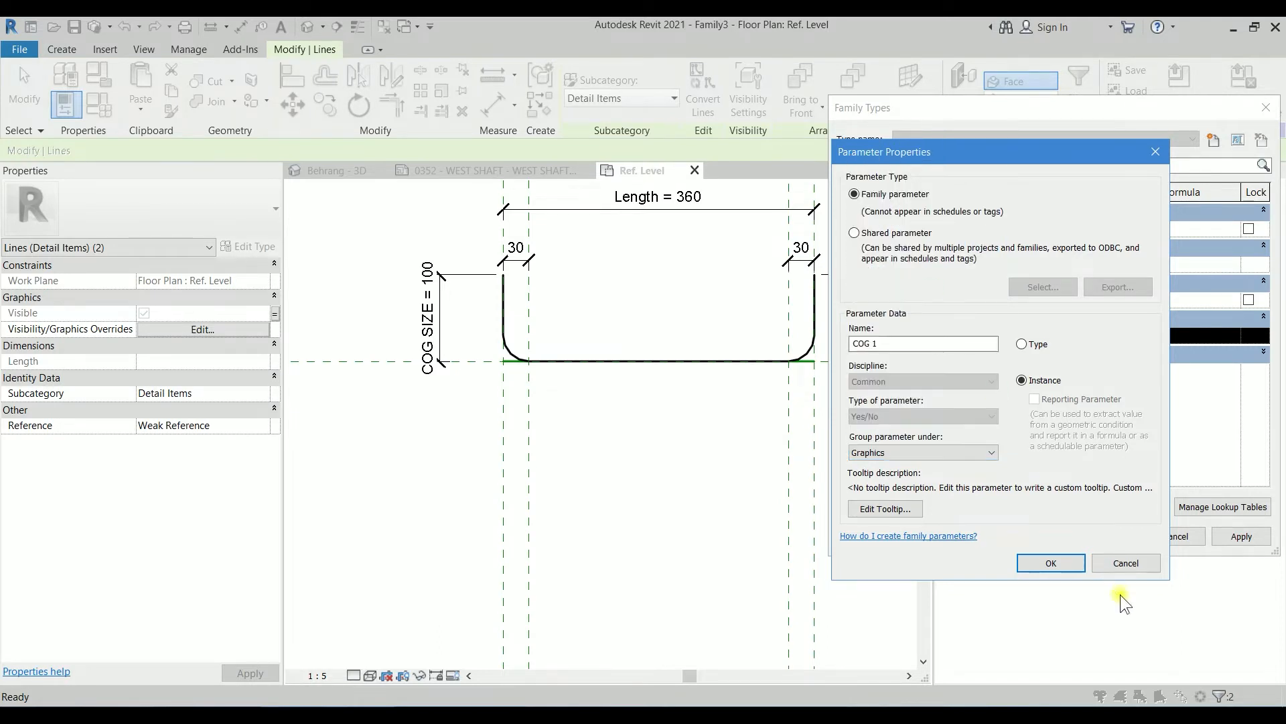
pyautogui.click(1062, 563)
pyautogui.click(1120, 533)
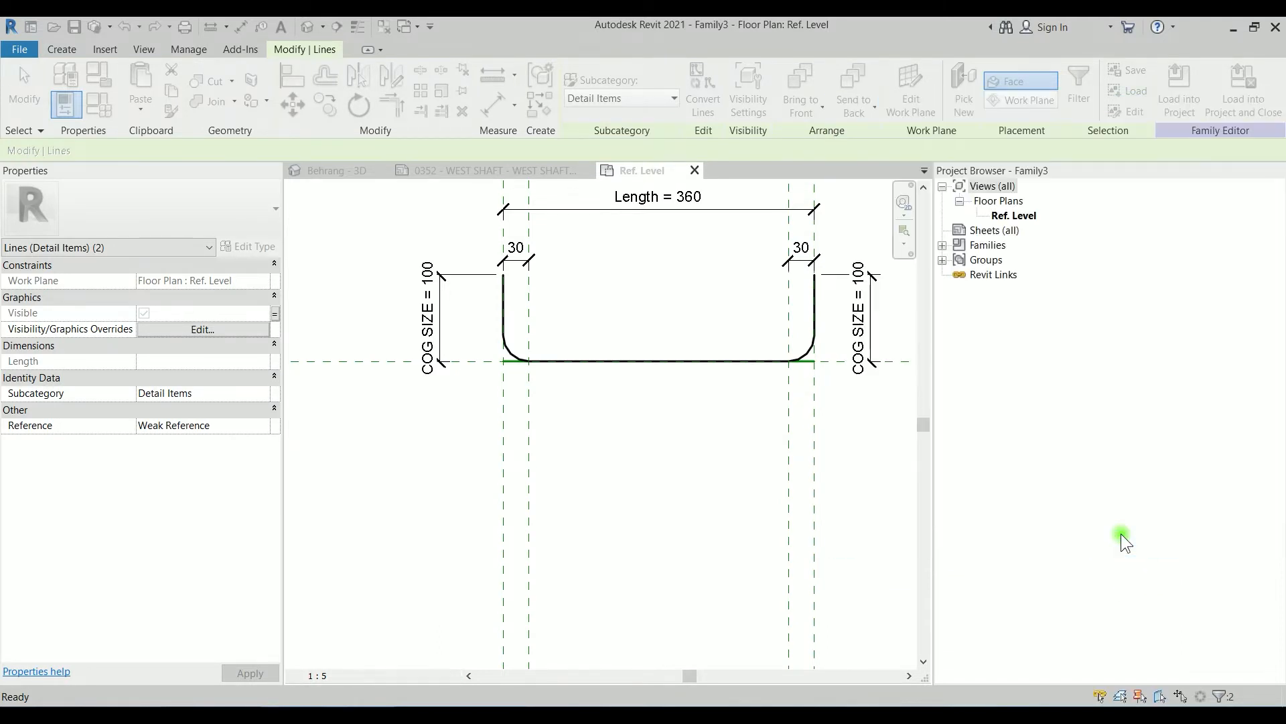
pyautogui.press('Escape')
# Draw a 30-long detail line from the bottom bar's left end to the outer left reference plane, under the fillet.
pyautogui.moveTo(598, 381); pyautogui.dragTo(540, 395, button='middle')
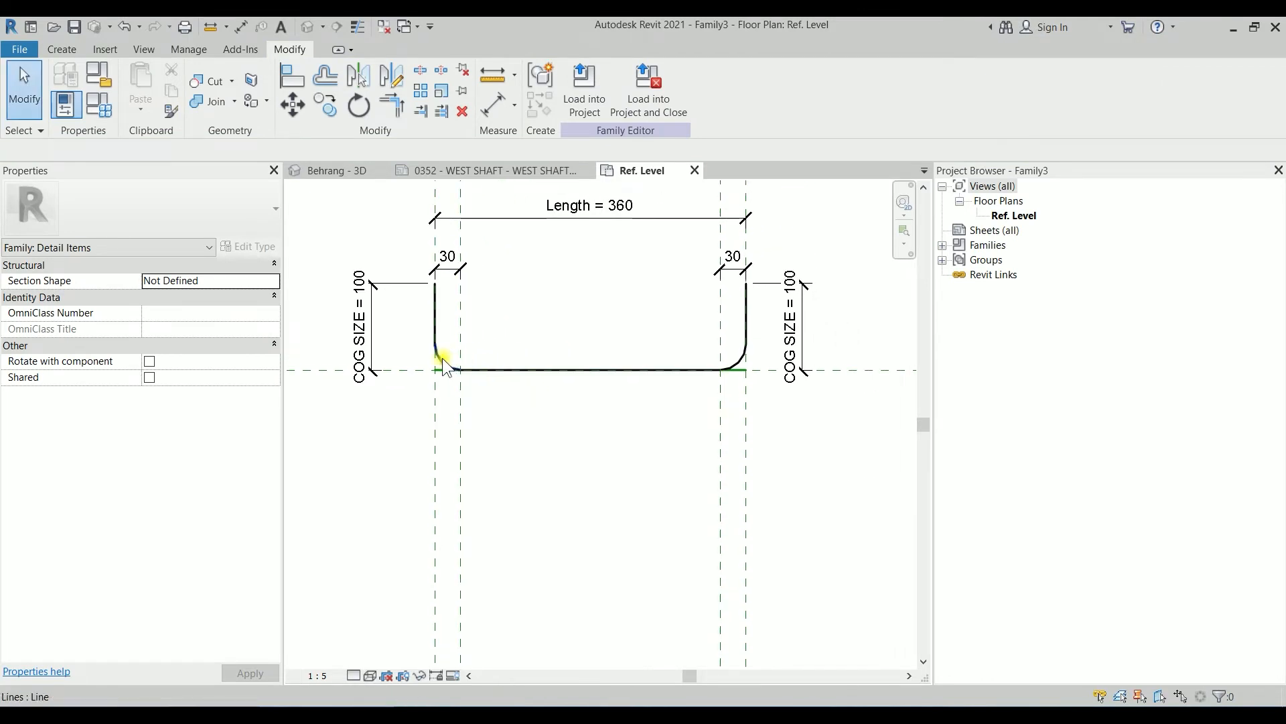
pyautogui.scroll(4, 442, 357)
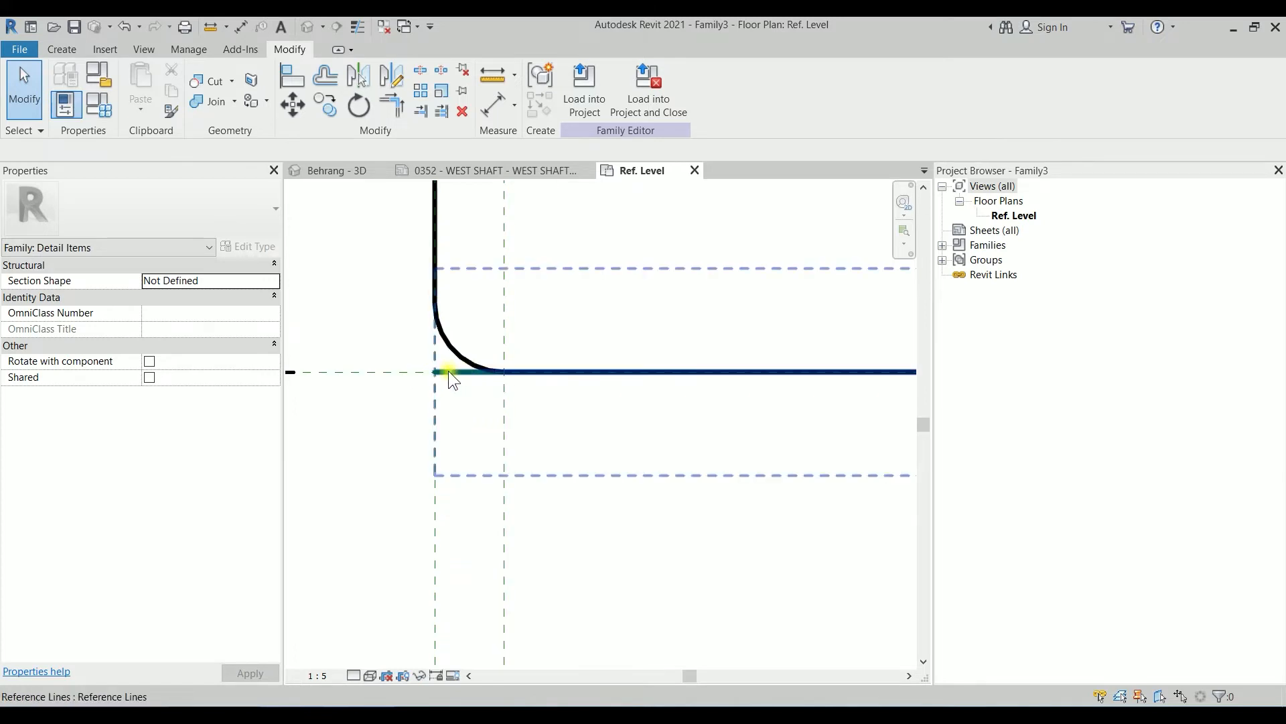
pyautogui.click(567, 372)
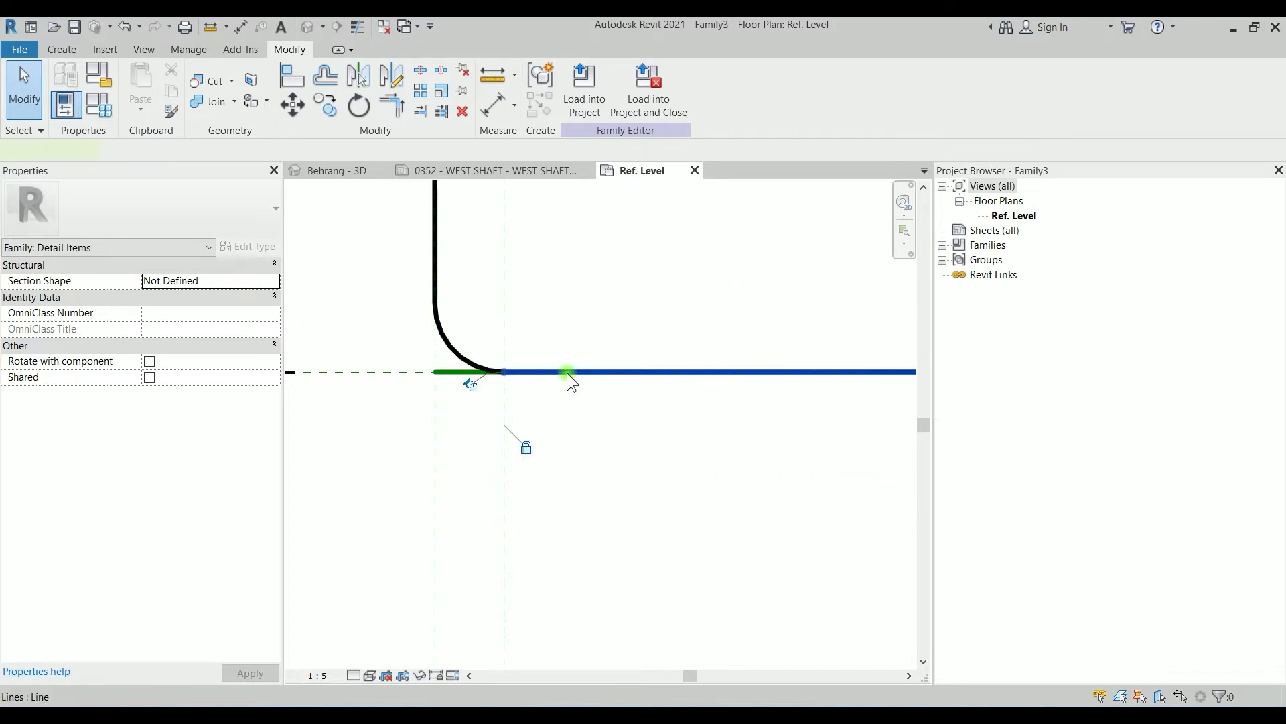
pyautogui.click(71, 51)
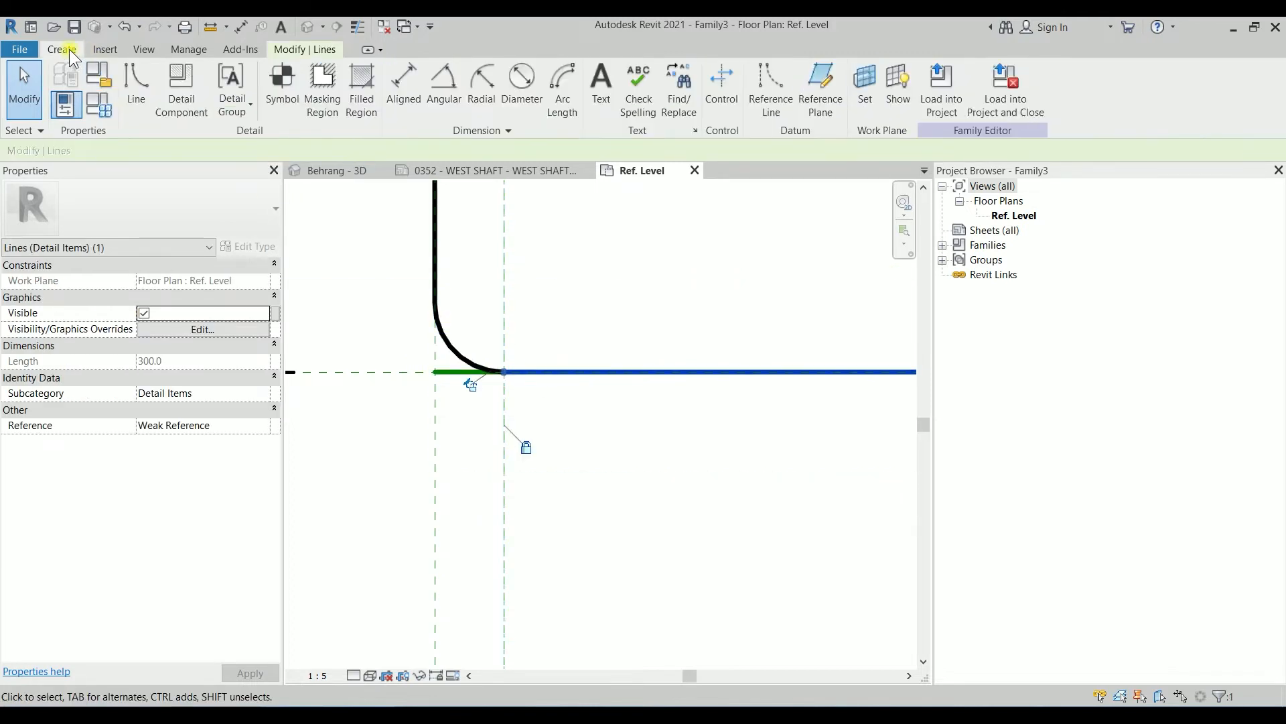
pyautogui.click(144, 97)
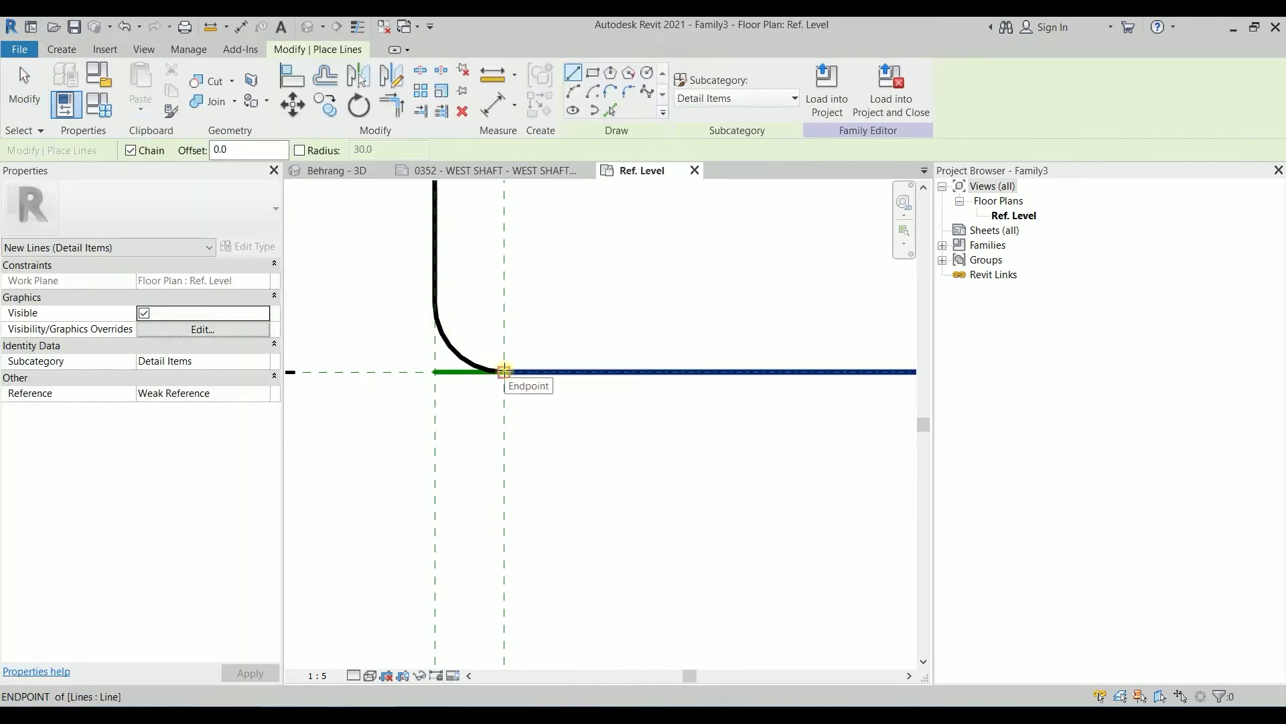
pyautogui.click(504, 371)
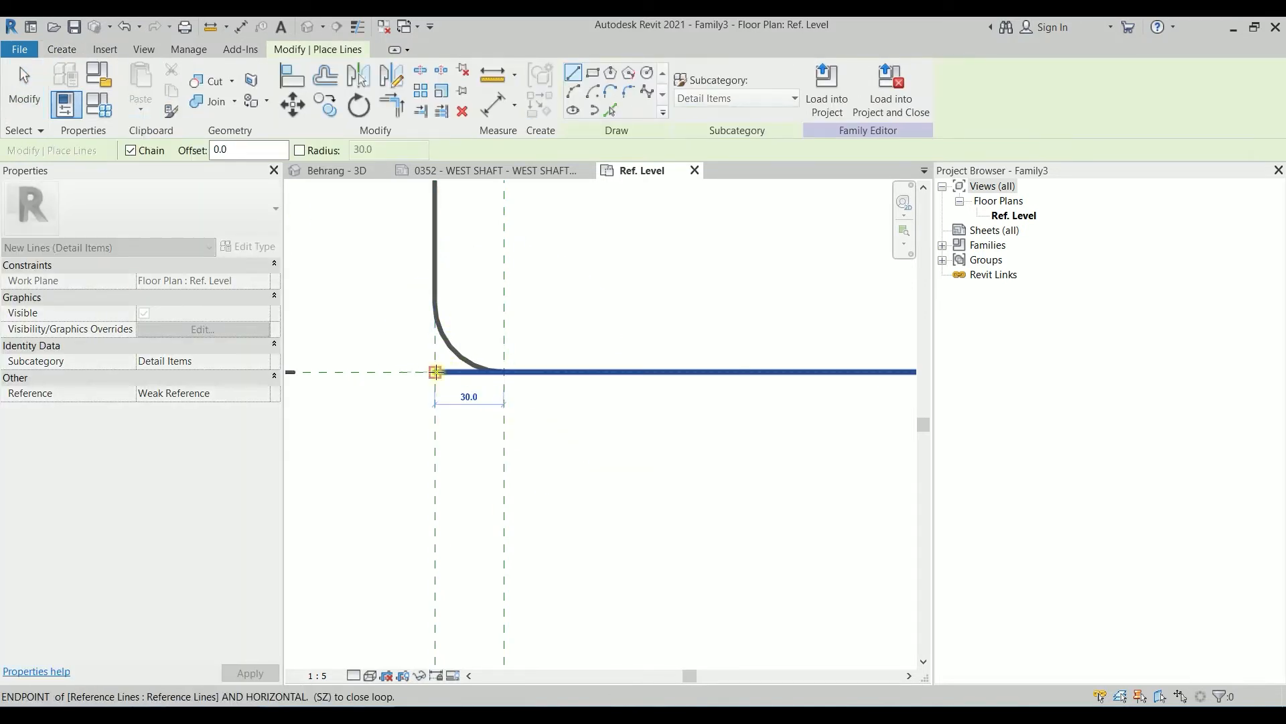
pyautogui.click(436, 372)
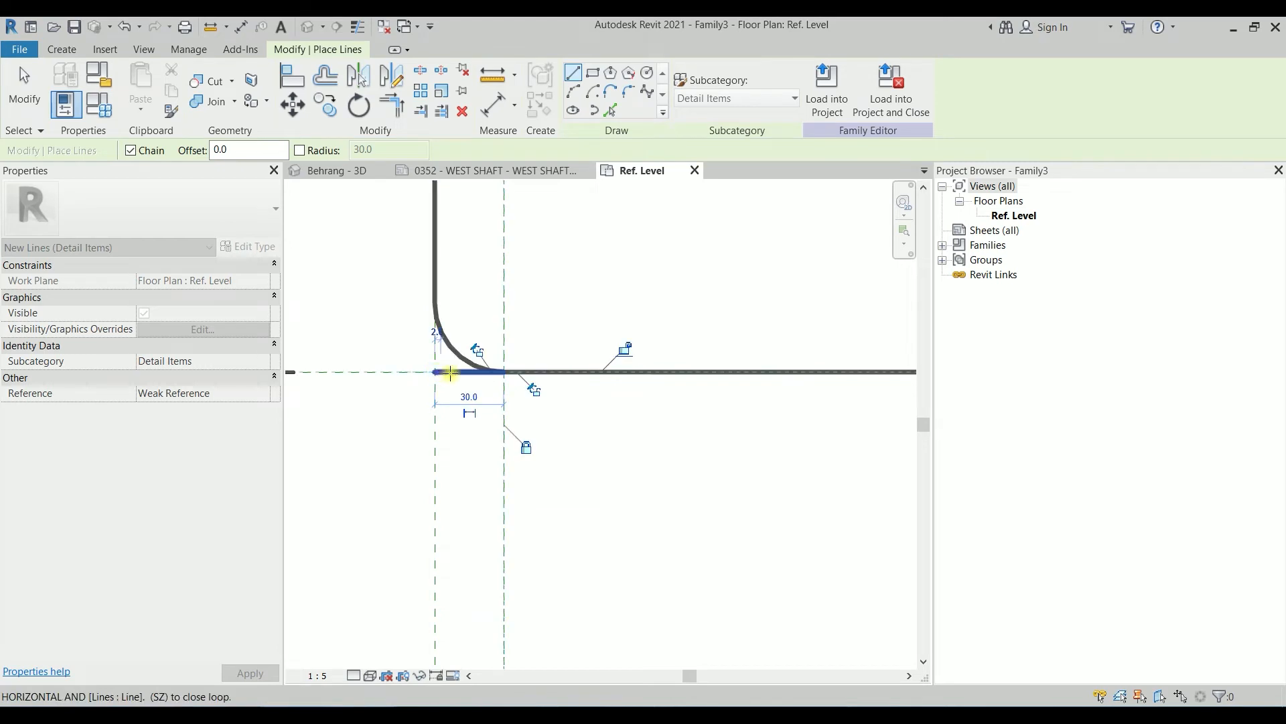
pyautogui.press('Escape')
# Draw a matching 30-long detail line from the bottom bar's right end to the outer right reference plane.
pyautogui.scroll(-1, 729, 431)
pyautogui.scroll(-3, 826, 439)
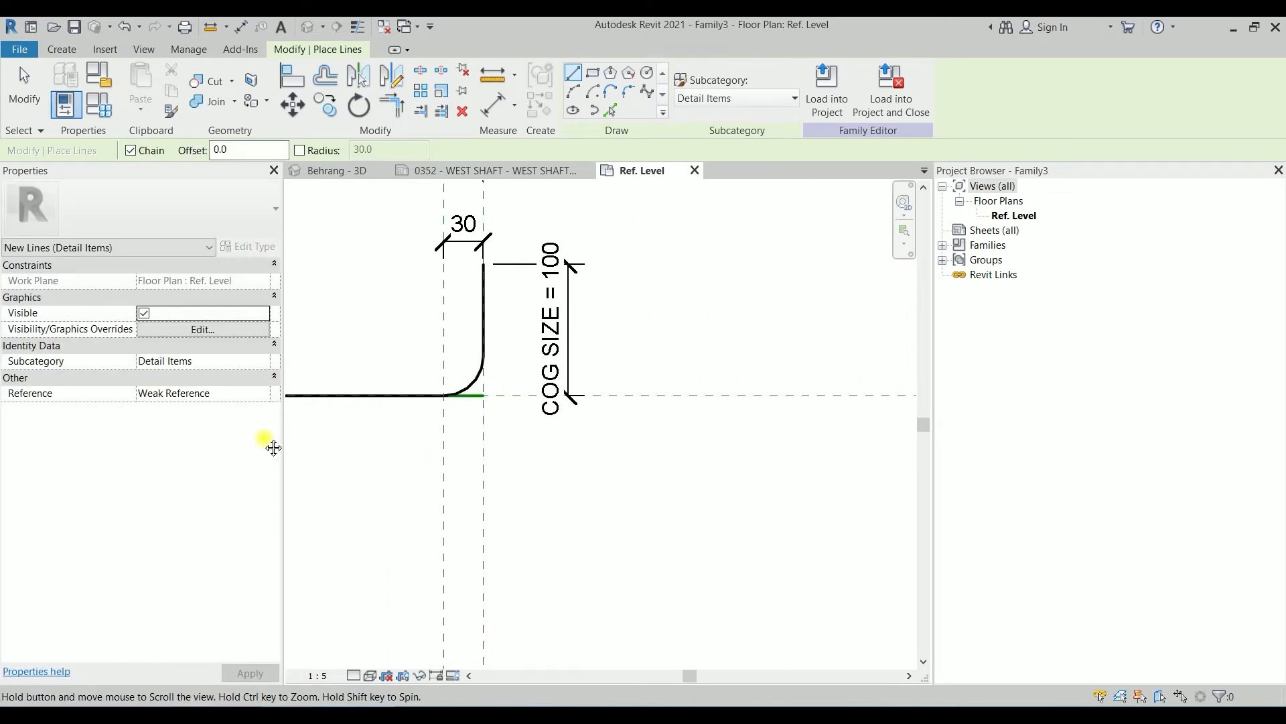
pyautogui.scroll(5, 456, 394)
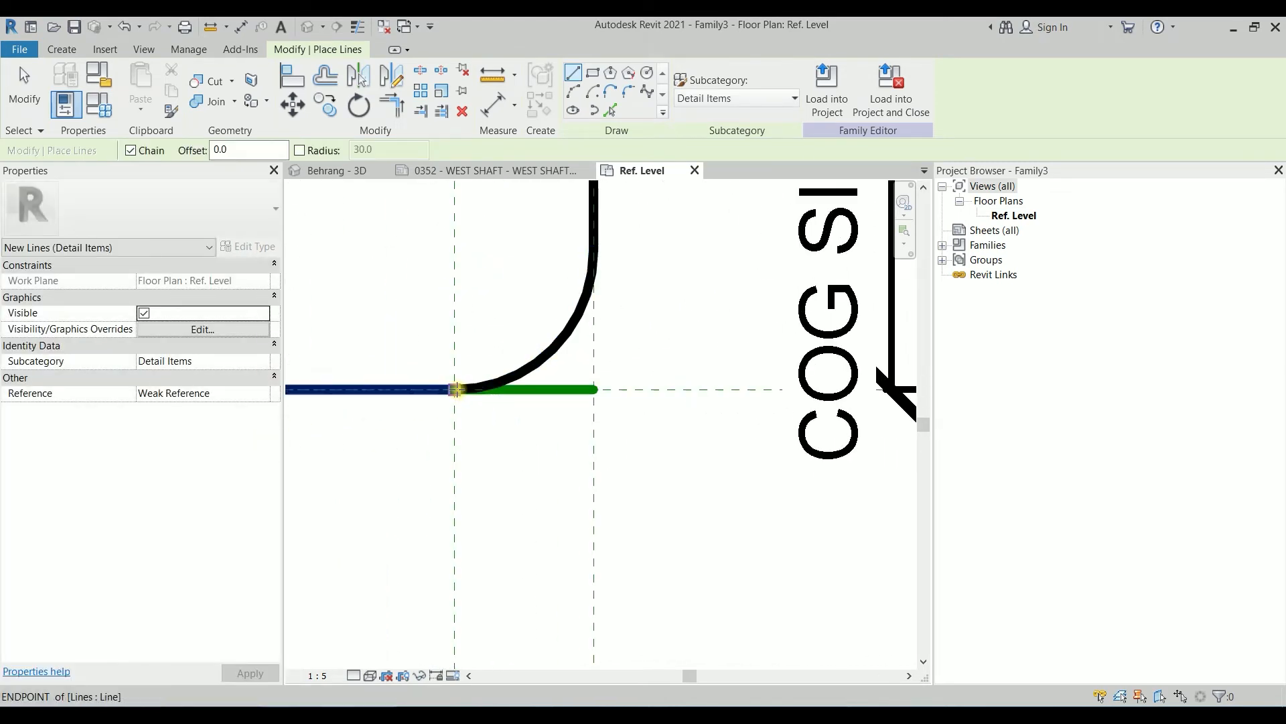
pyautogui.click(457, 388)
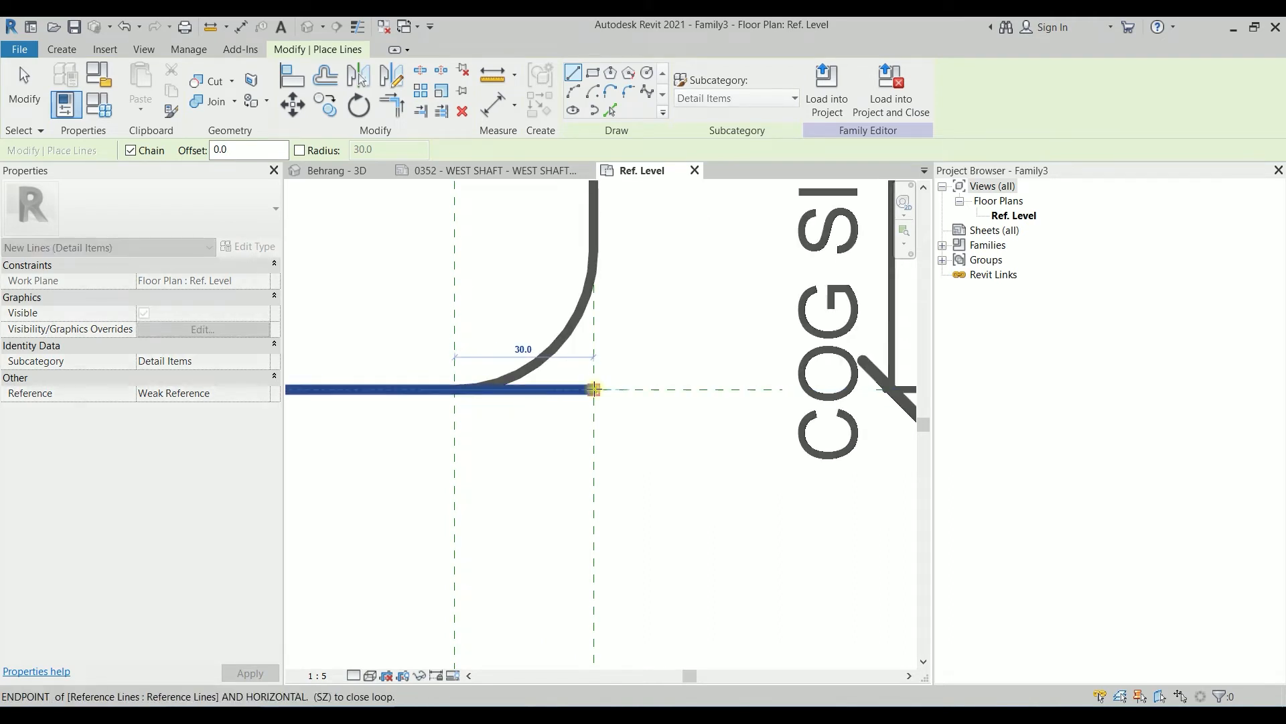
pyautogui.click(594, 388)
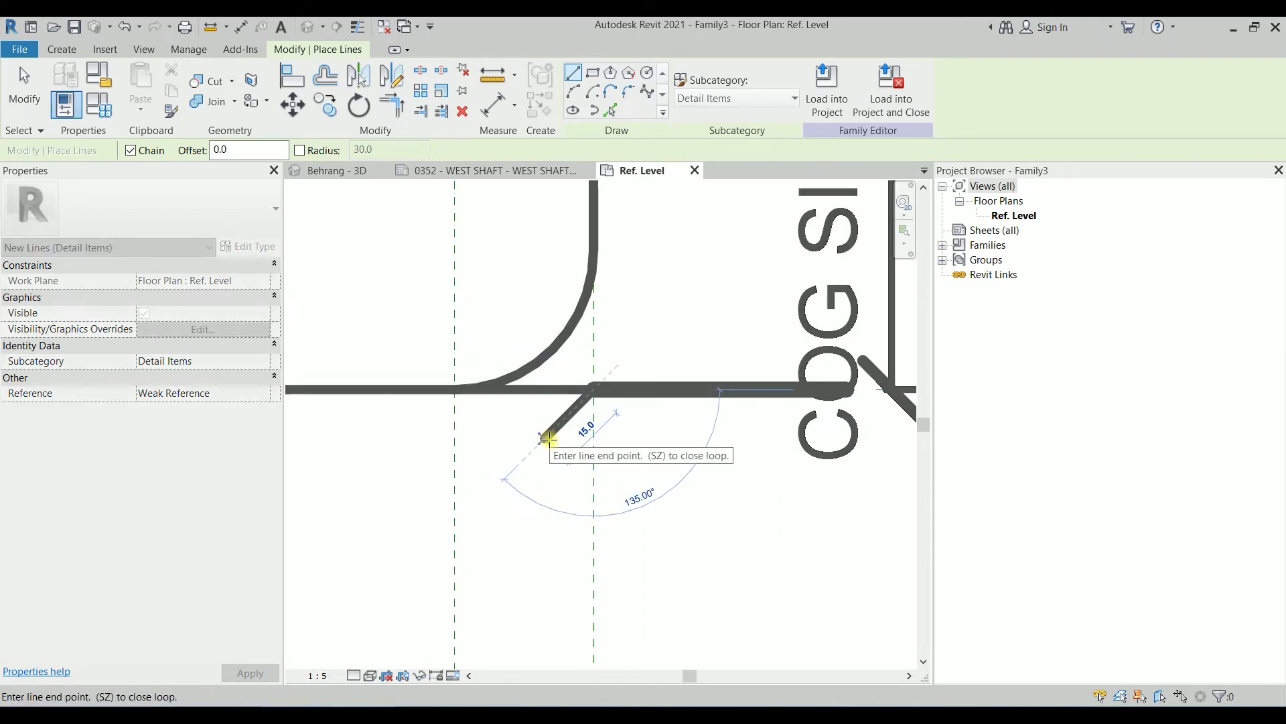
pyautogui.press('Escape')
pyautogui.press('Escape')
# Flex the bar by moving the outer right reference plane outward to a length of about 405.
pyautogui.scroll(-5, 549, 439)
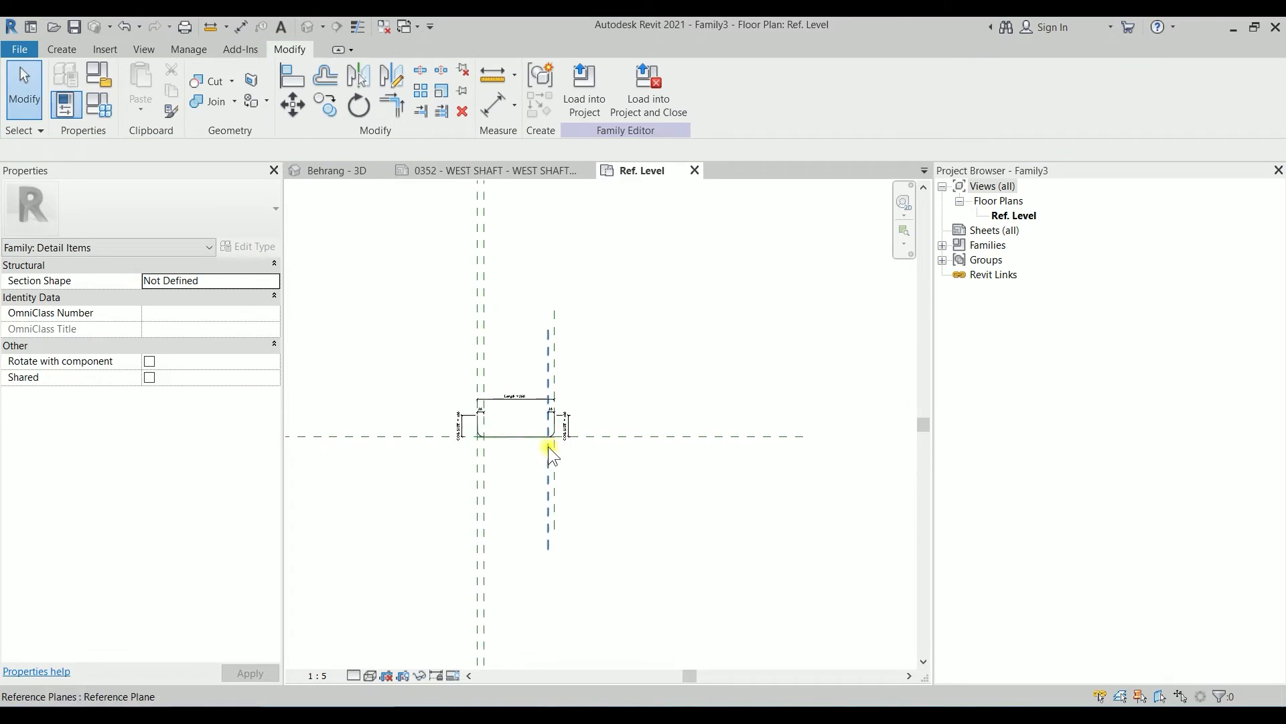
pyautogui.scroll(5, 548, 446)
pyautogui.click(580, 441)
pyautogui.scroll(-2, 581, 441)
pyautogui.moveTo(580, 442); pyautogui.dragTo(674, 439, button='middle')
pyautogui.scroll(1, 675, 460)
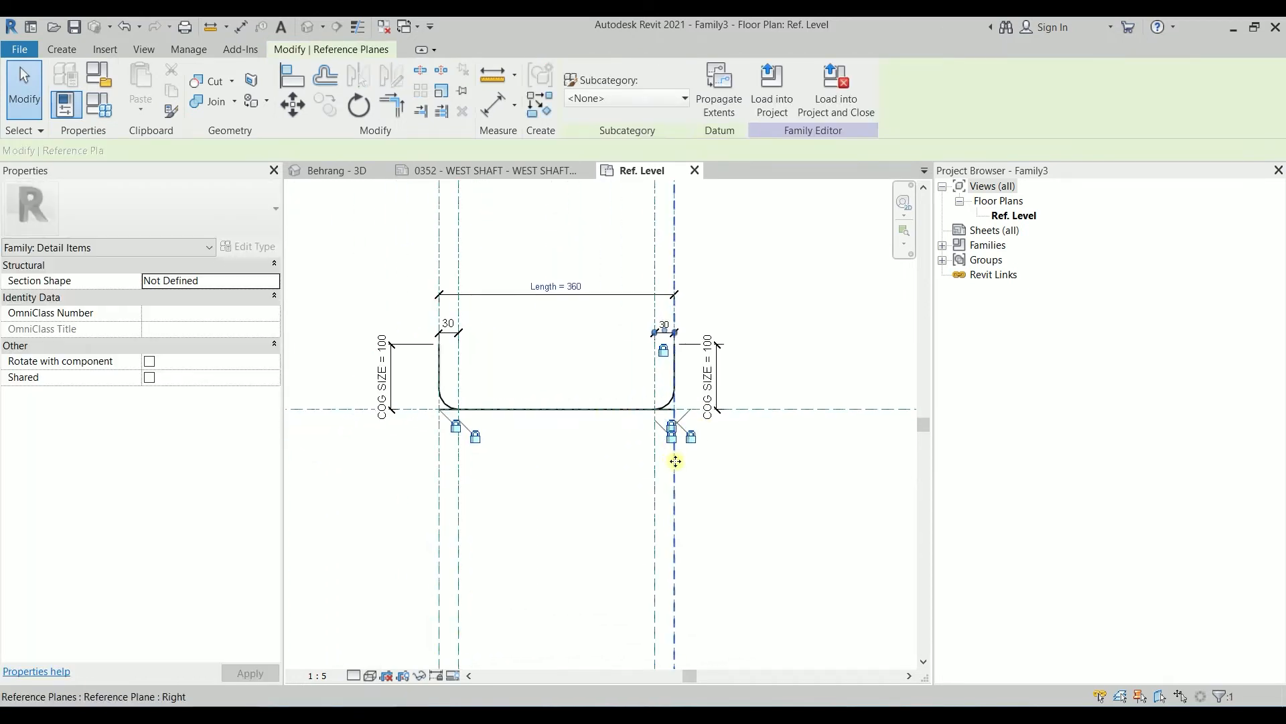
pyautogui.scroll(2, 676, 461)
pyautogui.moveTo(674, 461); pyautogui.dragTo(735, 478)
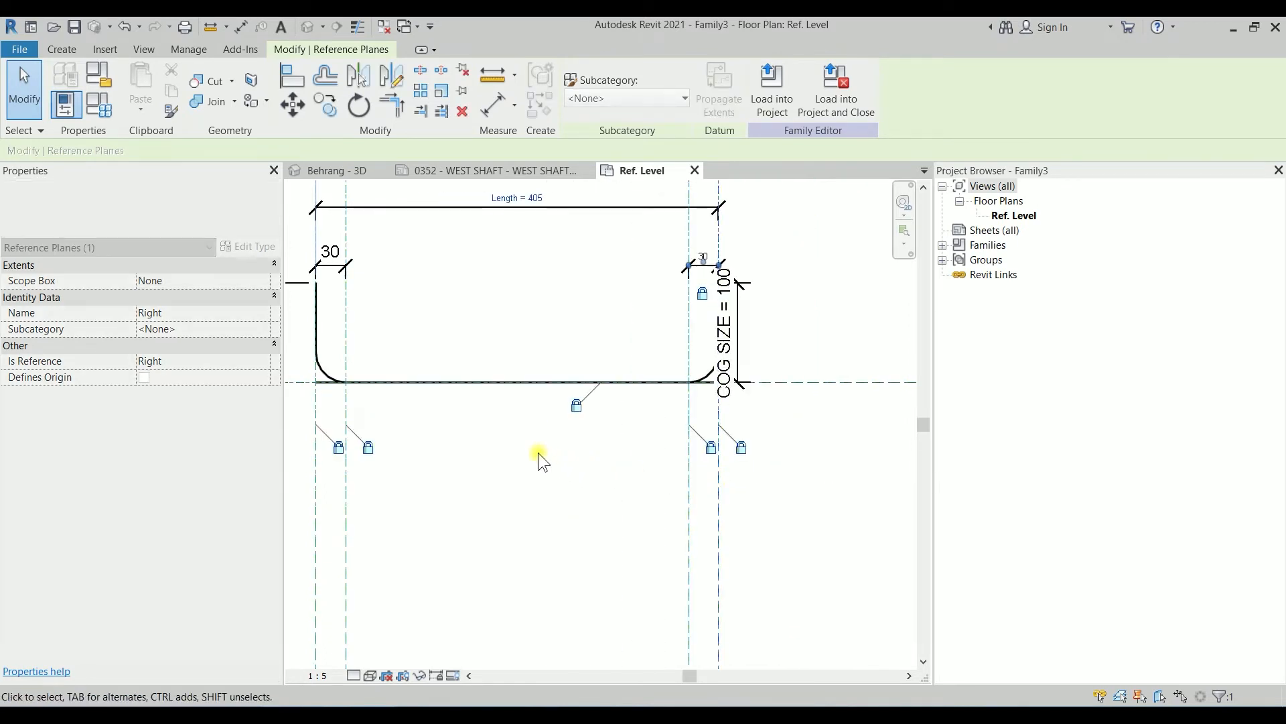
# Link the visibility of the 30-long line under the left fillet to a new instance family parameter named A.
pyautogui.moveTo(537, 453); pyautogui.dragTo(678, 445, button='middle')
pyautogui.click(589, 407)
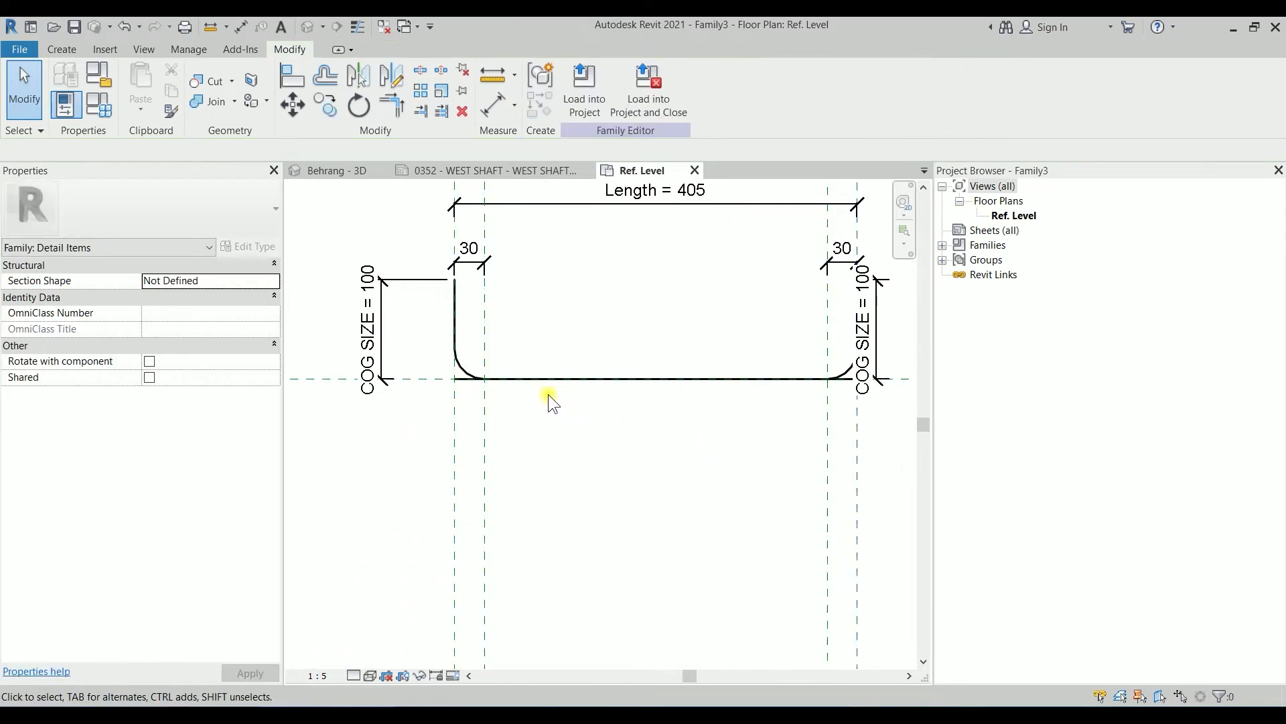
pyautogui.moveTo(561, 393); pyautogui.dragTo(442, 390, button='middle')
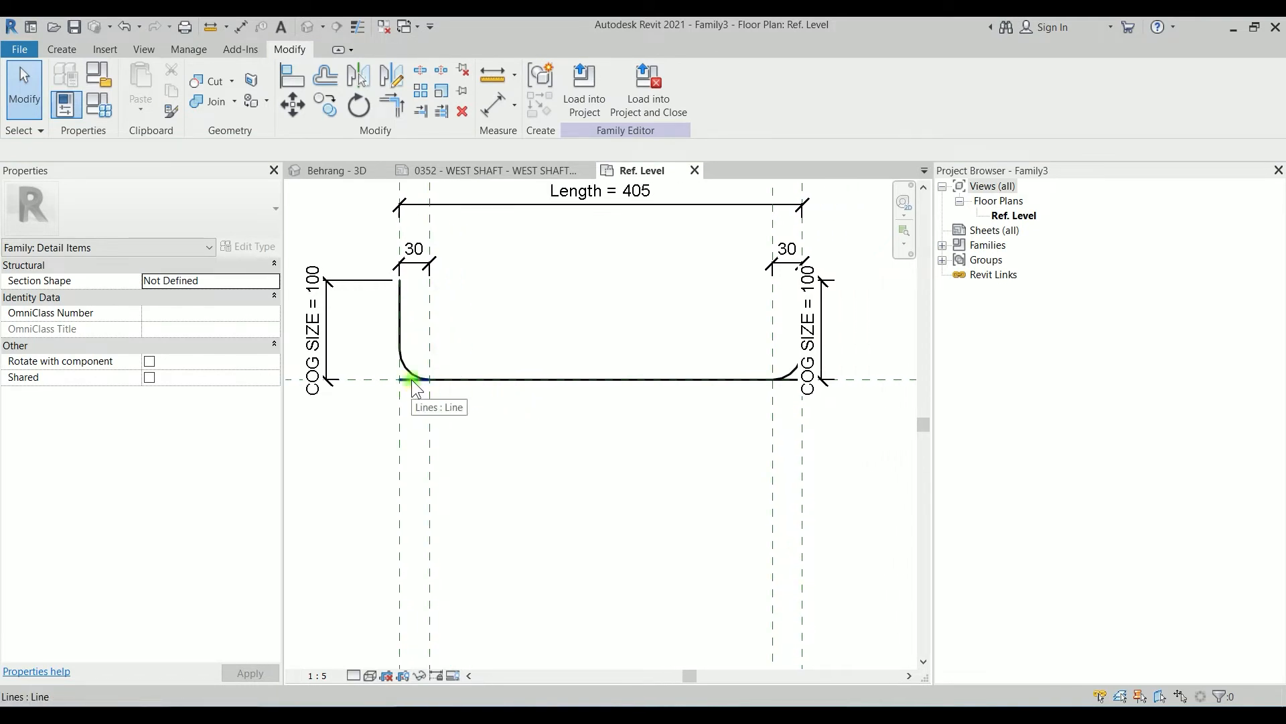
pyautogui.click(413, 381)
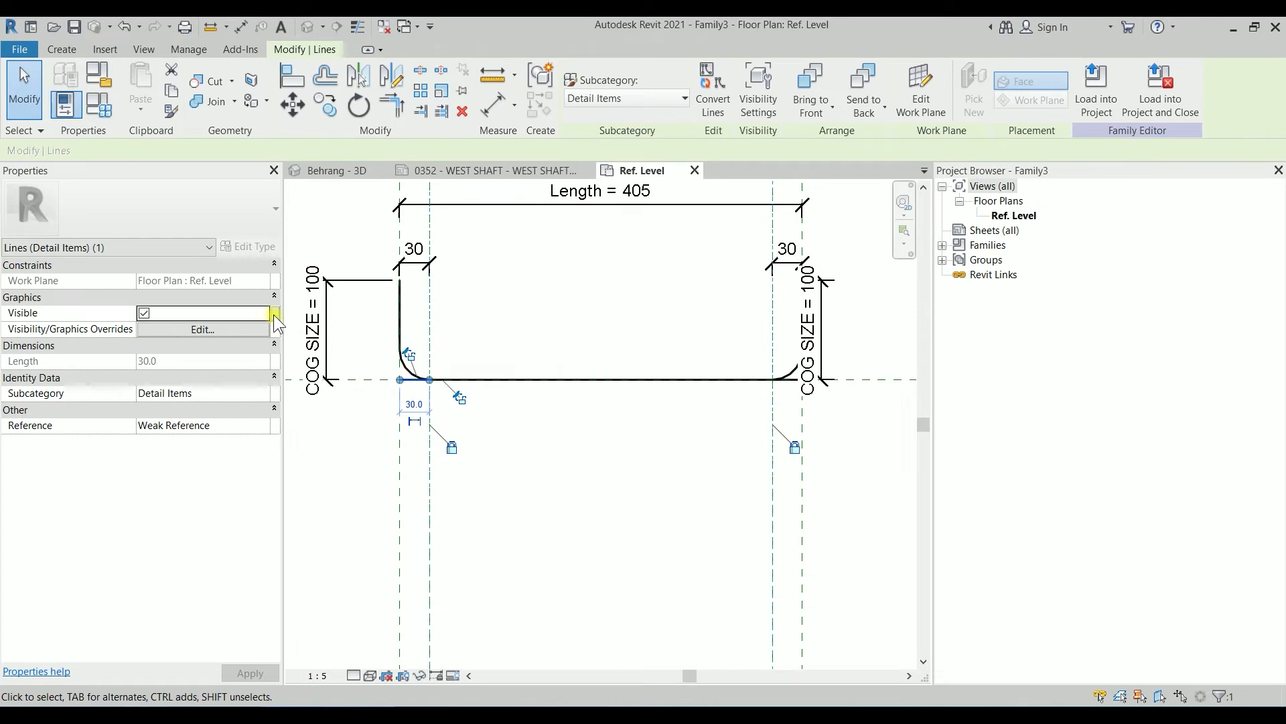
pyautogui.click(275, 315)
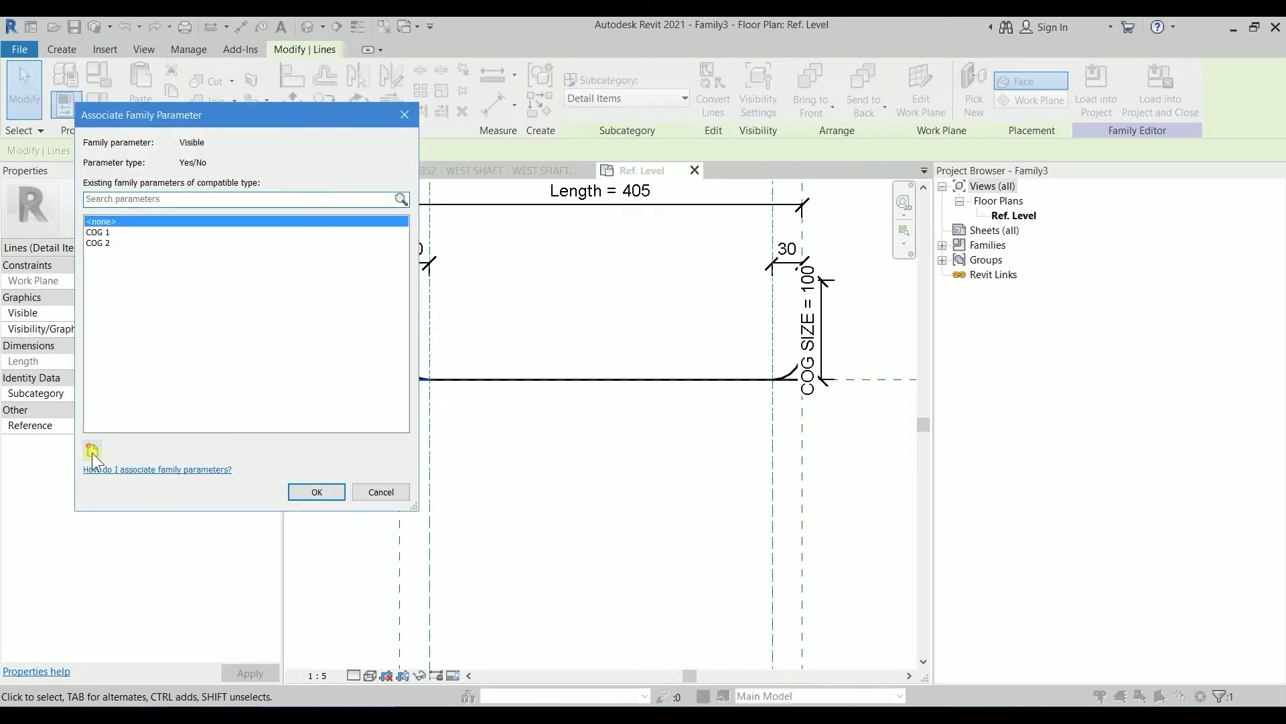
pyautogui.click(92, 451)
pyautogui.click(1018, 380)
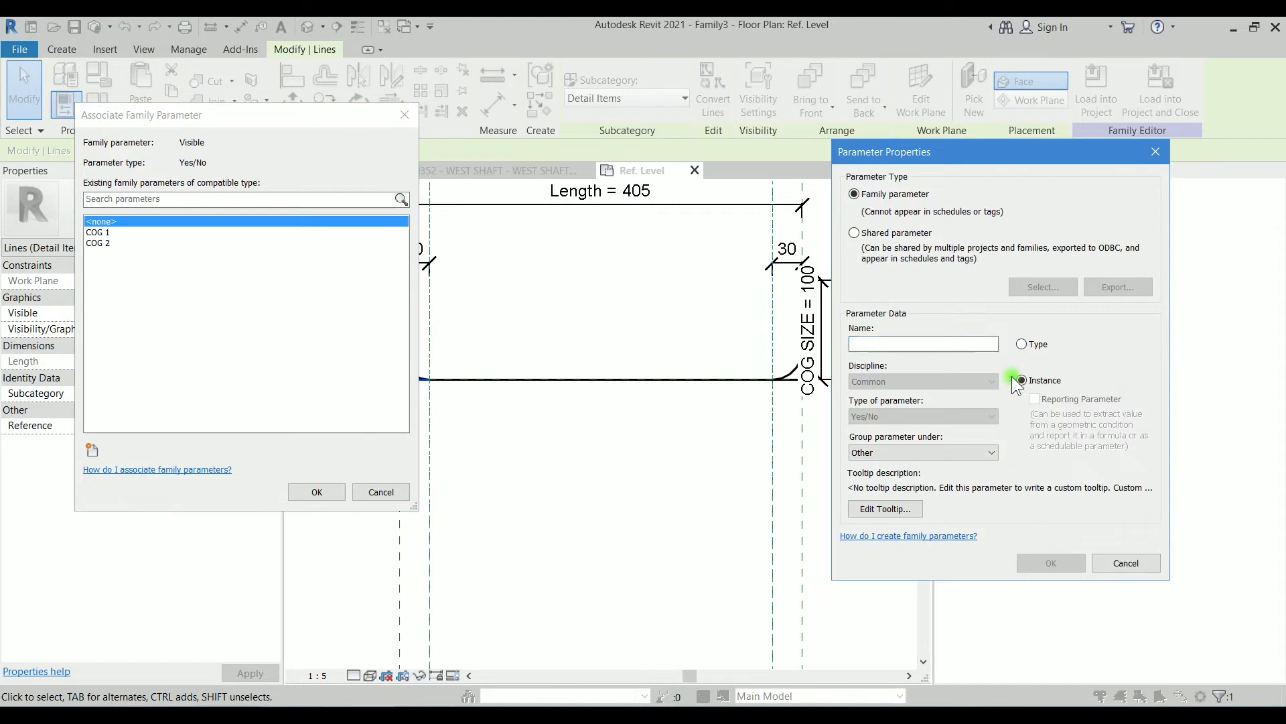
pyautogui.click(965, 343)
pyautogui.write('A')
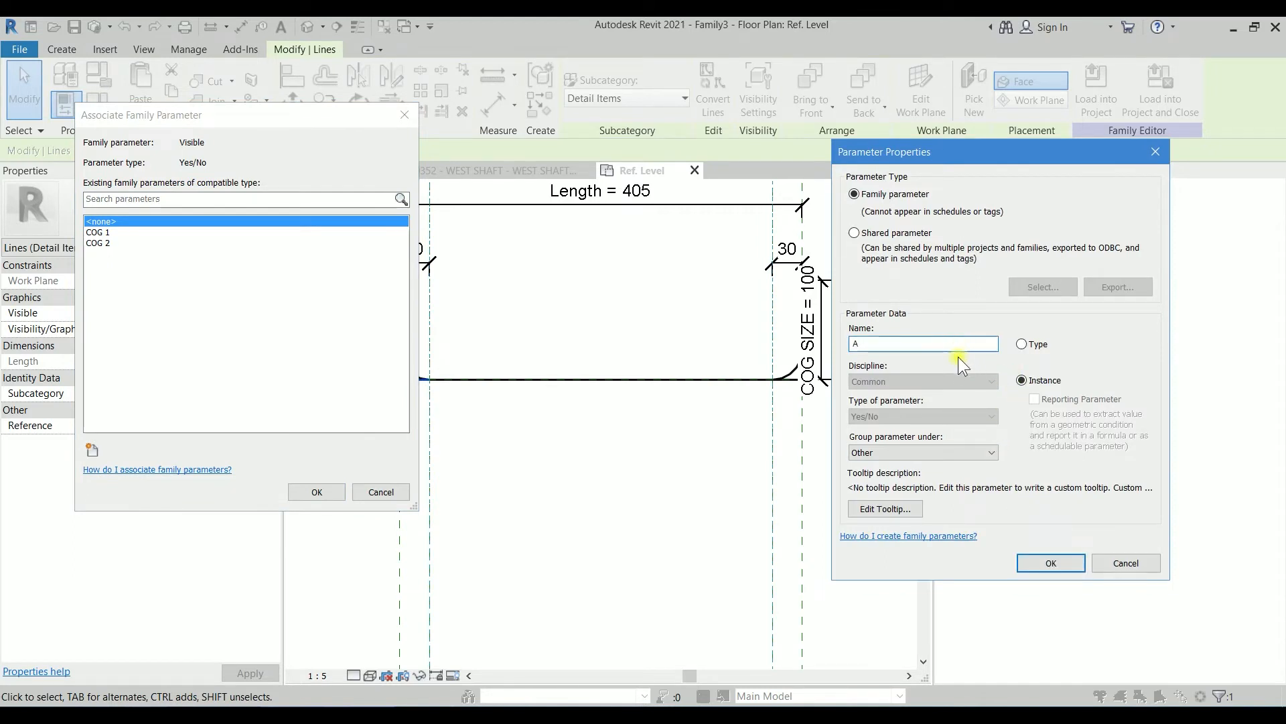
pyautogui.click(1047, 564)
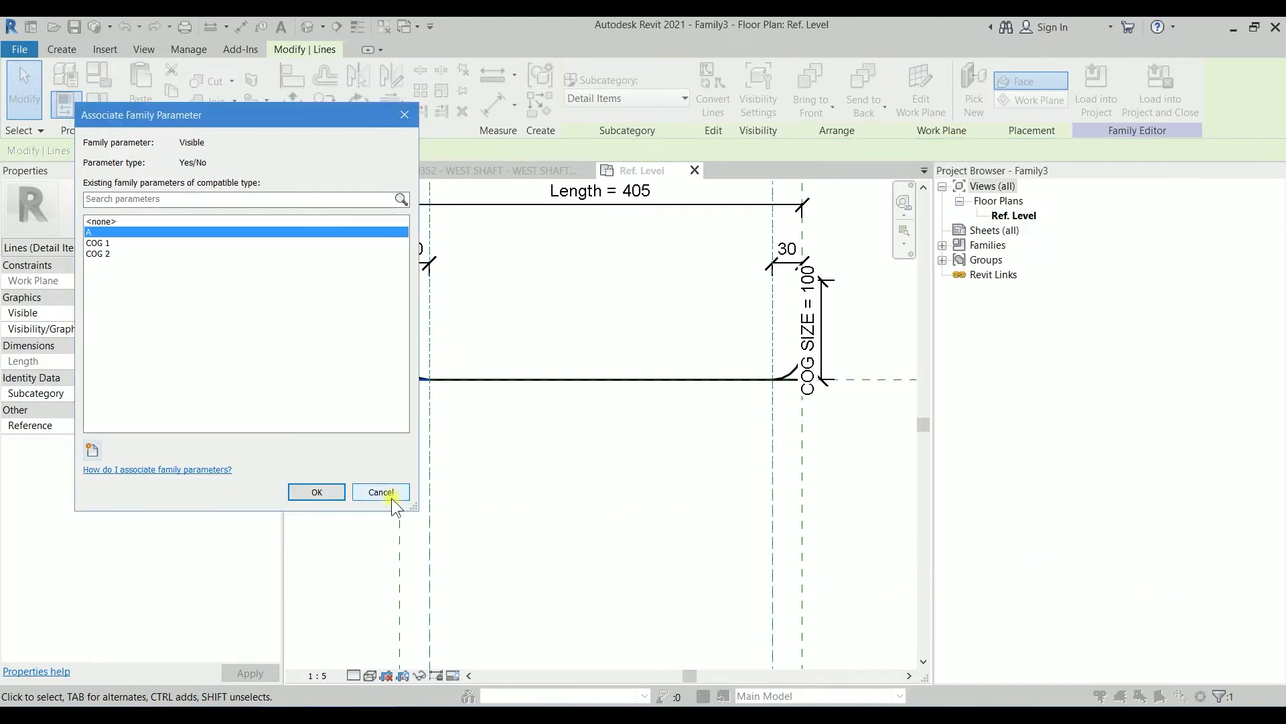
pyautogui.click(316, 492)
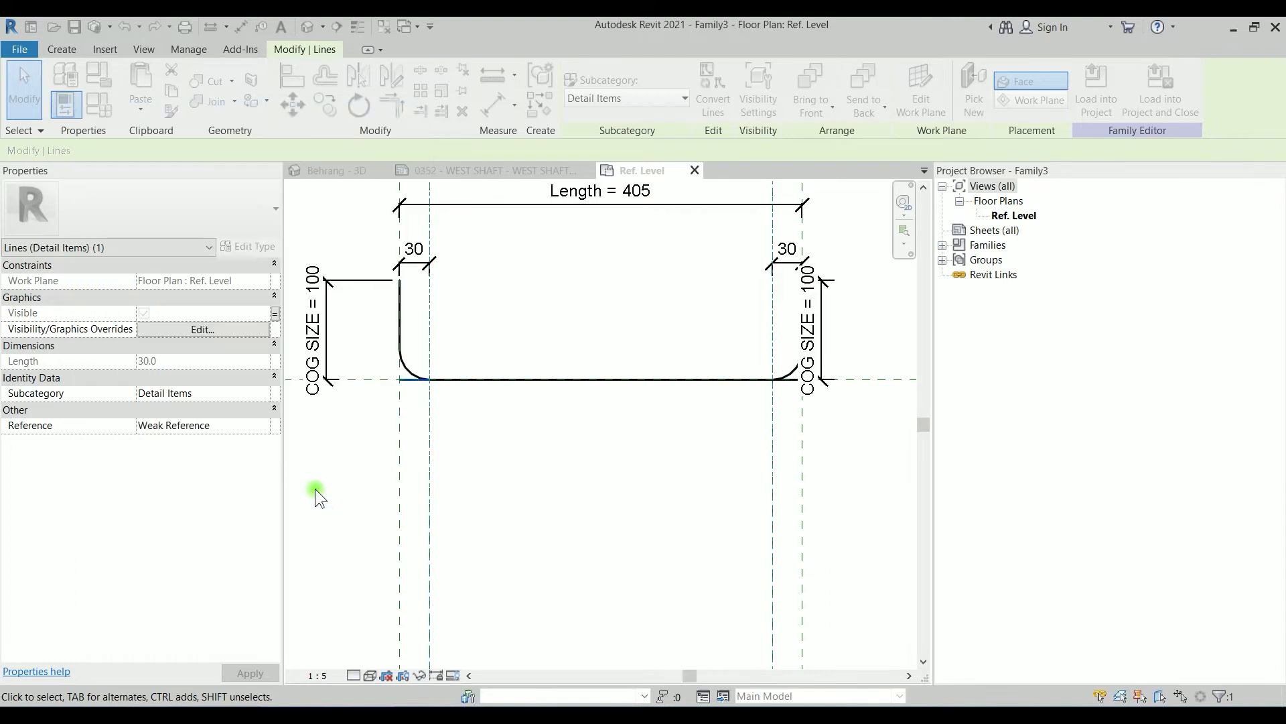
# Link the visibility of the 30-long line under the right fillet to a new instance family parameter named B.
pyautogui.click(791, 379)
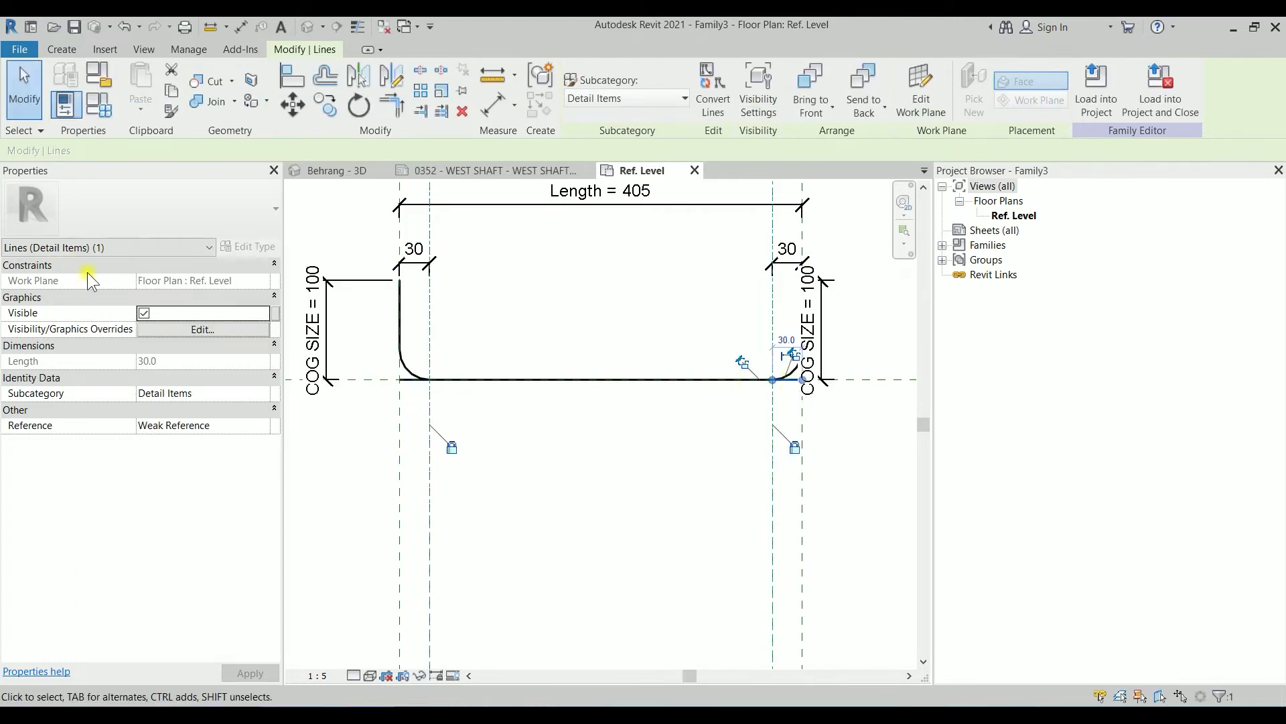
pyautogui.click(267, 313)
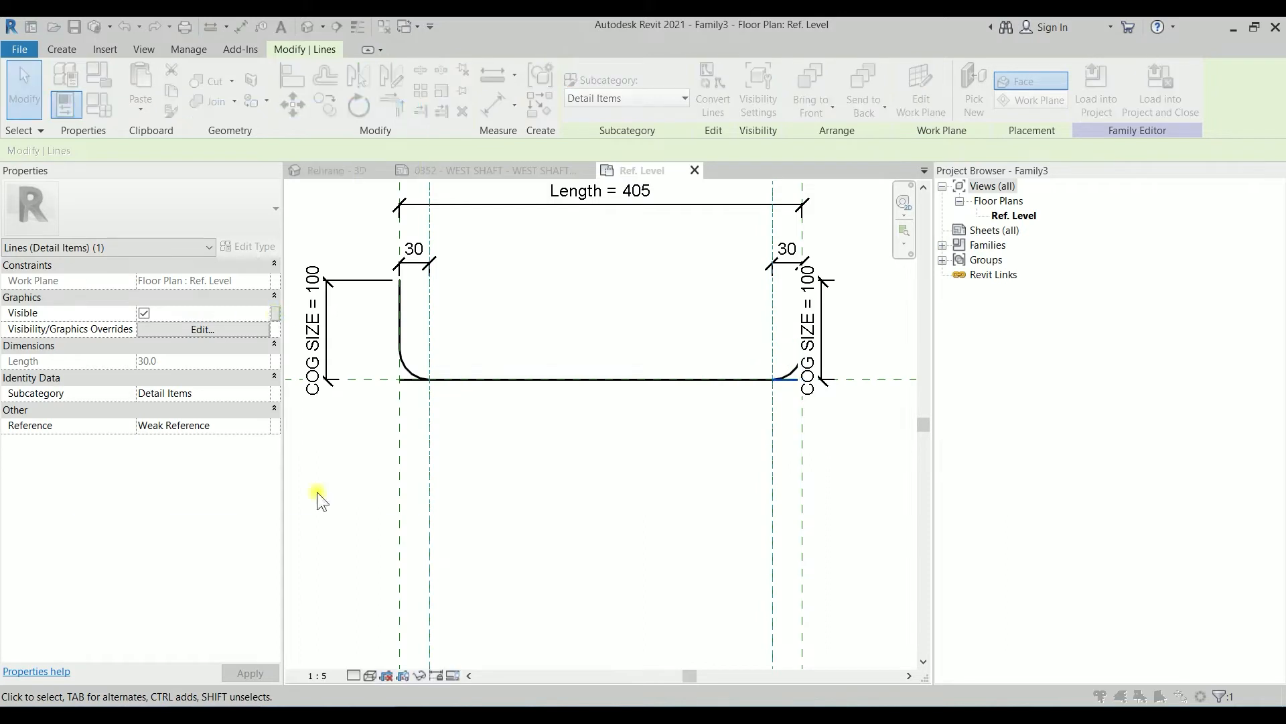
pyautogui.click(95, 450)
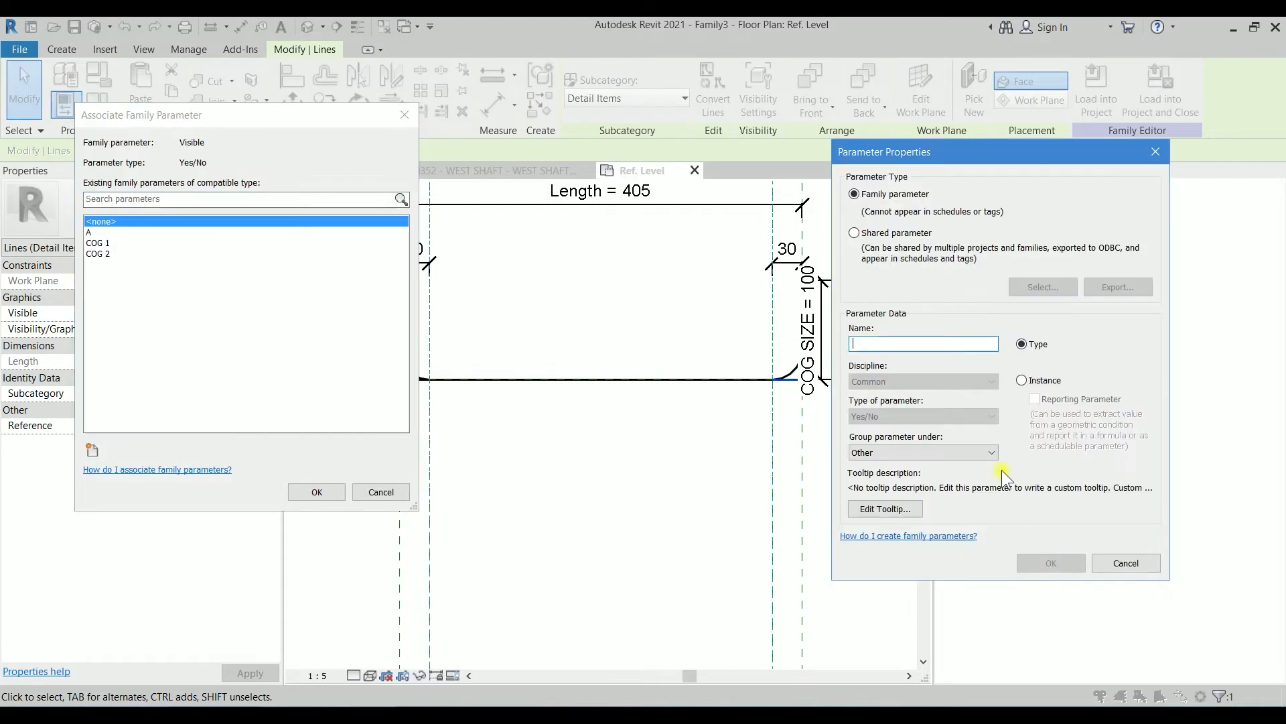
pyautogui.click(1020, 380)
pyautogui.click(951, 346)
pyautogui.write('B')
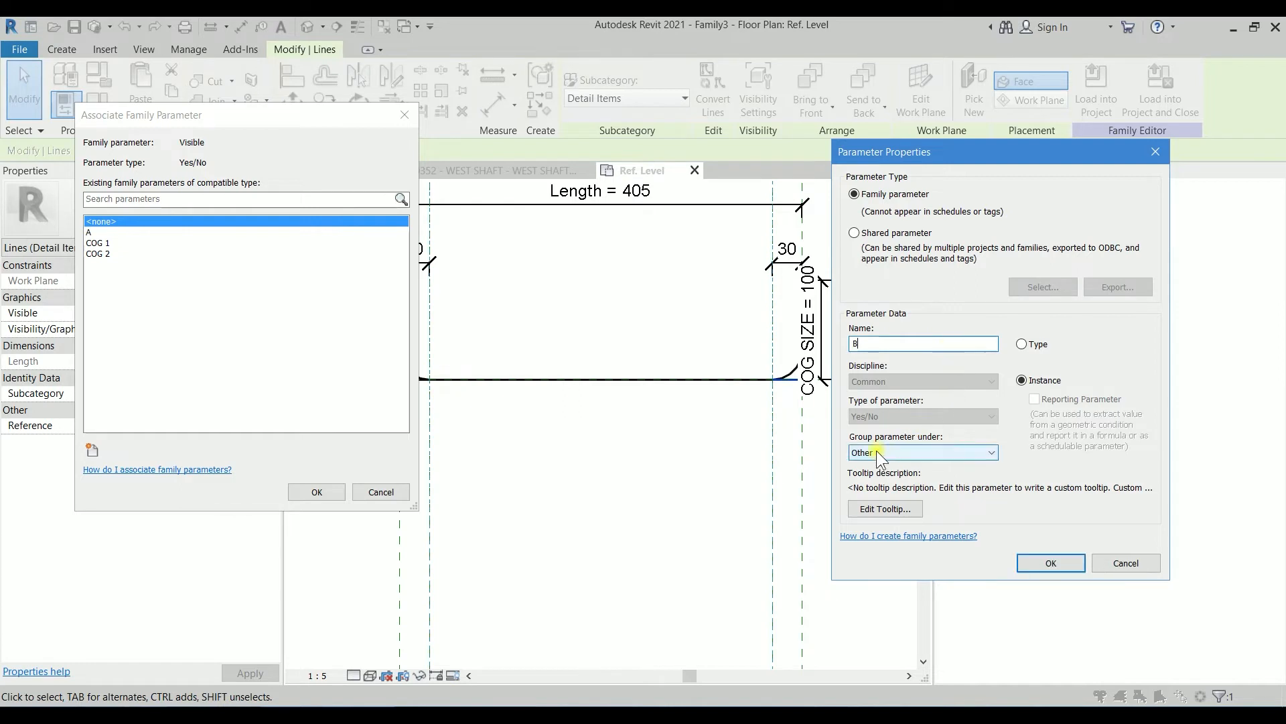
pyautogui.click(1050, 564)
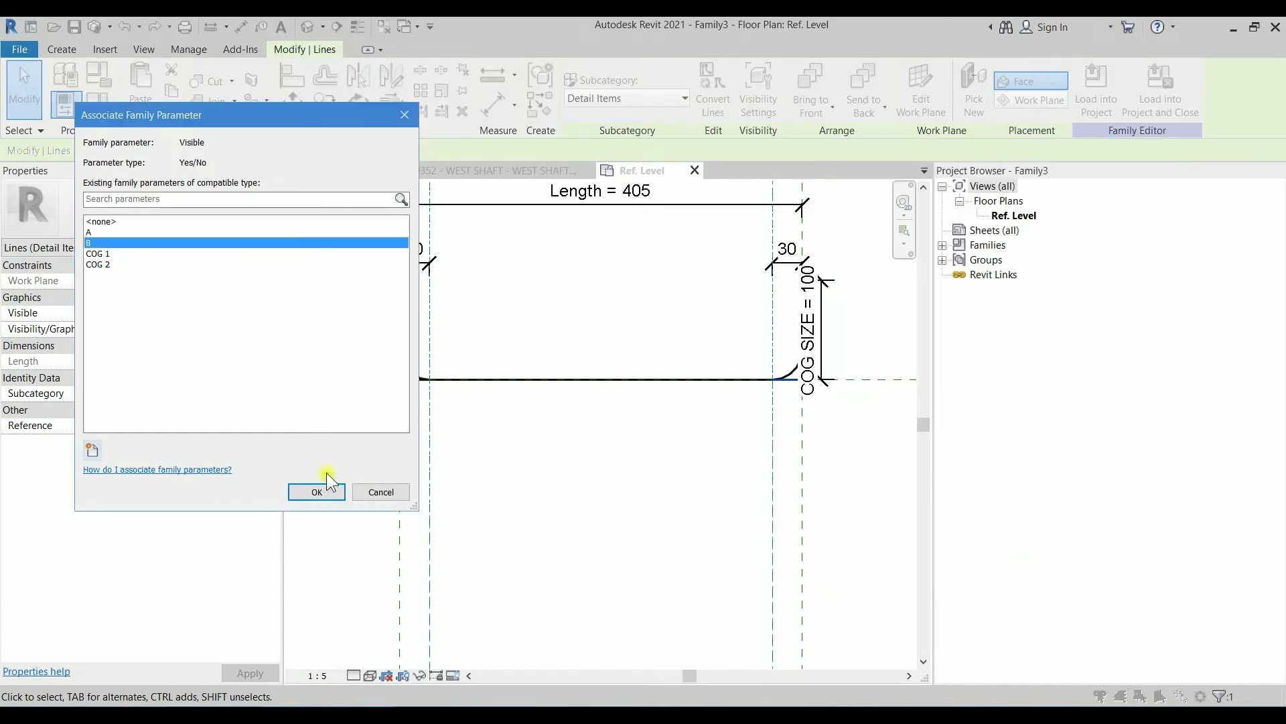
pyautogui.click(314, 494)
pyautogui.click(544, 442)
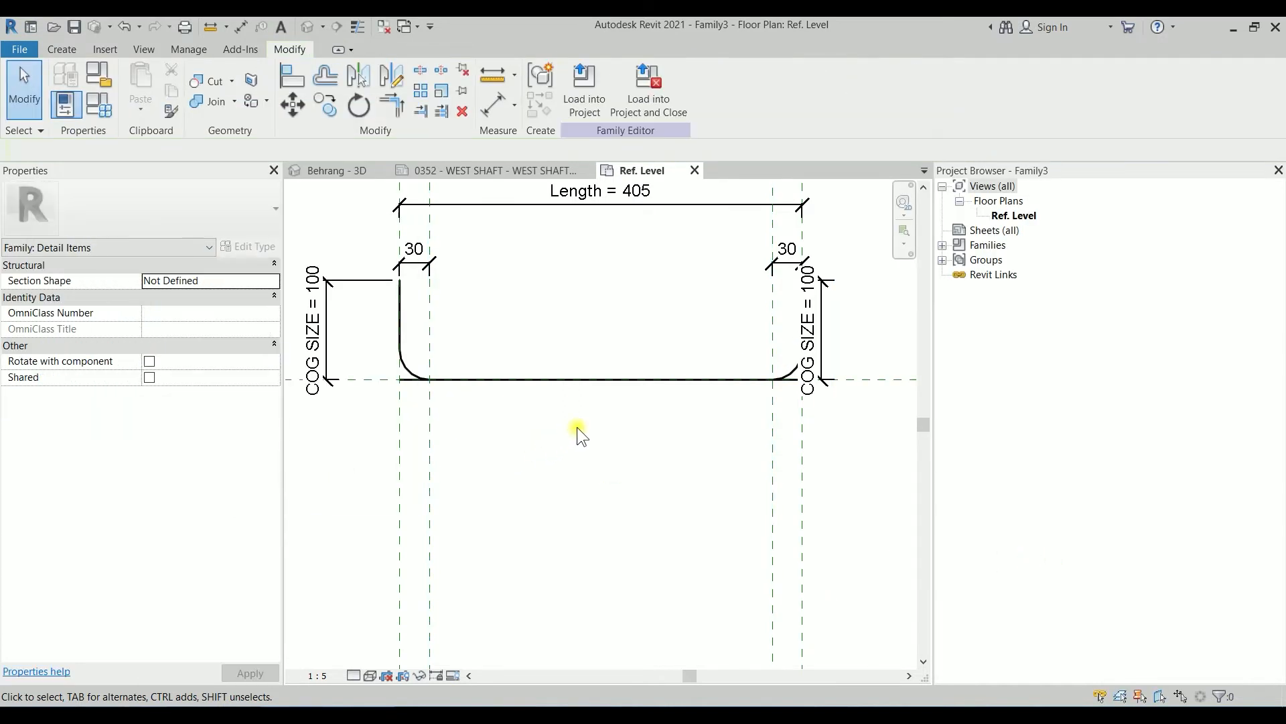
# Move the right COG SIZE dimension outward, clear of the bar's right leg.
pyautogui.moveTo(577, 427); pyautogui.dragTo(569, 457, button='middle')
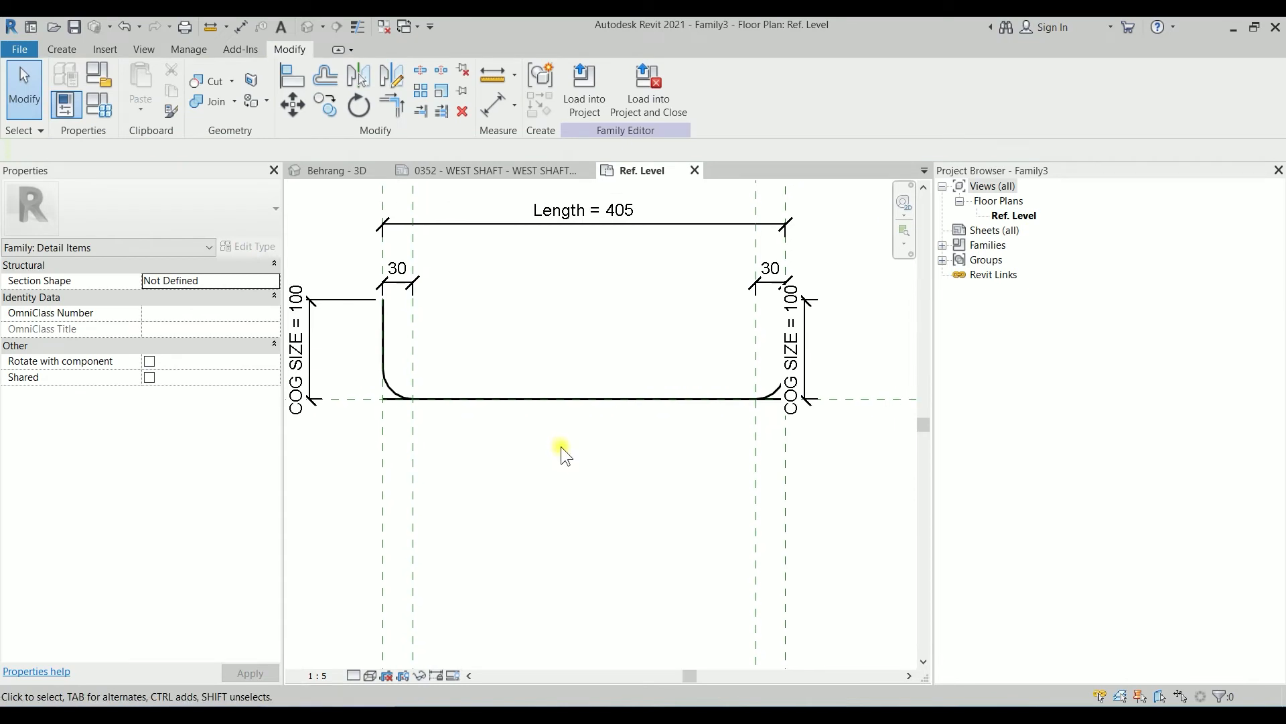
pyautogui.click(804, 355)
pyautogui.scroll(3, 804, 355)
pyautogui.moveTo(810, 326); pyautogui.dragTo(853, 325)
# Give parameter A the formula not(COG 1) in the family types.
pyautogui.scroll(-4, 643, 367)
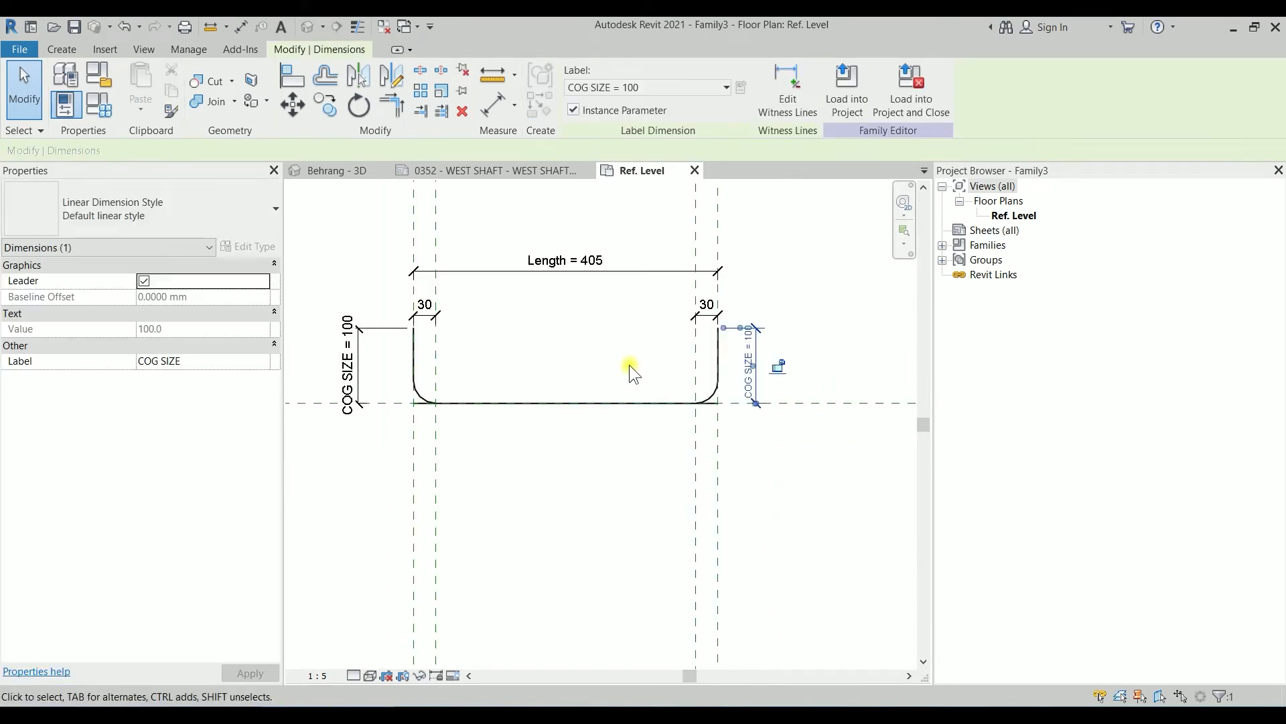
pyautogui.scroll(-1, 629, 365)
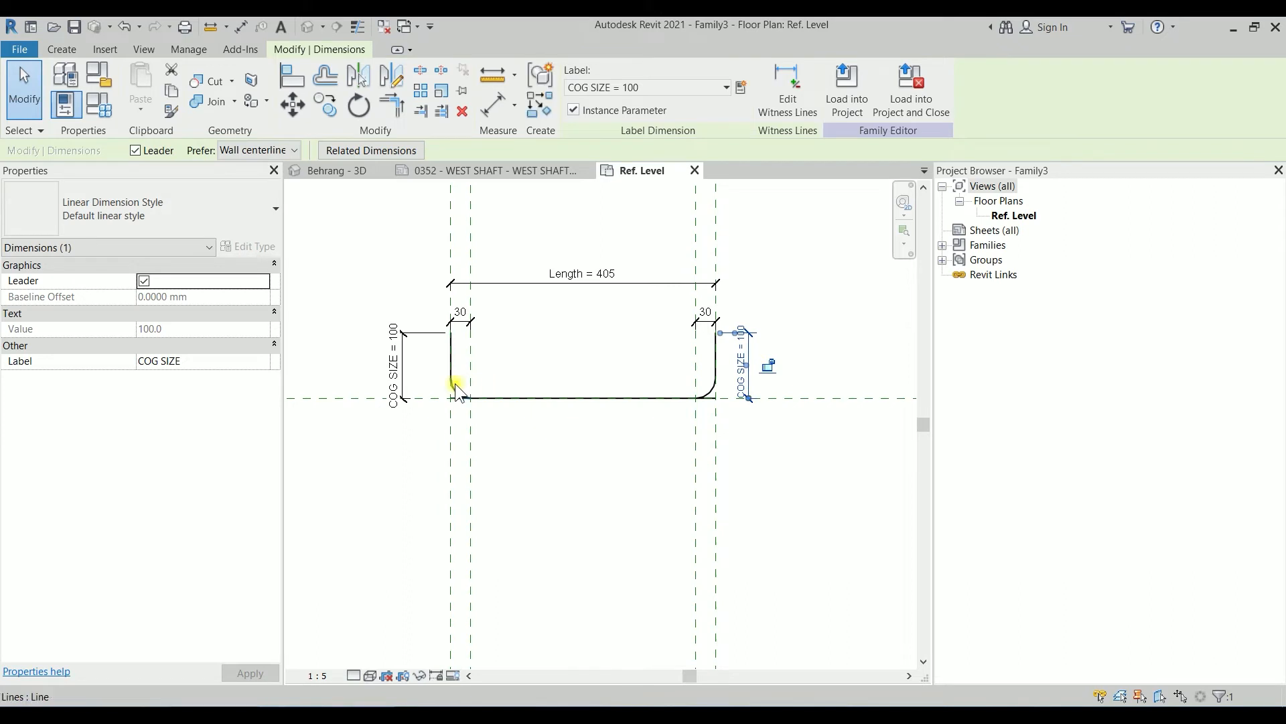
pyautogui.scroll(3, 456, 390)
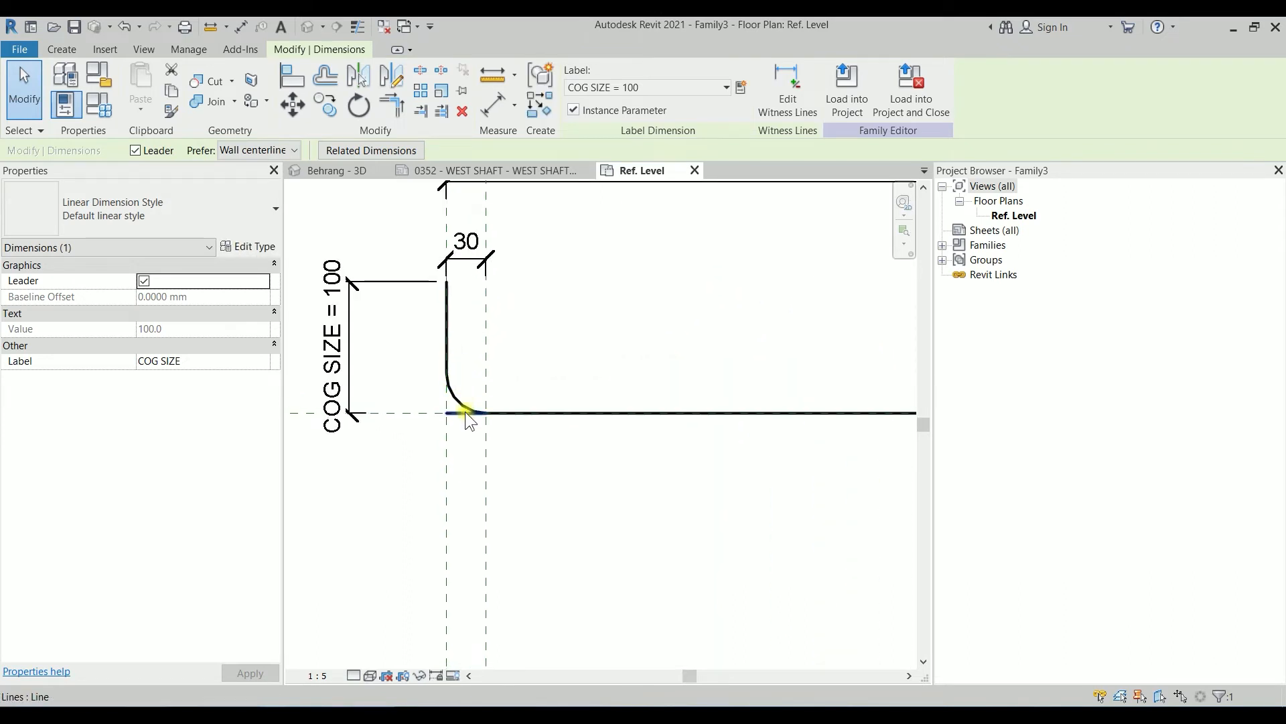
pyautogui.scroll(-3, 472, 424)
pyautogui.moveTo(571, 427); pyautogui.dragTo(552, 436, button='middle')
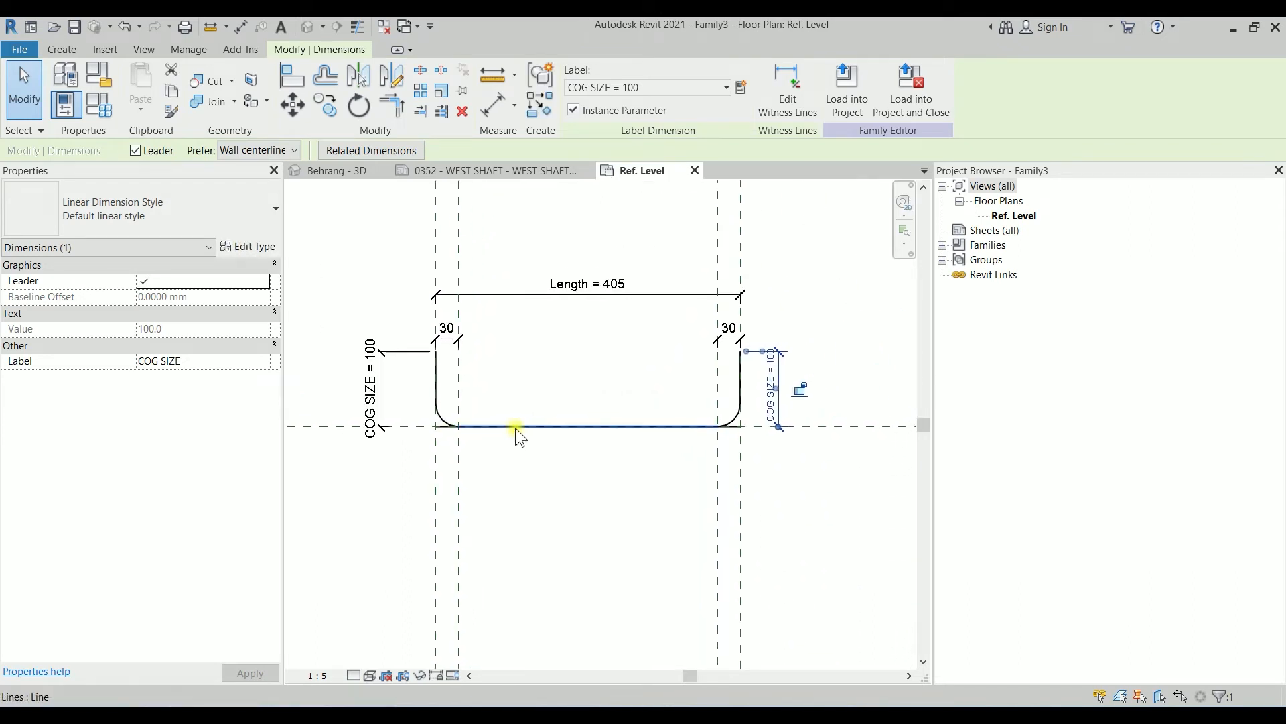
pyautogui.click(102, 107)
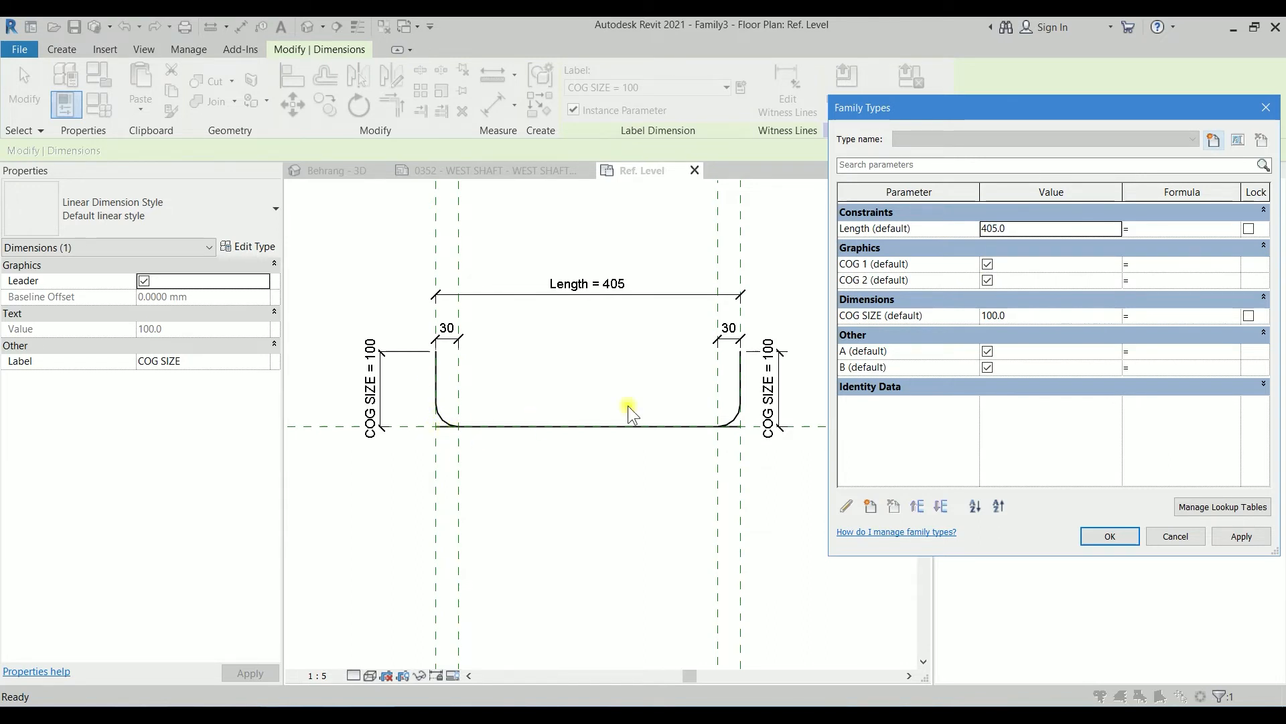
pyautogui.click(1145, 353)
pyautogui.write('NOT')
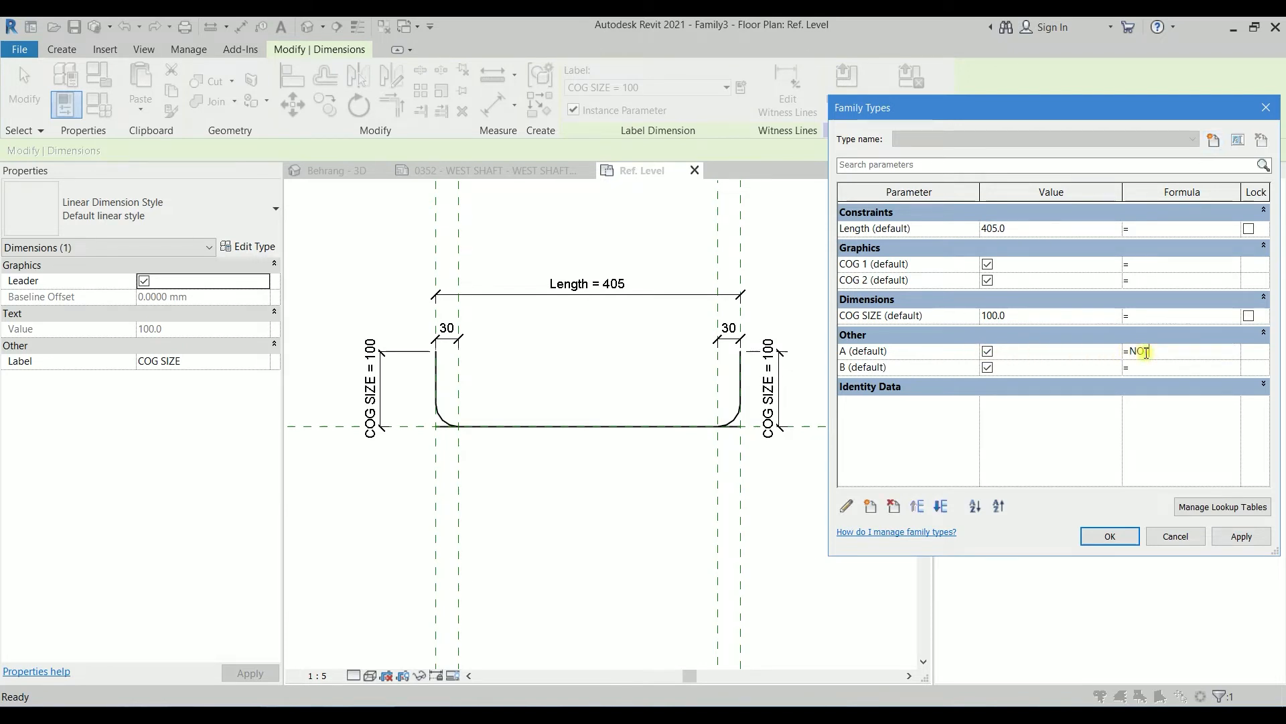
pyautogui.write('()COG 1')
pyautogui.press('Return')
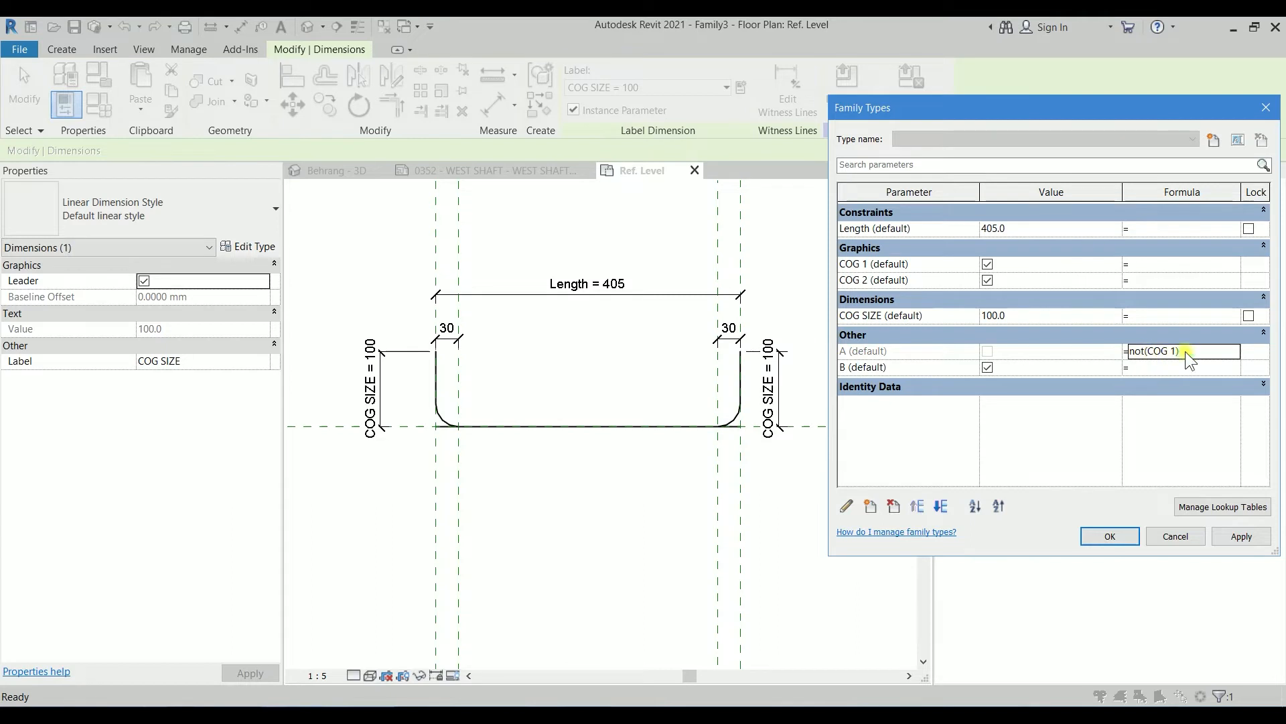
# Copy parameter A's formula to parameter B, change it to not(COG 2), and apply the changes.
pyautogui.moveTo(1191, 351); pyautogui.dragTo(1118, 353)
pyautogui.hotkey('ctrl', 'c')
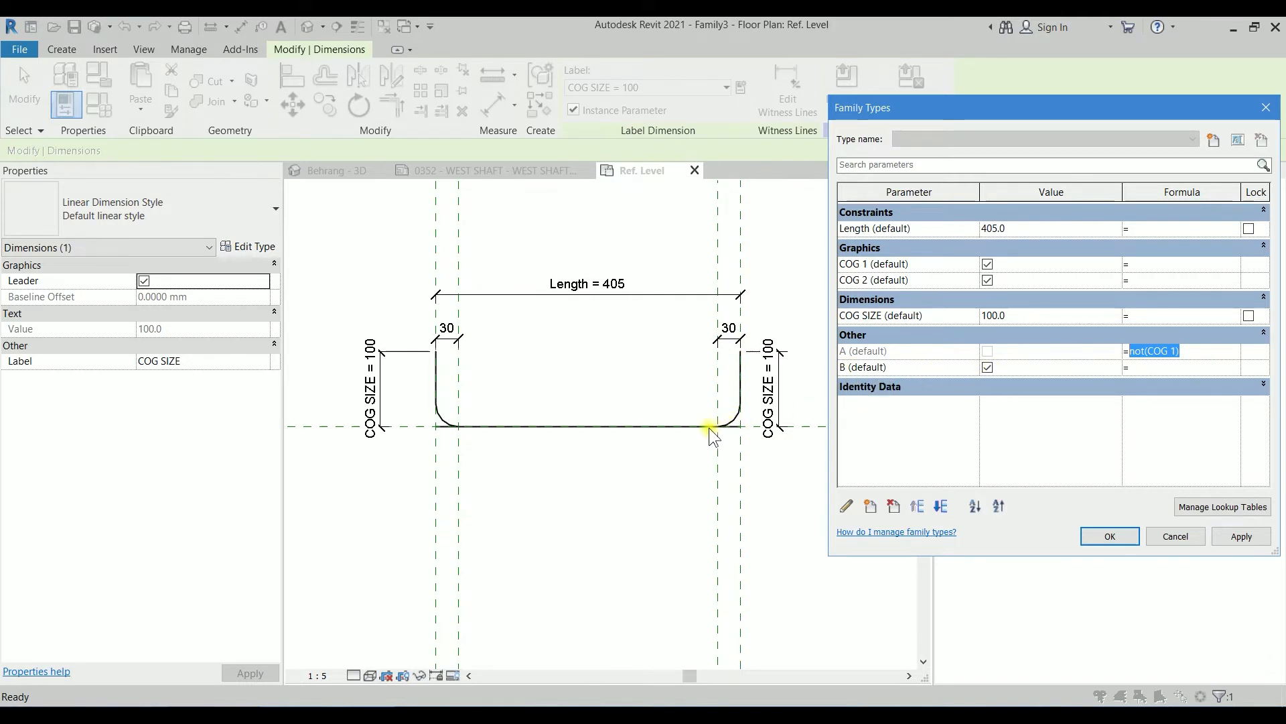
pyautogui.click(1152, 368)
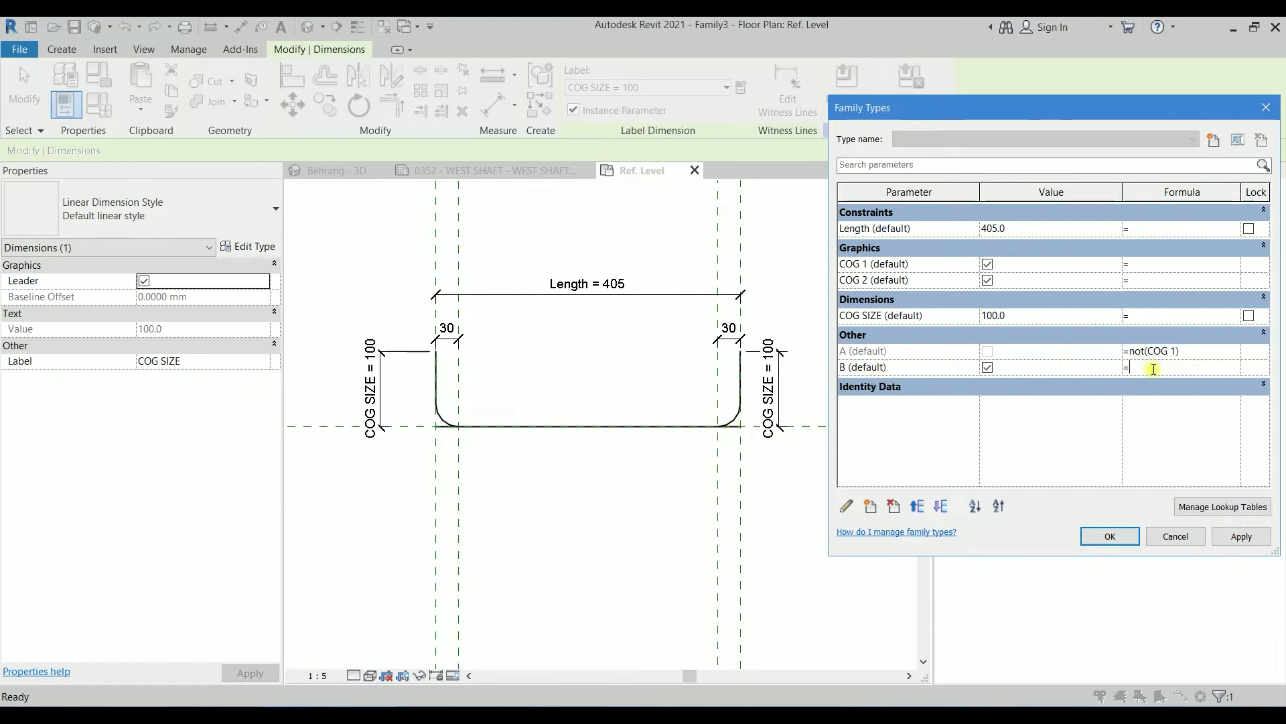
pyautogui.hotkey('ctrl', 'v')
pyautogui.click(1177, 369)
pyautogui.press('BackSpace')
pyautogui.write('2')
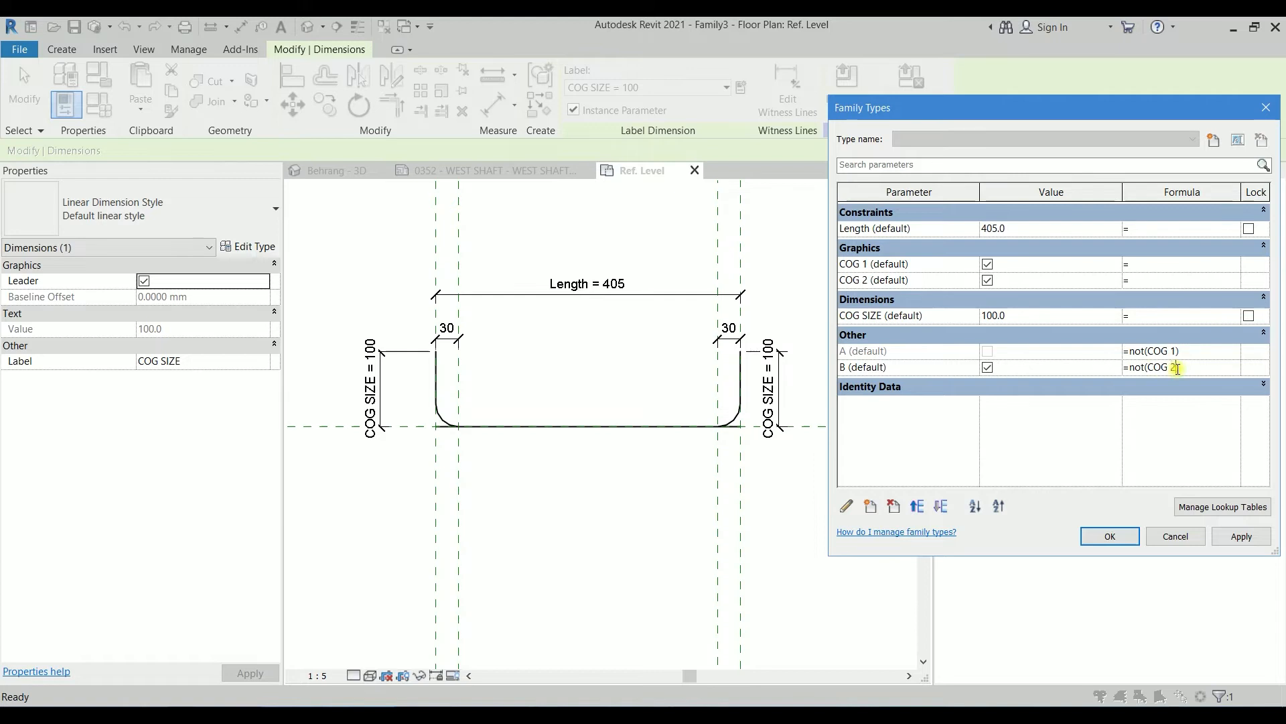
pyautogui.click(1242, 536)
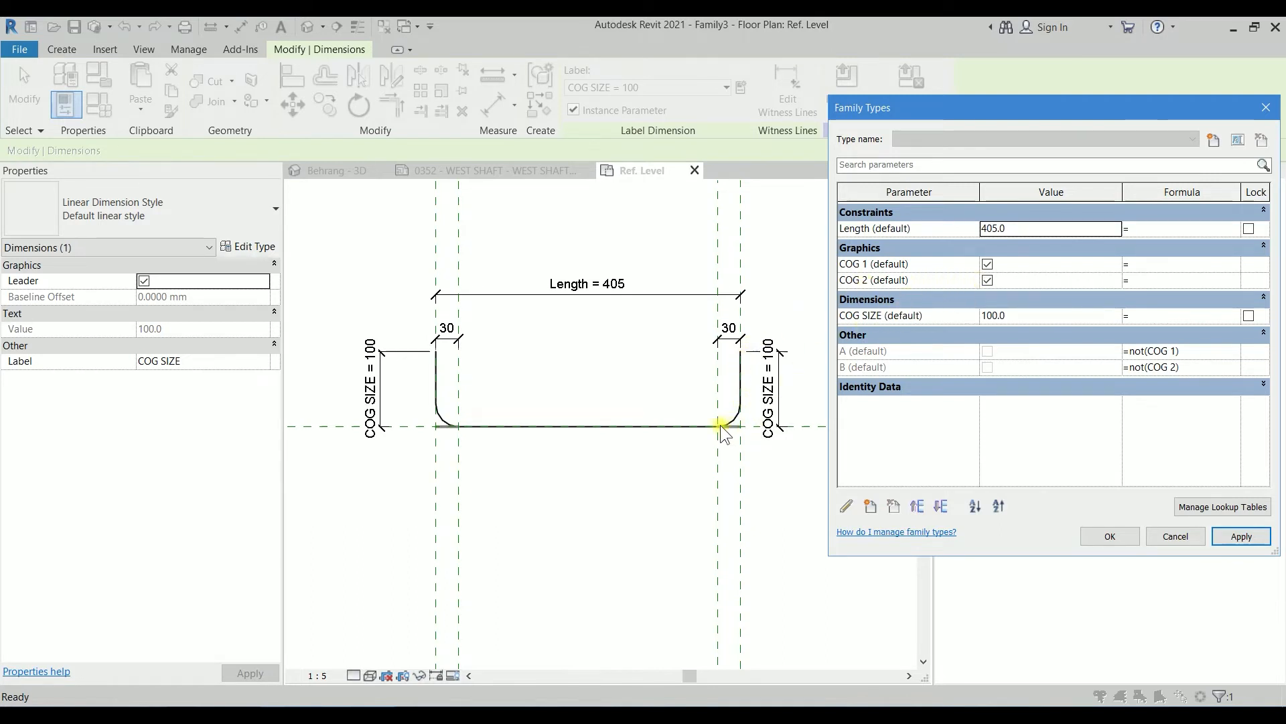
# Turn off COG 1 in the family types and accept the settings.
pyautogui.click(987, 264)
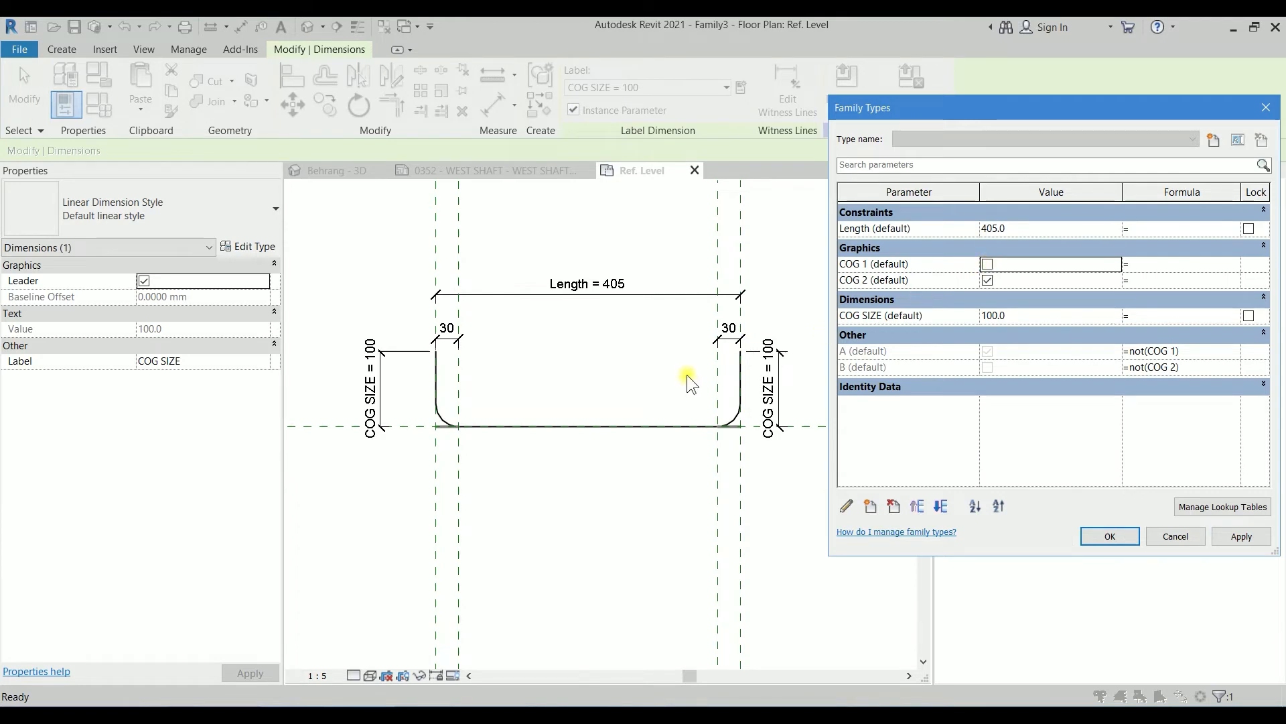
pyautogui.click(1243, 536)
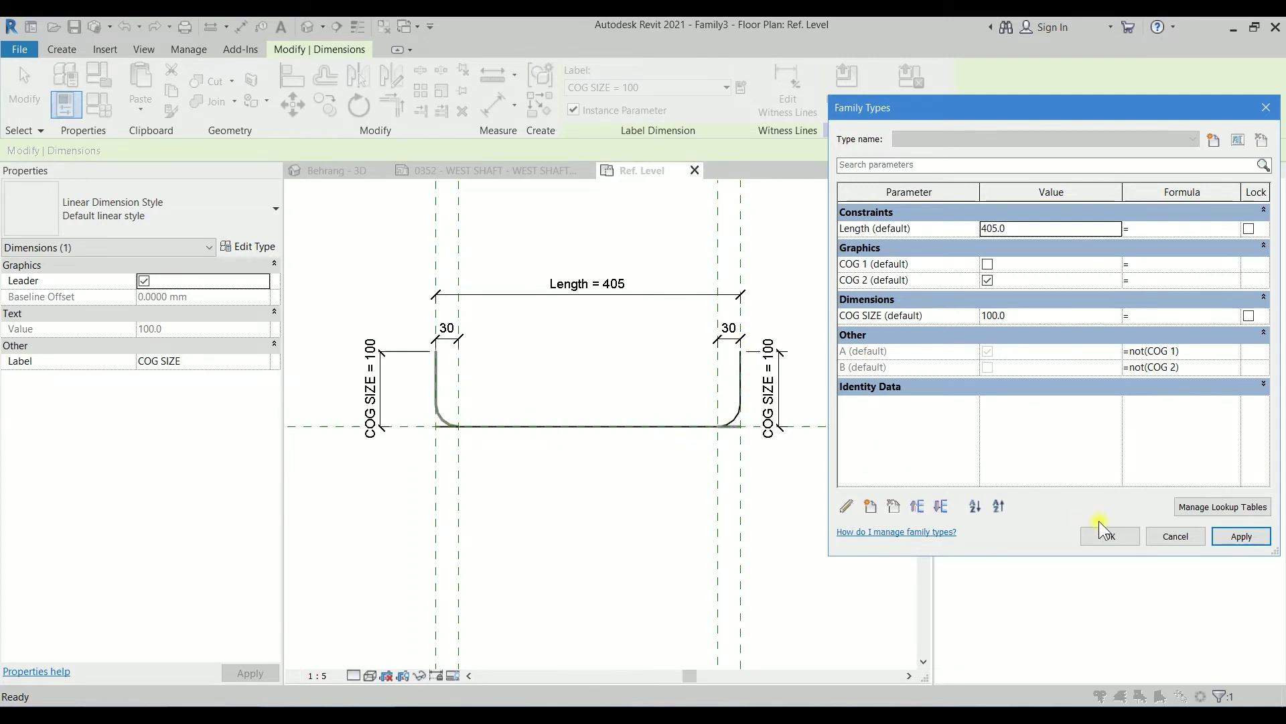
pyautogui.click(1129, 536)
pyautogui.press('Escape')
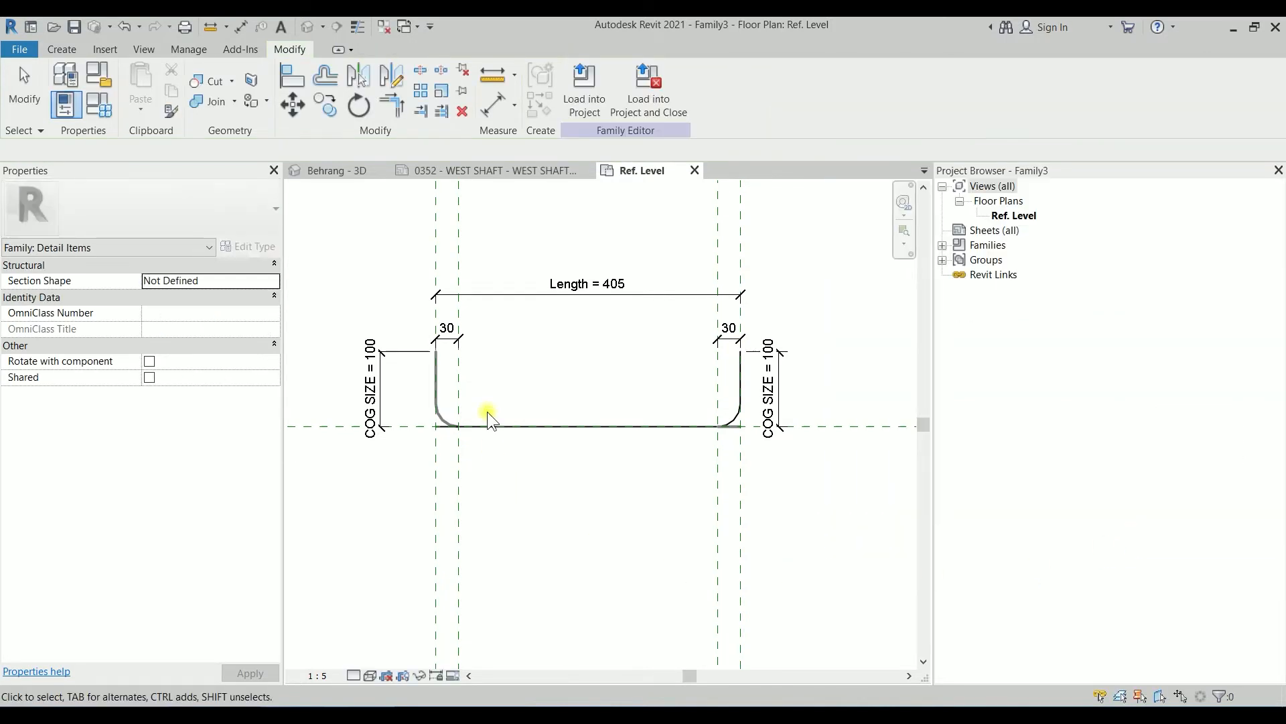
# Save the family to the Desktop as MR BIM L BAR_LINE BASED with the maximum number of backups set to 1.
pyautogui.click(74, 27)
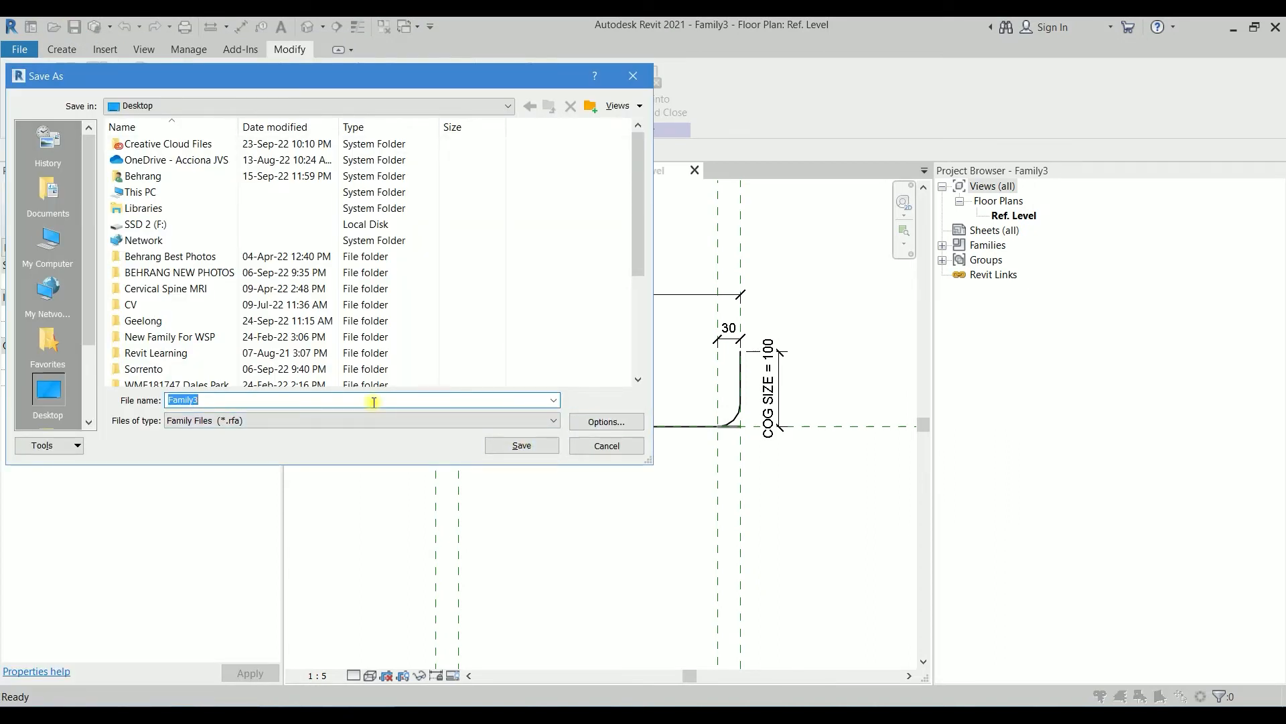
pyautogui.write('MR')
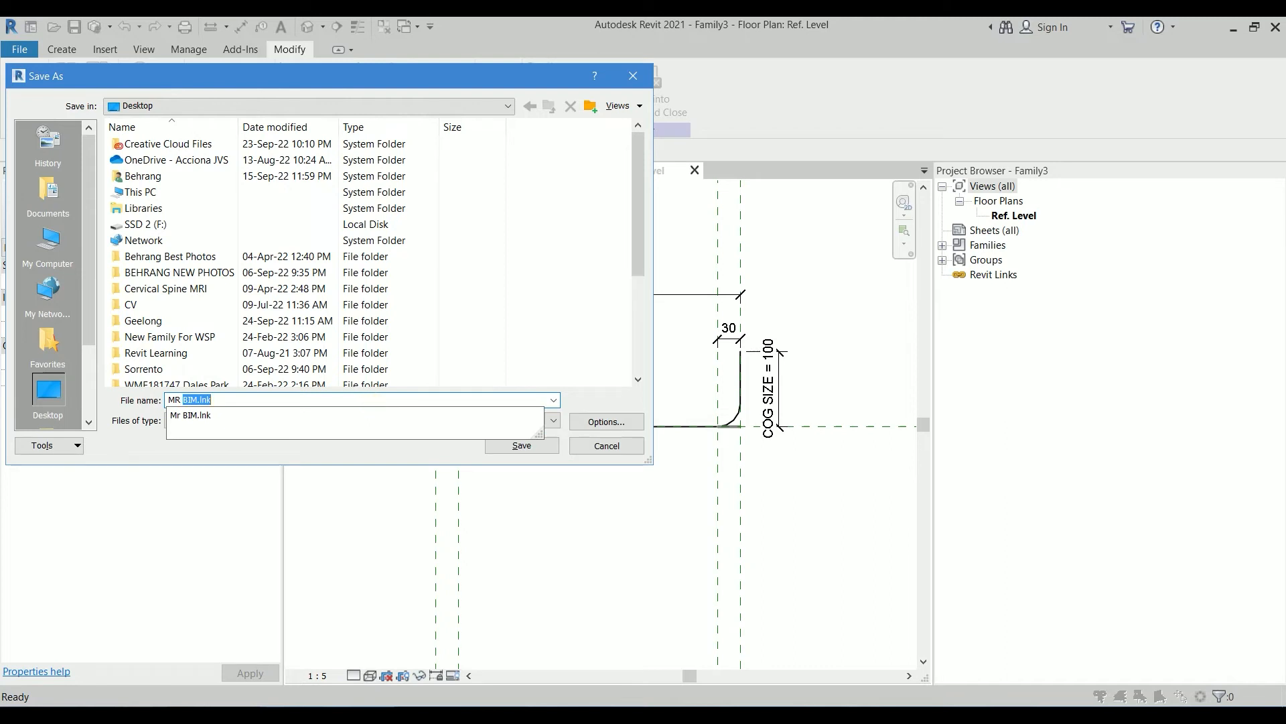
pyautogui.write(' BIM L')
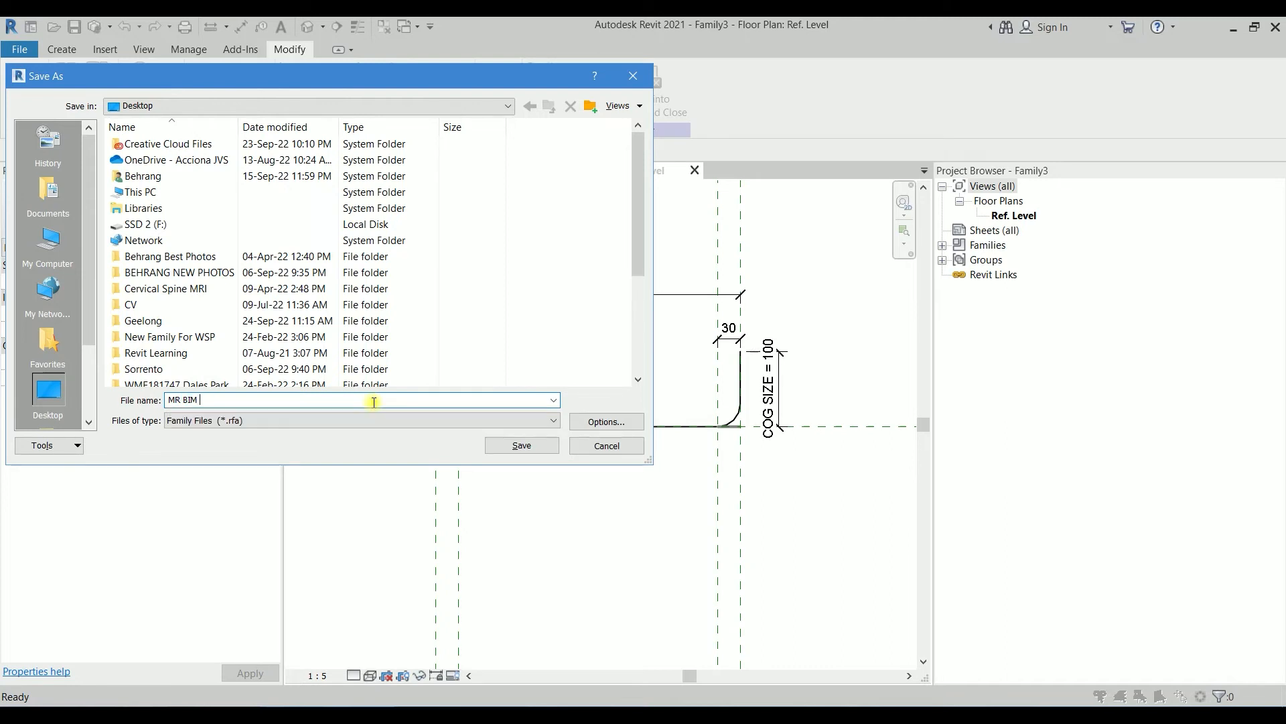
pyautogui.write(' BAR_LINE BASED')
pyautogui.click(573, 421)
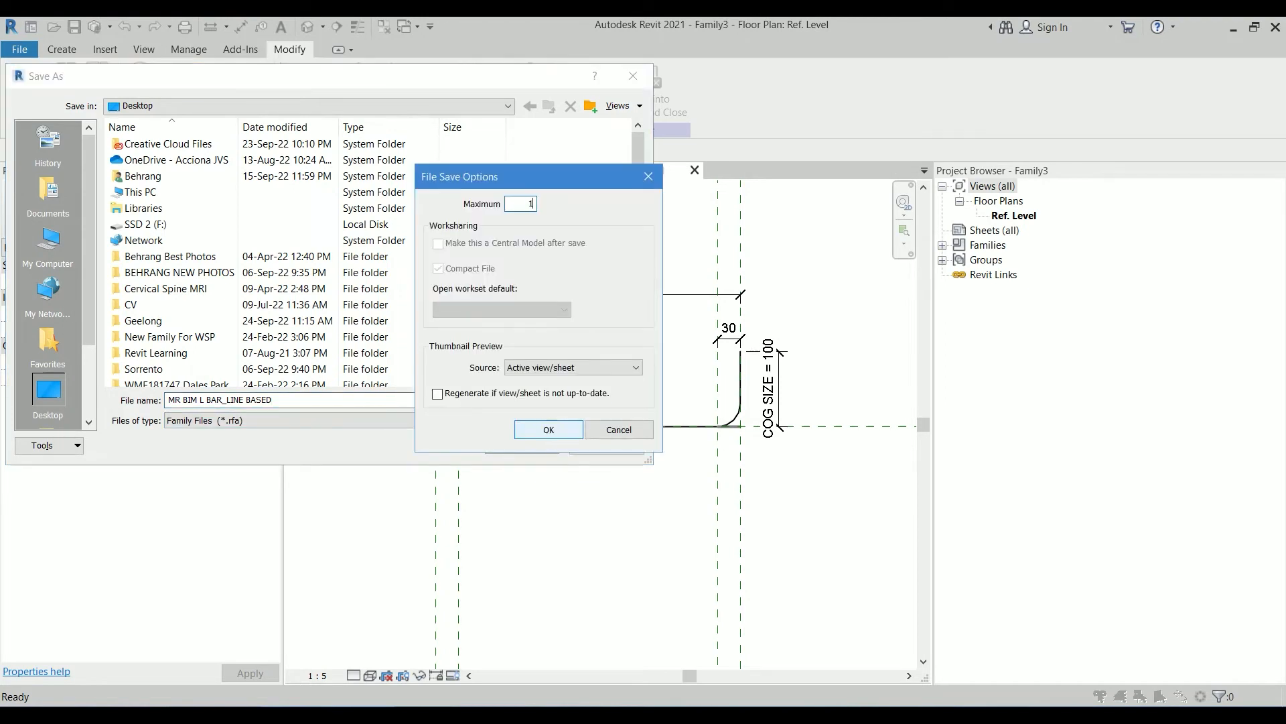
pyautogui.click(541, 433)
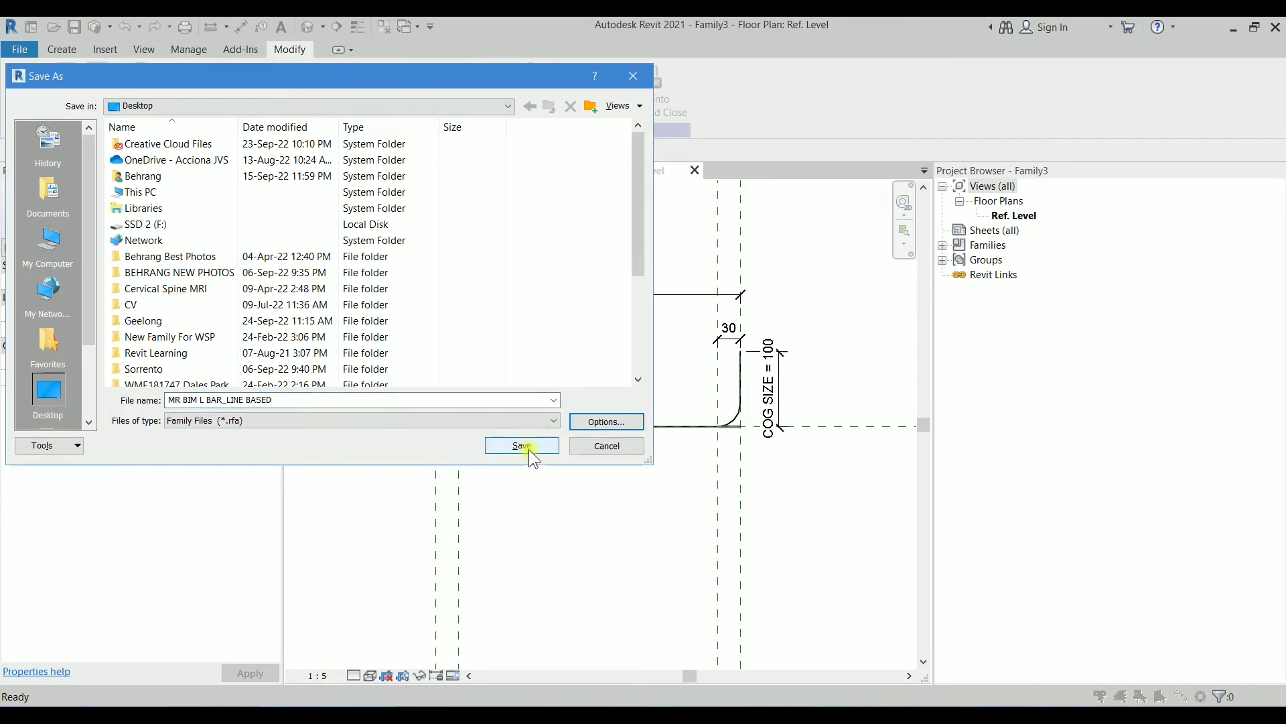
pyautogui.click(528, 449)
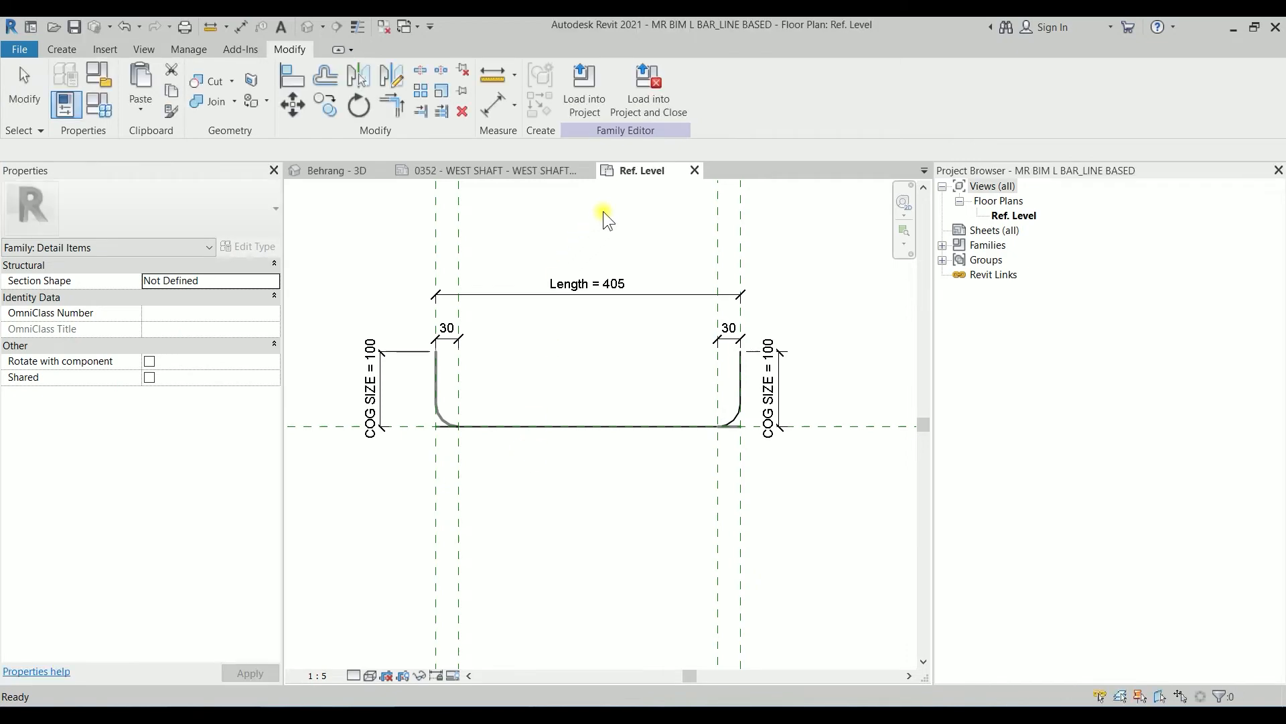
# Load the finished L bar family into the project, closing the family, and close the extra sheet view.
pyautogui.click(658, 93)
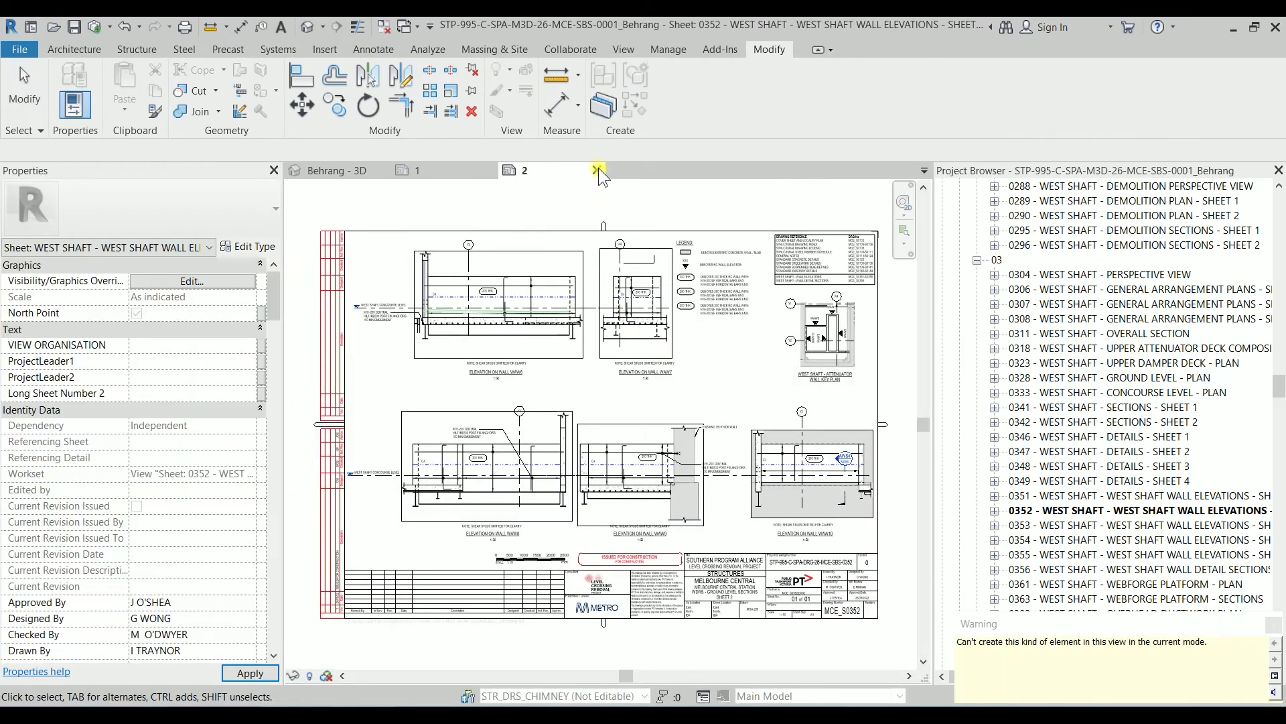
pyautogui.click(597, 170)
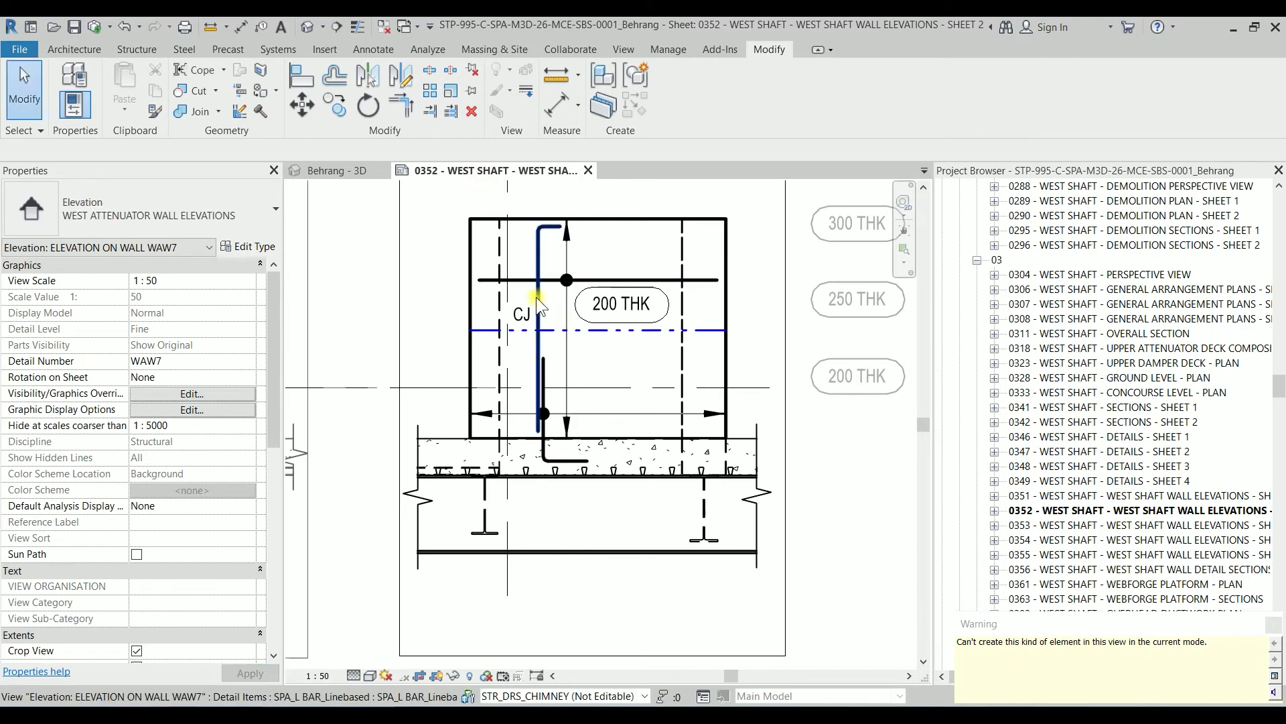
# Place a horizontal MR BIM L BAR_LINE BASED detail component about 1329 mm long just above the wall in the WAW7 elevation.
pyautogui.moveTo(508, 263); pyautogui.dragTo(503, 339, button='middle')
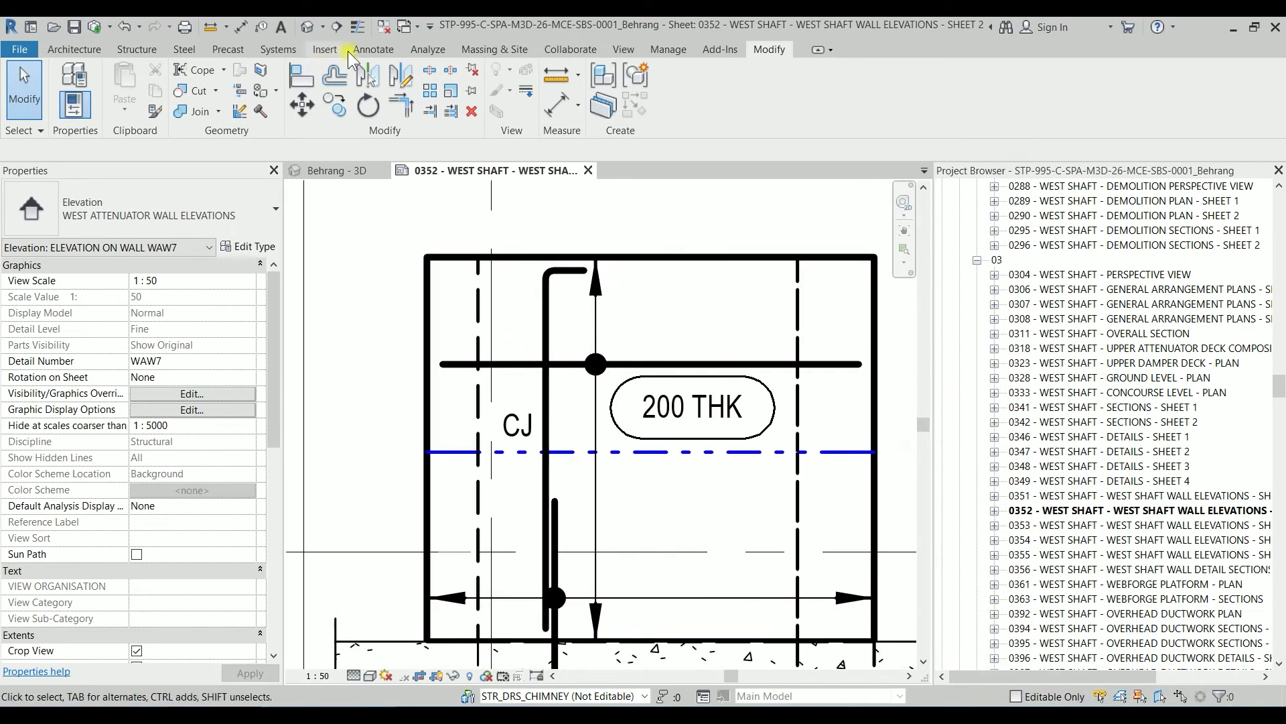
pyautogui.click(368, 50)
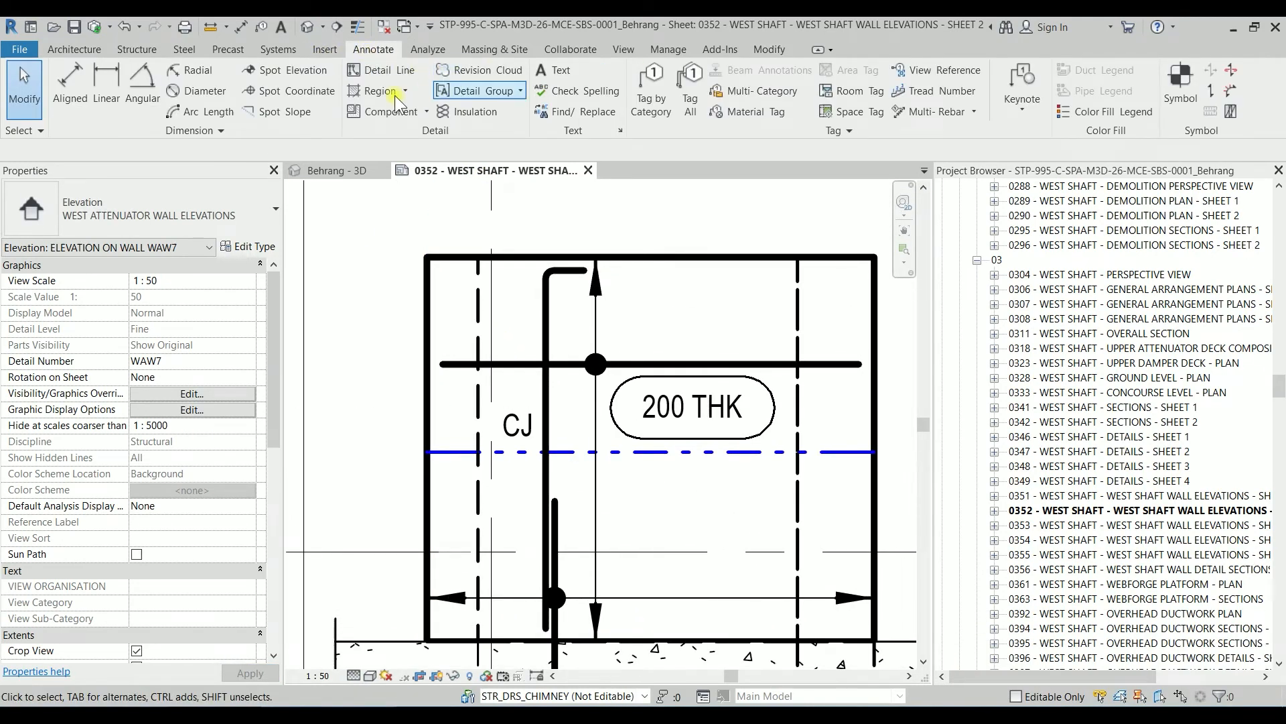
pyautogui.click(372, 112)
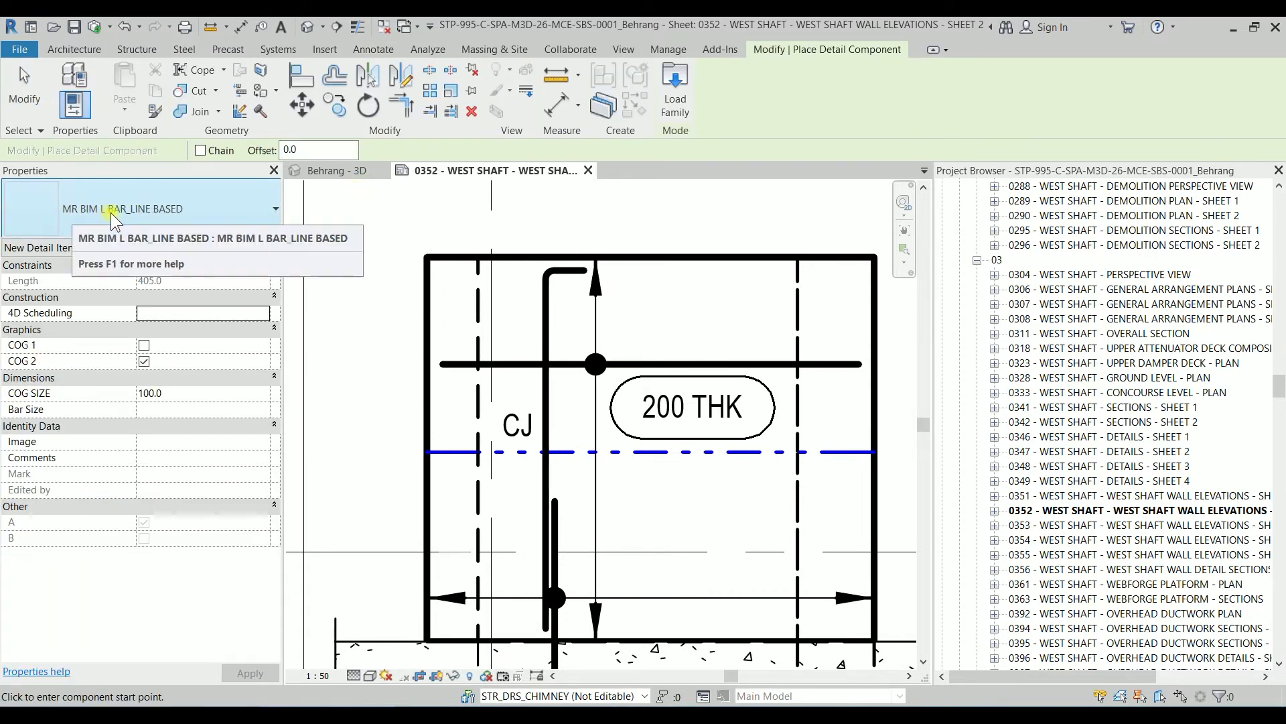
pyautogui.moveTo(589, 207); pyautogui.dragTo(520, 358, button='middle')
pyautogui.click(517, 348)
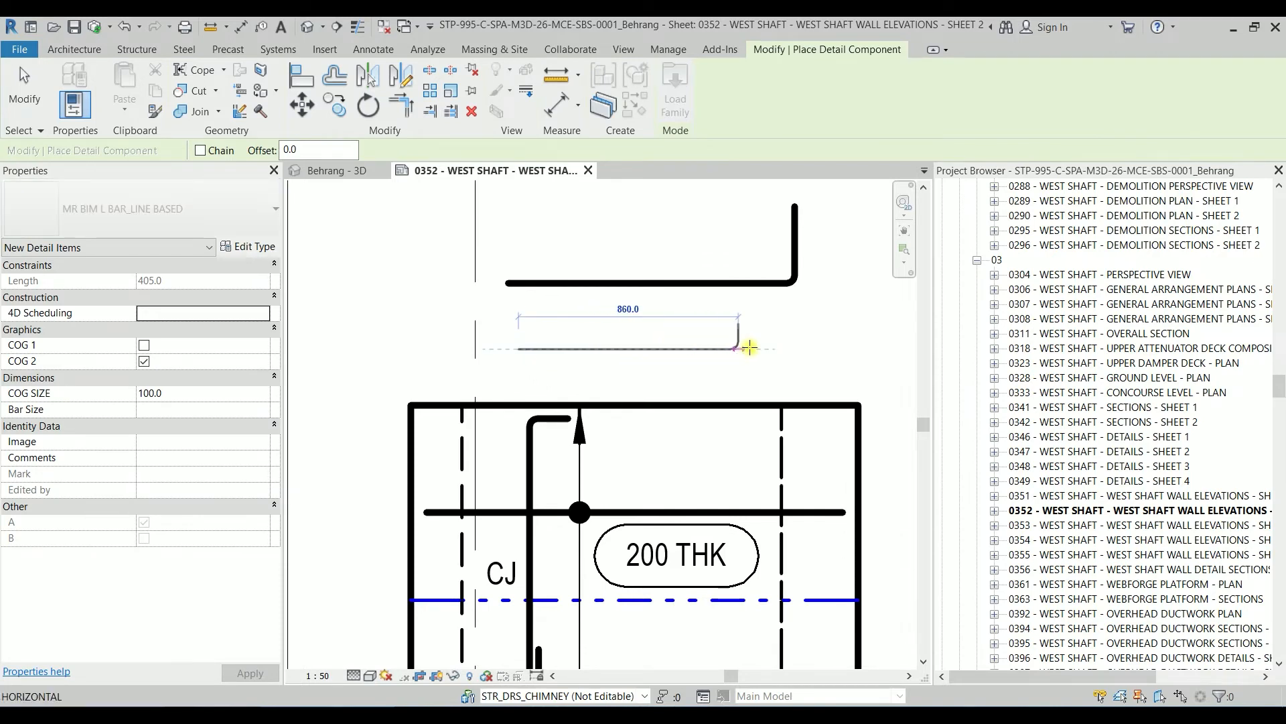
pyautogui.click(856, 348)
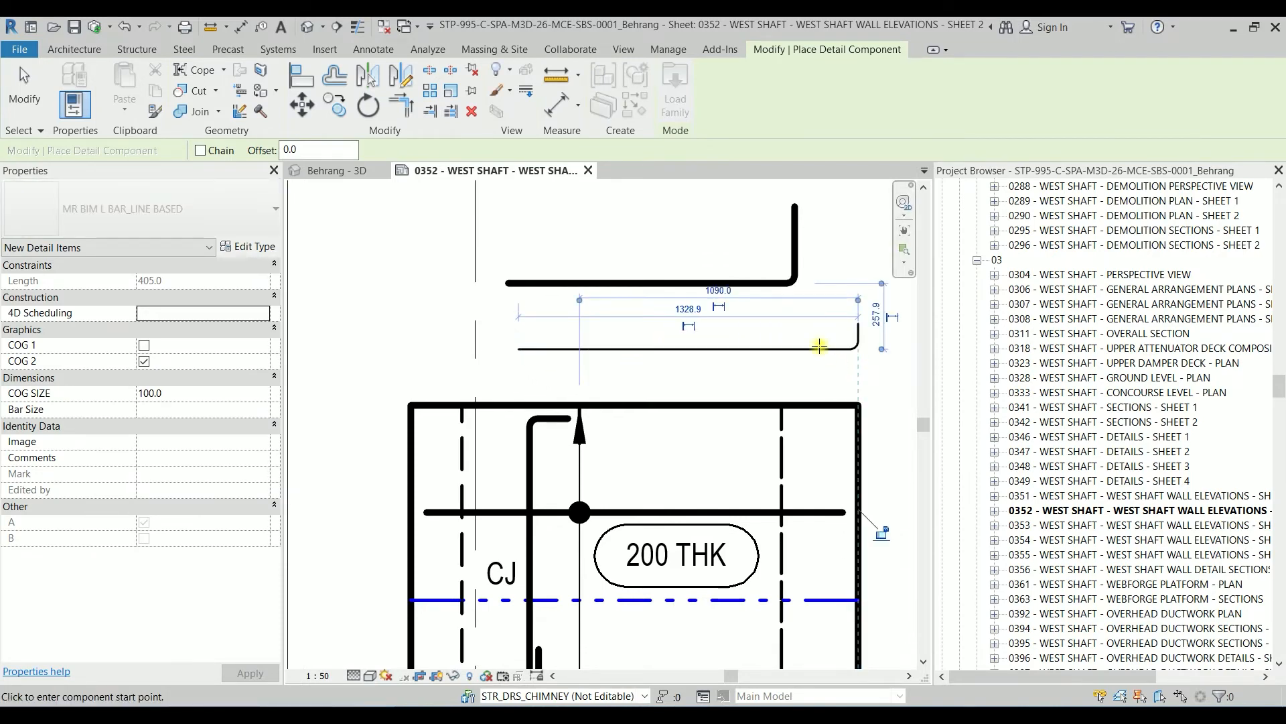
pyautogui.press('Escape')
pyautogui.press('Escape')
# Delete the thick old L bar above the newly placed bar and set the new bar's COG SIZE to 300.
pyautogui.click(777, 283)
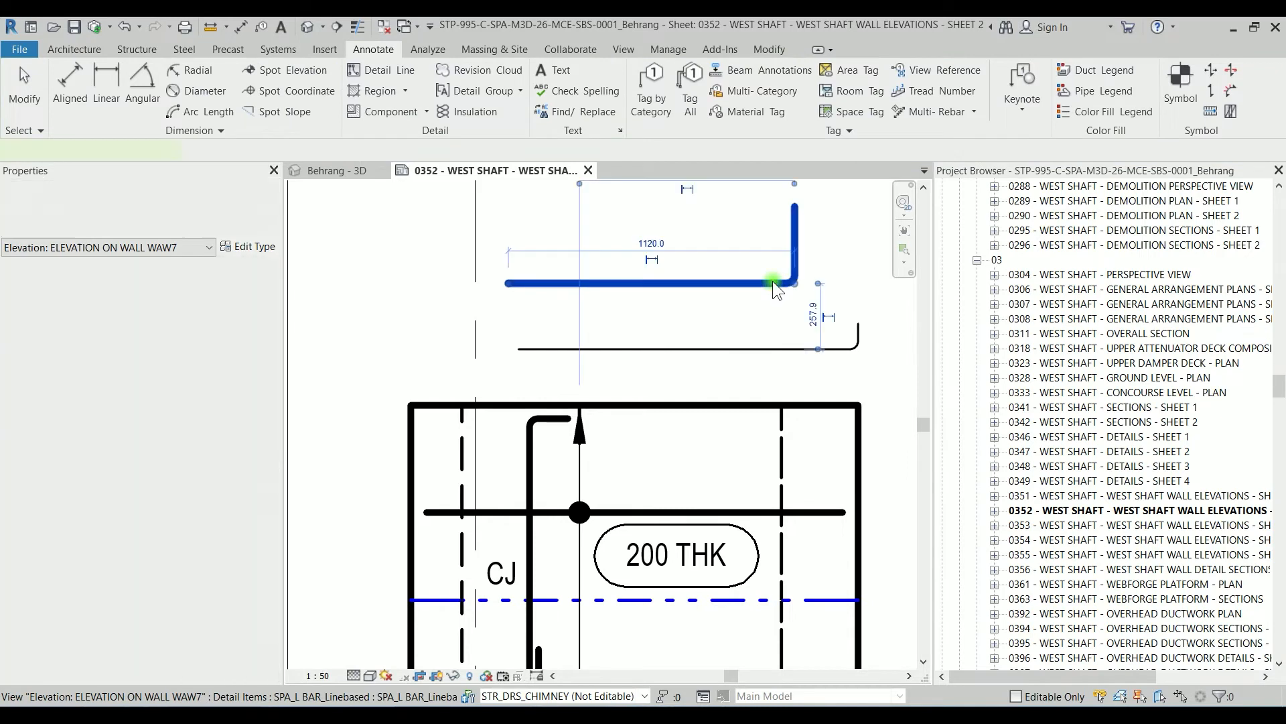
pyautogui.press('Delete')
pyautogui.click(846, 351)
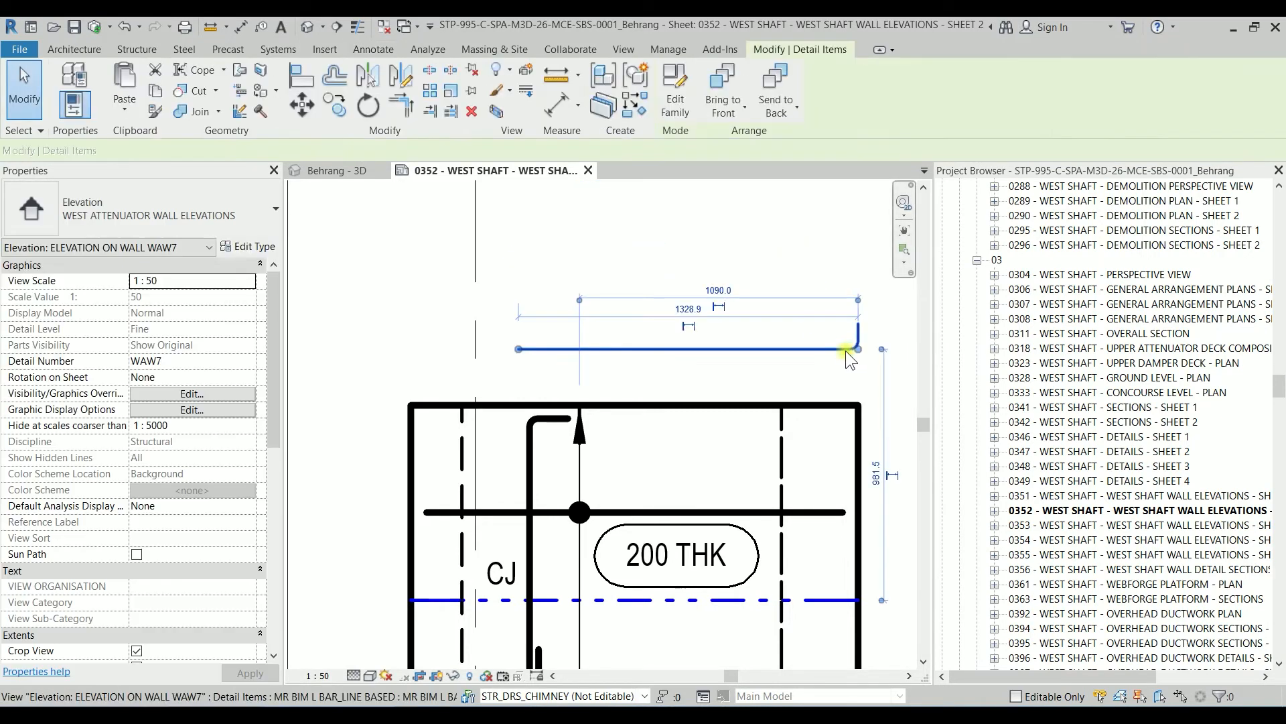
pyautogui.click(198, 391)
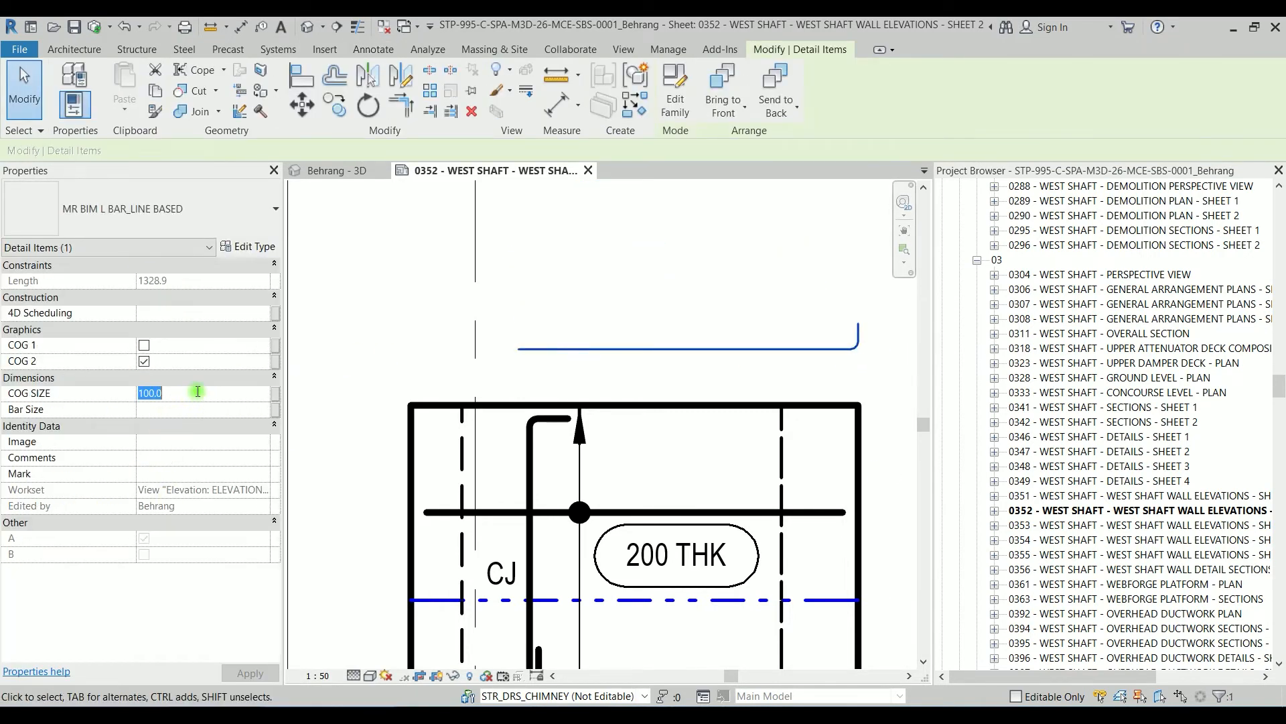
pyautogui.write('300')
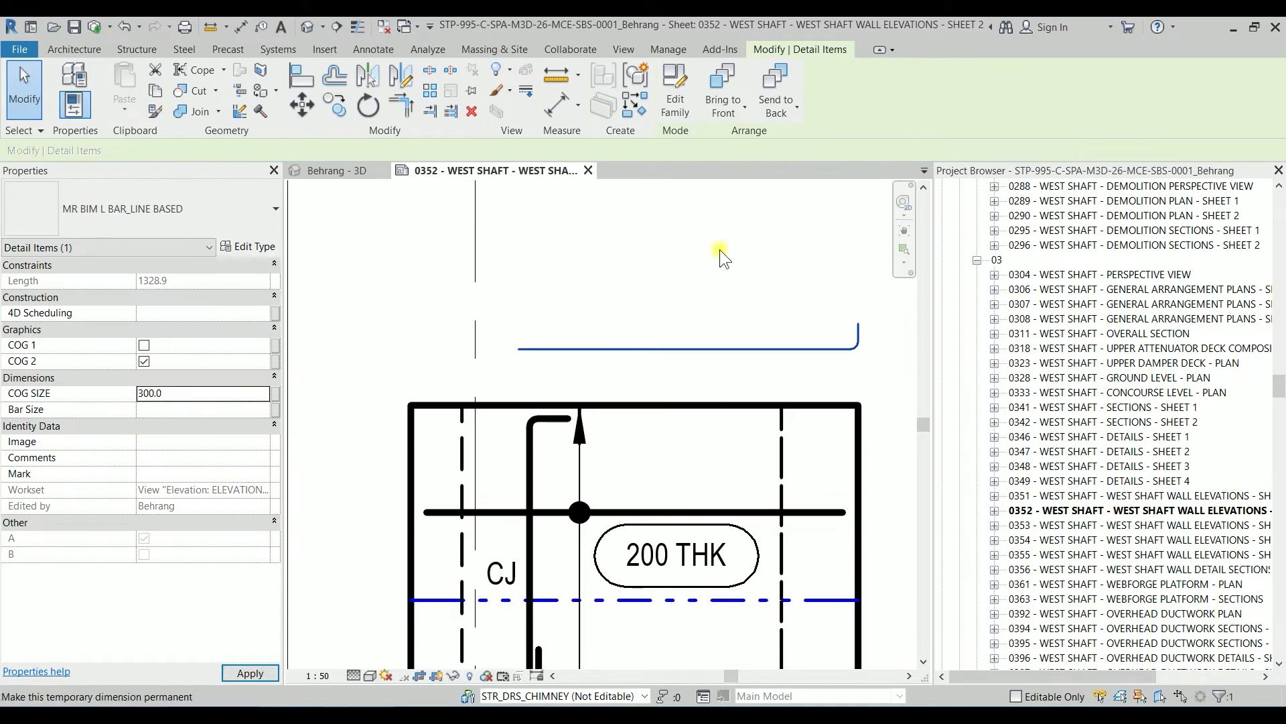
# Turn on COG 1 for the placed bar, inspect the bend up close, and turn COG 1 off again.
pyautogui.click(145, 346)
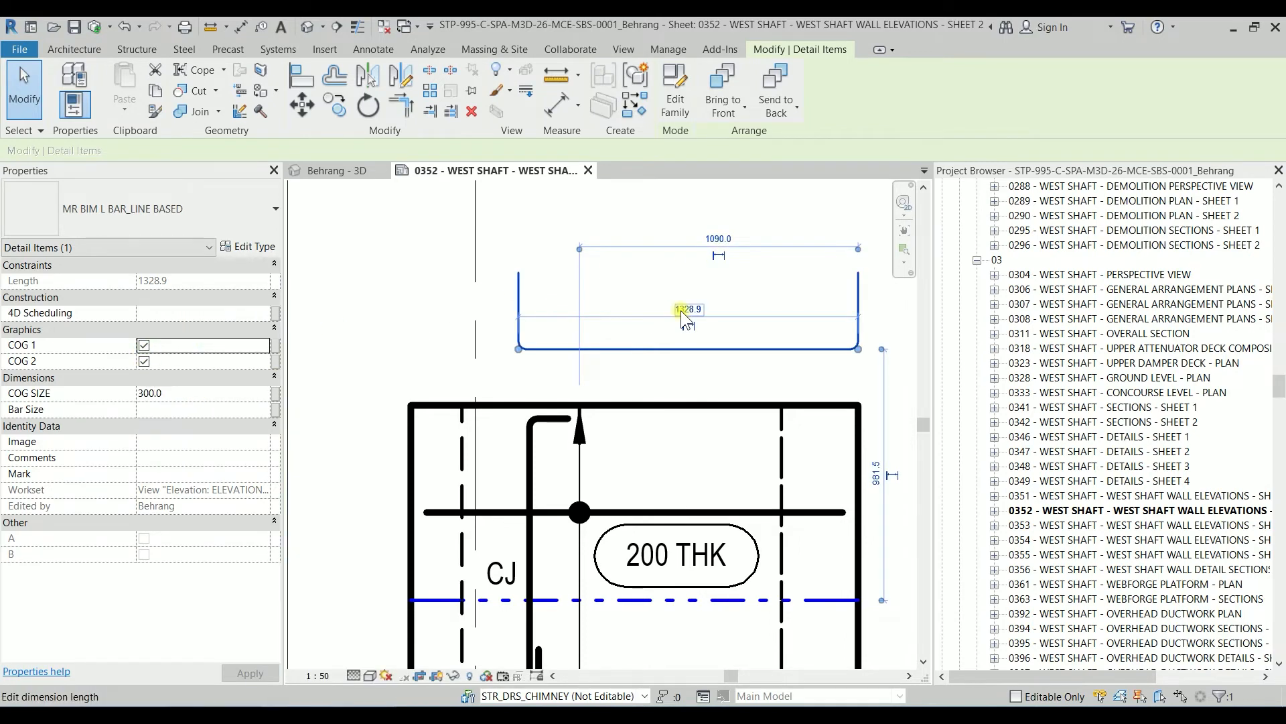
pyautogui.scroll(5, 512, 357)
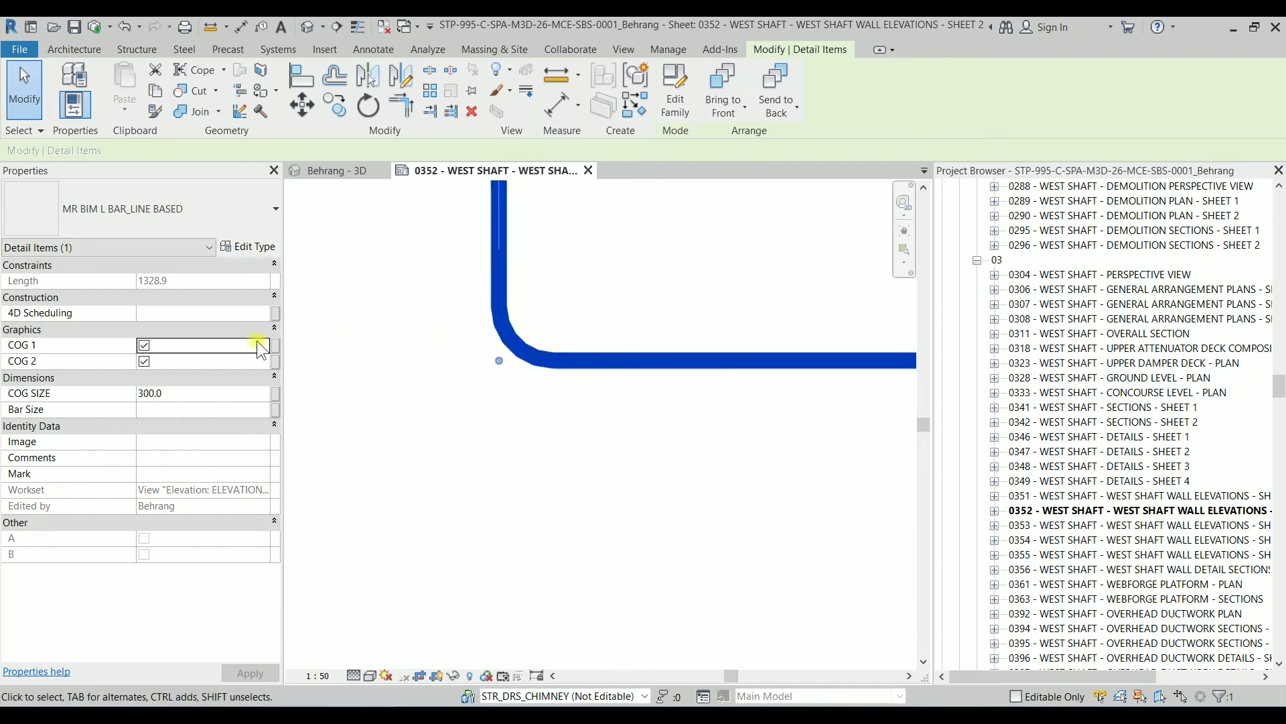
pyautogui.click(143, 345)
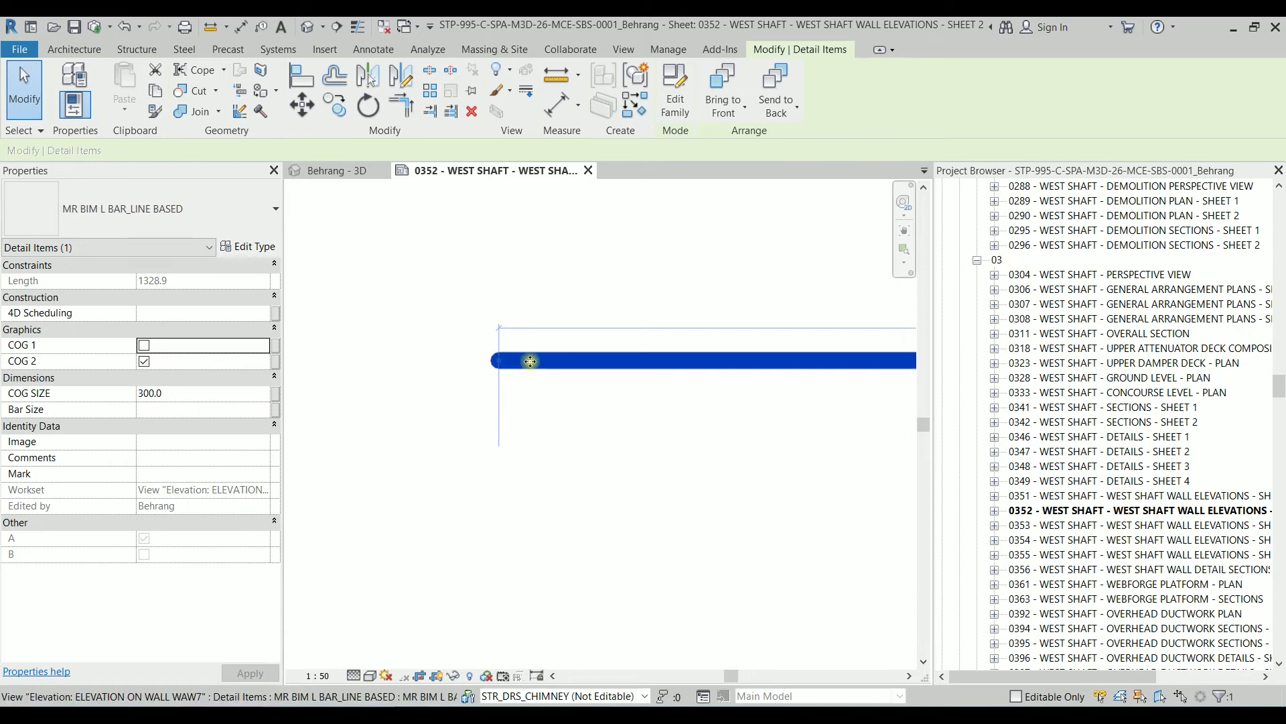
# Turn off COG 2 for the placed bar and deselect it.
pyautogui.scroll(-5, 505, 361)
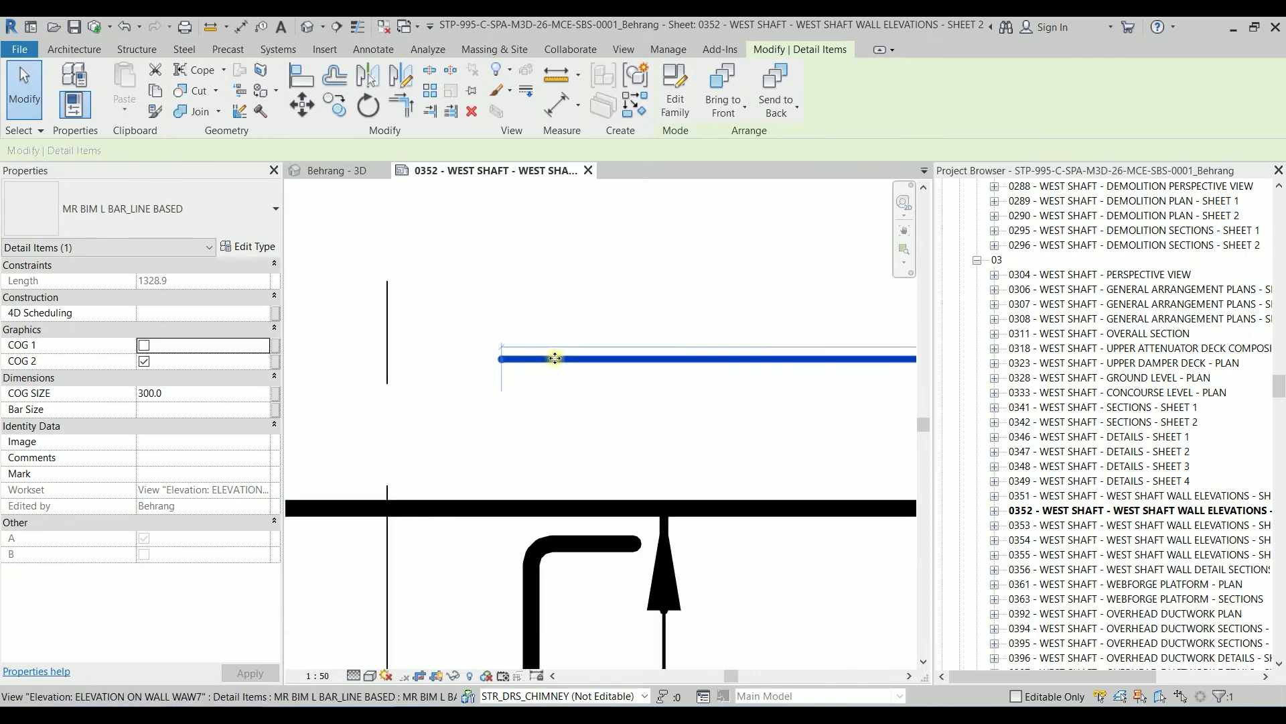
pyautogui.moveTo(593, 362); pyautogui.dragTo(436, 422, button='middle')
pyautogui.scroll(1, 436, 422)
pyautogui.scroll(-3, 440, 411)
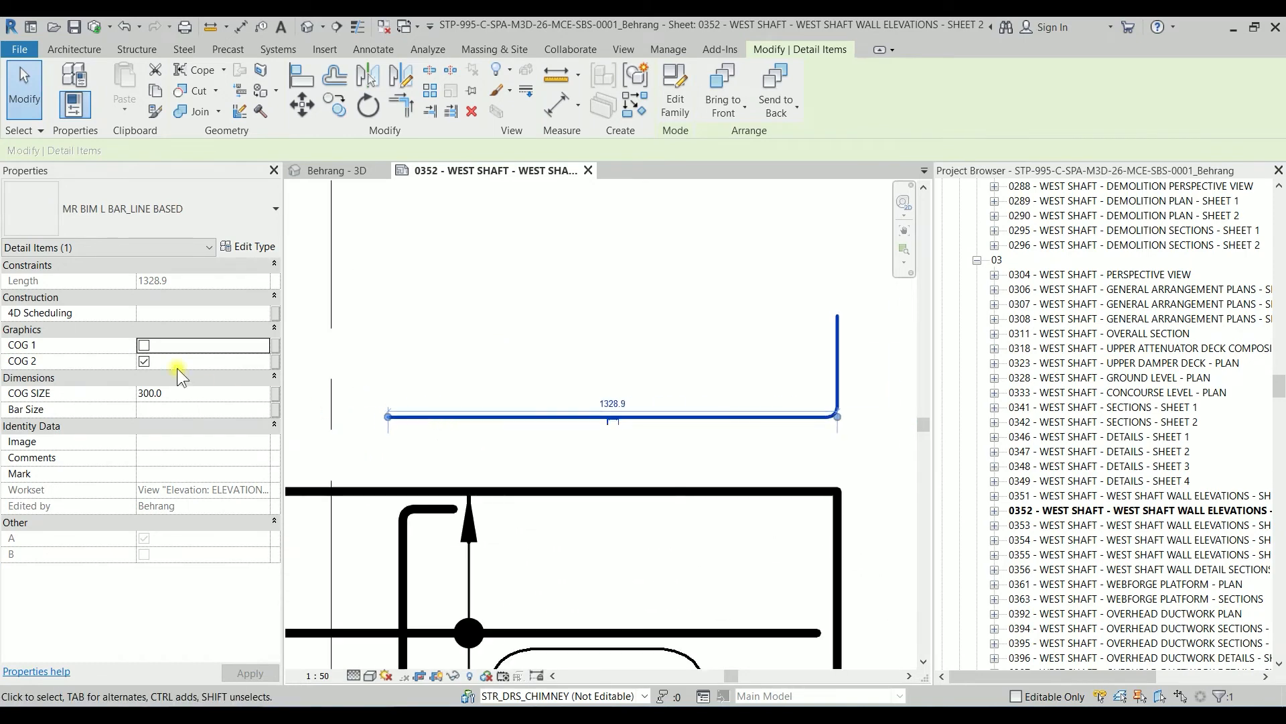
pyautogui.click(143, 361)
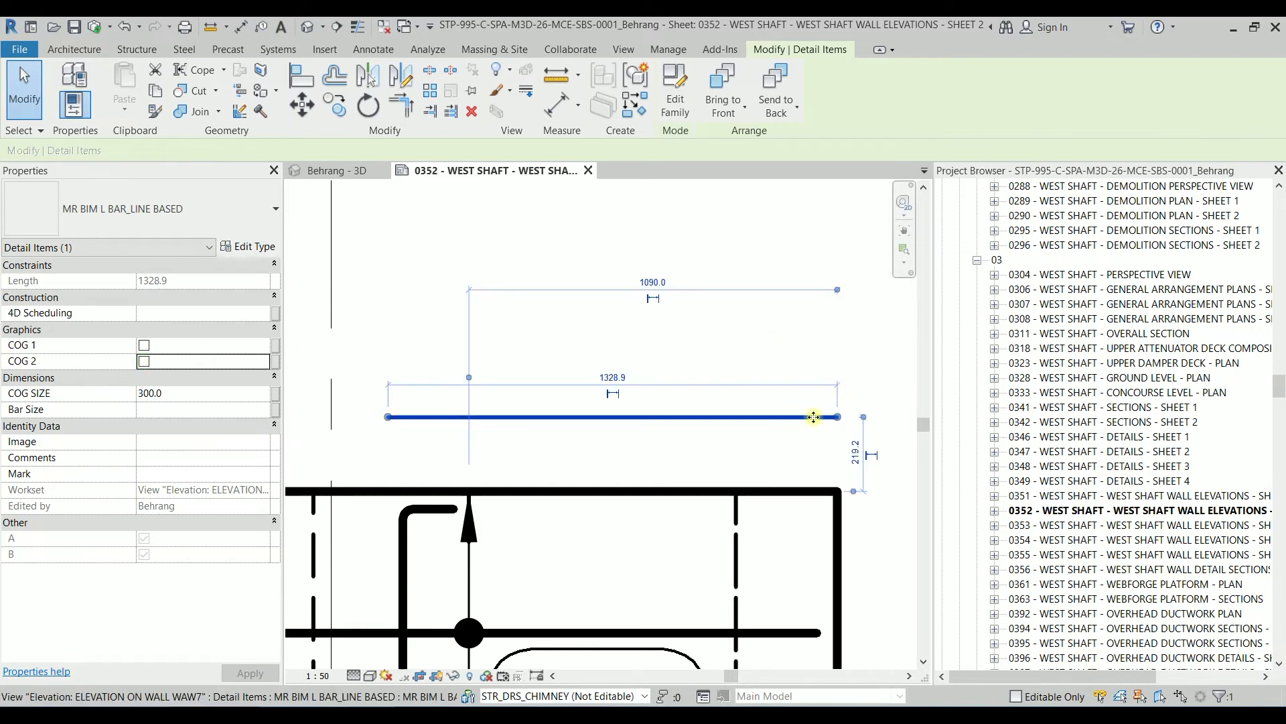
pyautogui.moveTo(838, 417)
pyautogui.mouseDown()
pyautogui.moveTo(795, 319)
pyautogui.moveTo(837, 417)
pyautogui.mouseUp()
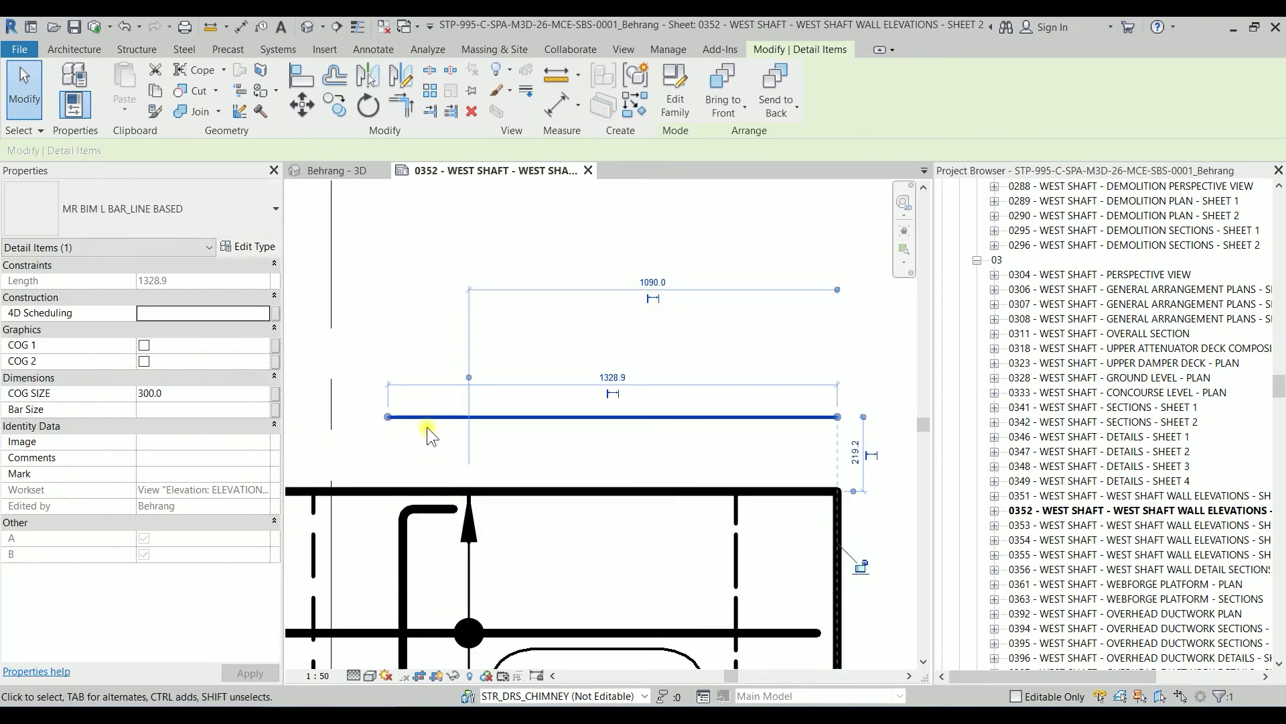
pyautogui.moveTo(412, 470); pyautogui.dragTo(431, 400, button='middle')
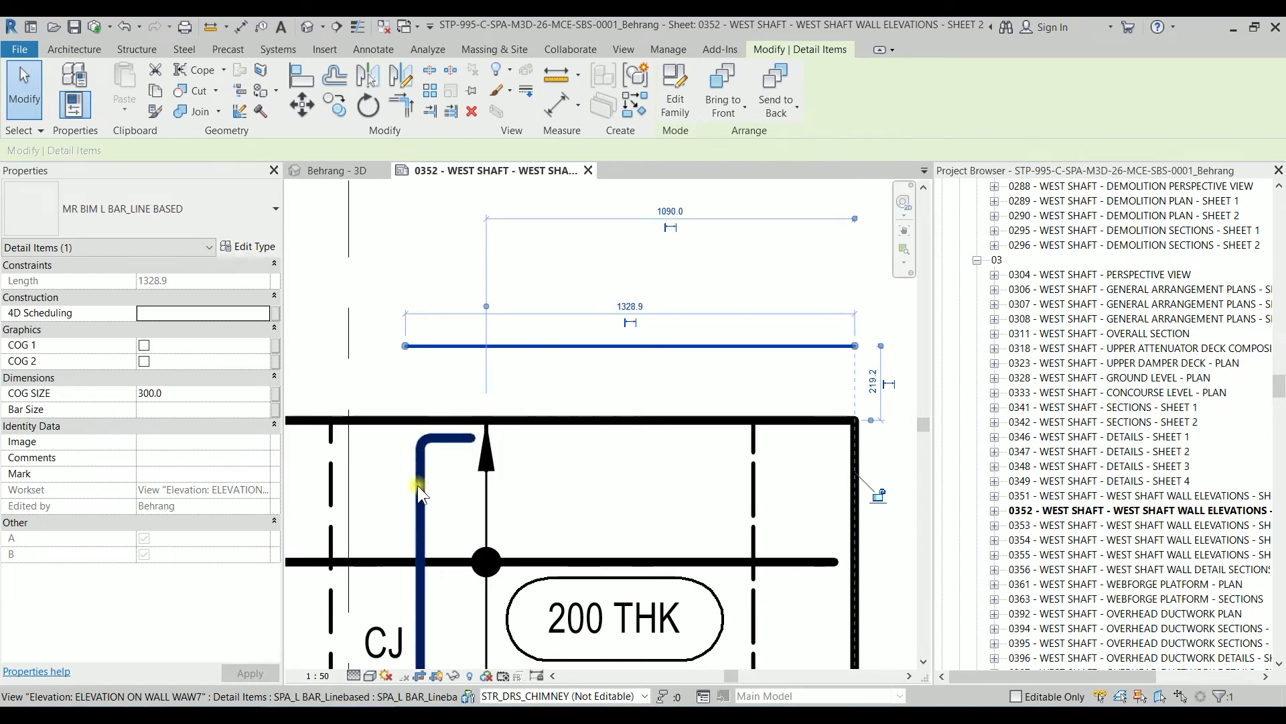
pyautogui.click(532, 275)
pyautogui.moveTo(562, 269); pyautogui.dragTo(541, 313, button='middle')
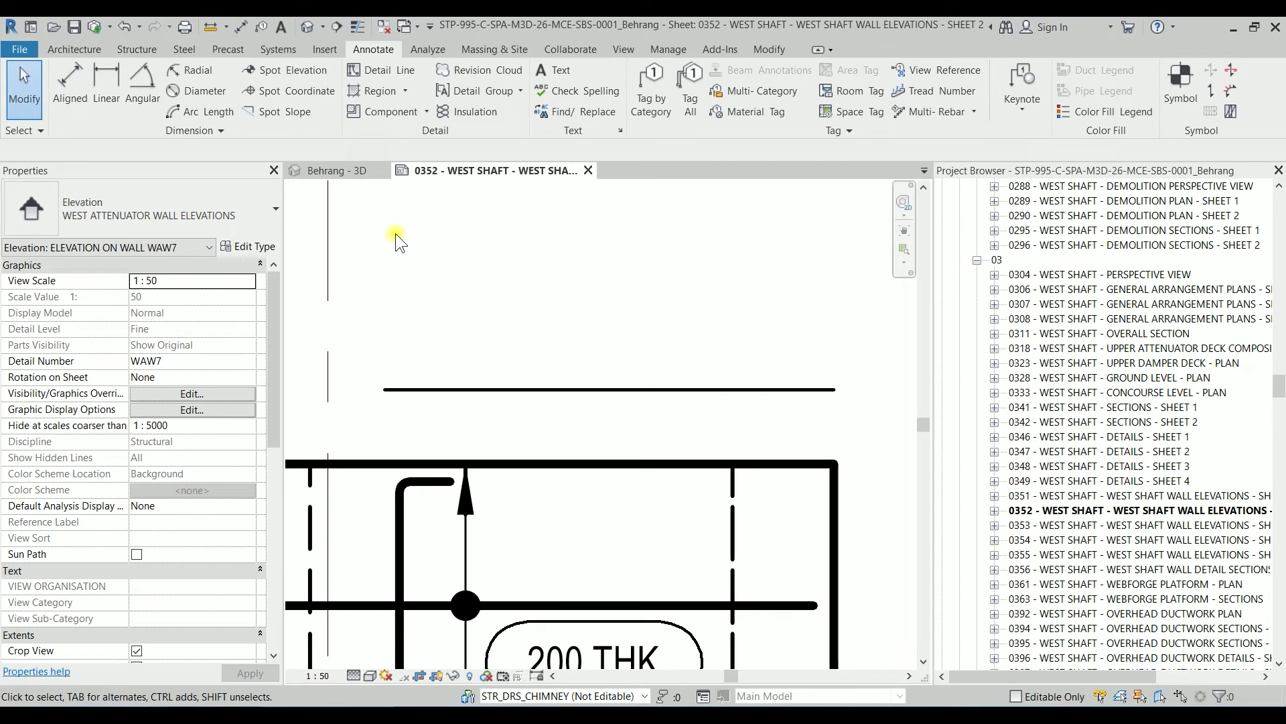
# Draw a horizontal detail line about 780 mm long above the placed bar using the SectionConcrete_ReoBars line style.
pyautogui.press('d')
pyautogui.press('l')
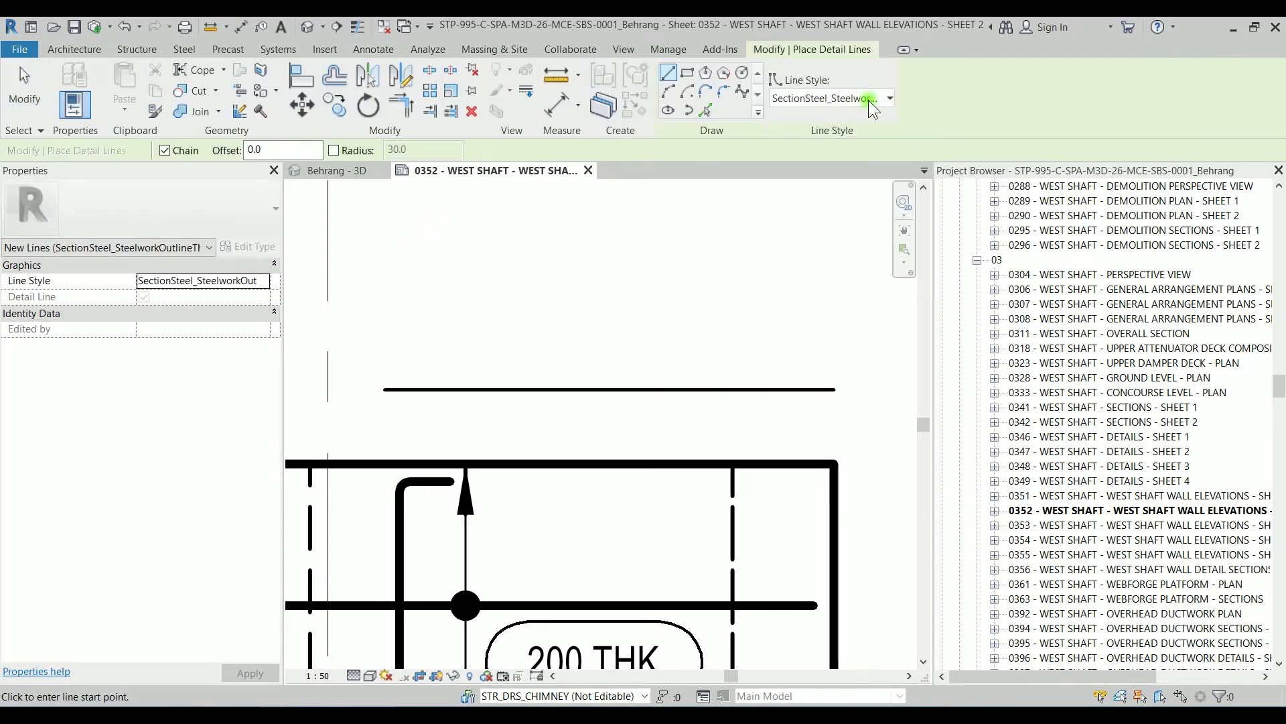
pyautogui.click(869, 99)
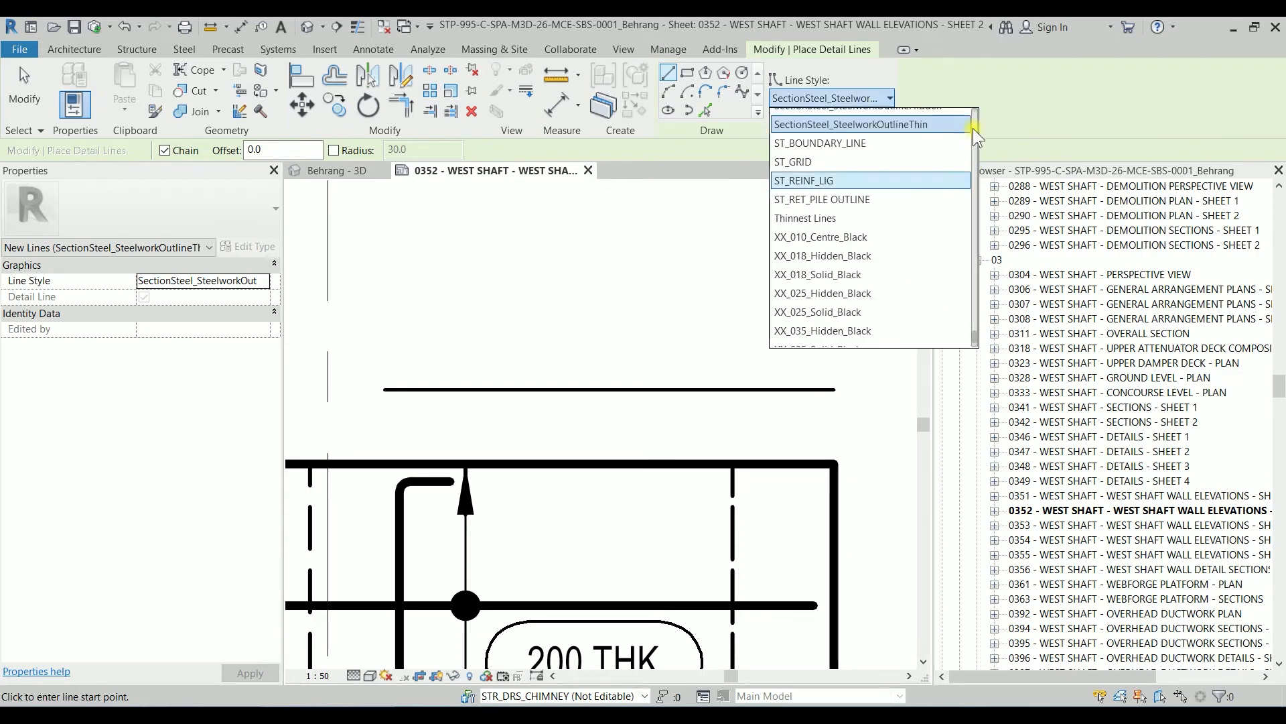
pyautogui.click(973, 127)
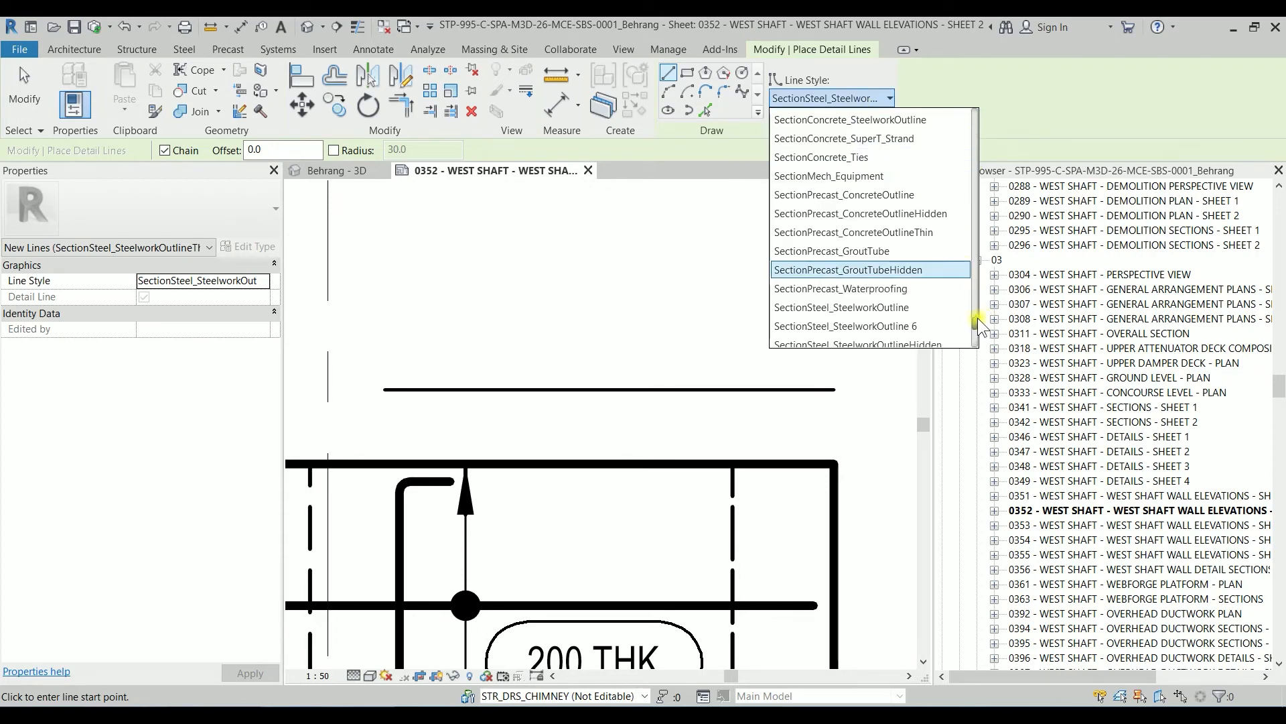
pyautogui.moveTo(979, 317)
pyautogui.mouseDown()
pyautogui.moveTo(971, 203)
pyautogui.moveTo(978, 309)
pyautogui.mouseUp()
pyautogui.click(865, 218)
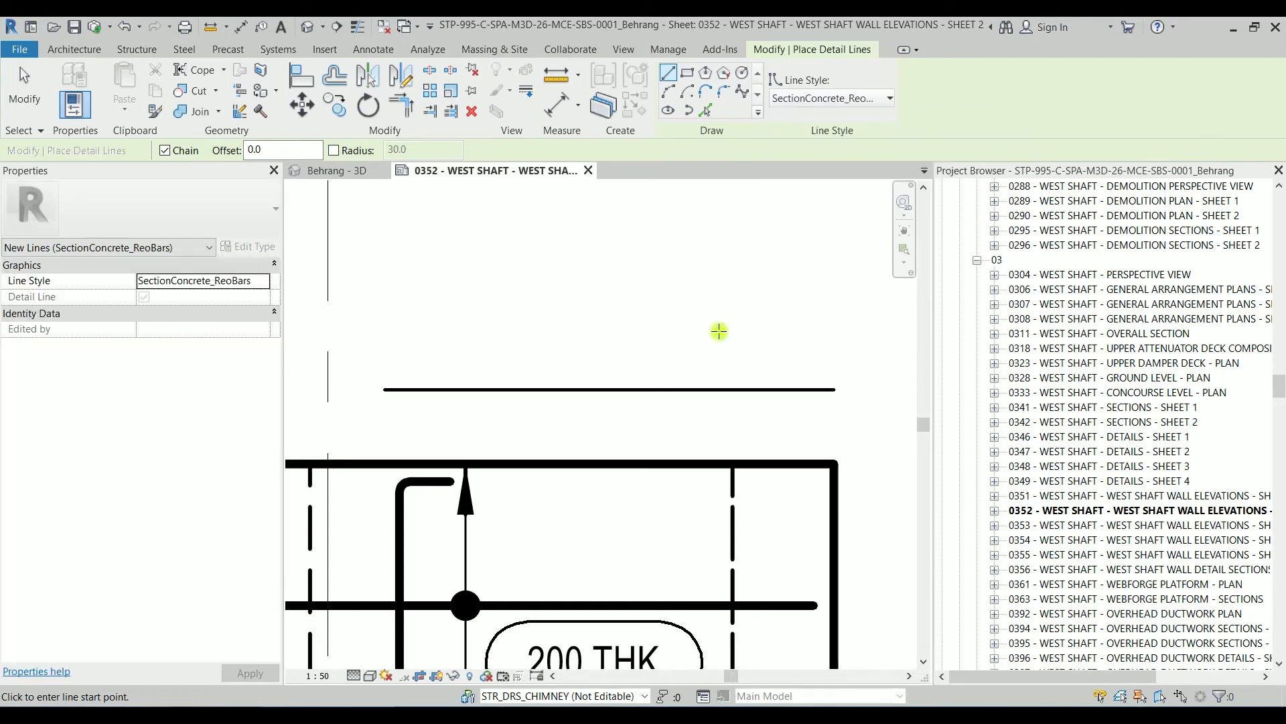
pyautogui.click(735, 328)
pyautogui.click(467, 329)
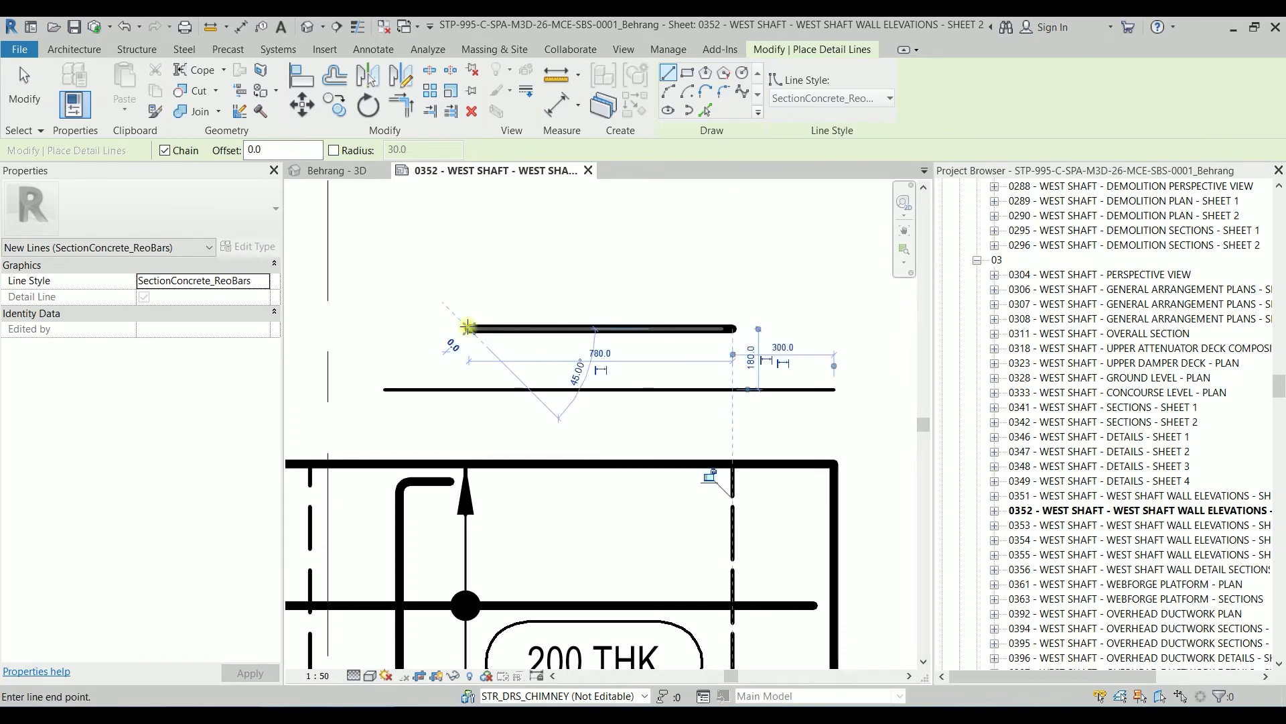
pyautogui.press('Escape')
pyautogui.press('Escape')
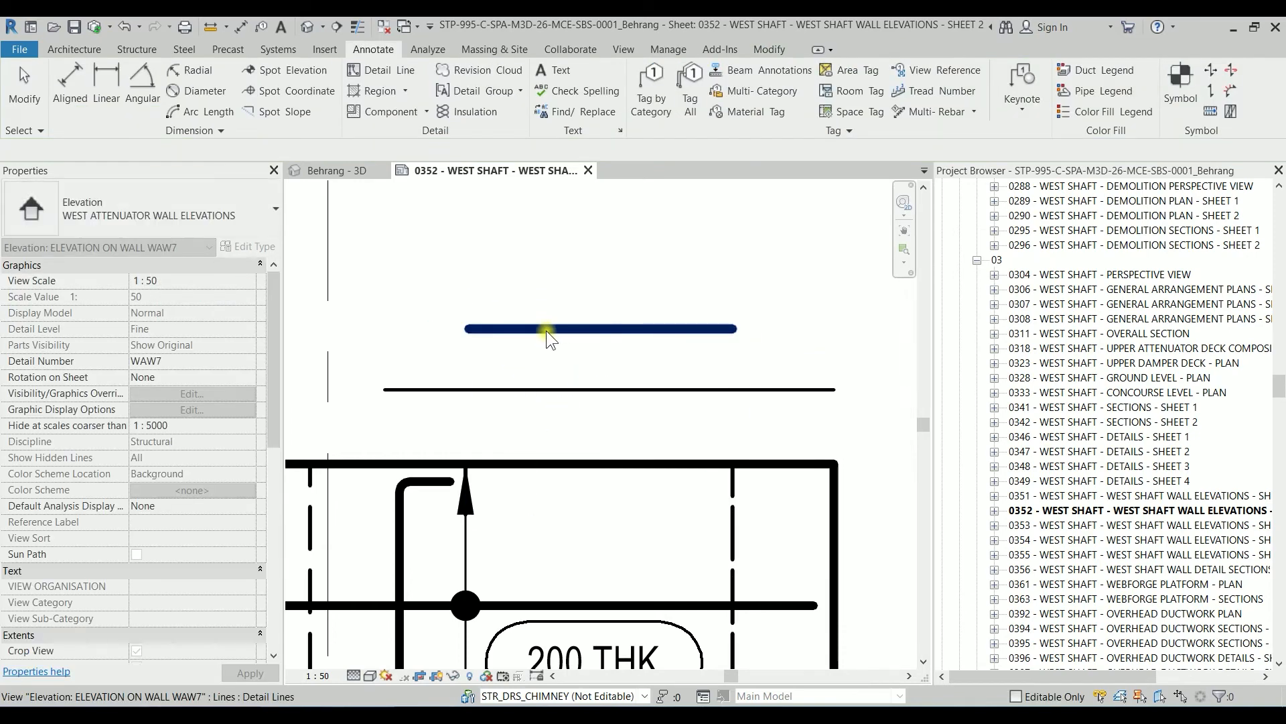
# Look up the projection line weight of SectionConcrete_ReoBars in the project's line styles, keeping the drawn lines in view.
pyautogui.click(546, 329)
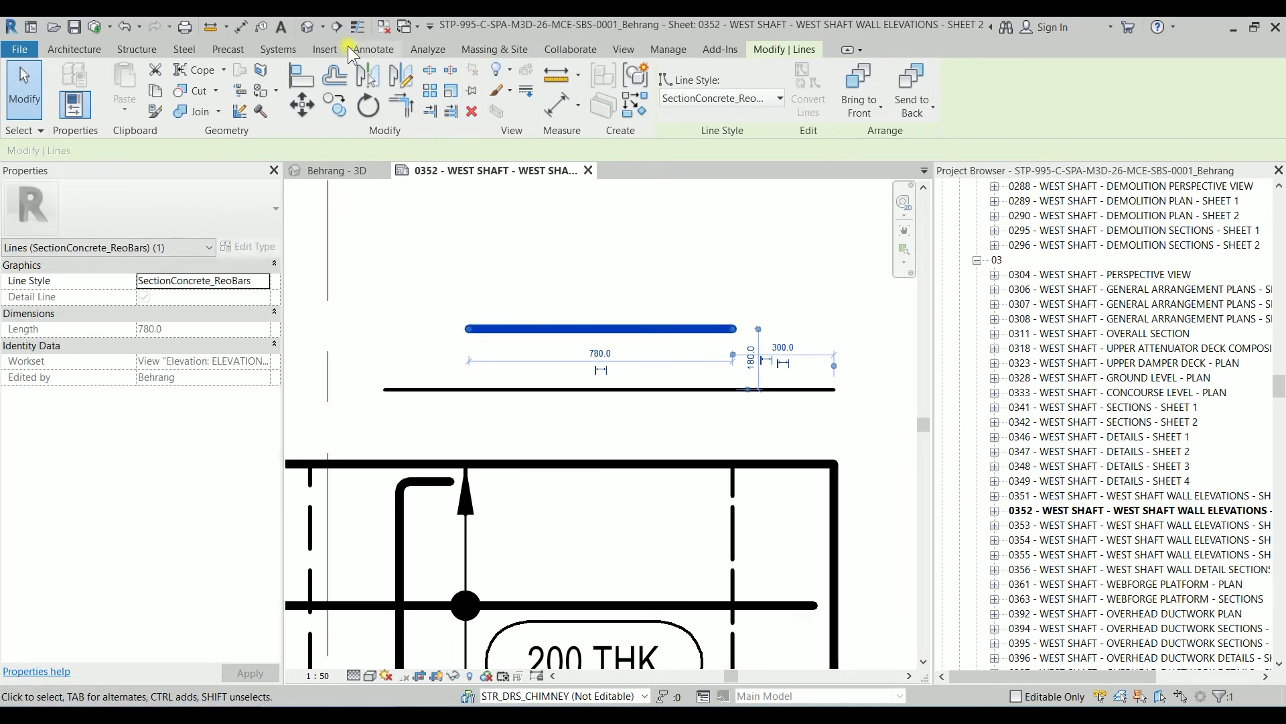
pyautogui.click(667, 49)
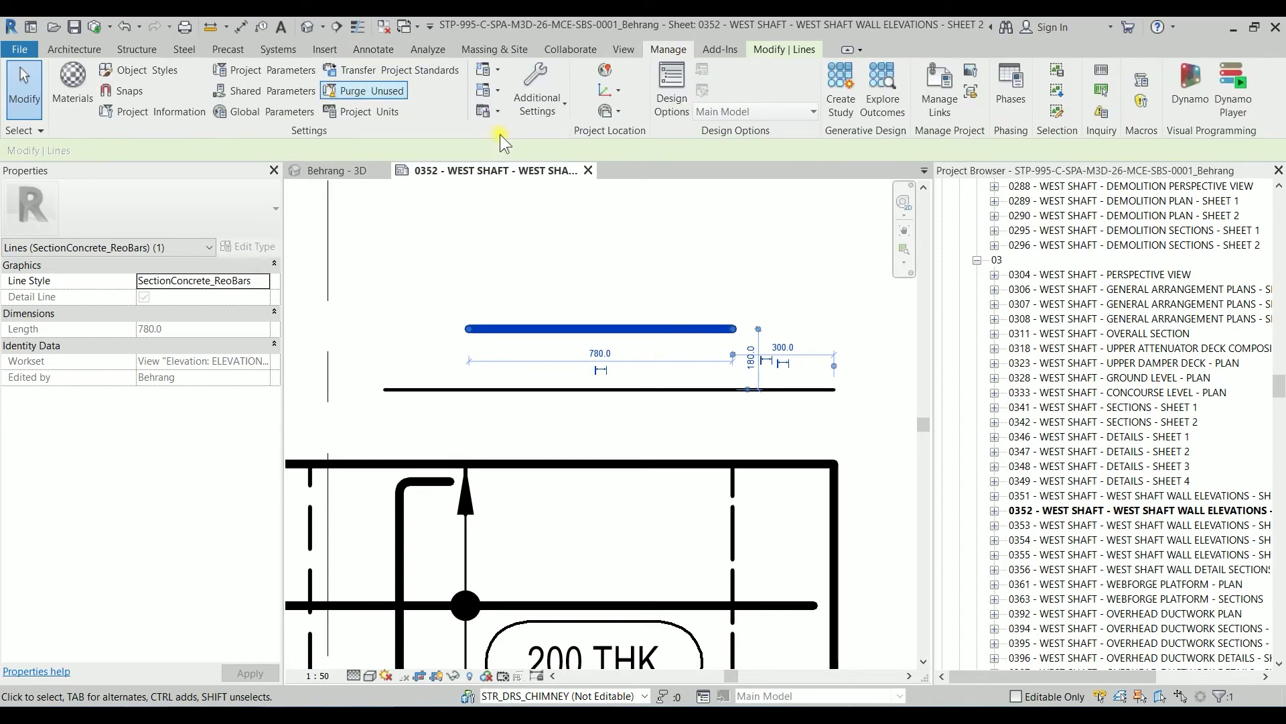
pyautogui.click(542, 110)
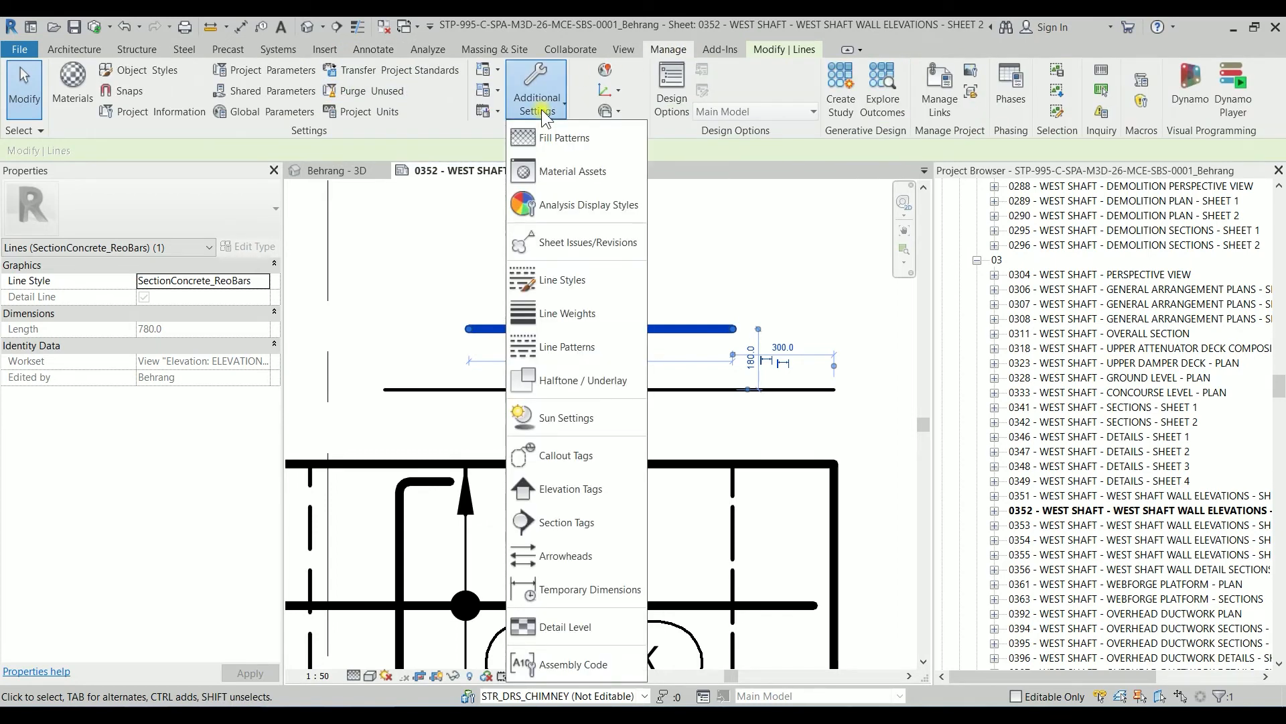
pyautogui.click(596, 279)
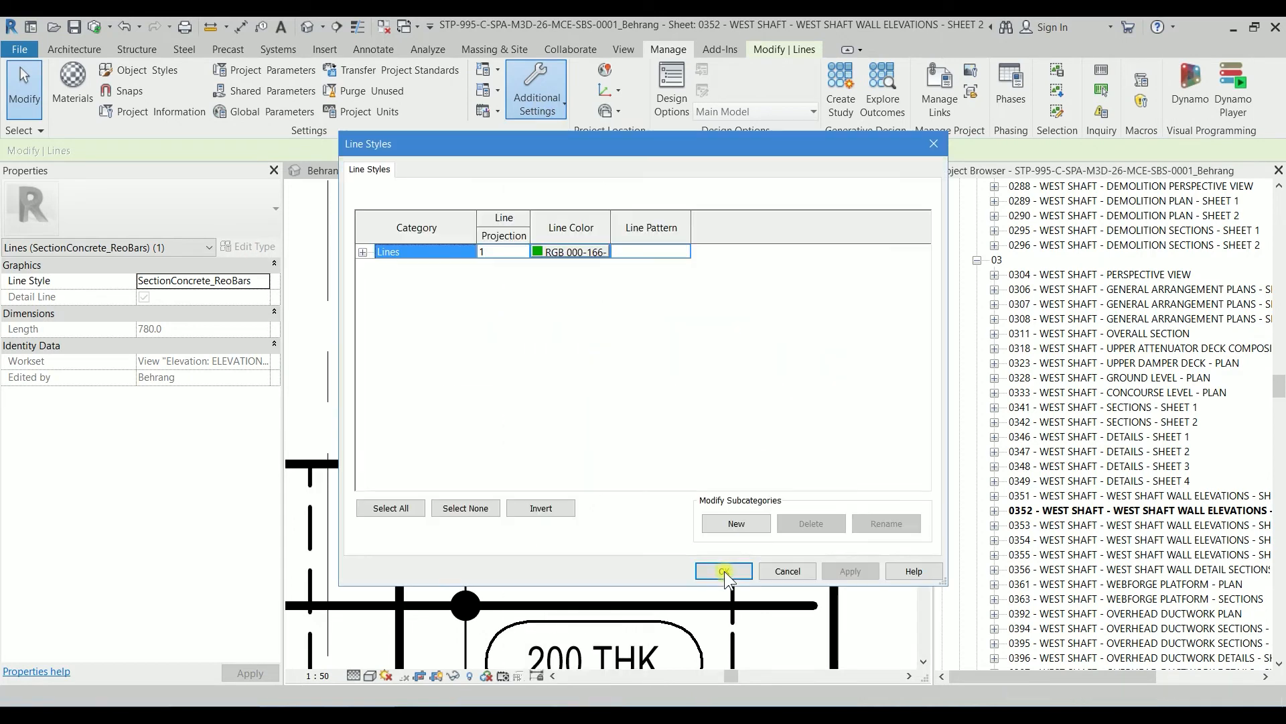
pyautogui.click(364, 252)
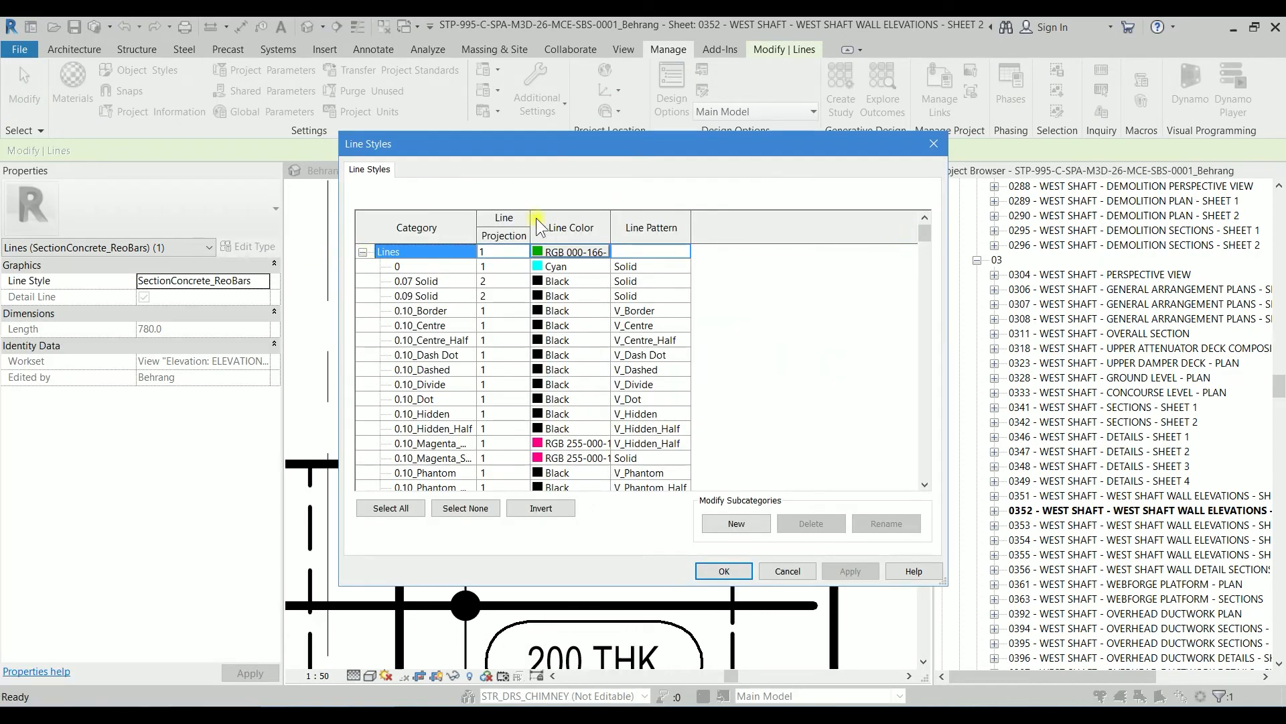
pyautogui.moveTo(478, 221); pyautogui.dragTo(577, 218)
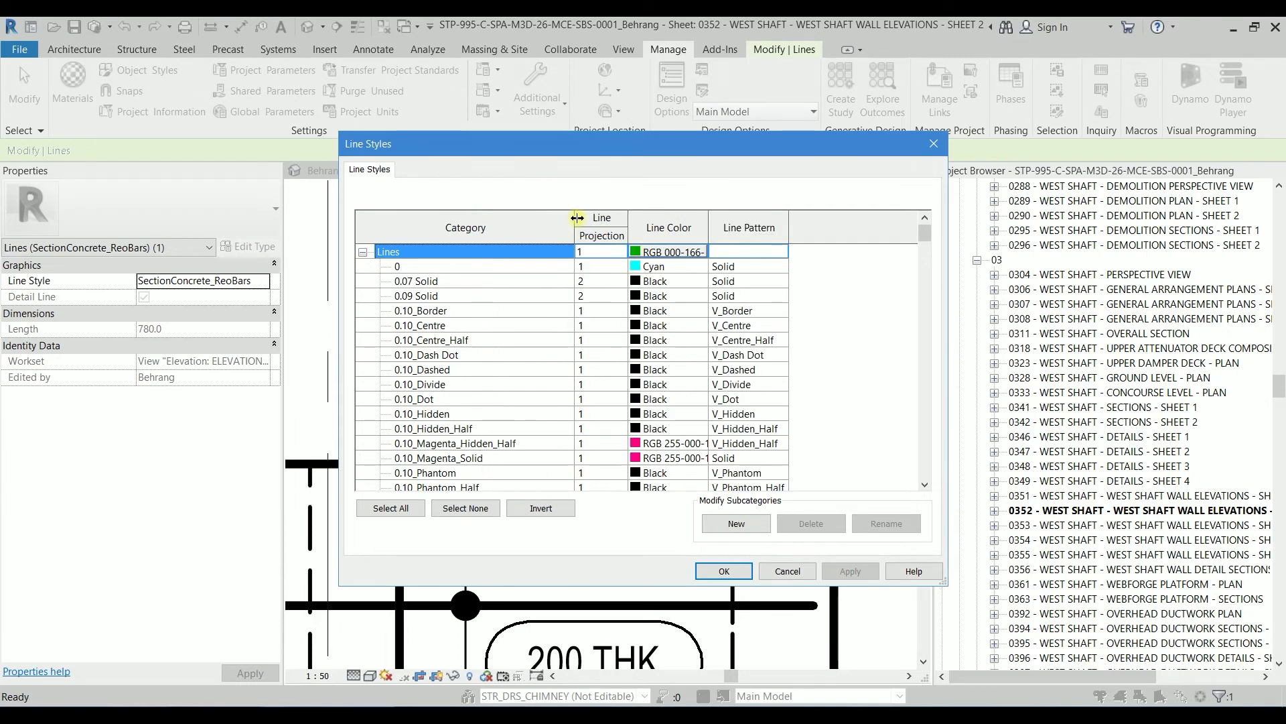
pyautogui.moveTo(925, 234); pyautogui.dragTo(914, 432)
pyautogui.scroll(-5, 504, 360)
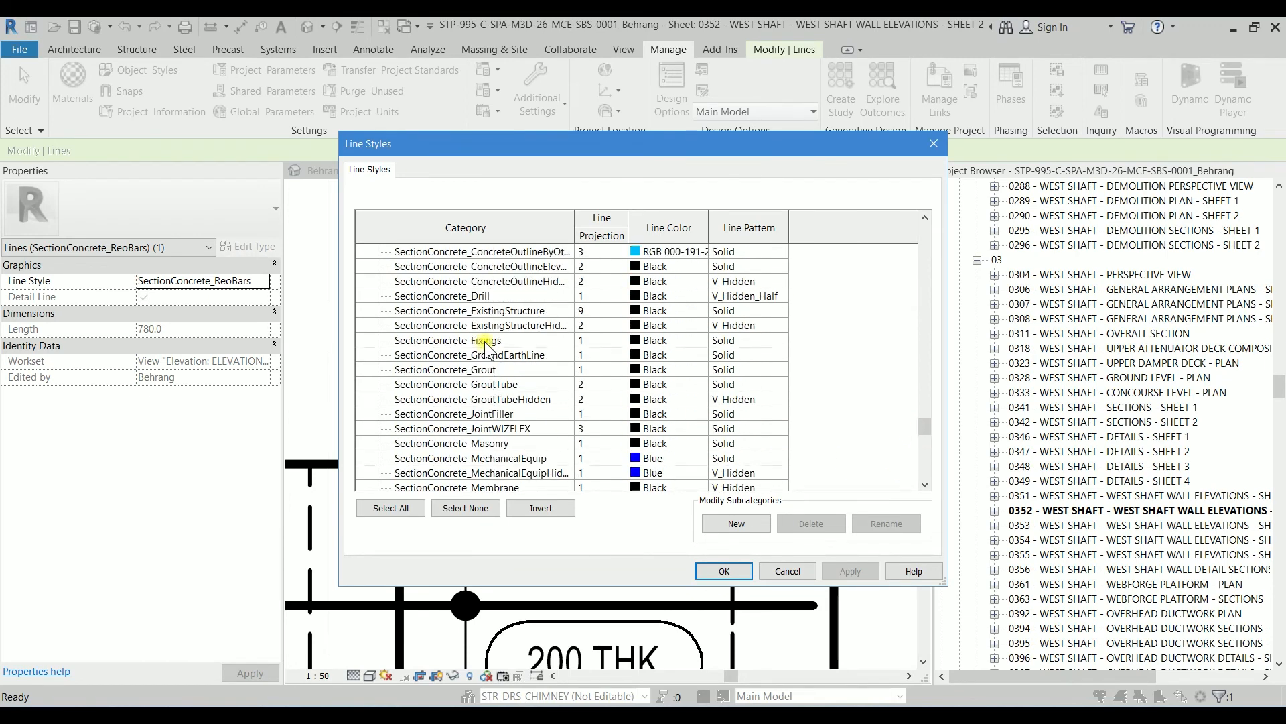
pyautogui.click(499, 398)
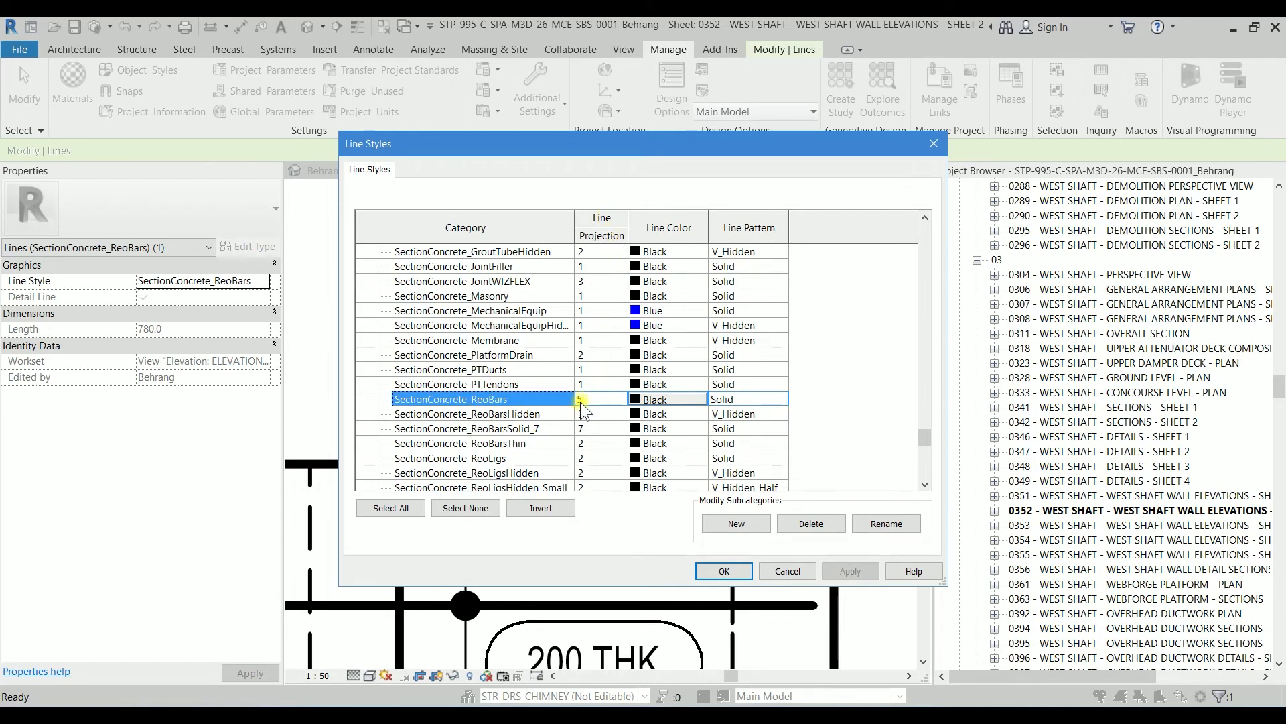
pyautogui.moveTo(661, 142); pyautogui.dragTo(954, 112)
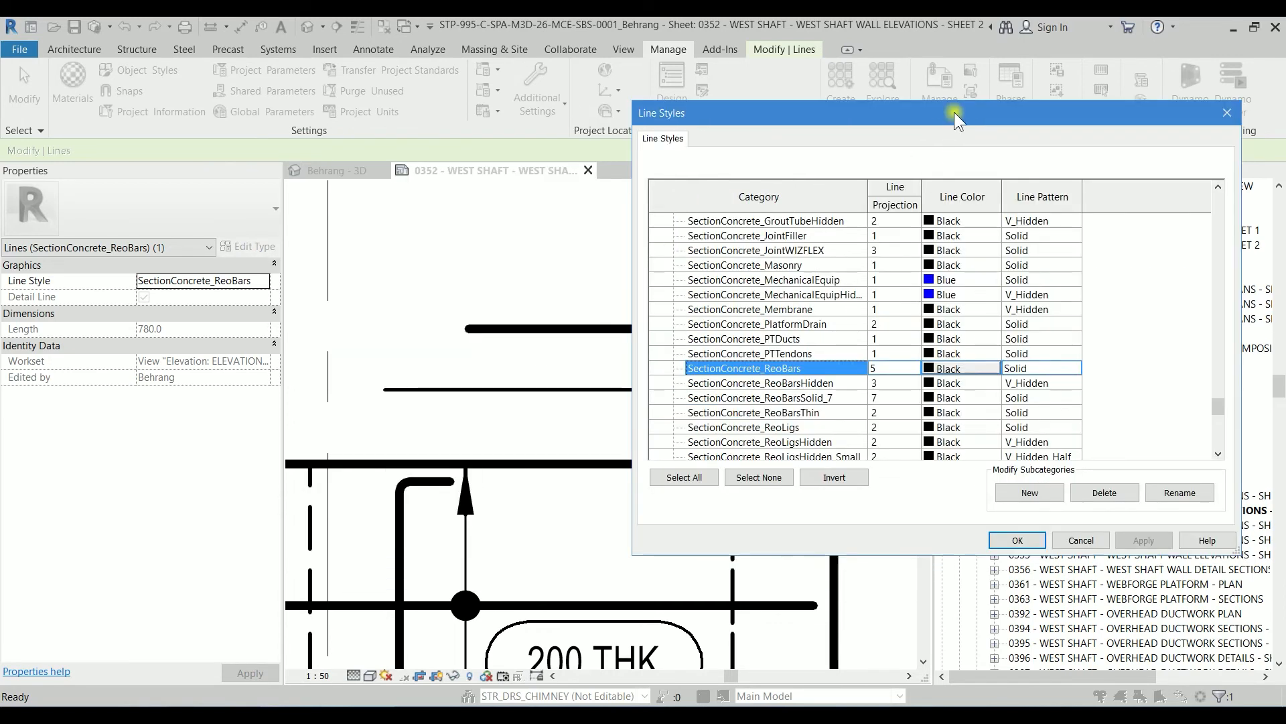
# Set the SectionConcrete_ReoBars line colour to yellow and apply it to the drawn line.
pyautogui.click(947, 366)
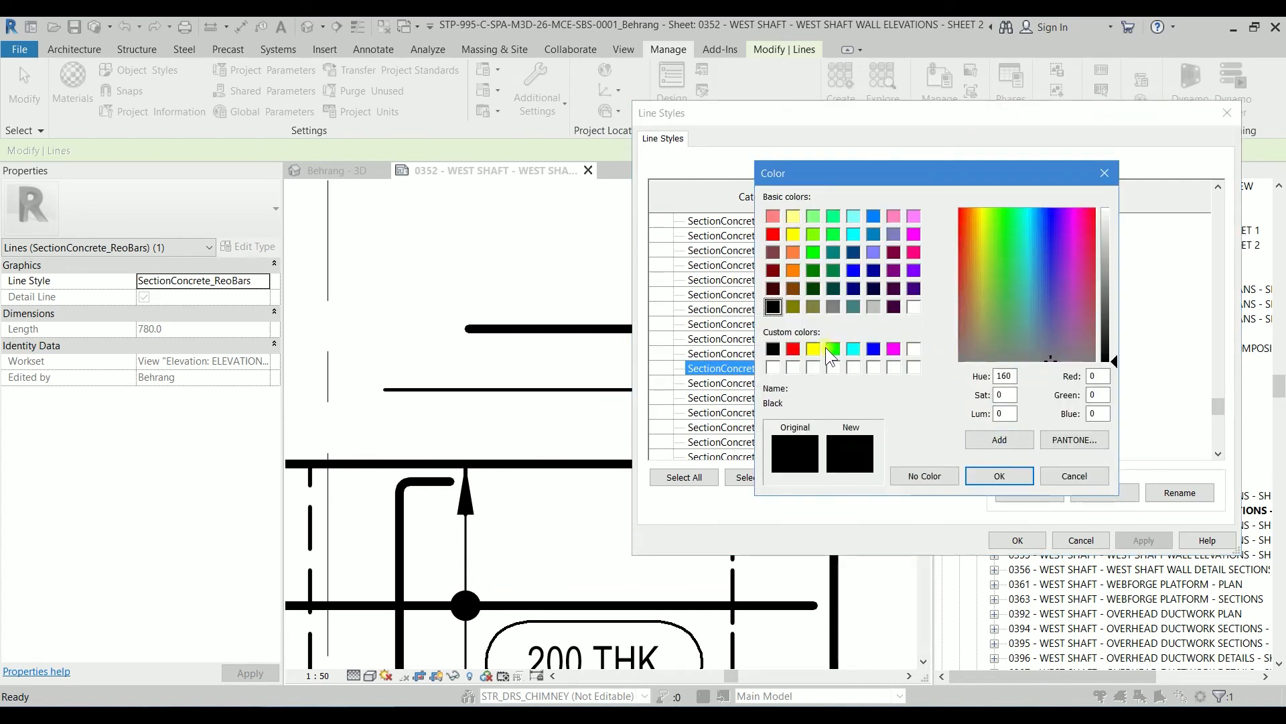
pyautogui.click(814, 349)
pyautogui.click(999, 476)
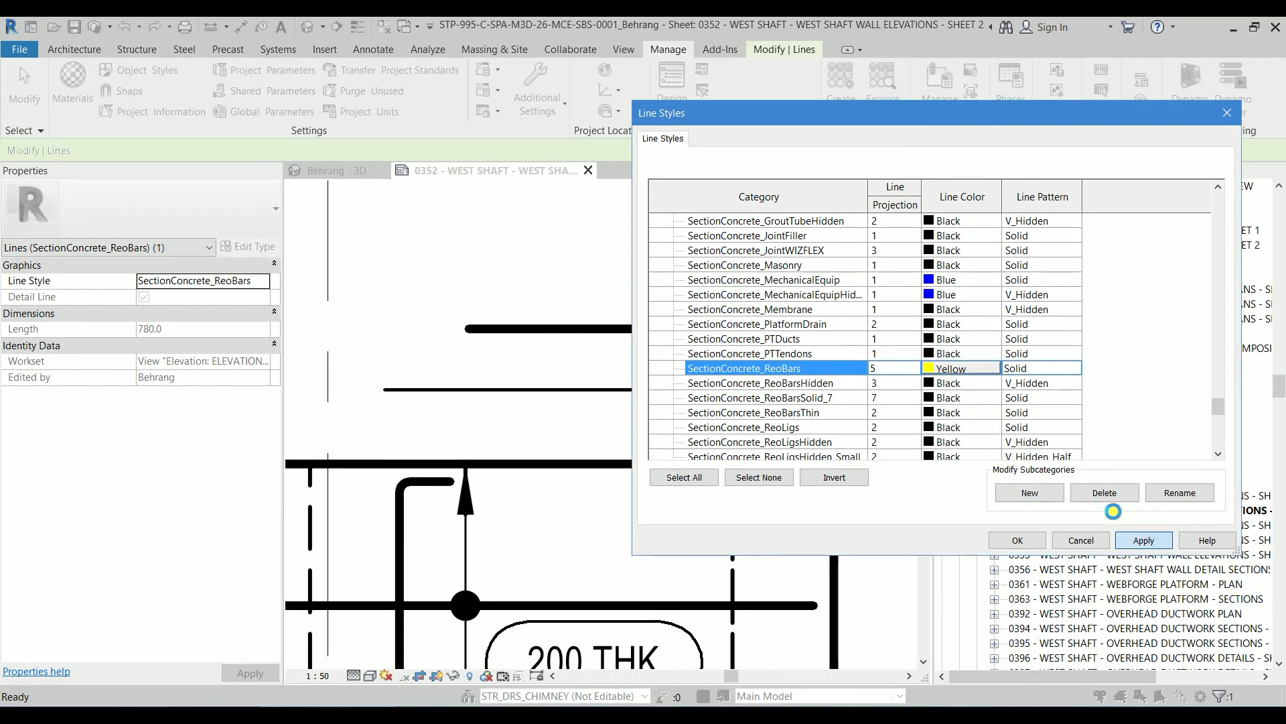
pyautogui.click(1143, 540)
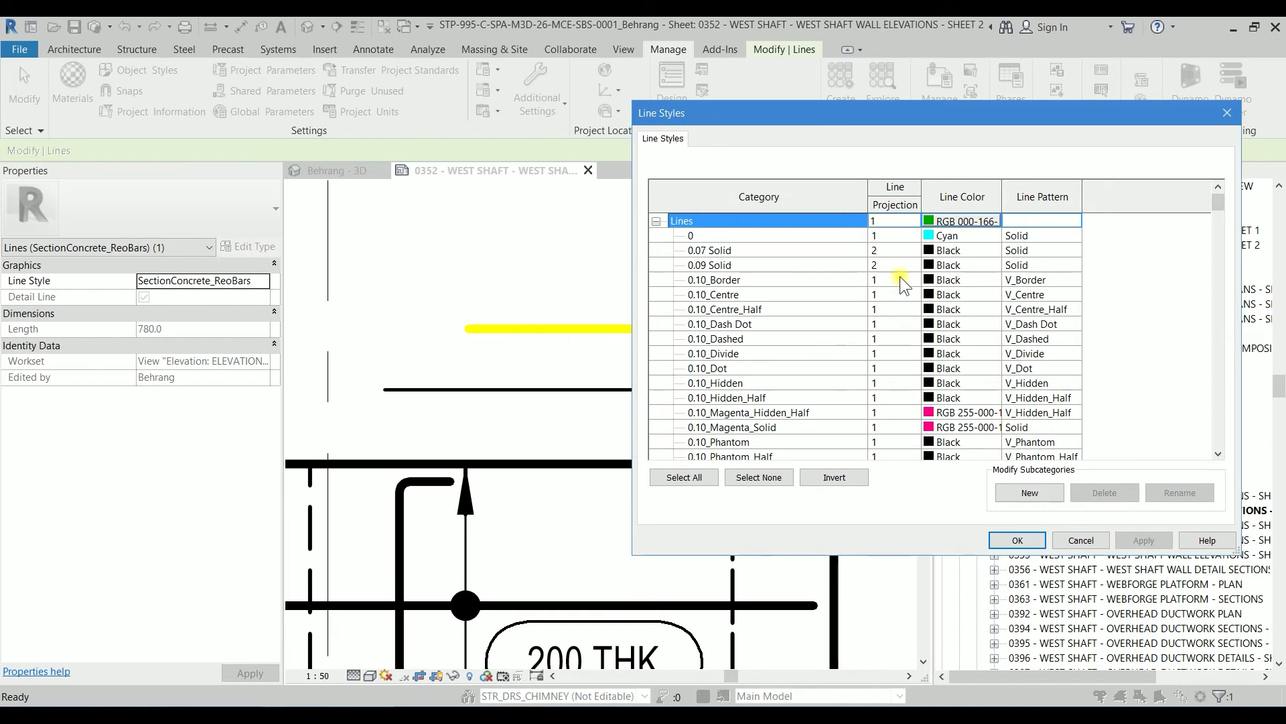
# Set the SectionConcrete_ReoBars line colour back to black, accept the line styles and clear the selection.
pyautogui.moveTo(1222, 205); pyautogui.dragTo(1211, 408)
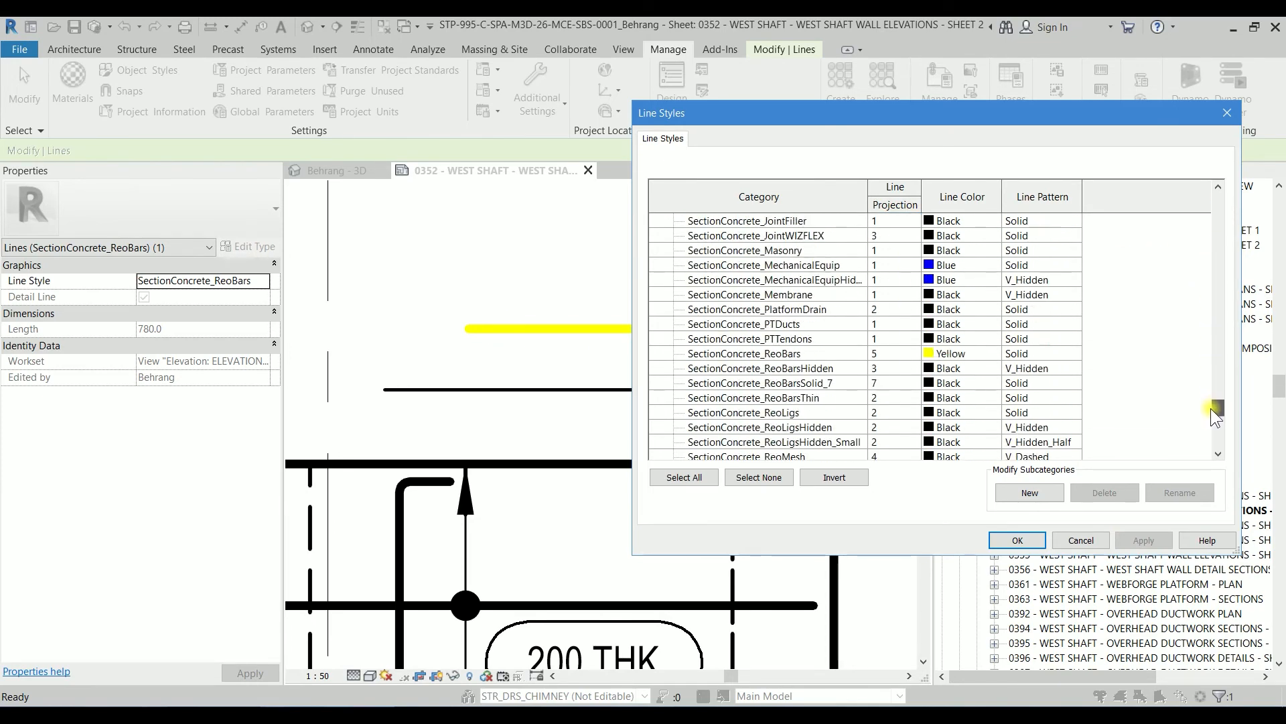
pyautogui.click(796, 352)
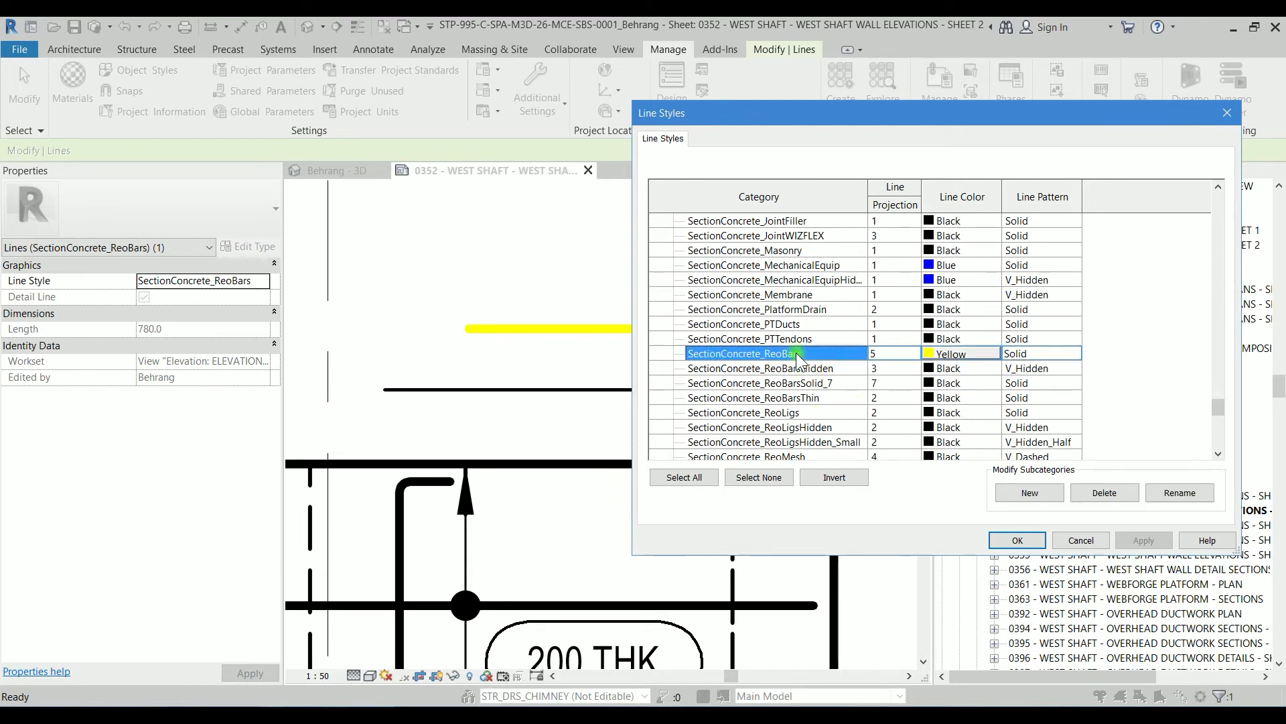
pyautogui.click(955, 354)
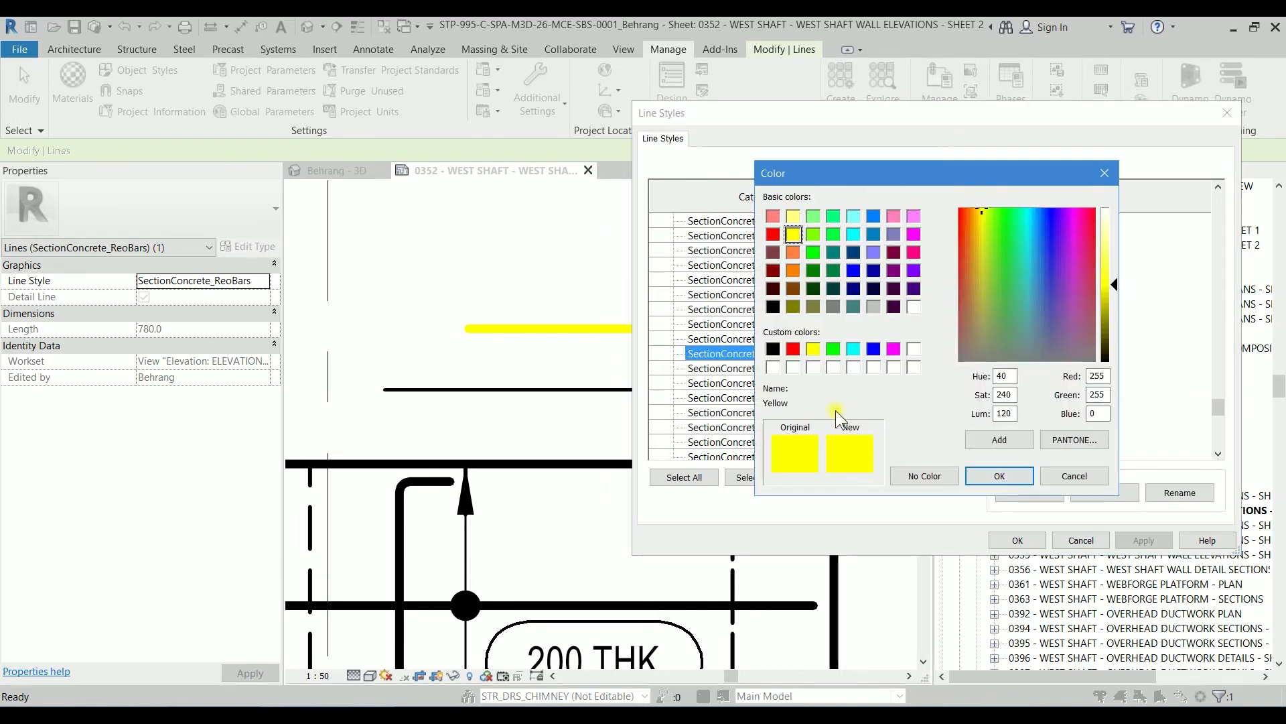
pyautogui.click(774, 349)
pyautogui.click(999, 476)
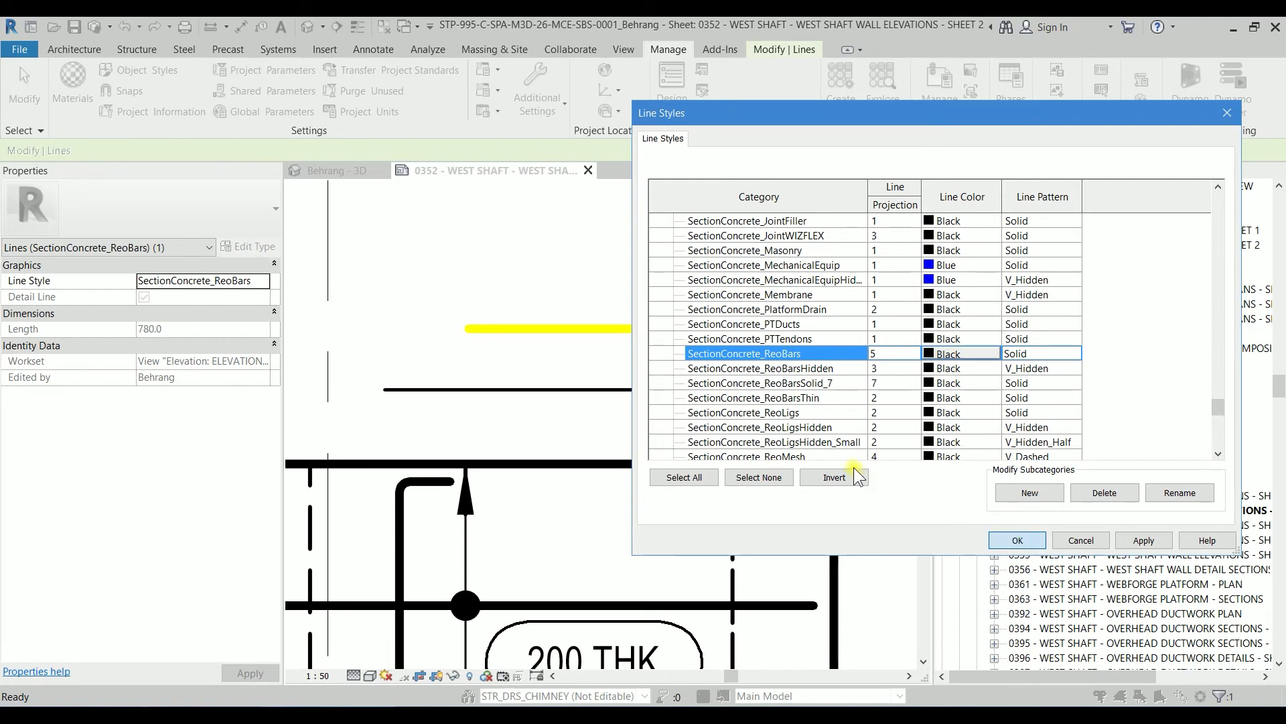
pyautogui.press('Return')
pyautogui.press('Escape')
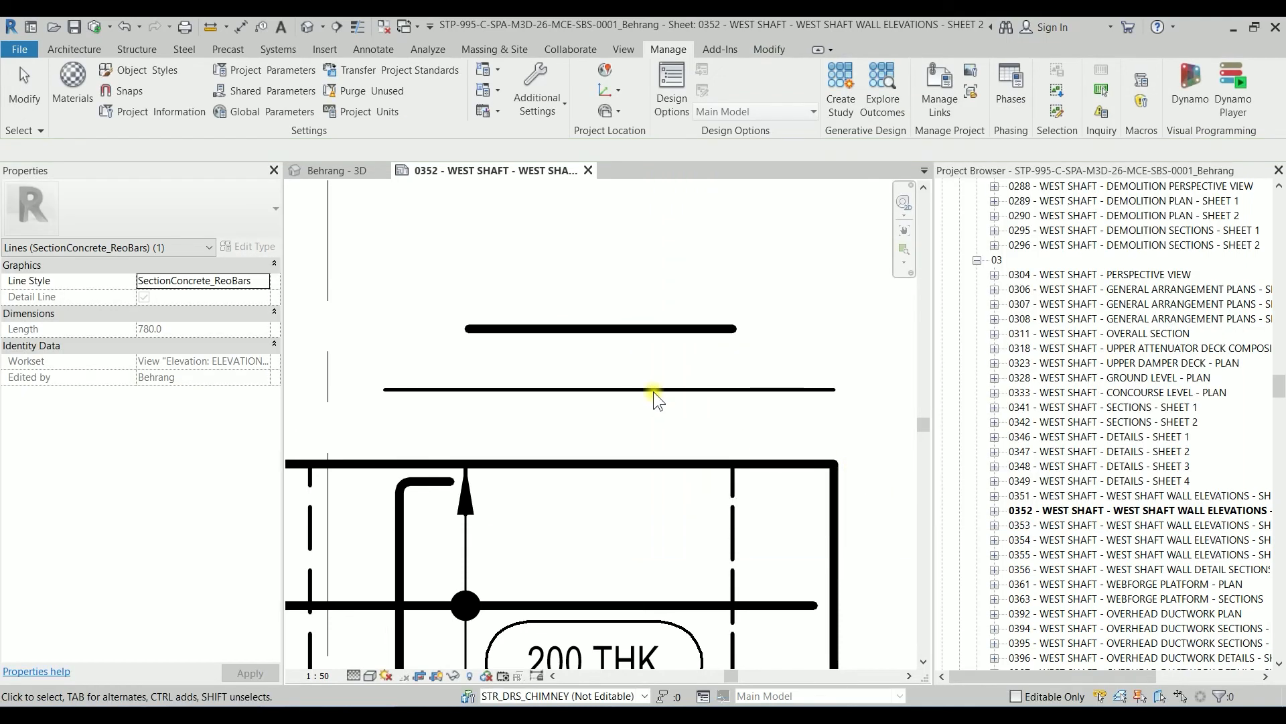
# Open the placed L bar's family for editing and create a Detail Items subcategory named 5 in its object styles.
pyautogui.click(653, 387)
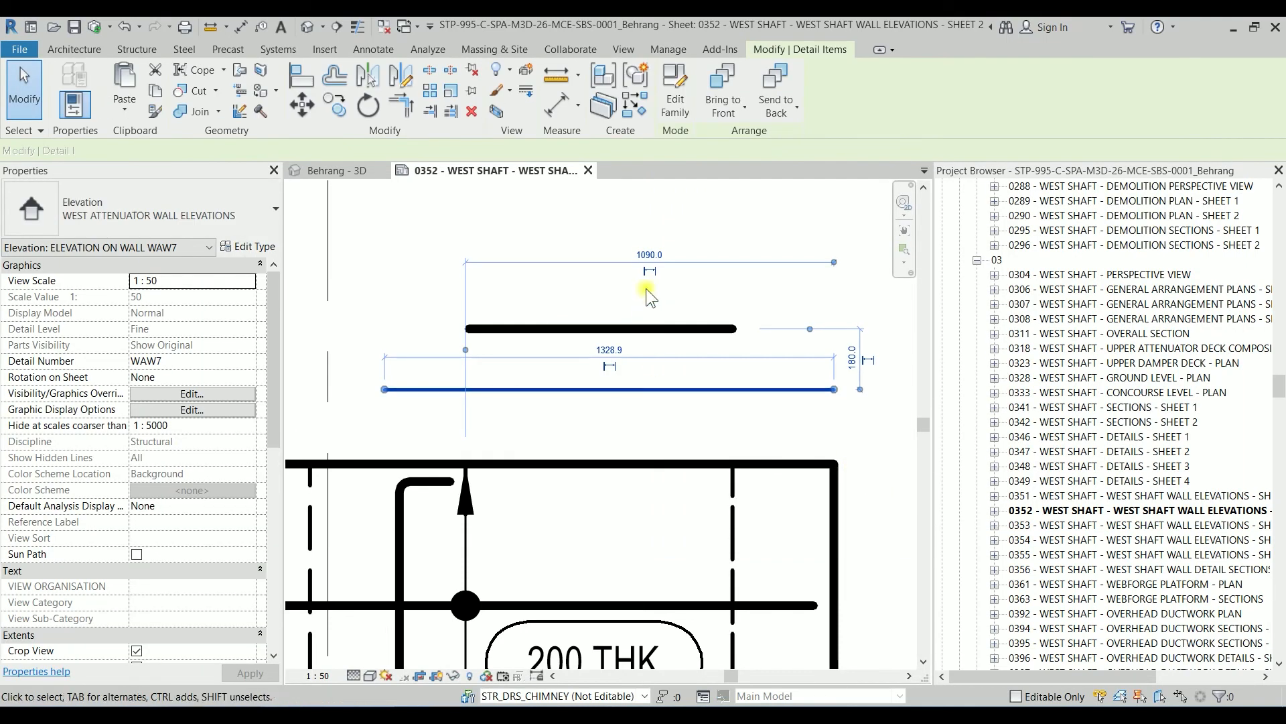
pyautogui.click(678, 114)
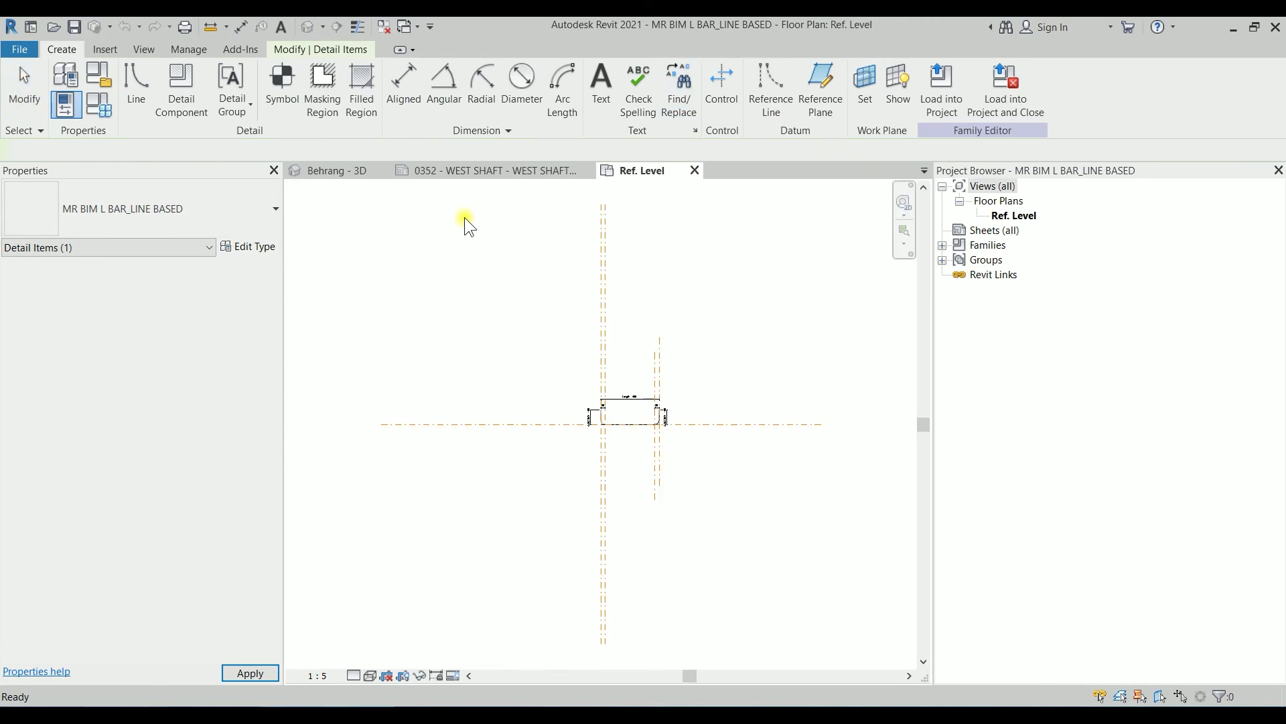
pyautogui.click(196, 48)
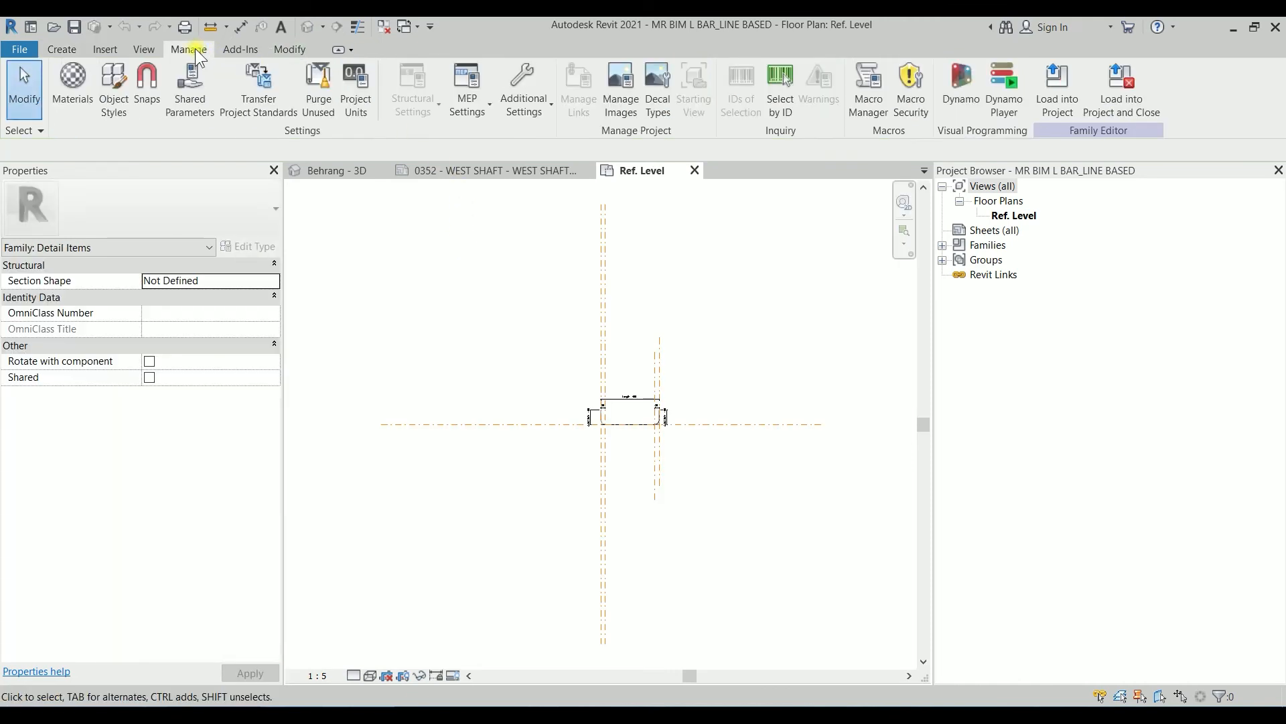
pyautogui.click(114, 90)
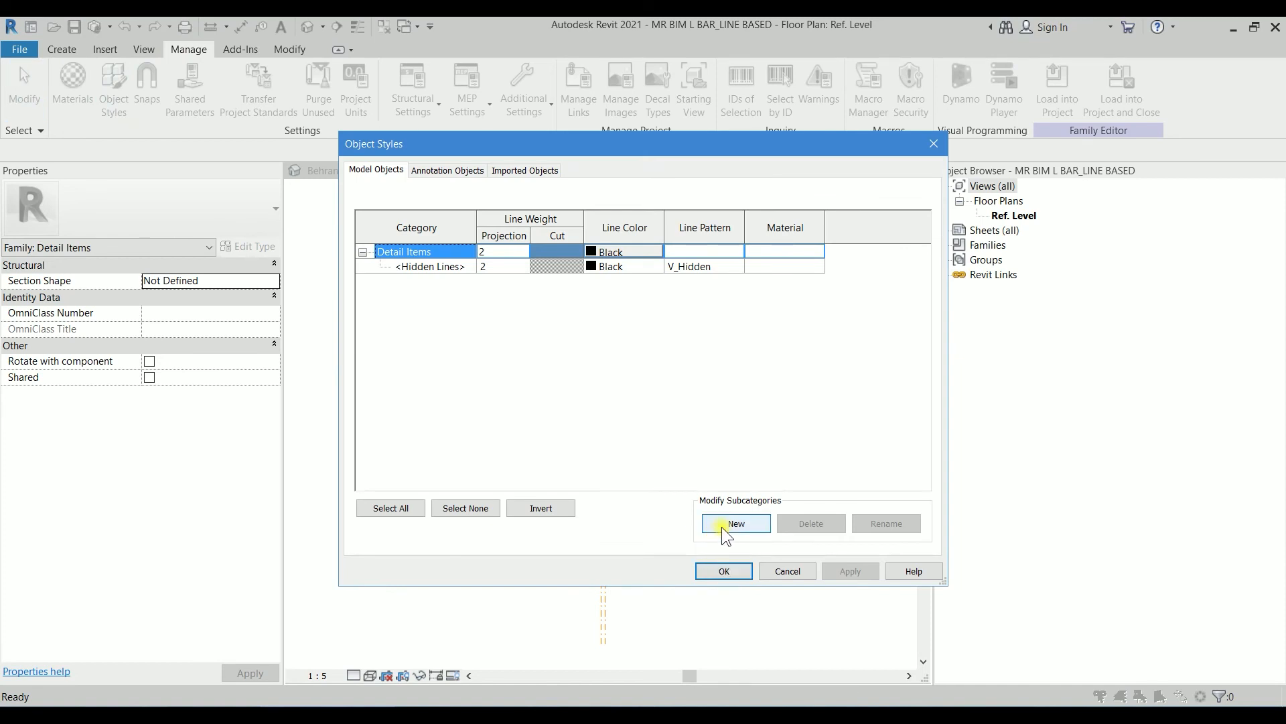
pyautogui.click(723, 524)
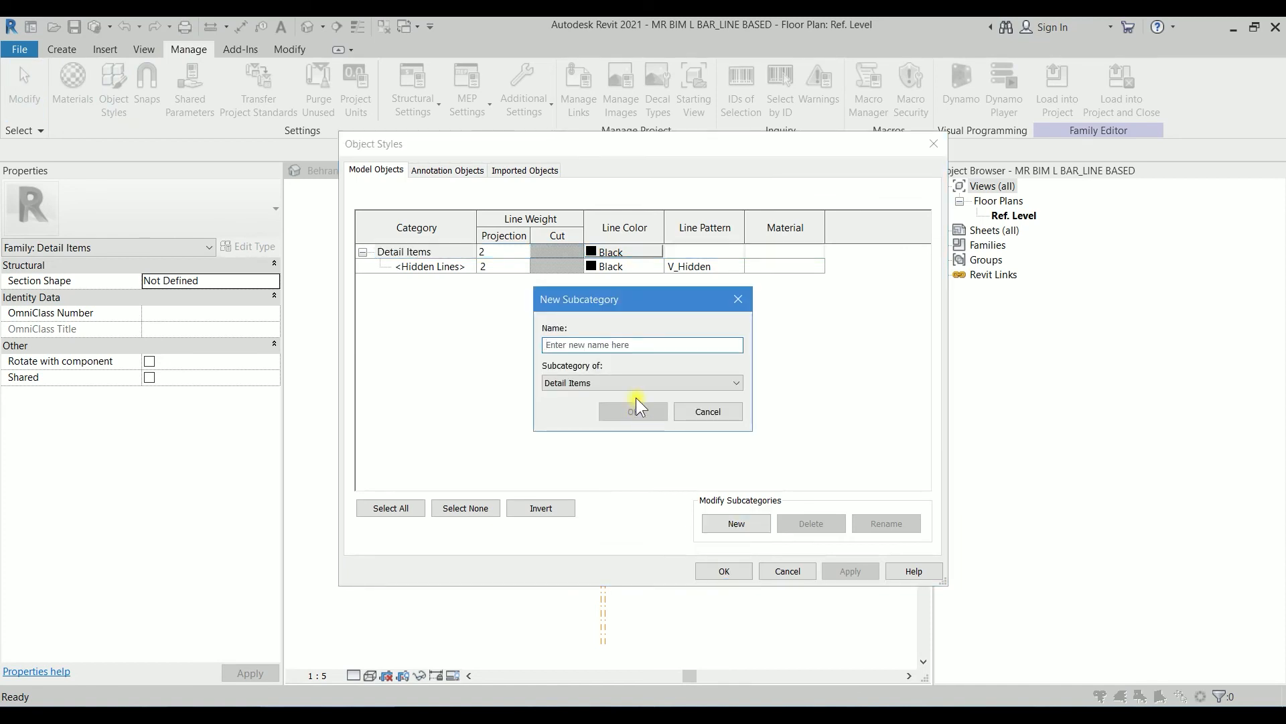
pyautogui.write('5')
pyautogui.click(633, 385)
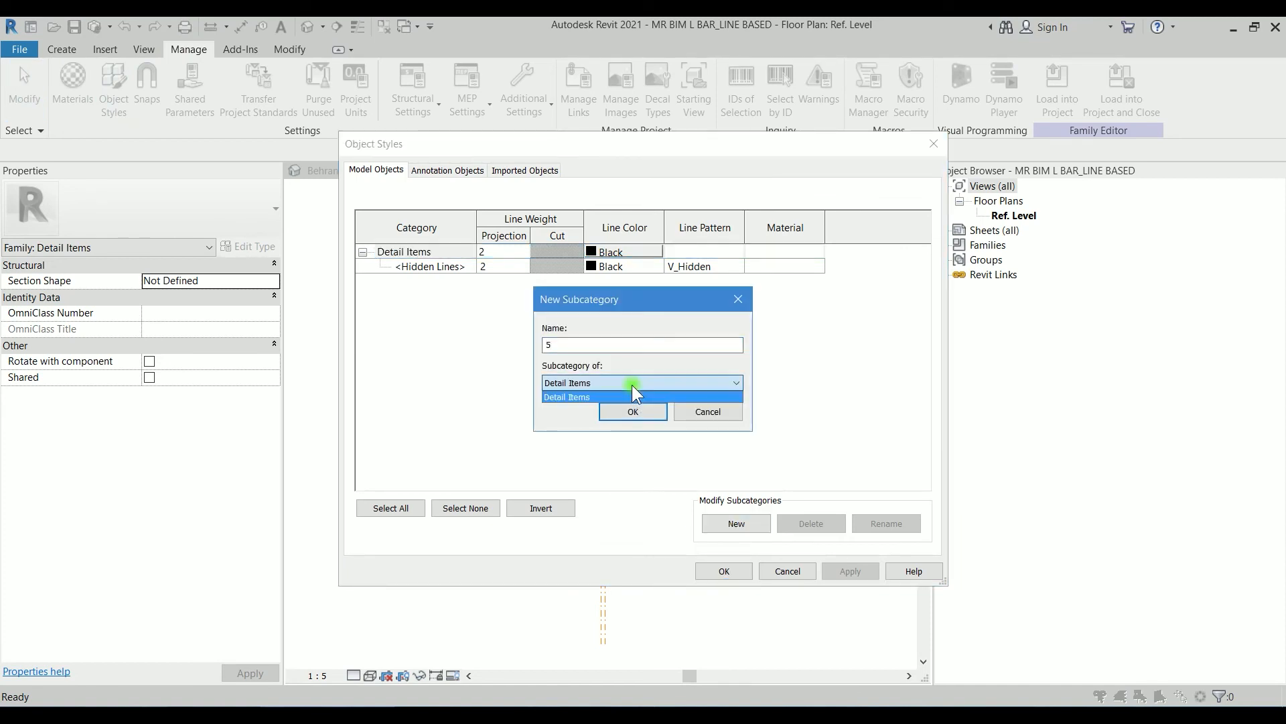
pyautogui.click(629, 396)
pyautogui.click(628, 409)
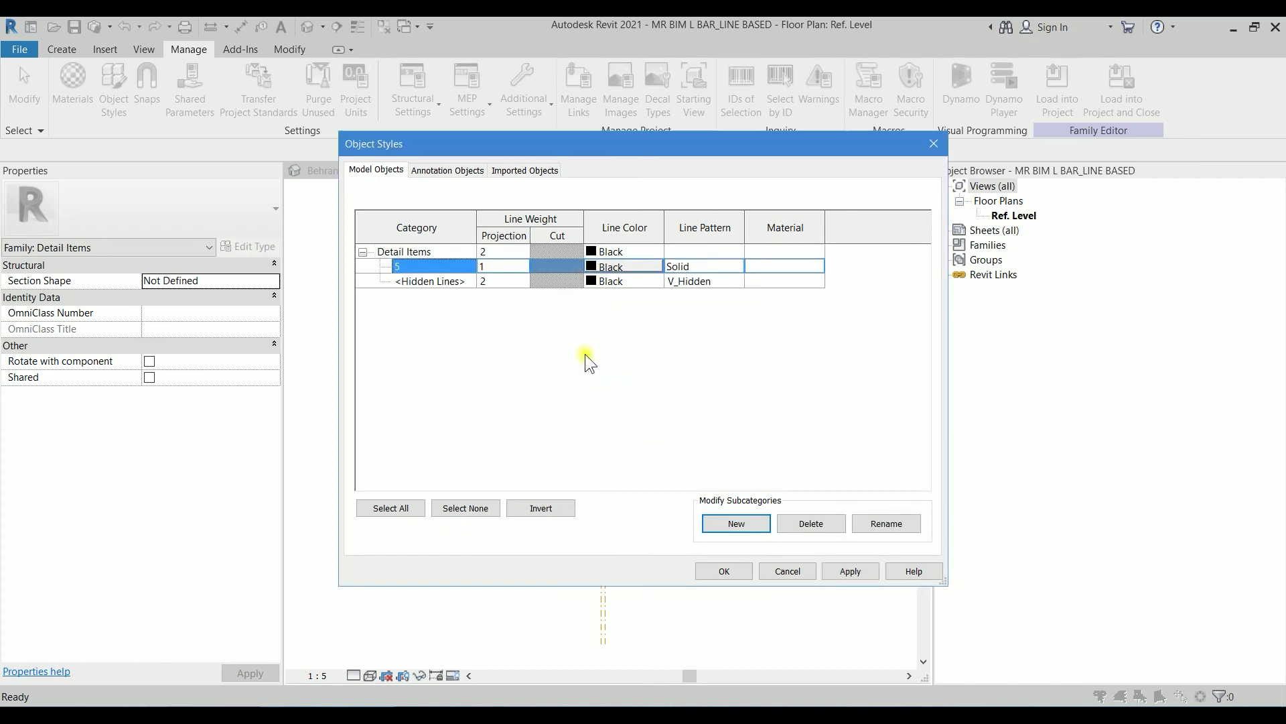
# Set the projection line weight of subcategory 5 to 5 and accept the object styles.
pyautogui.click(497, 264)
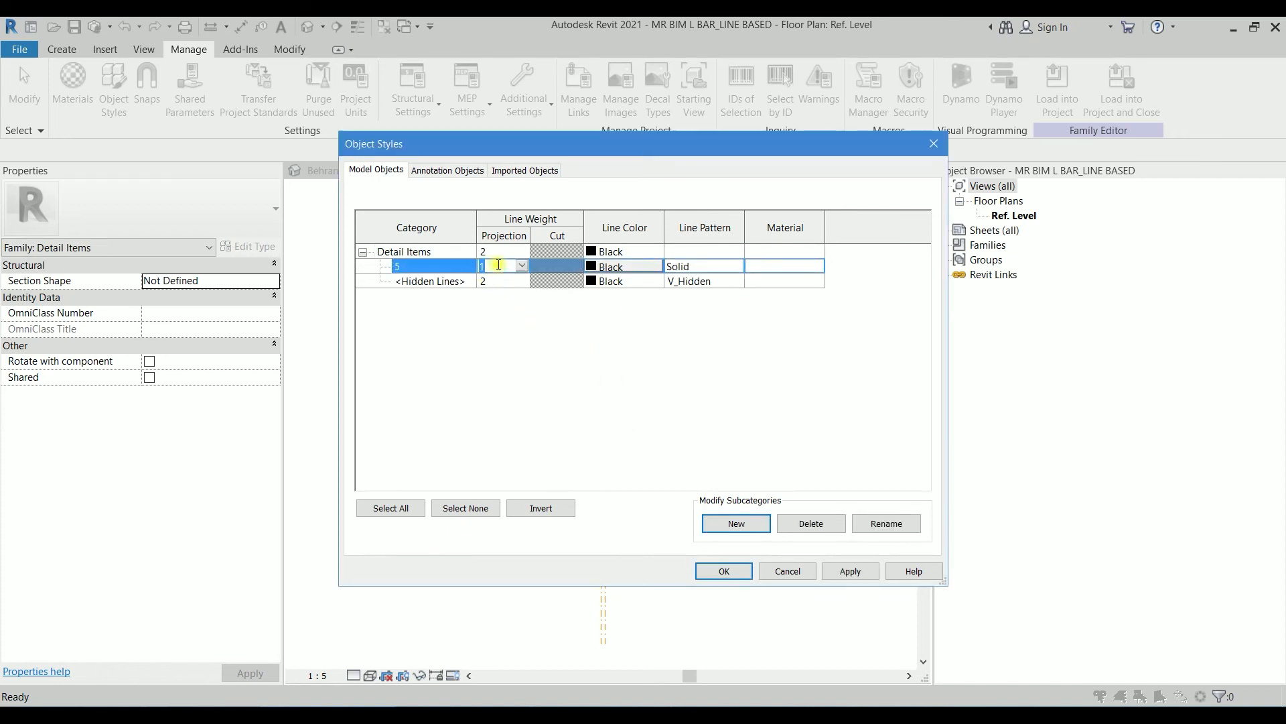
pyautogui.write('5')
pyautogui.click(567, 296)
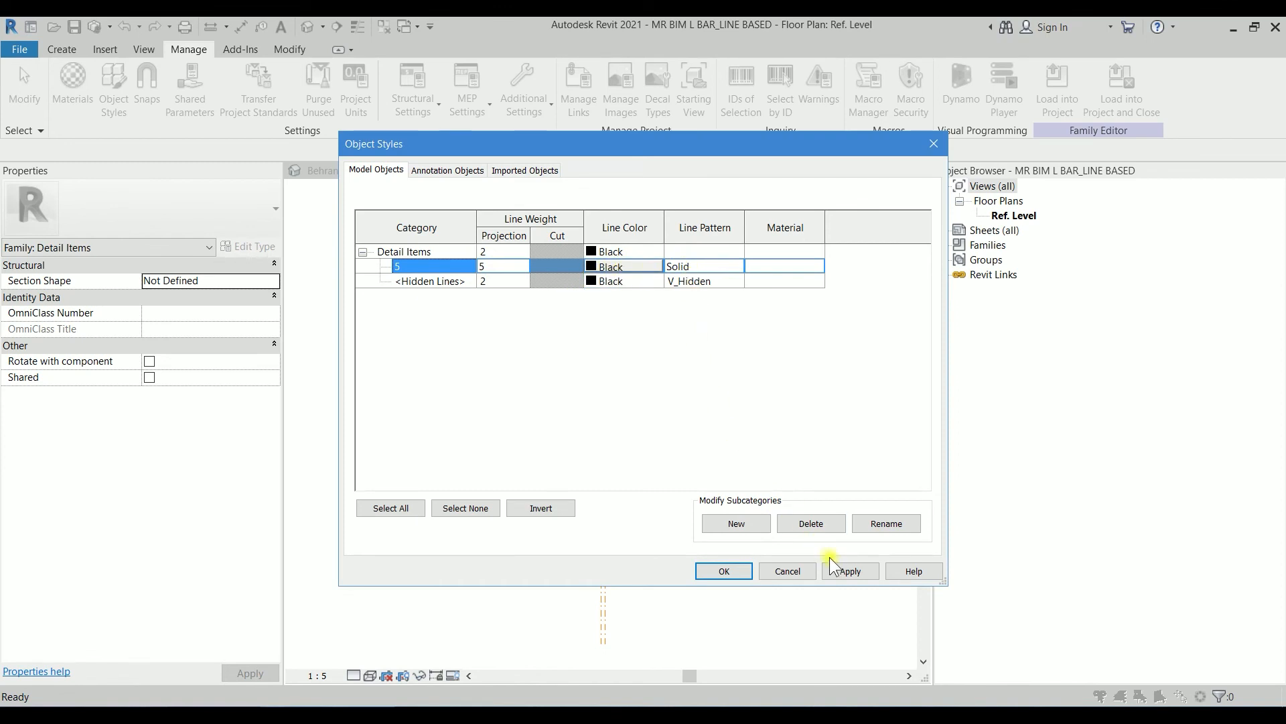
pyautogui.click(729, 571)
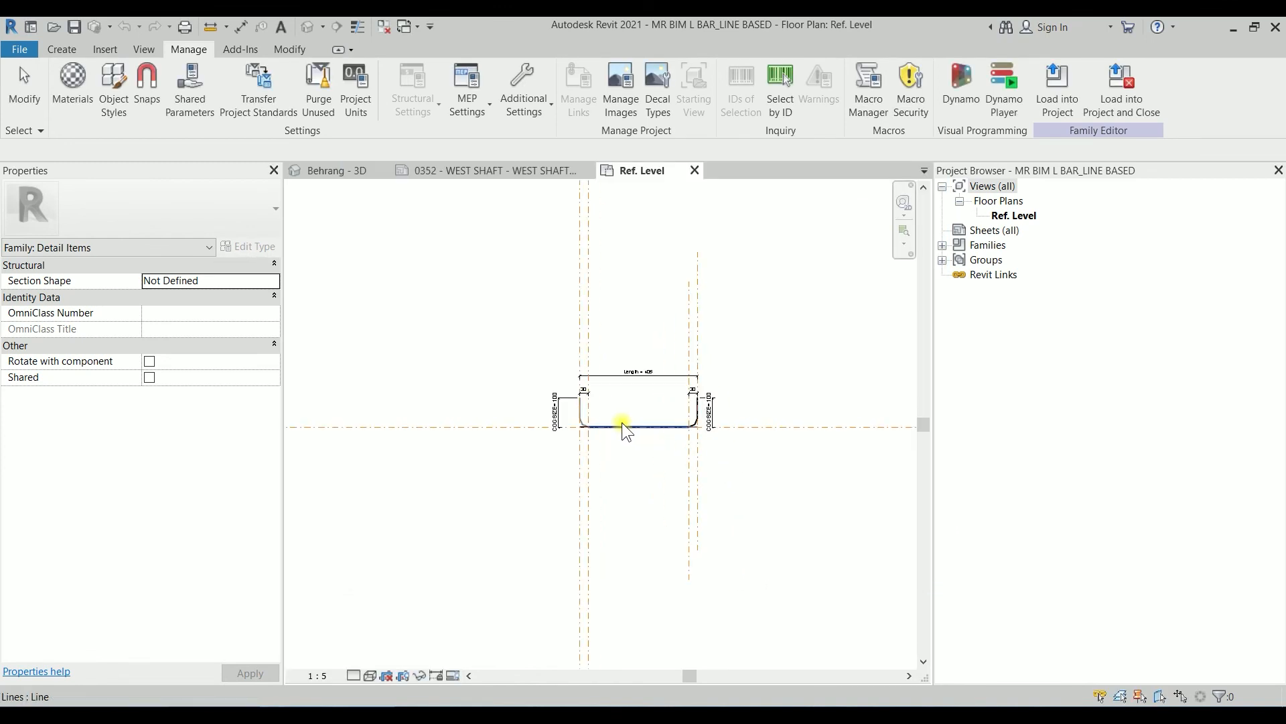
# Assign subcategory 5 to all seven bar lines, including both cogs, their bends and the straight end segments.
pyautogui.scroll(2, 622, 422)
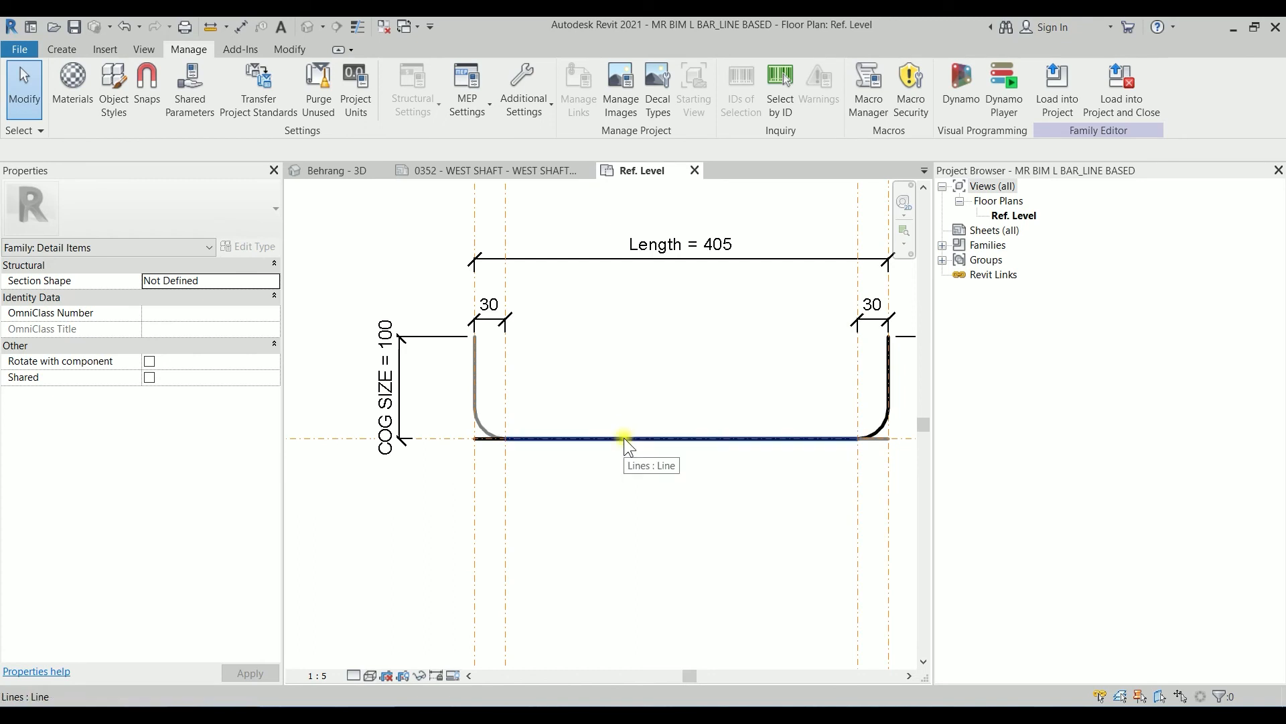
pyautogui.press('Tab')
pyautogui.click(624, 437)
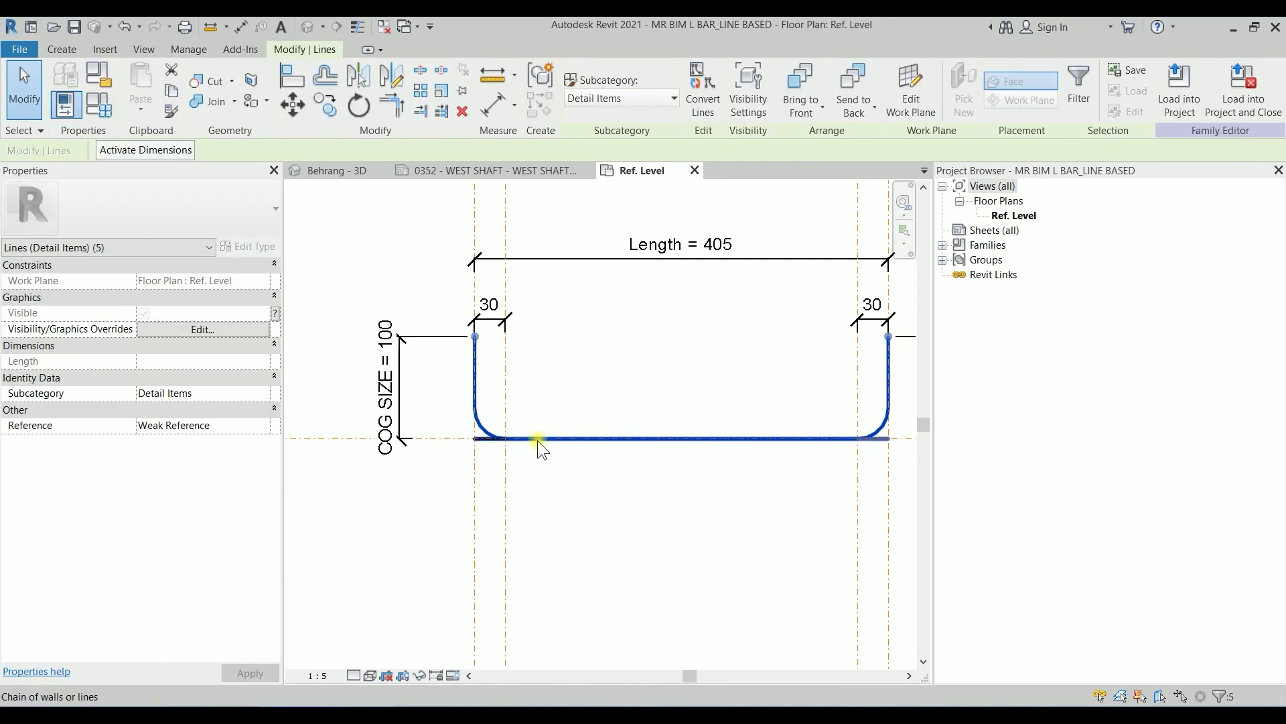
pyautogui.keyDown('ctrl'); pyautogui.click(485, 439); pyautogui.keyUp('ctrl')
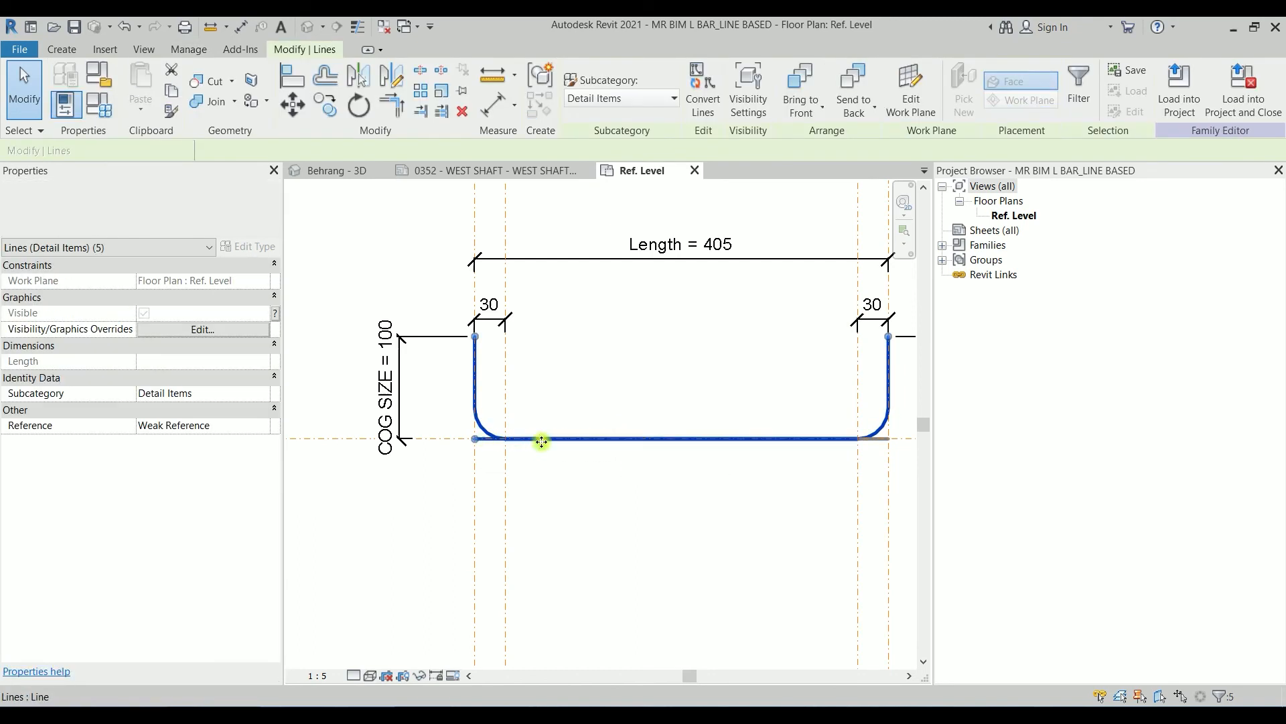
pyautogui.keyDown('ctrl'); pyautogui.click(875, 440); pyautogui.keyUp('ctrl')
pyautogui.keyDown('ctrl'); pyautogui.click(856, 427); pyautogui.keyUp('ctrl')
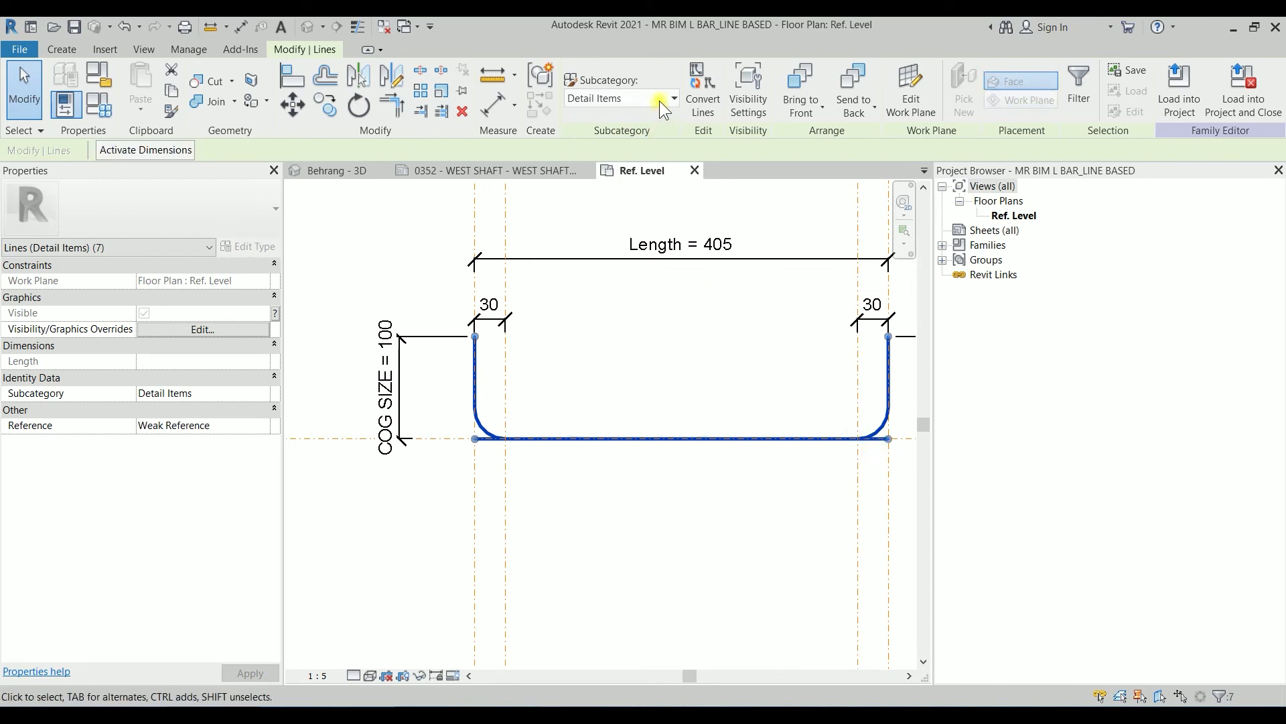
pyautogui.click(663, 99)
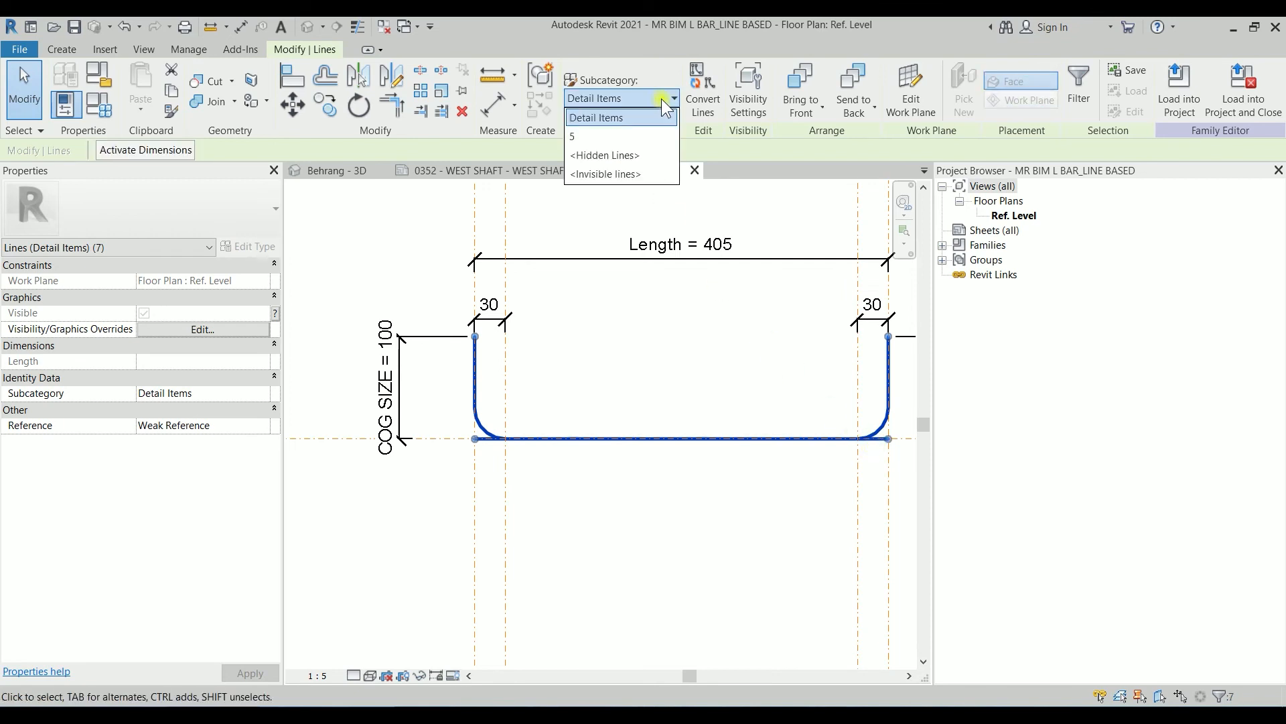
pyautogui.click(605, 137)
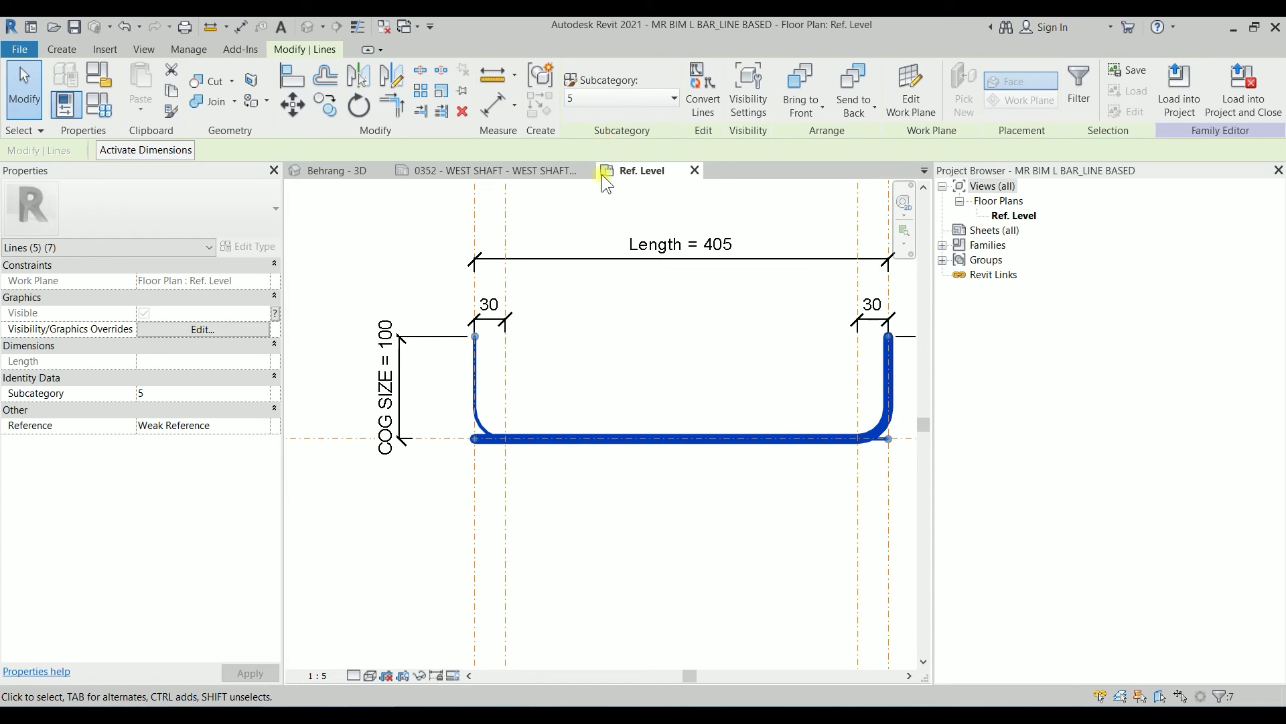
# Reassign subcategory 5 to the thin left cog line, its bend and the short straight segment at the bar's right end.
pyautogui.click(685, 475)
pyautogui.click(476, 379)
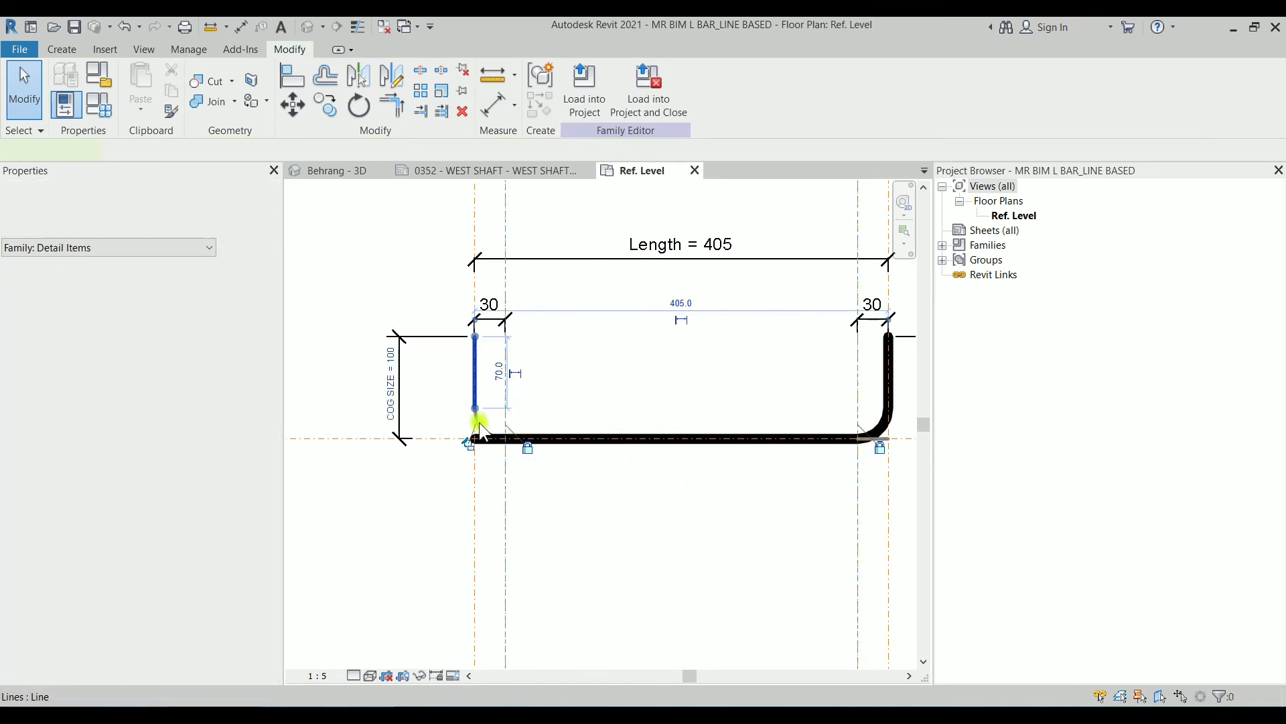
pyautogui.keyDown('ctrl'); pyautogui.click(482, 423); pyautogui.keyUp('ctrl')
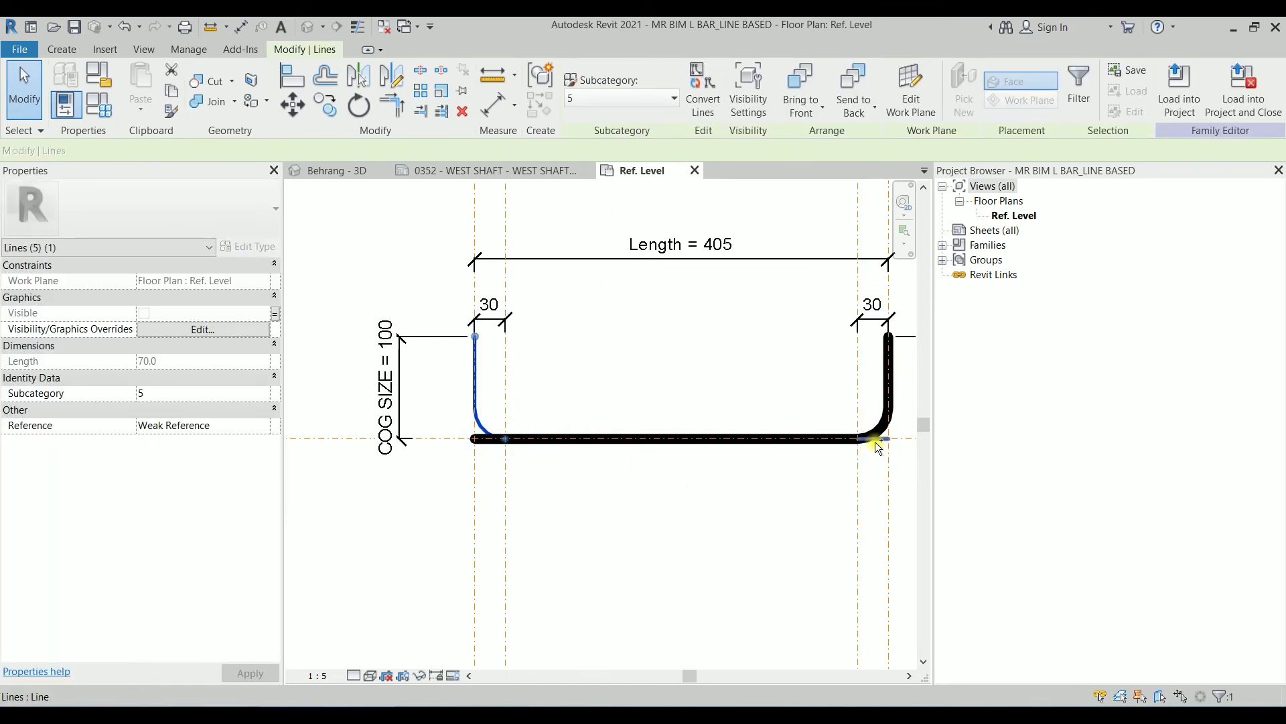
pyautogui.keyDown('ctrl'); pyautogui.click(875, 441); pyautogui.keyUp('ctrl')
pyautogui.click(630, 98)
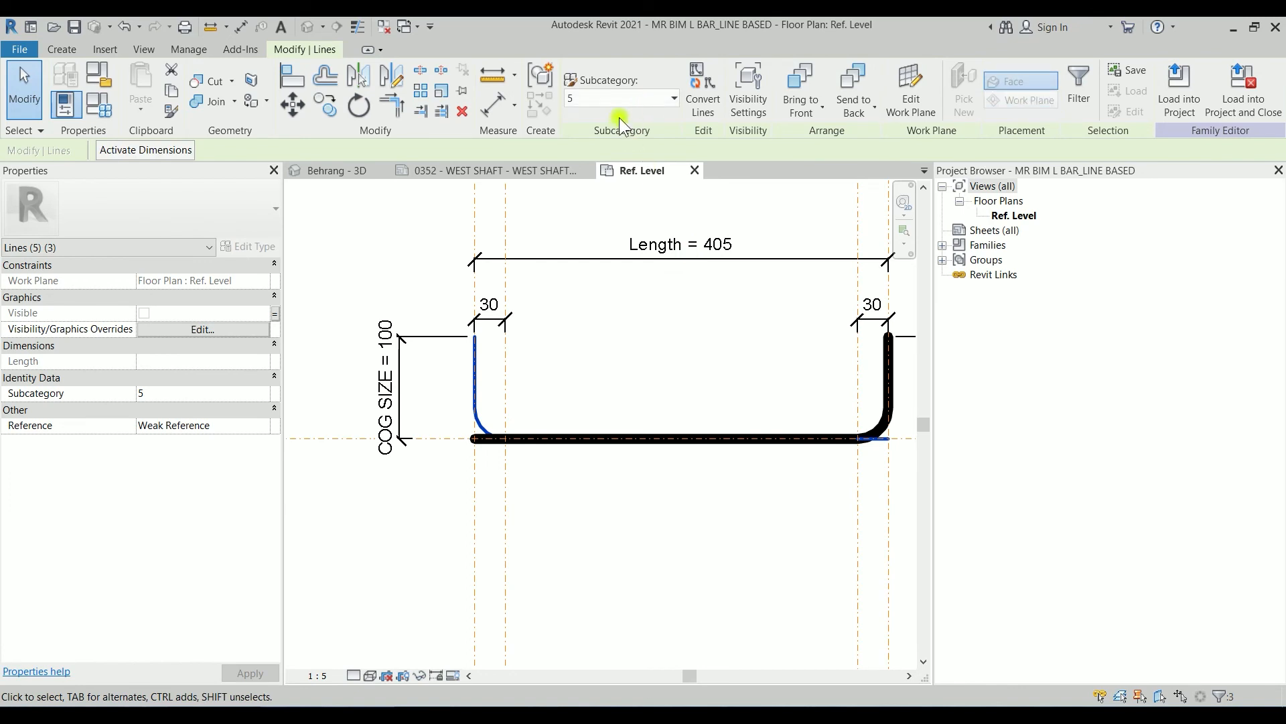
pyautogui.click(601, 139)
pyautogui.click(605, 324)
pyautogui.scroll(1, 695, 388)
pyautogui.moveTo(696, 389); pyautogui.dragTo(658, 406, button='middle')
pyautogui.scroll(-1, 654, 400)
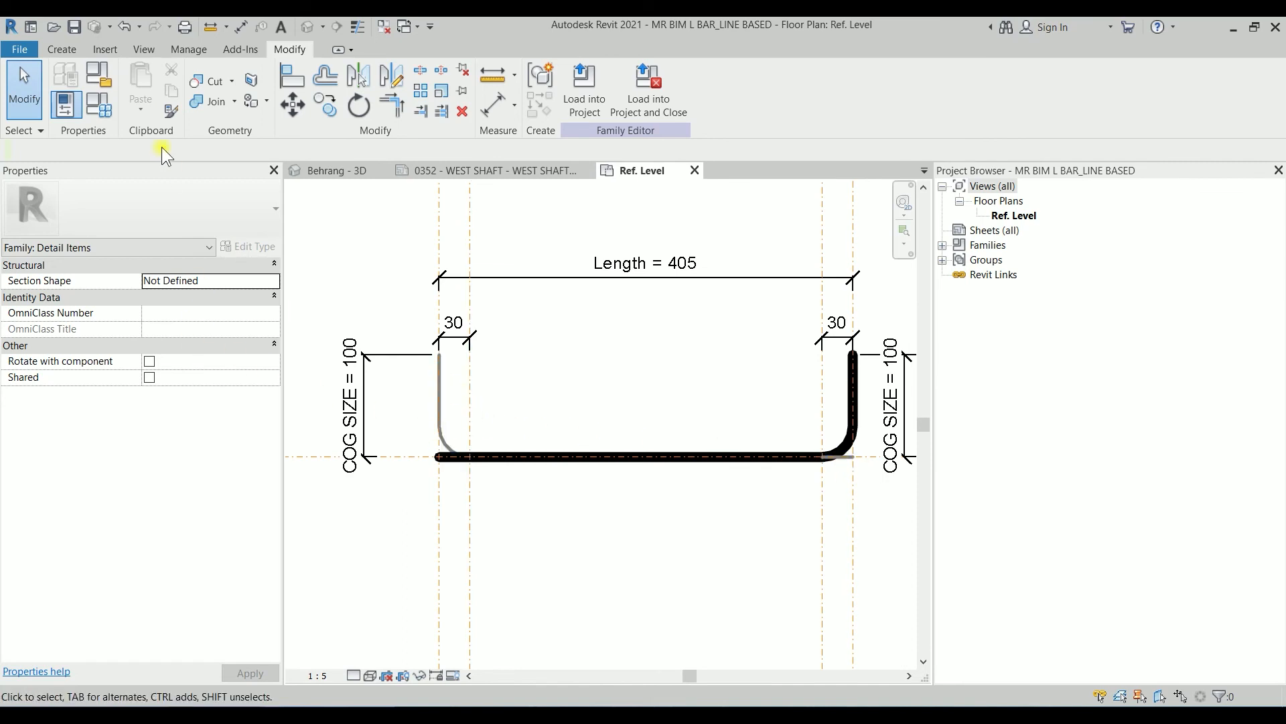
# Turn on COG 1 in the family types and apply it to test the left cog's line weight.
pyautogui.click(102, 110)
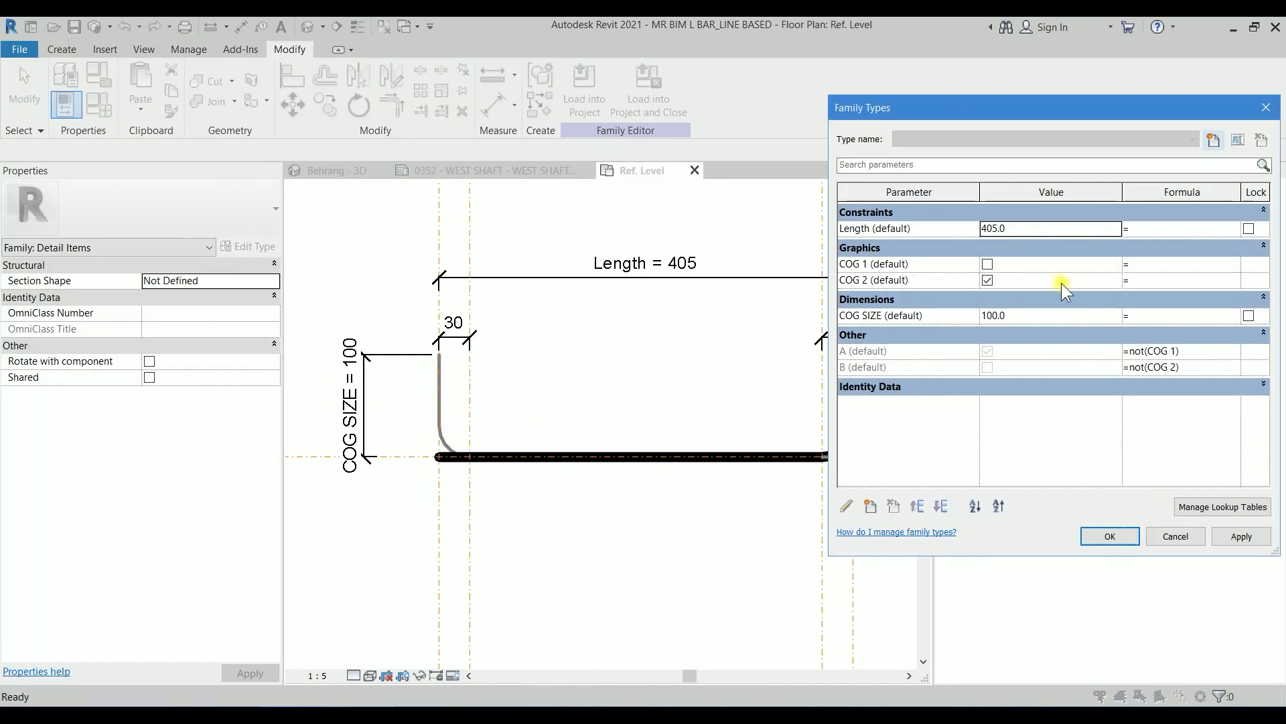
pyautogui.click(986, 264)
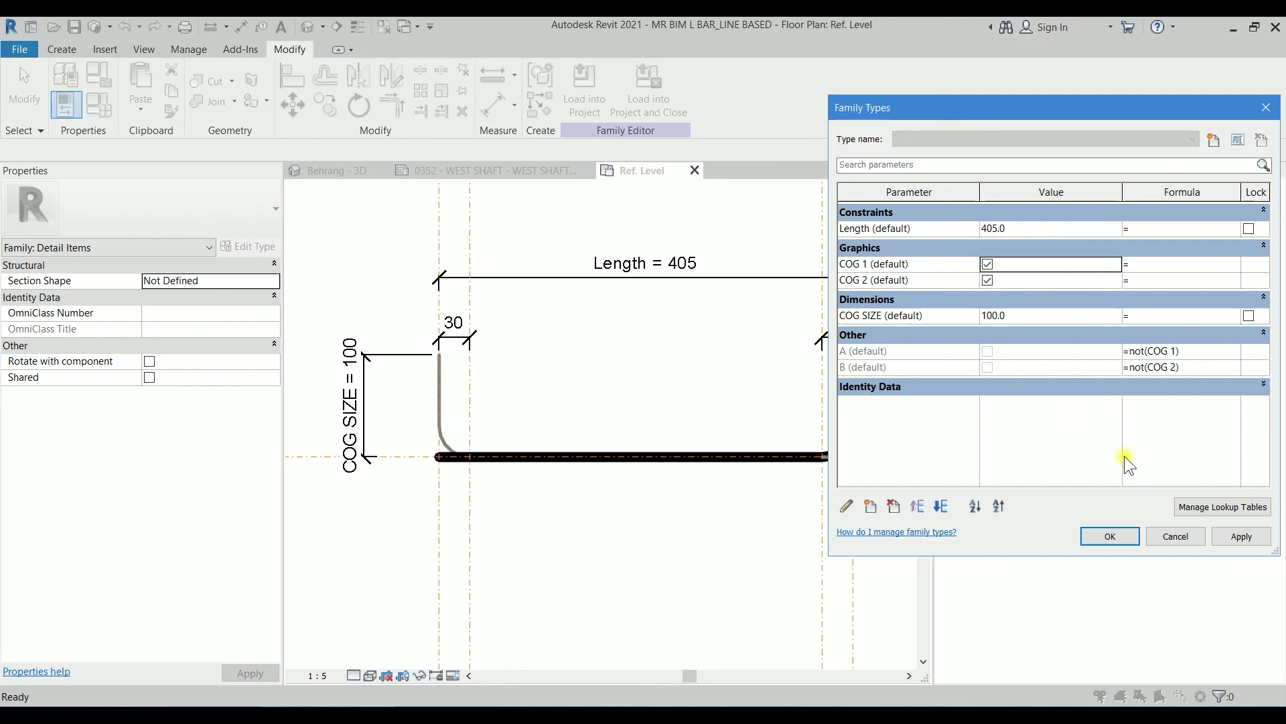
pyautogui.click(1238, 536)
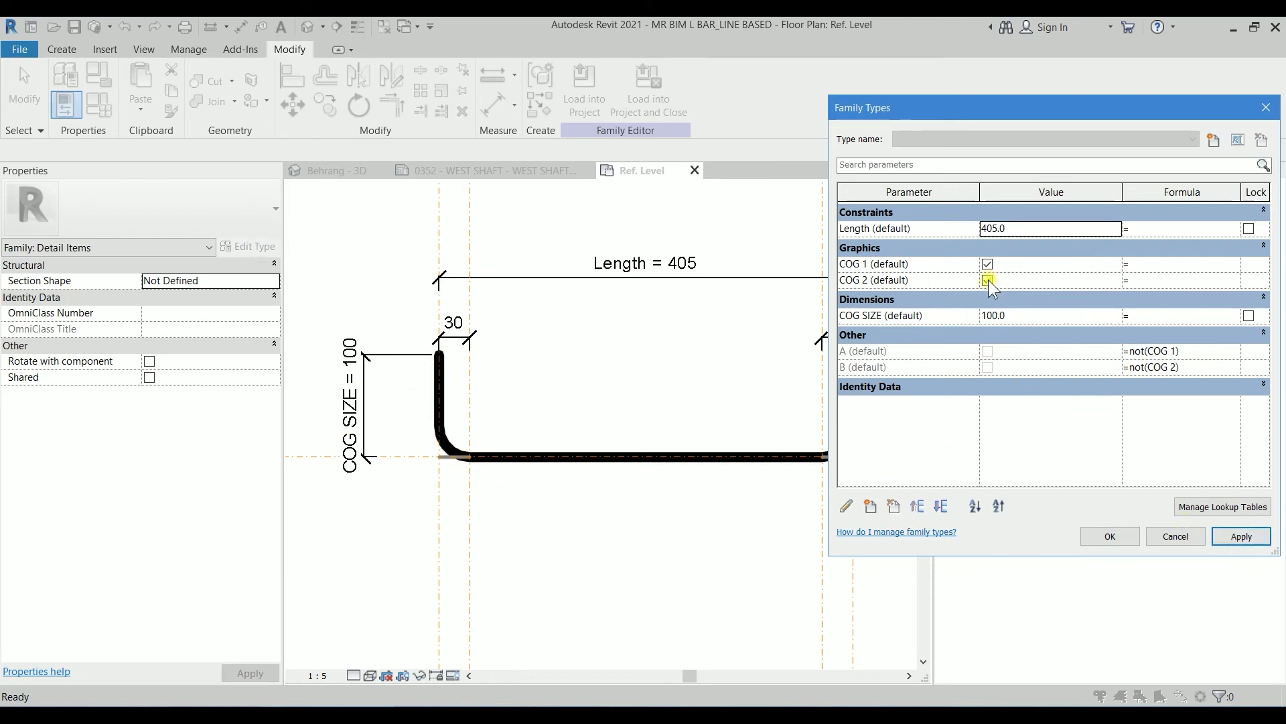
pyautogui.click(1110, 536)
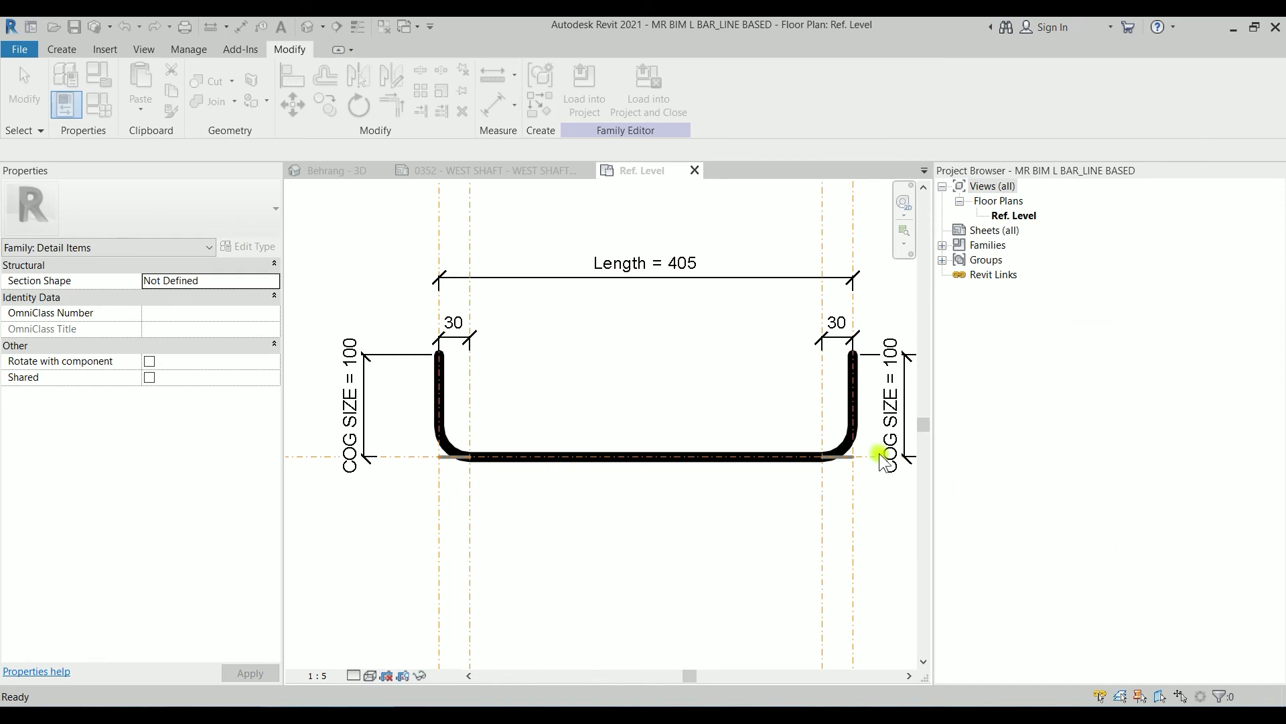
# Save the L bar family over its existing file, load it into the project and close it, overwriting the existing version.
pyautogui.click(74, 27)
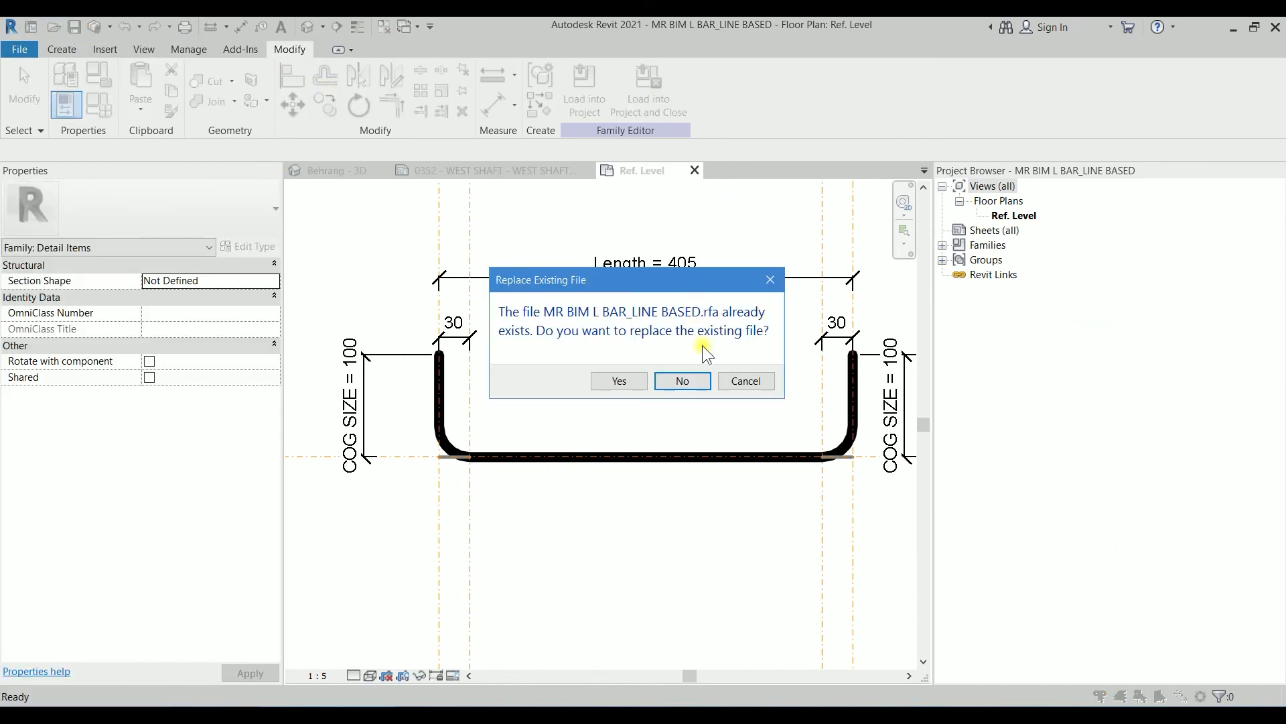
pyautogui.click(623, 376)
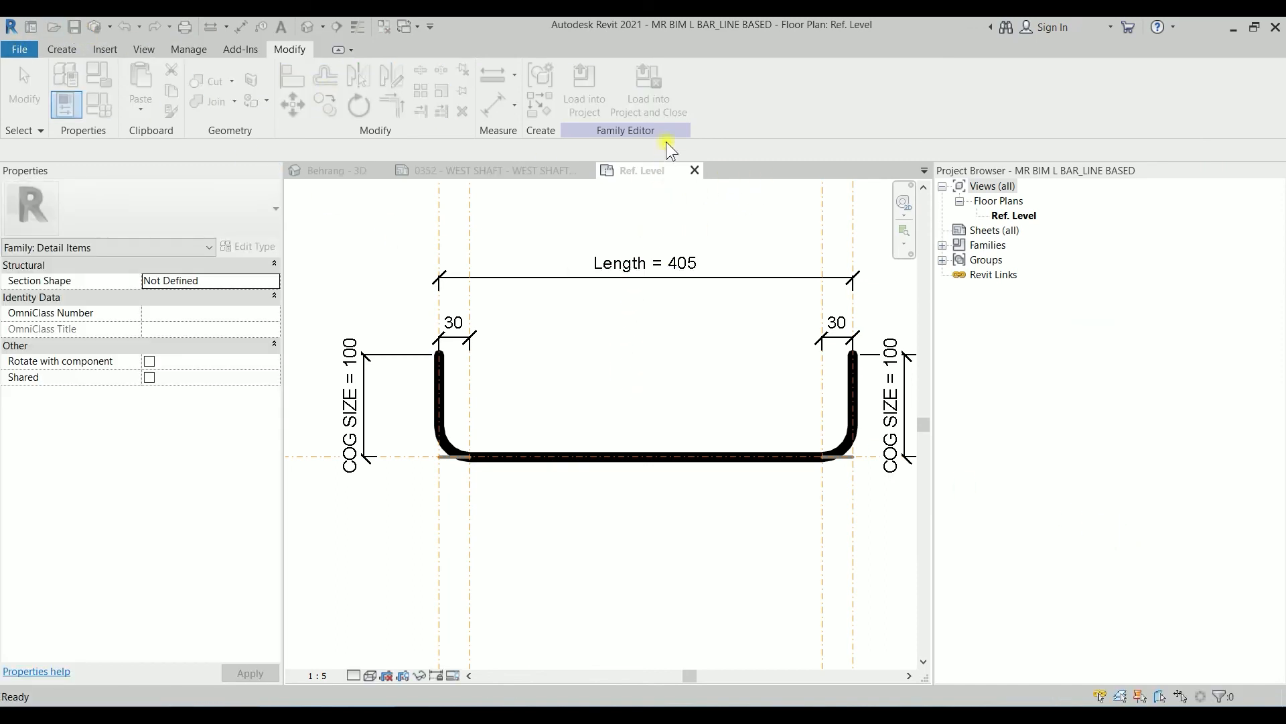
pyautogui.click(657, 99)
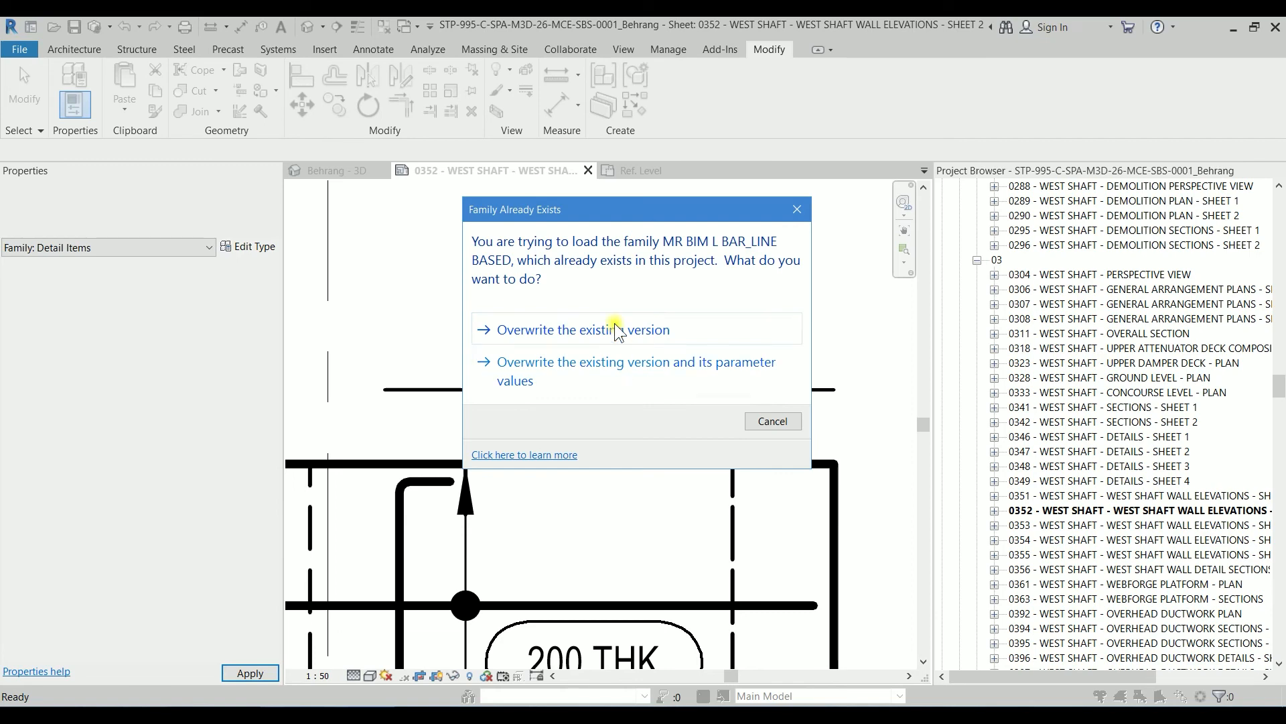
pyautogui.click(615, 329)
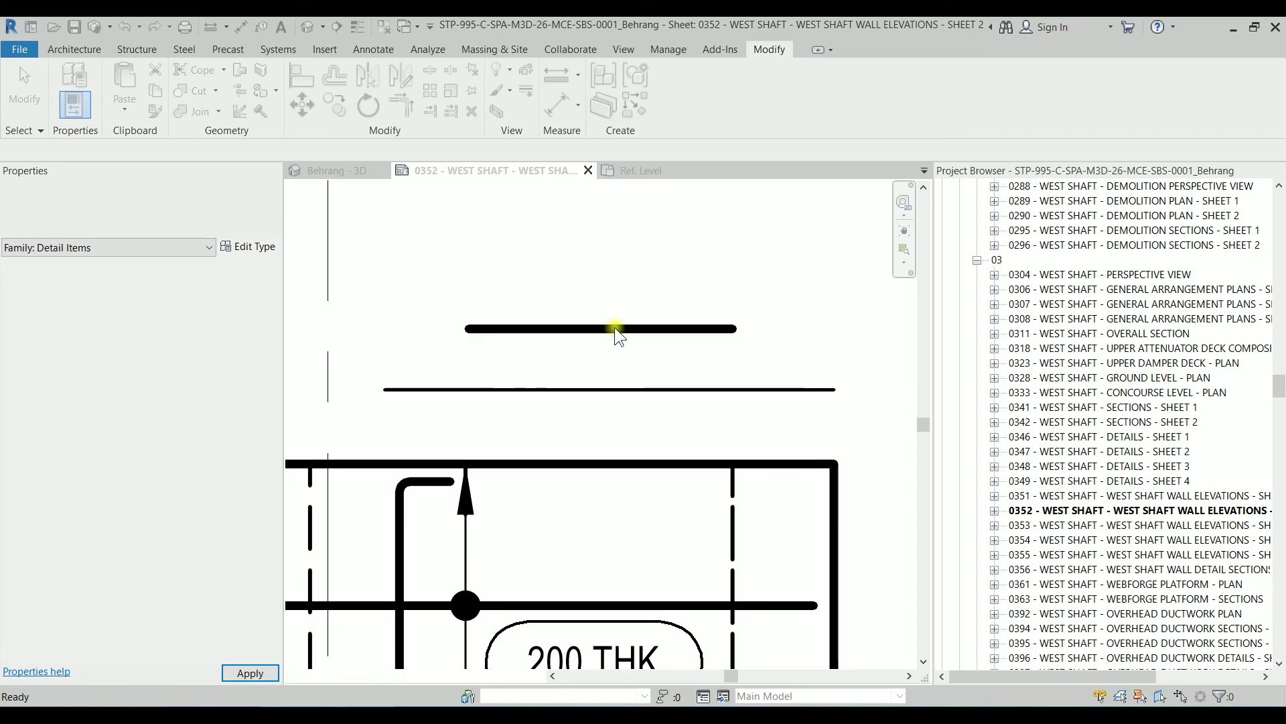
# Create a similar line-based L bar running vertically from the lower wall into the slab, about 703 mm long.
pyautogui.click(648, 386)
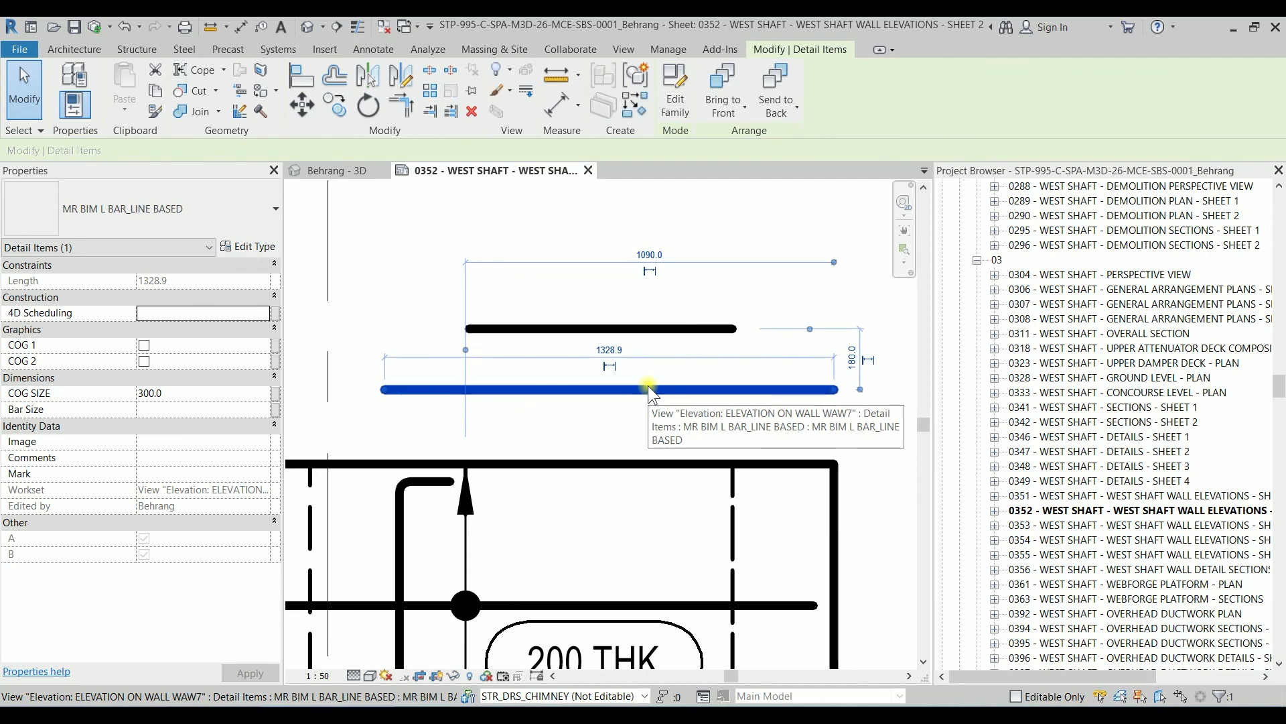
pyautogui.press('c')
pyautogui.press('s')
pyautogui.click(635, 406)
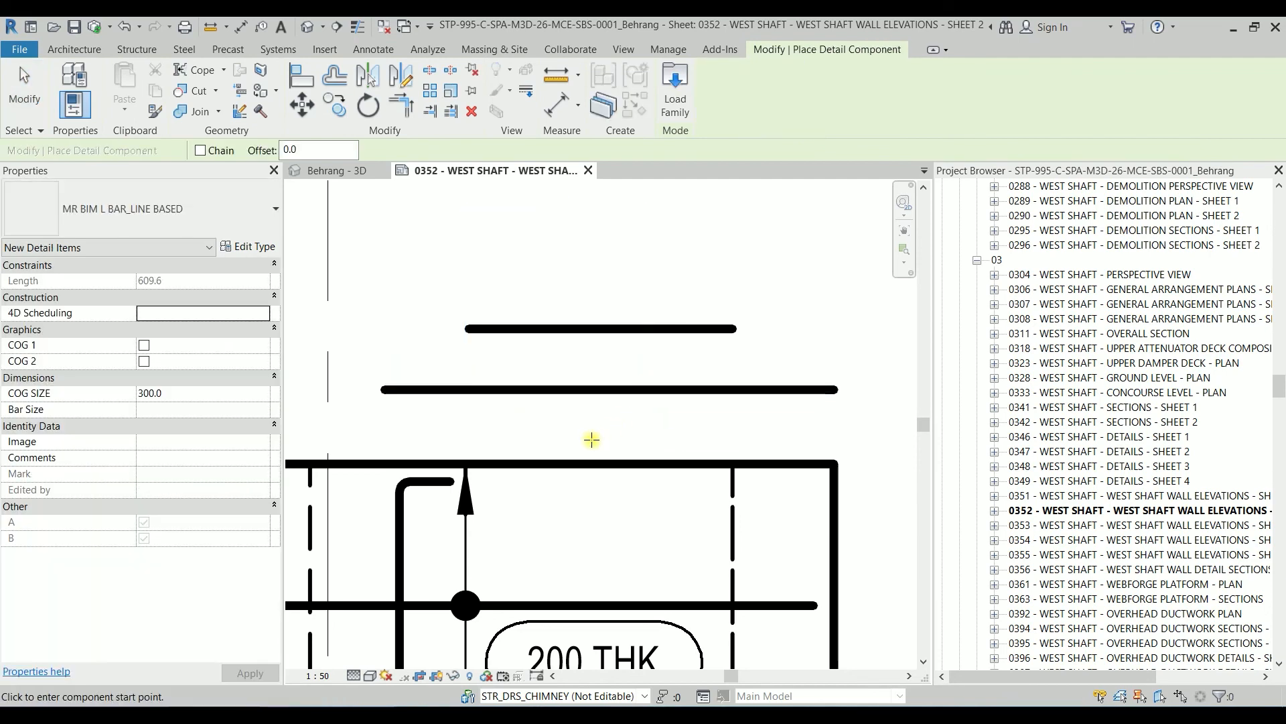
pyautogui.scroll(-4, 629, 335)
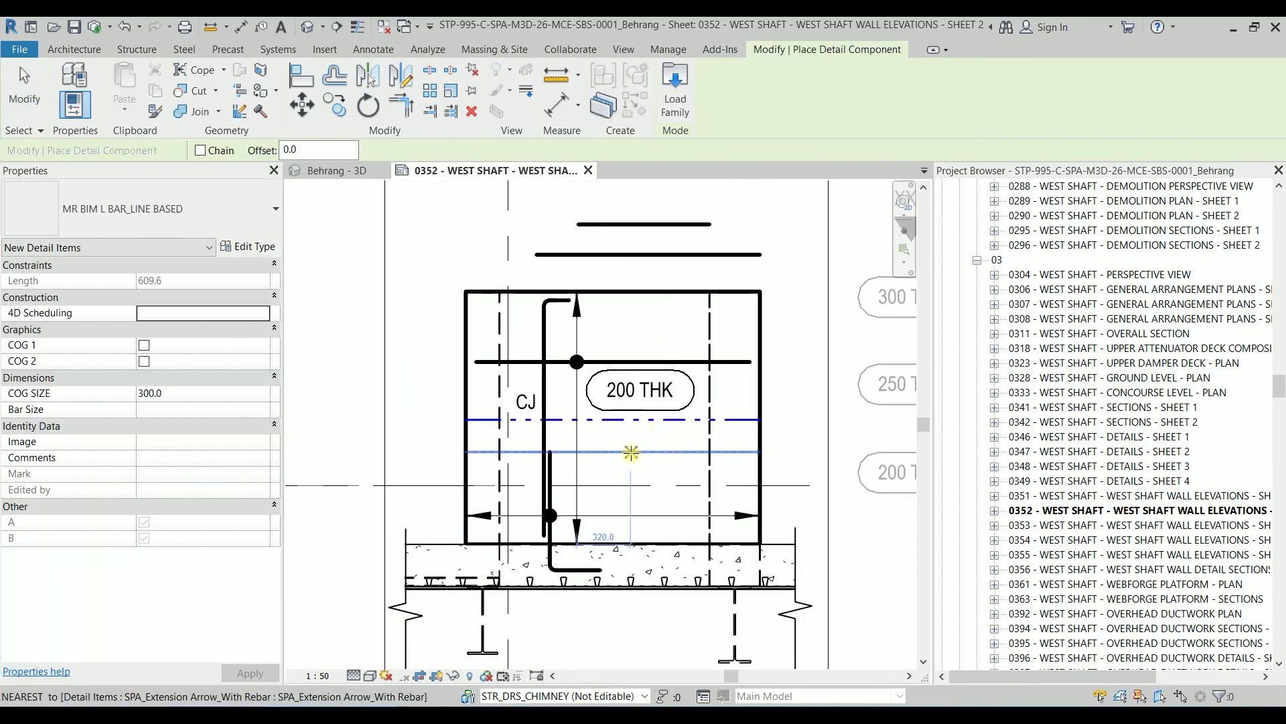
pyautogui.click(630, 452)
pyautogui.click(632, 566)
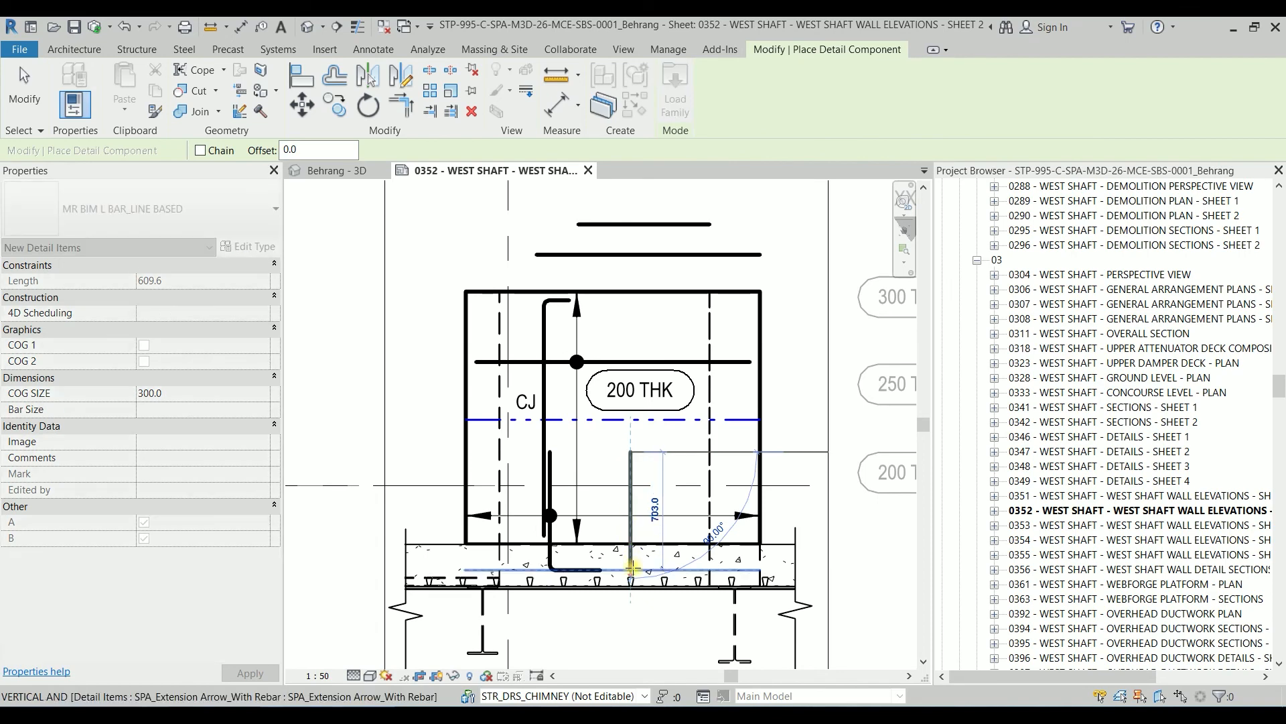
pyautogui.press('Escape')
pyautogui.press('Escape')
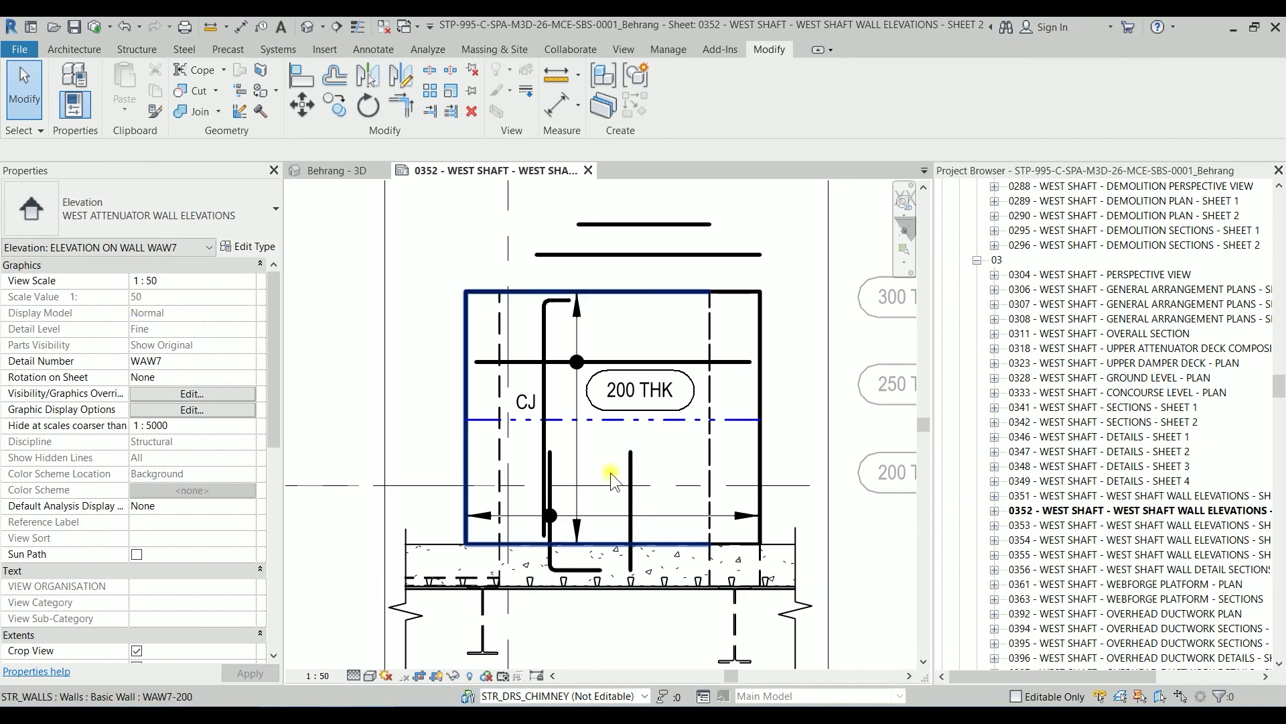
# Turn on COG 2 for the new vertical bar so its lower end gets a cog in the slab.
pyautogui.click(630, 477)
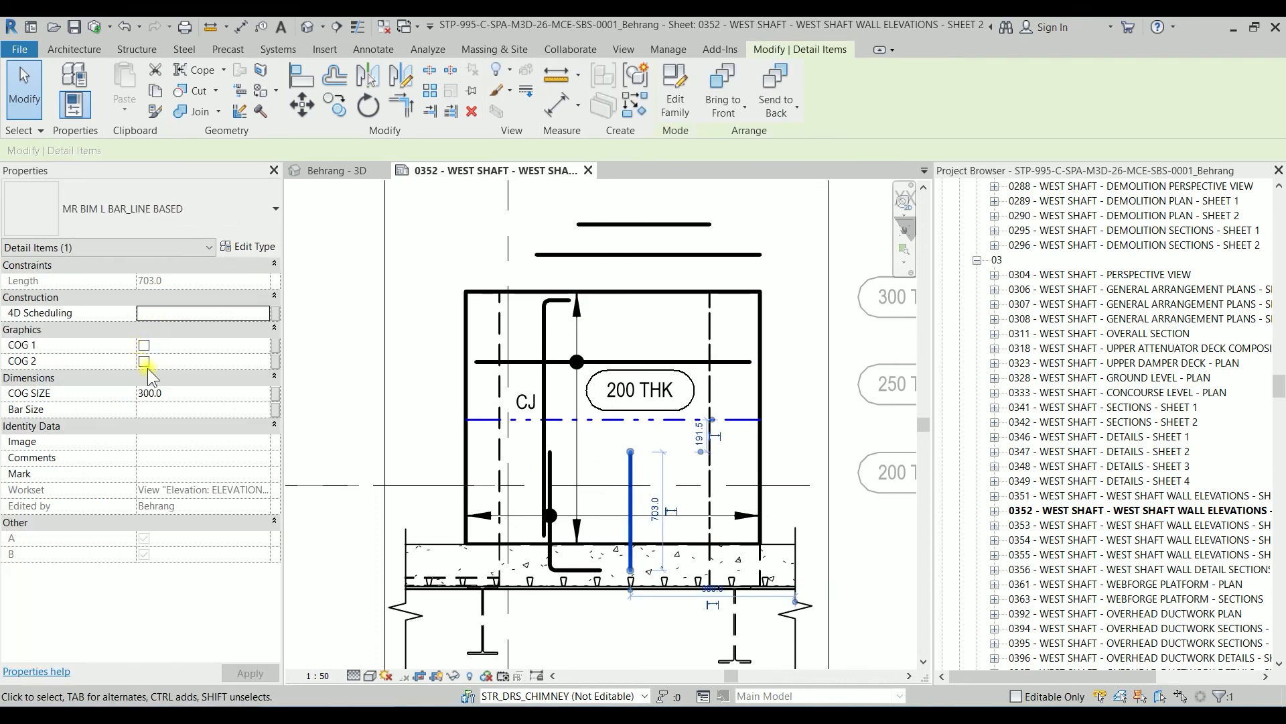
pyautogui.click(145, 364)
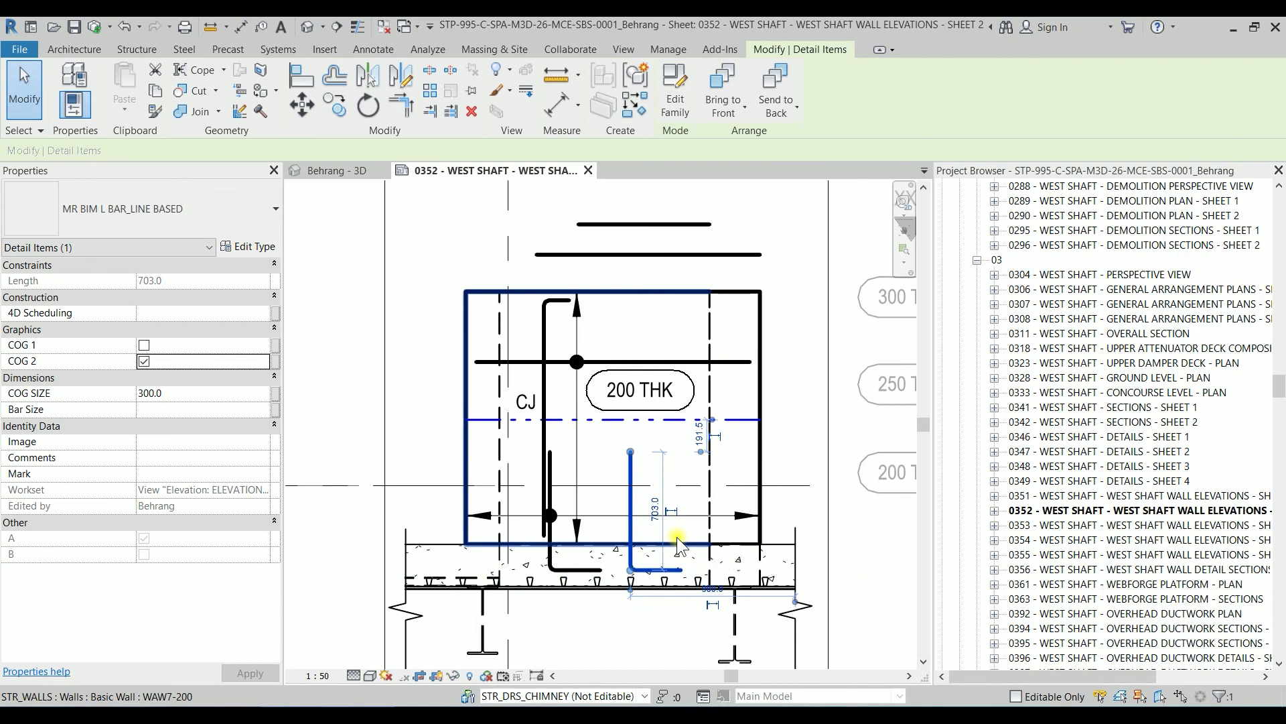
pyautogui.moveTo(676, 537); pyautogui.dragTo(654, 401, button='middle')
pyautogui.click(631, 479)
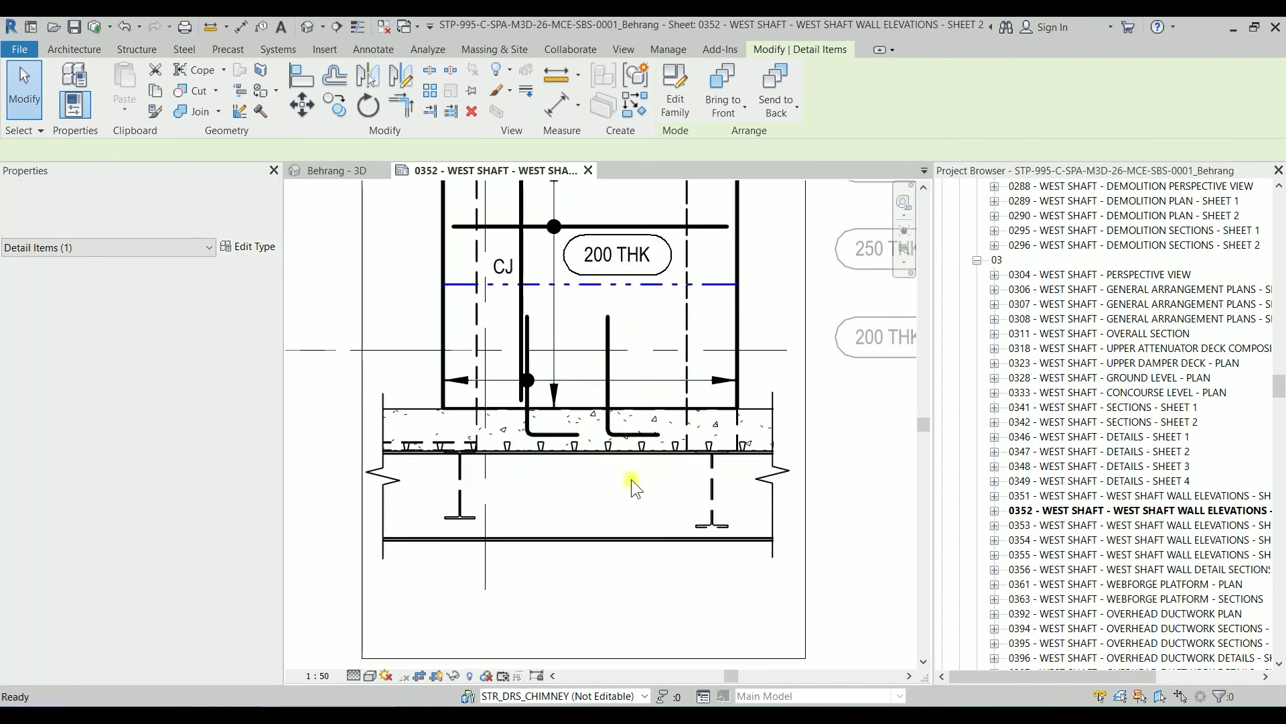
# Place another similar L bar near the slab's left end, running vertically down from the slab past the steel beam, about 1080 mm long.
pyautogui.press('c')
pyautogui.press('s')
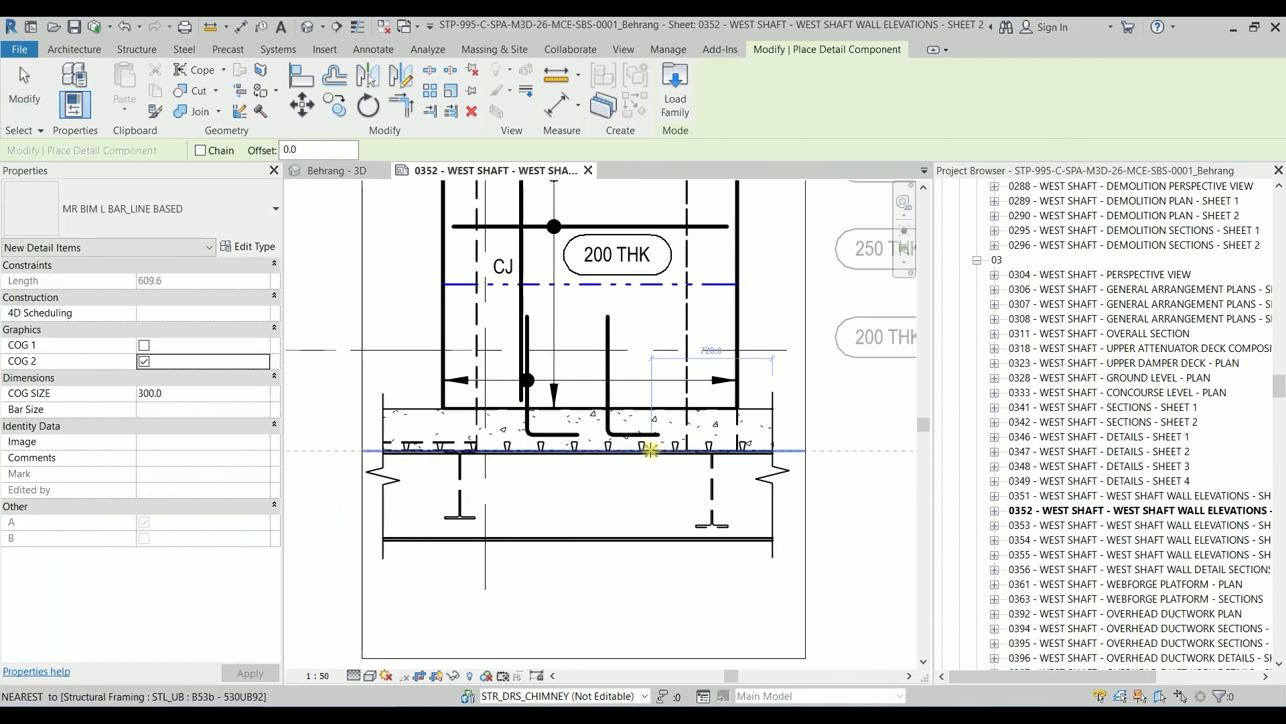
pyautogui.moveTo(632, 491); pyautogui.dragTo(511, 390, button='middle')
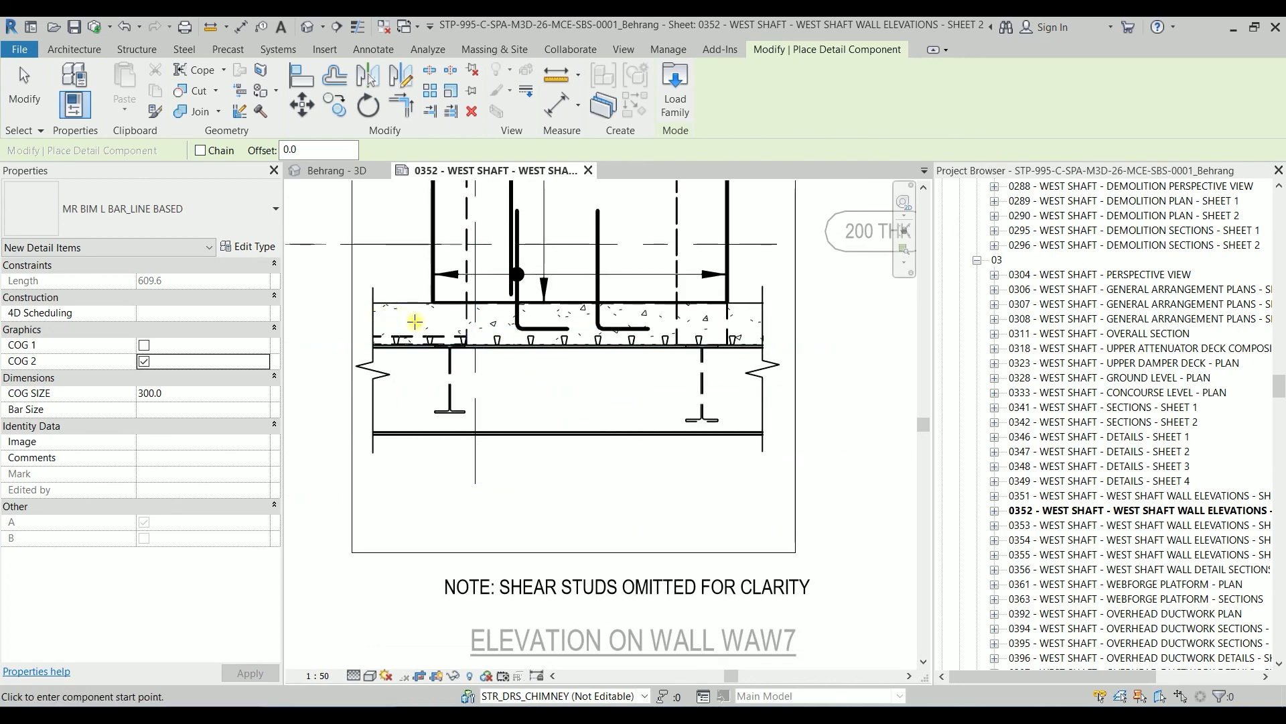
pyautogui.click(411, 503)
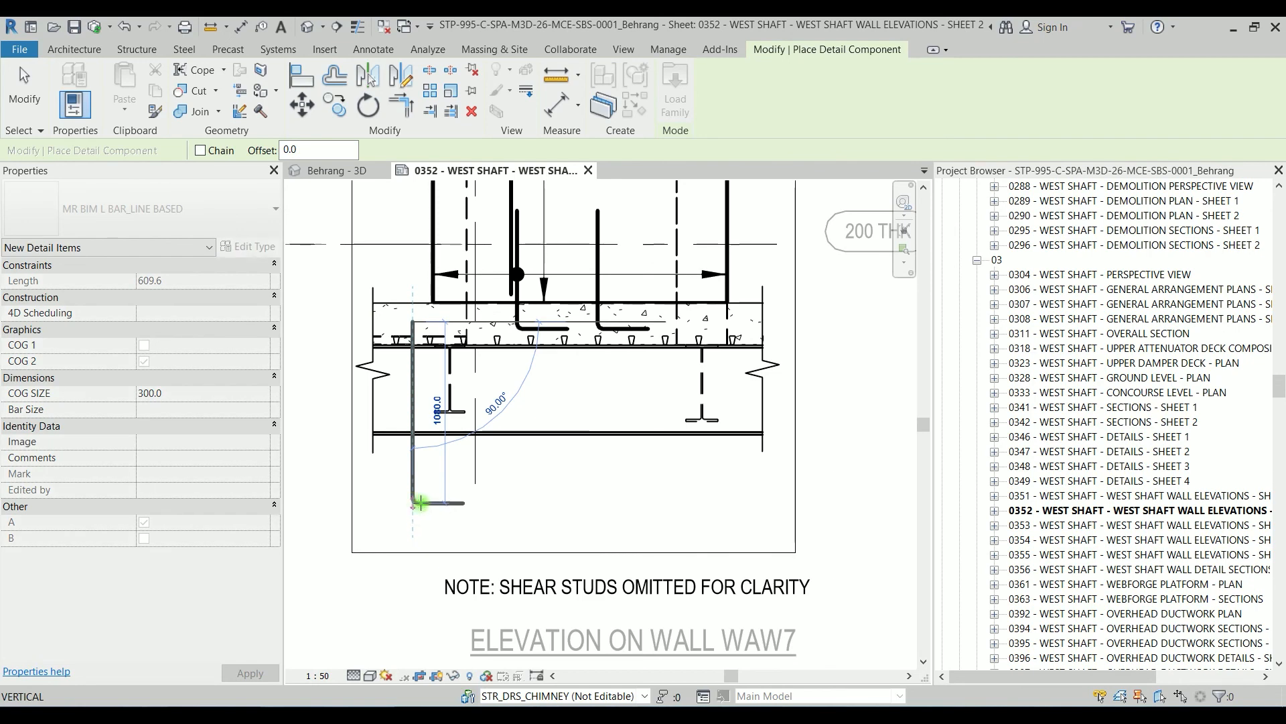
pyautogui.press('Escape')
pyautogui.press('Escape')
# Switch the 1080 mm bar's cog to its upper end by turning off COG 2 and turning on COG 1.
pyautogui.click(431, 505)
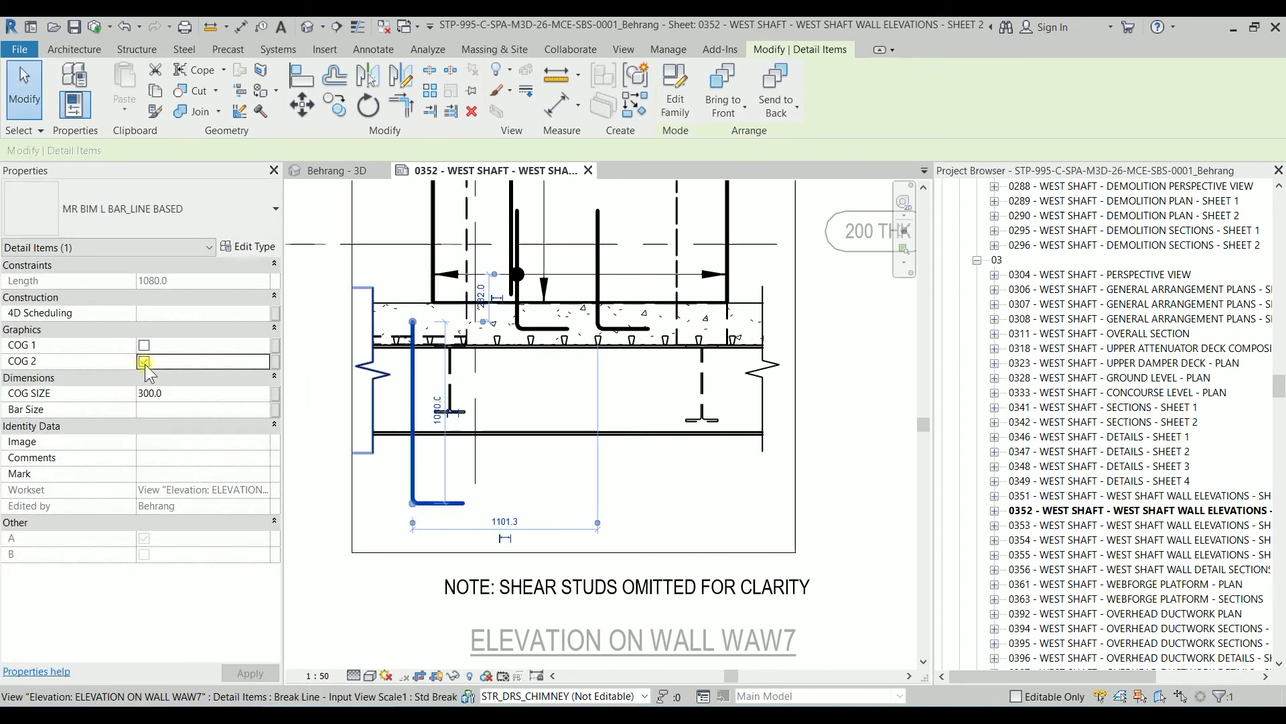
pyautogui.click(144, 345)
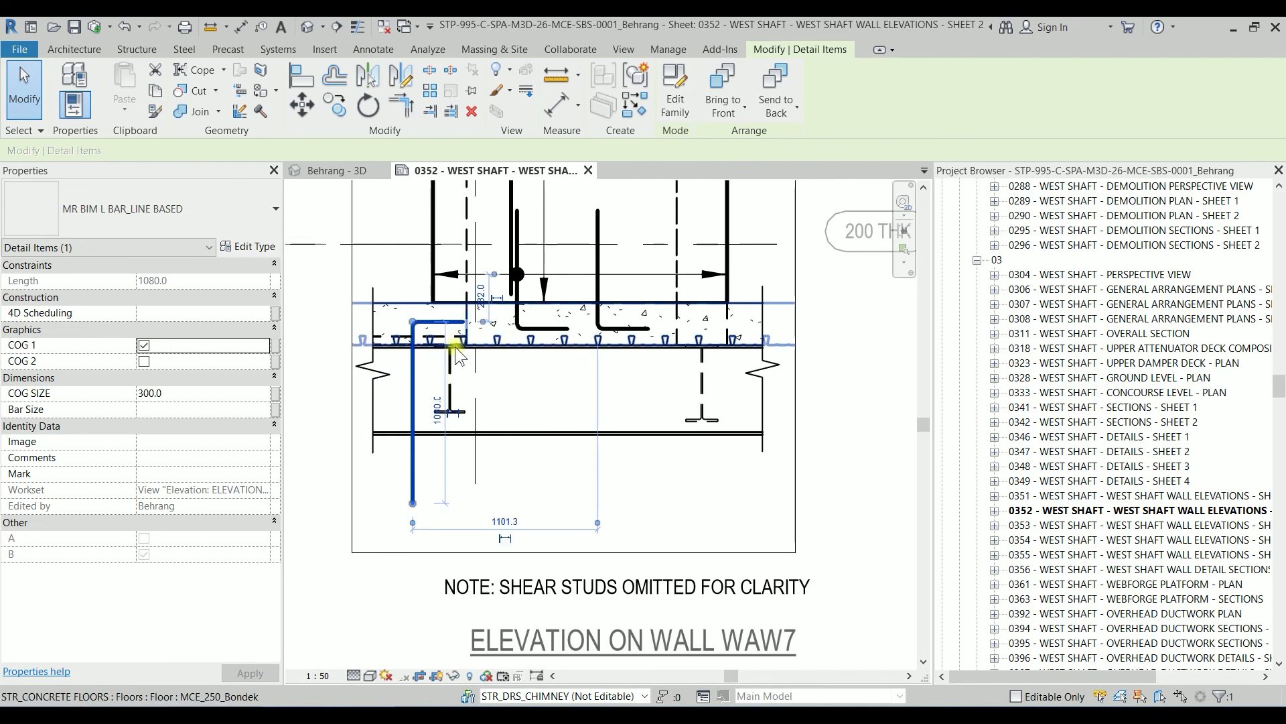
pyautogui.scroll(-1, 538, 390)
pyautogui.moveTo(539, 390); pyautogui.dragTo(571, 474, button='middle')
pyautogui.press('Escape')
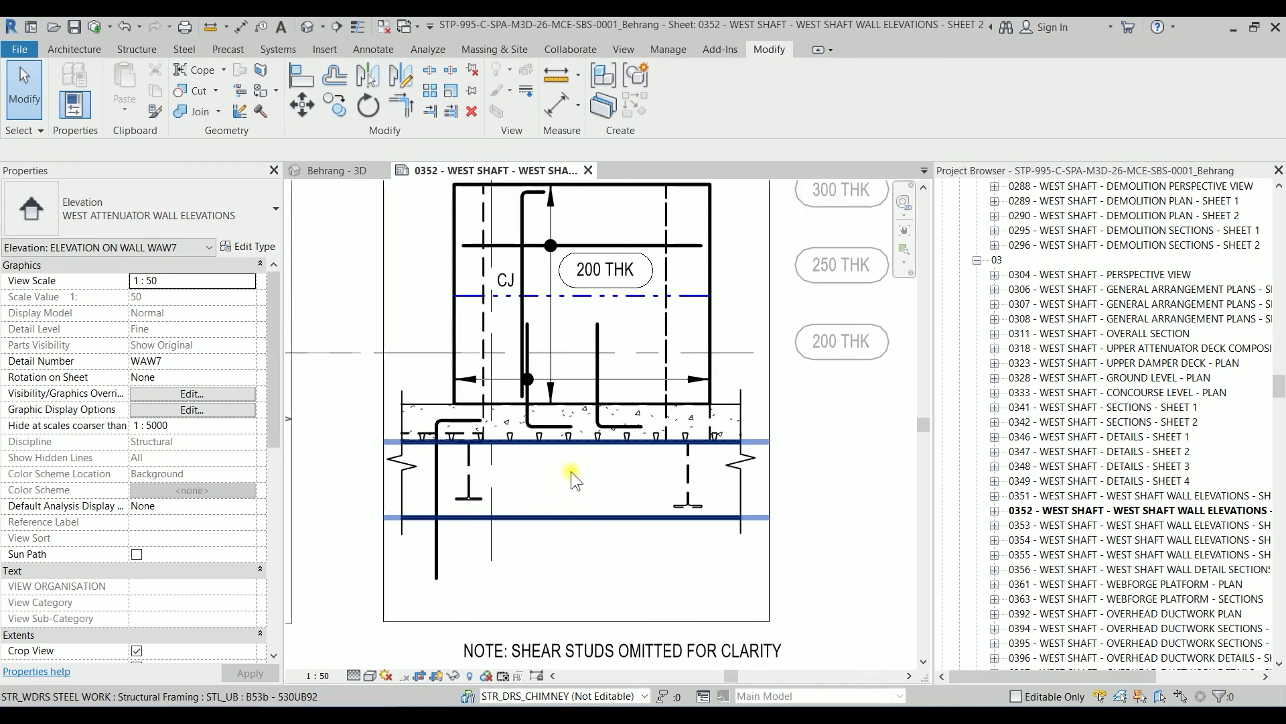